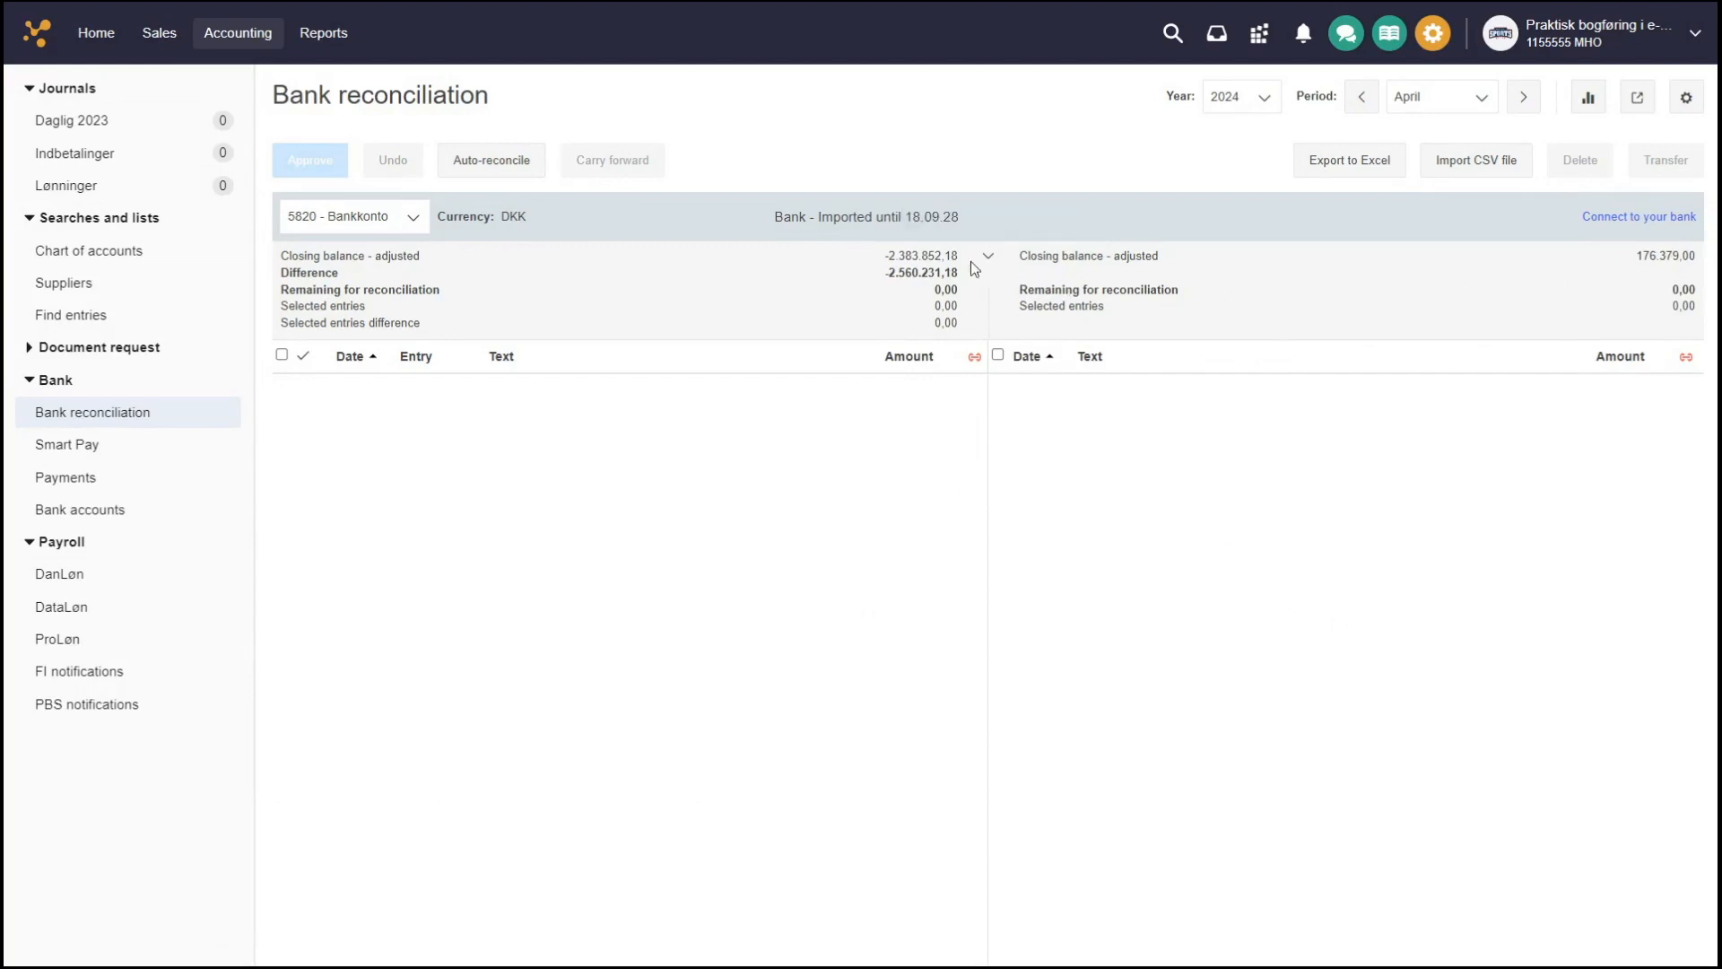
Examine the adjusted closing balances on both sides and the detailed breakdown of opening balances and movements for April 2024
drag(280, 256, 420, 256)
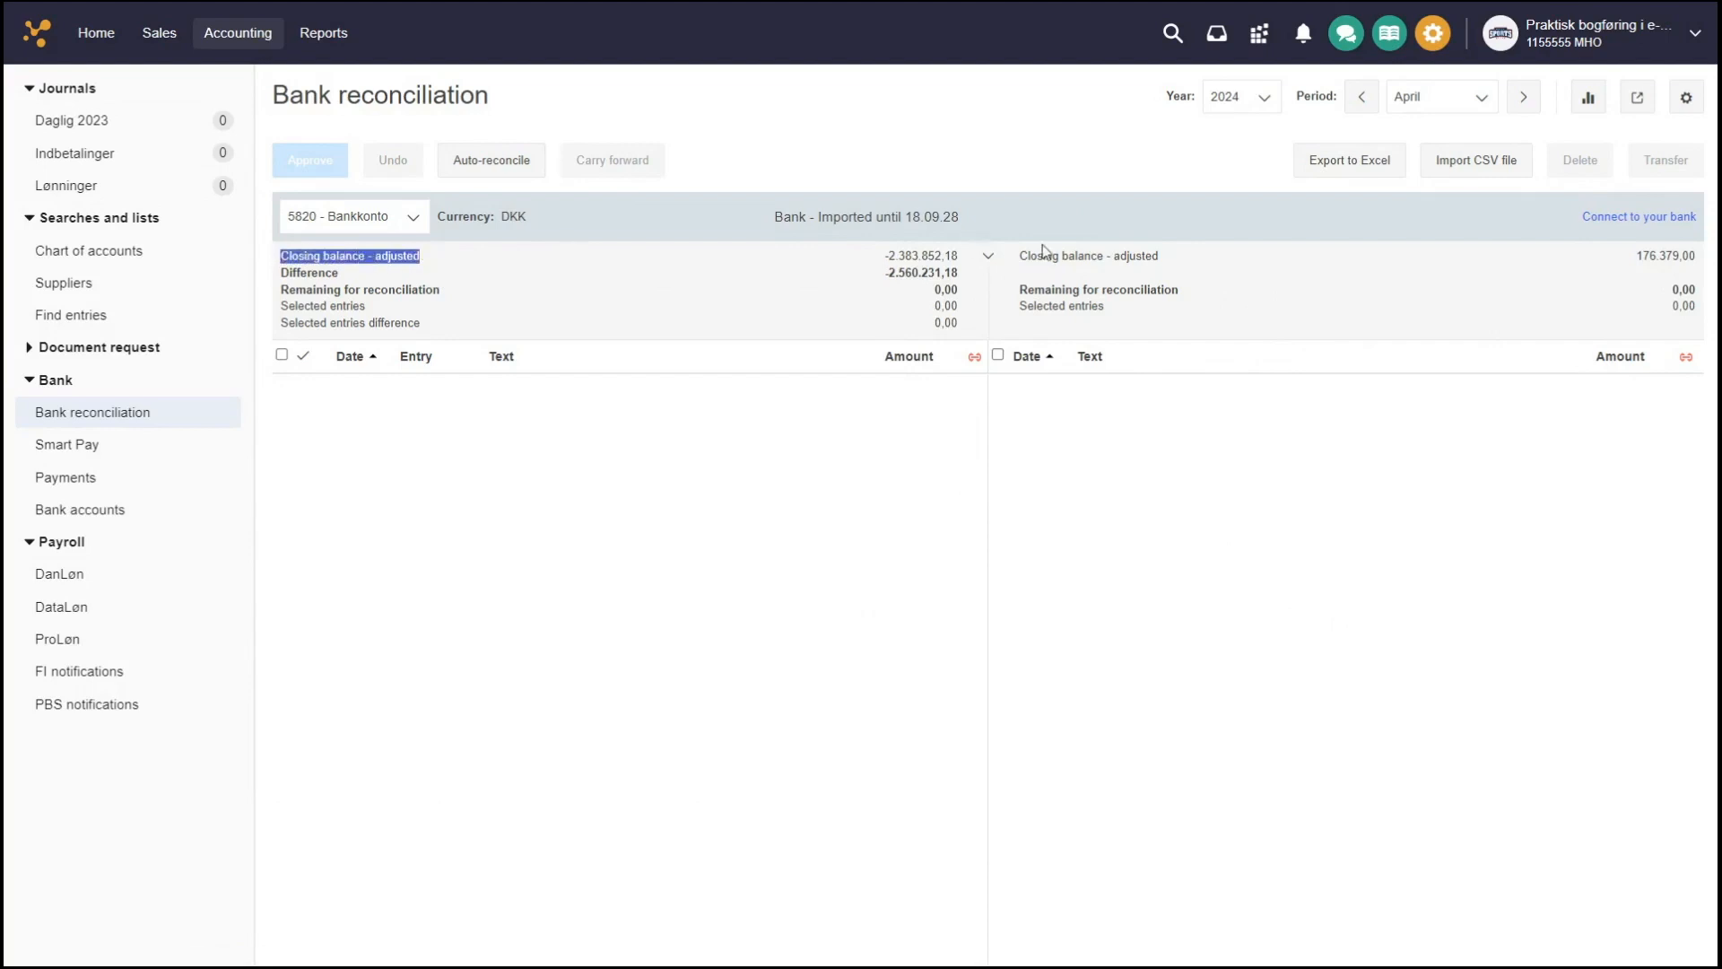
drag(1021, 255, 1158, 256)
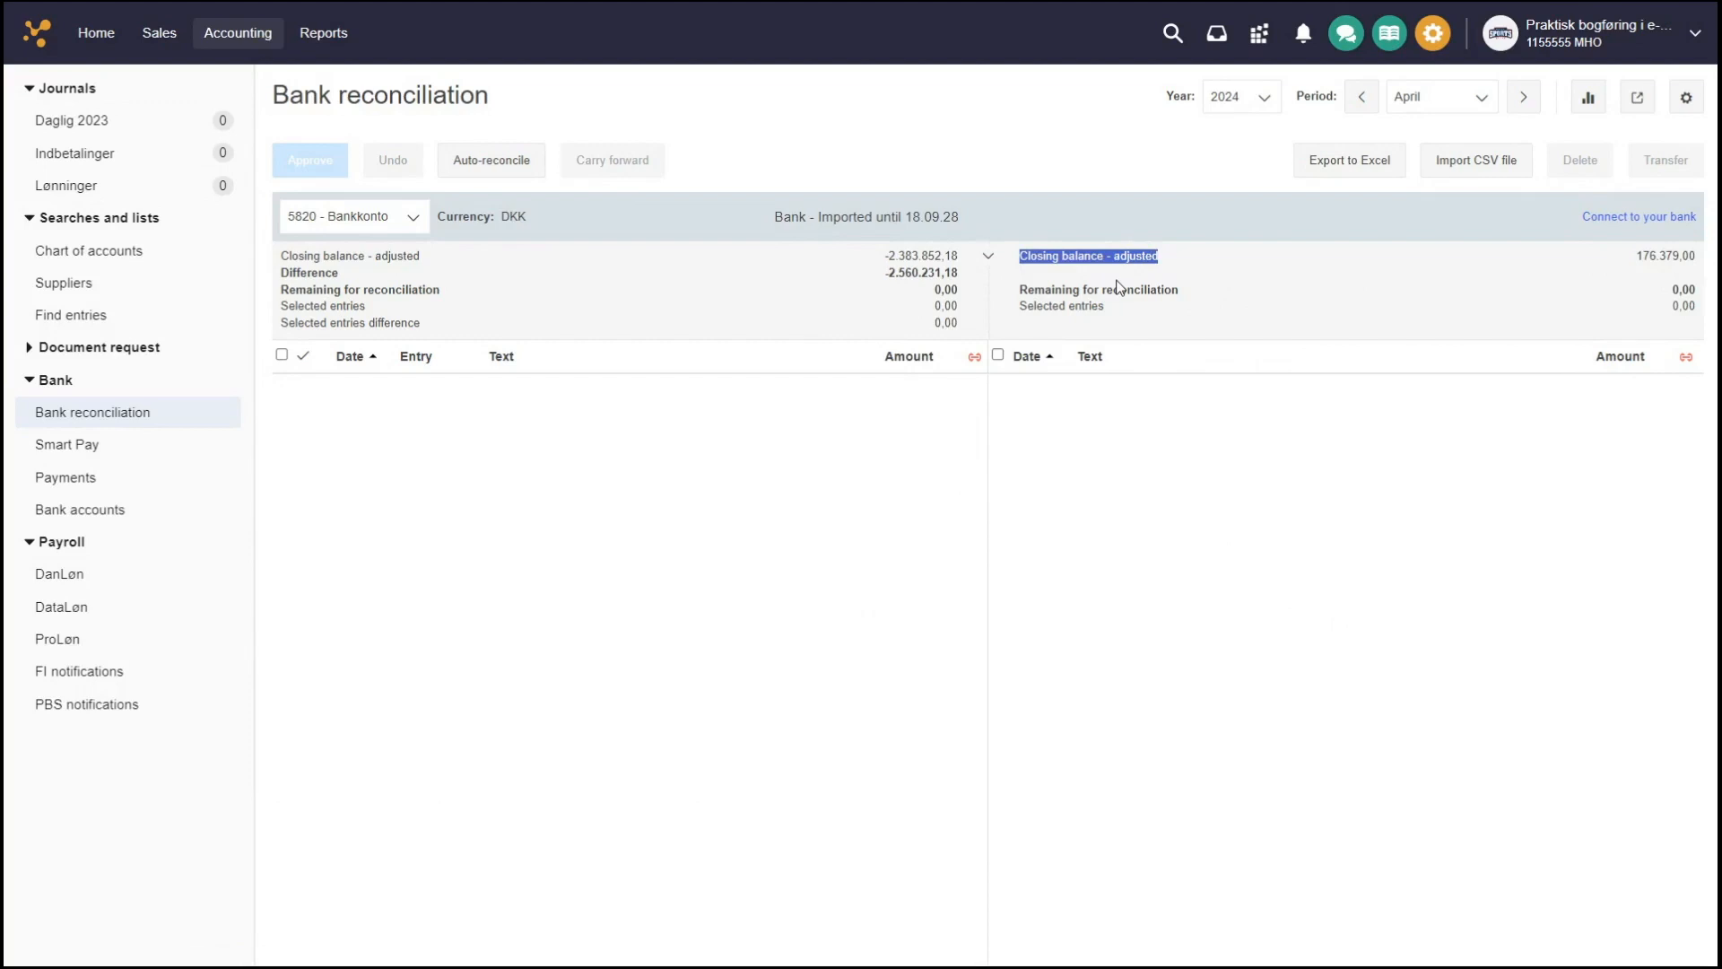
click(798, 300)
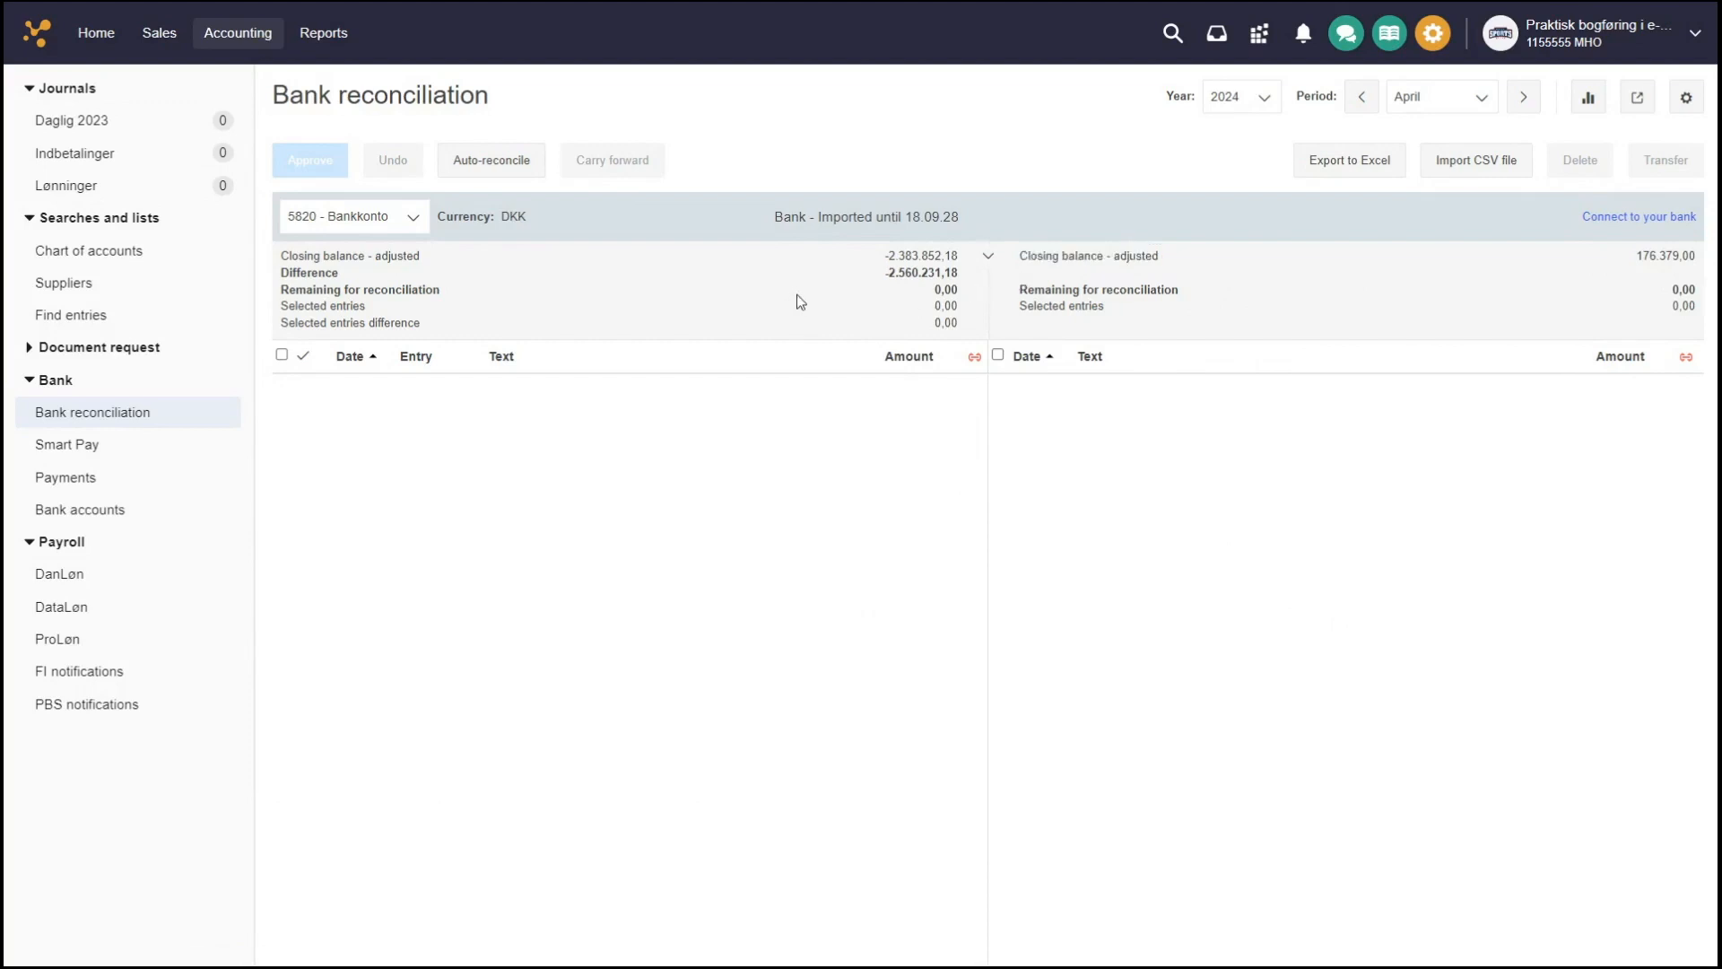
click(988, 261)
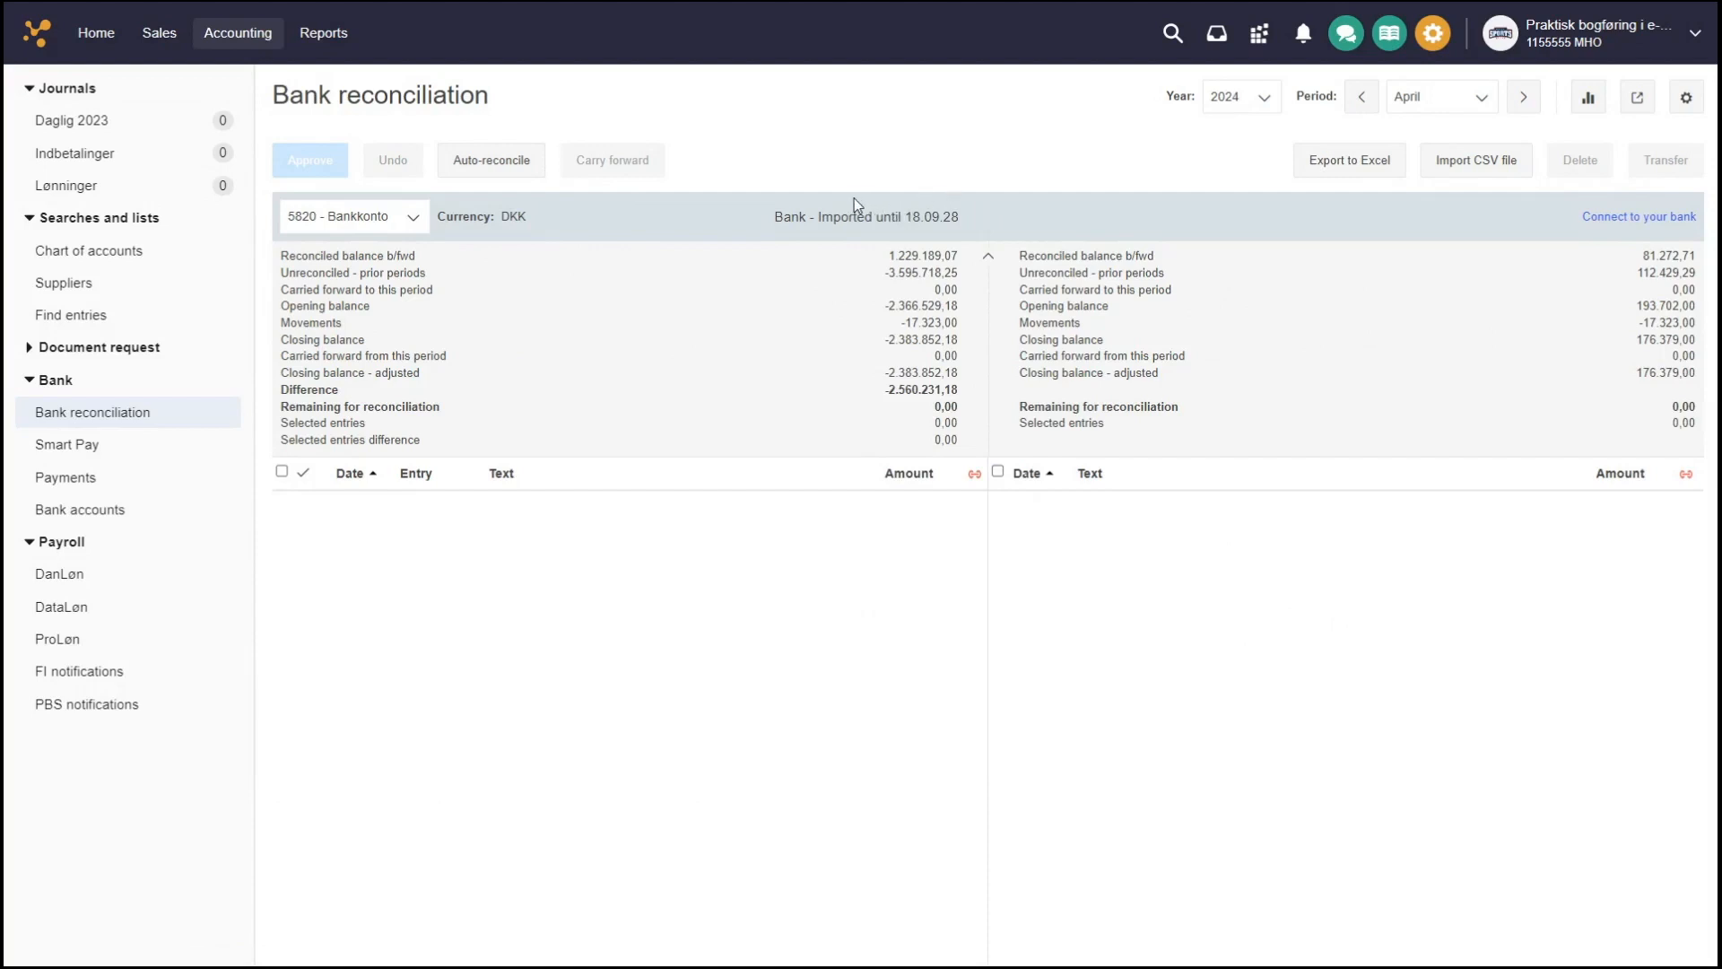
drag(281, 307, 370, 309)
drag(354, 325, 279, 324)
drag(1083, 325, 1014, 325)
click(986, 262)
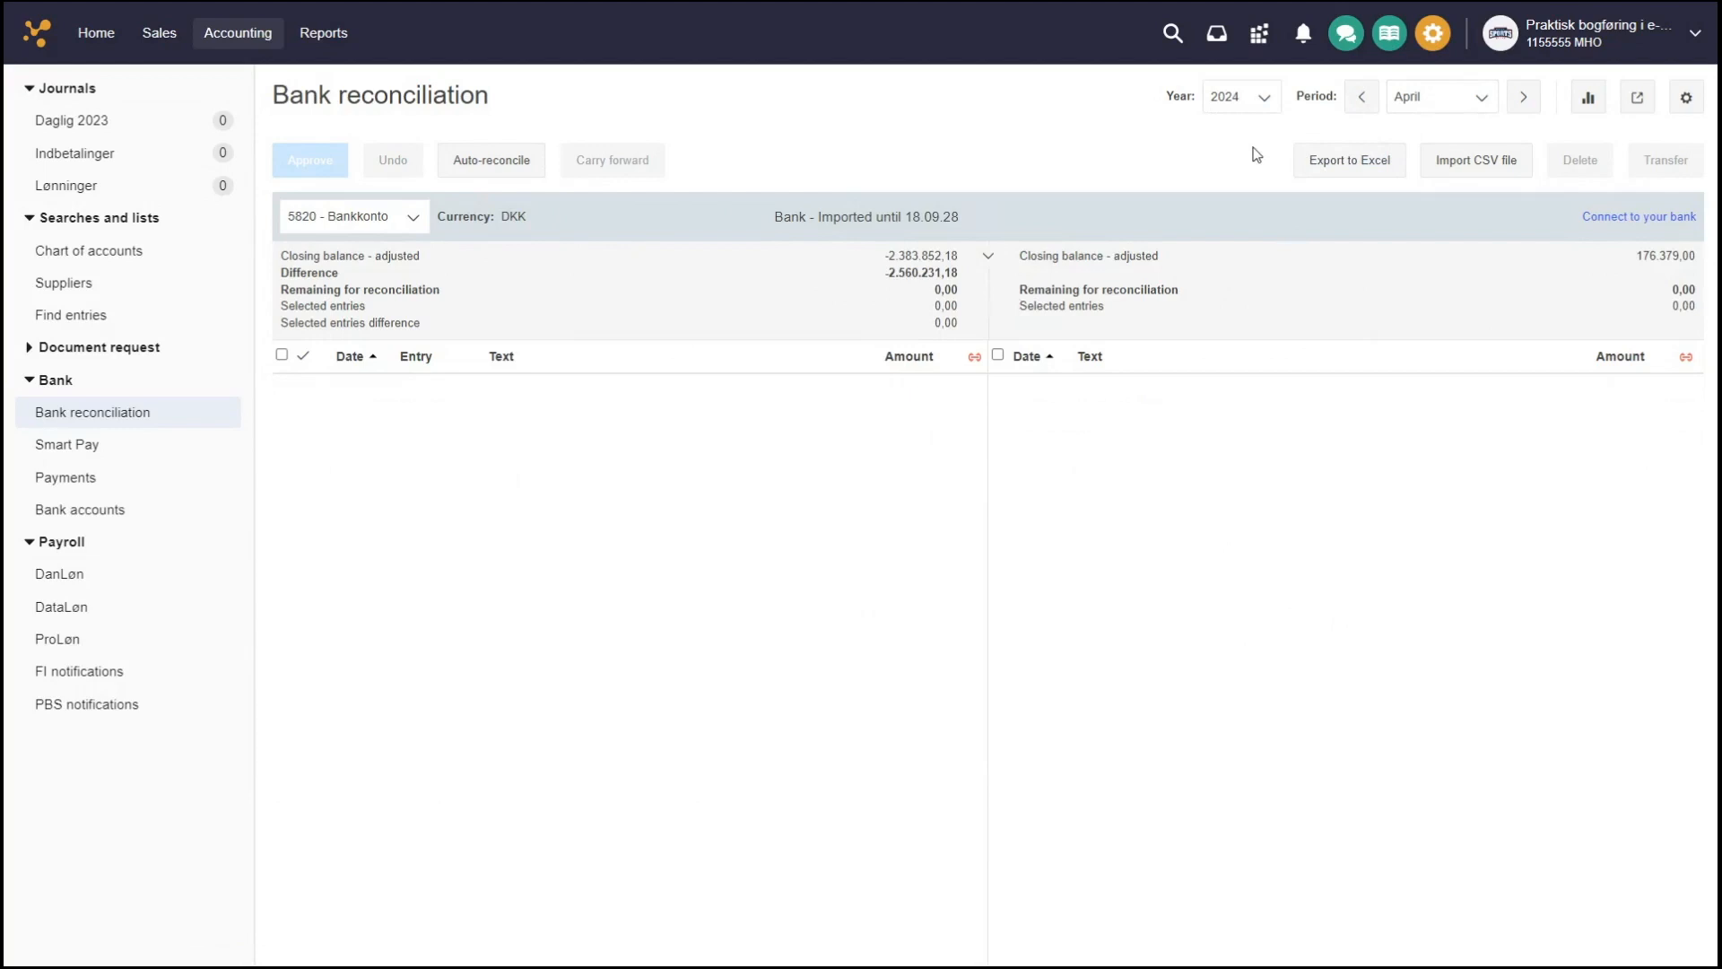
Check the available years, periods and bank accounts offered for the bank reconciliation
click(1260, 102)
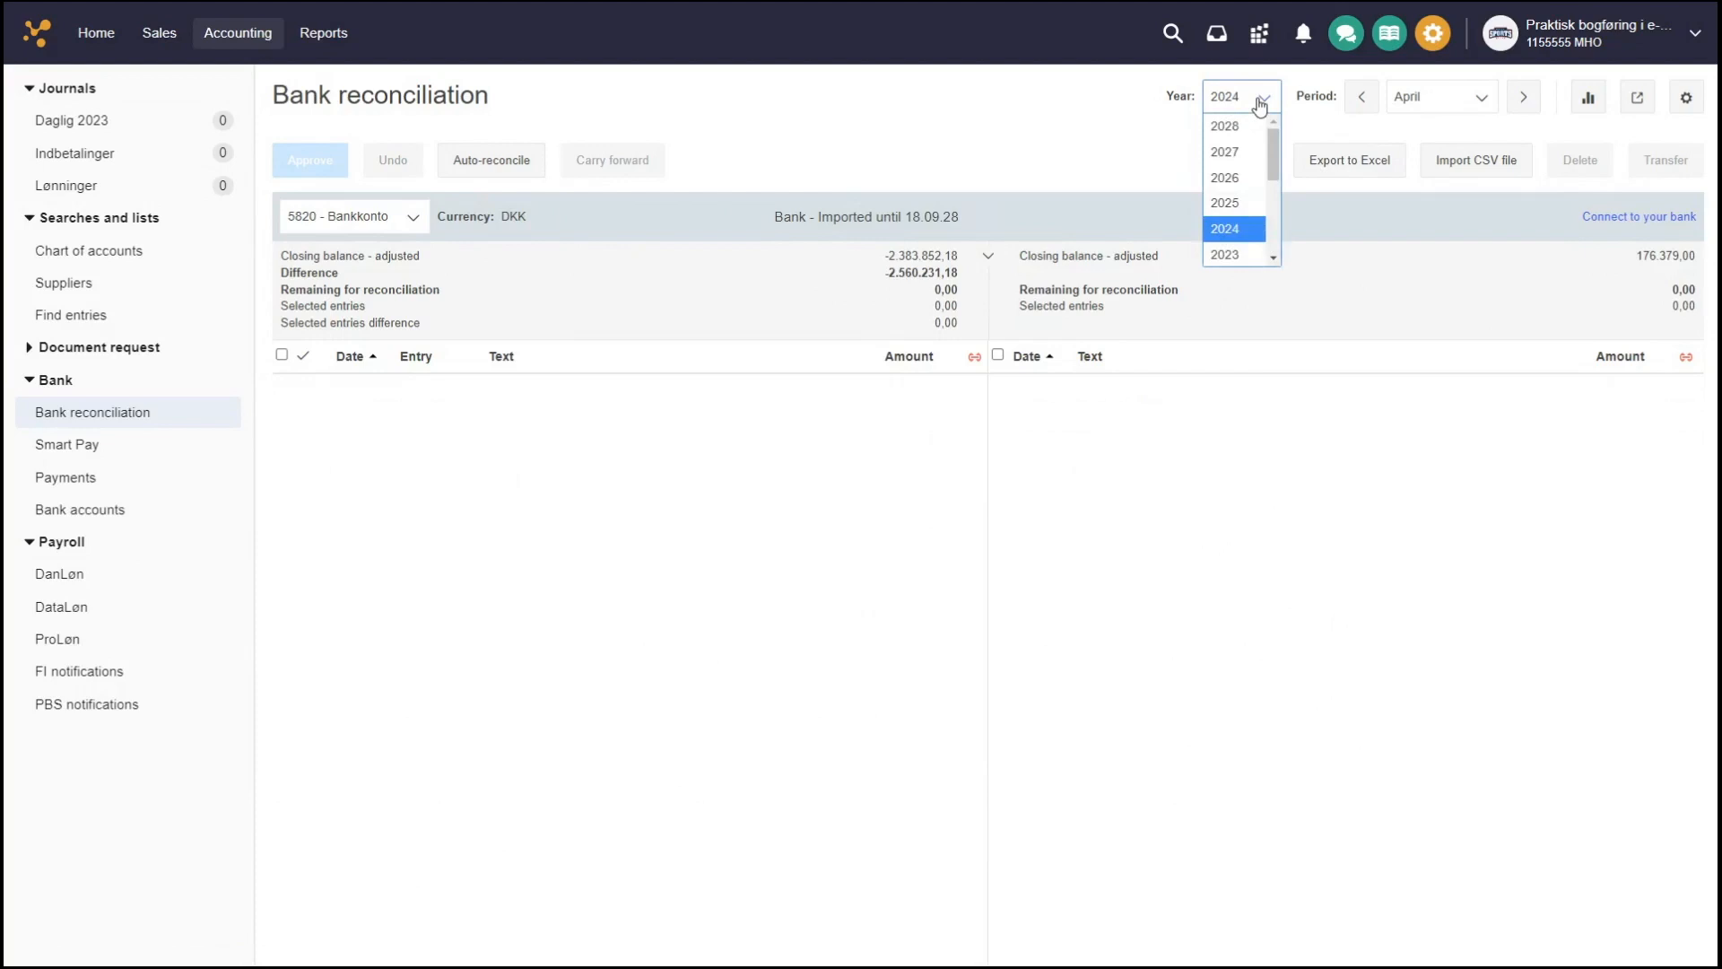
click(1431, 106)
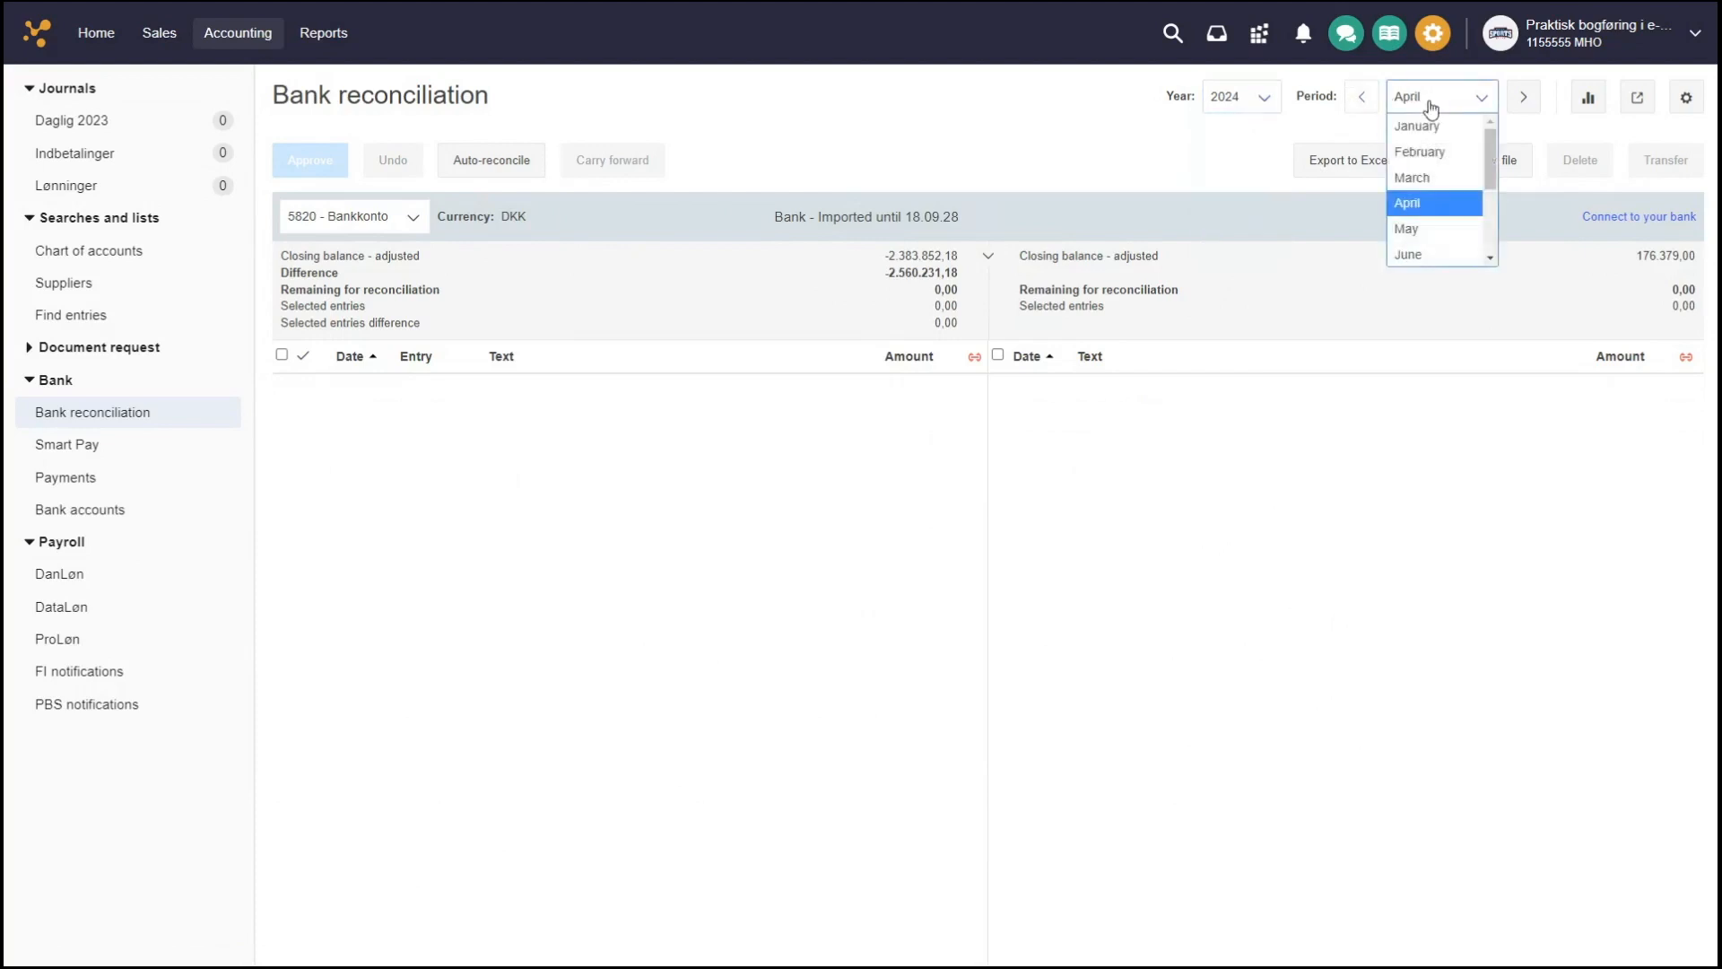
click(1249, 152)
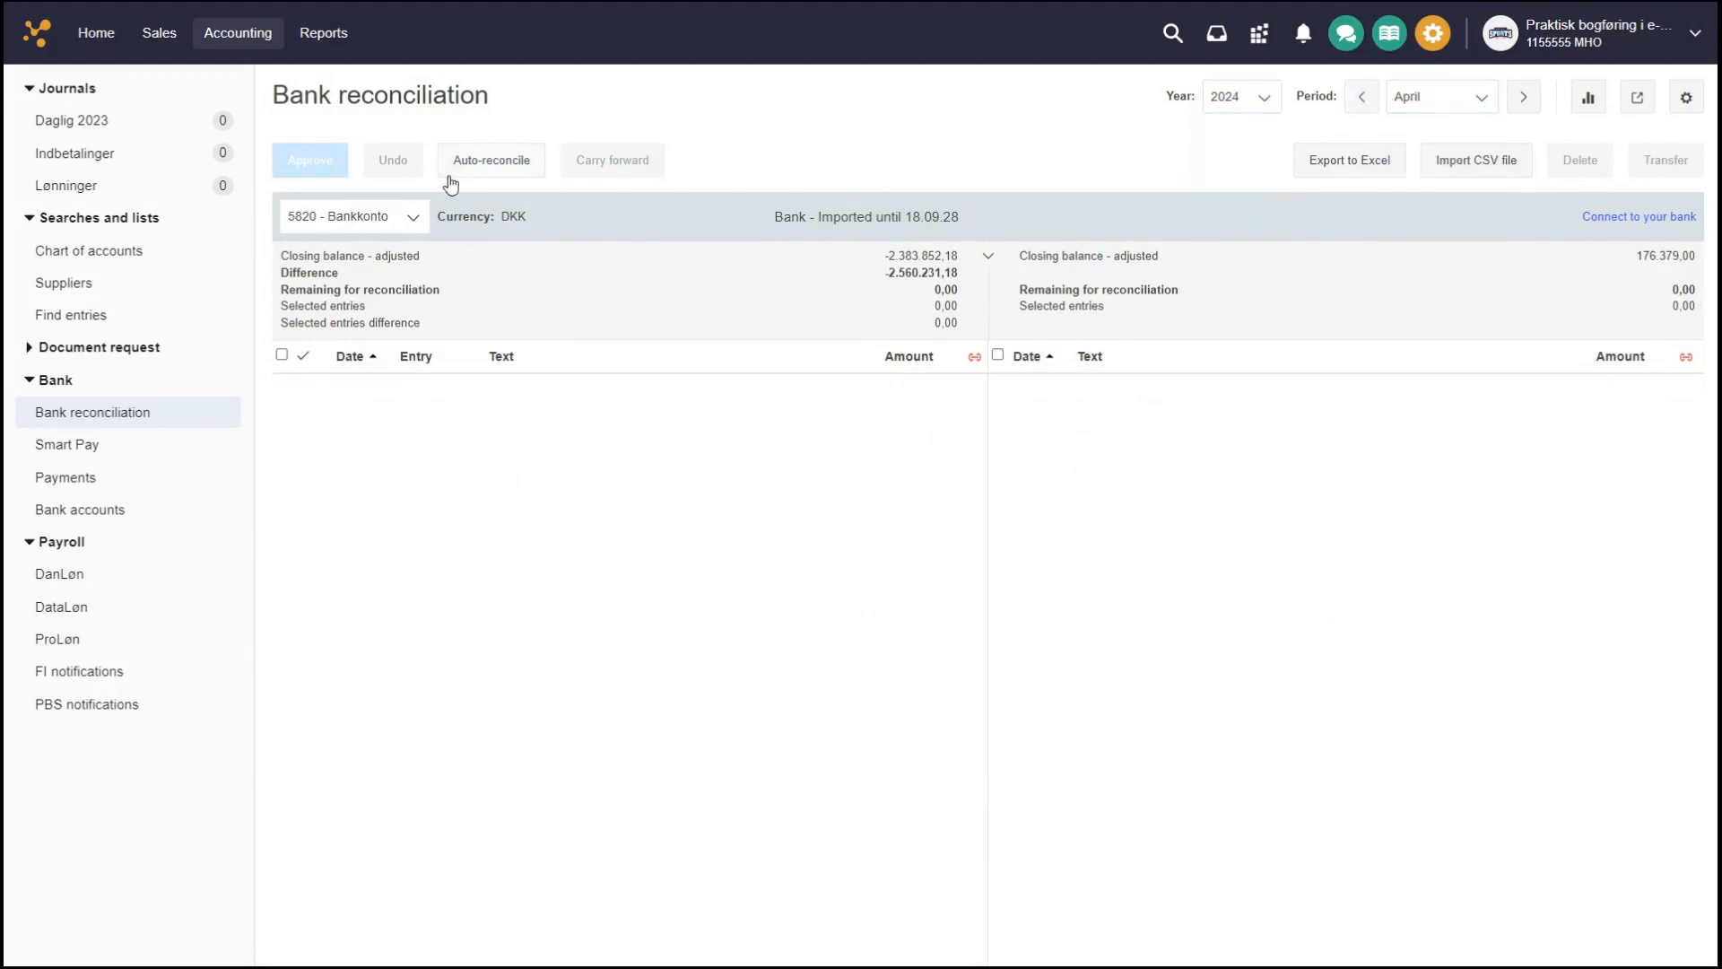
click(377, 217)
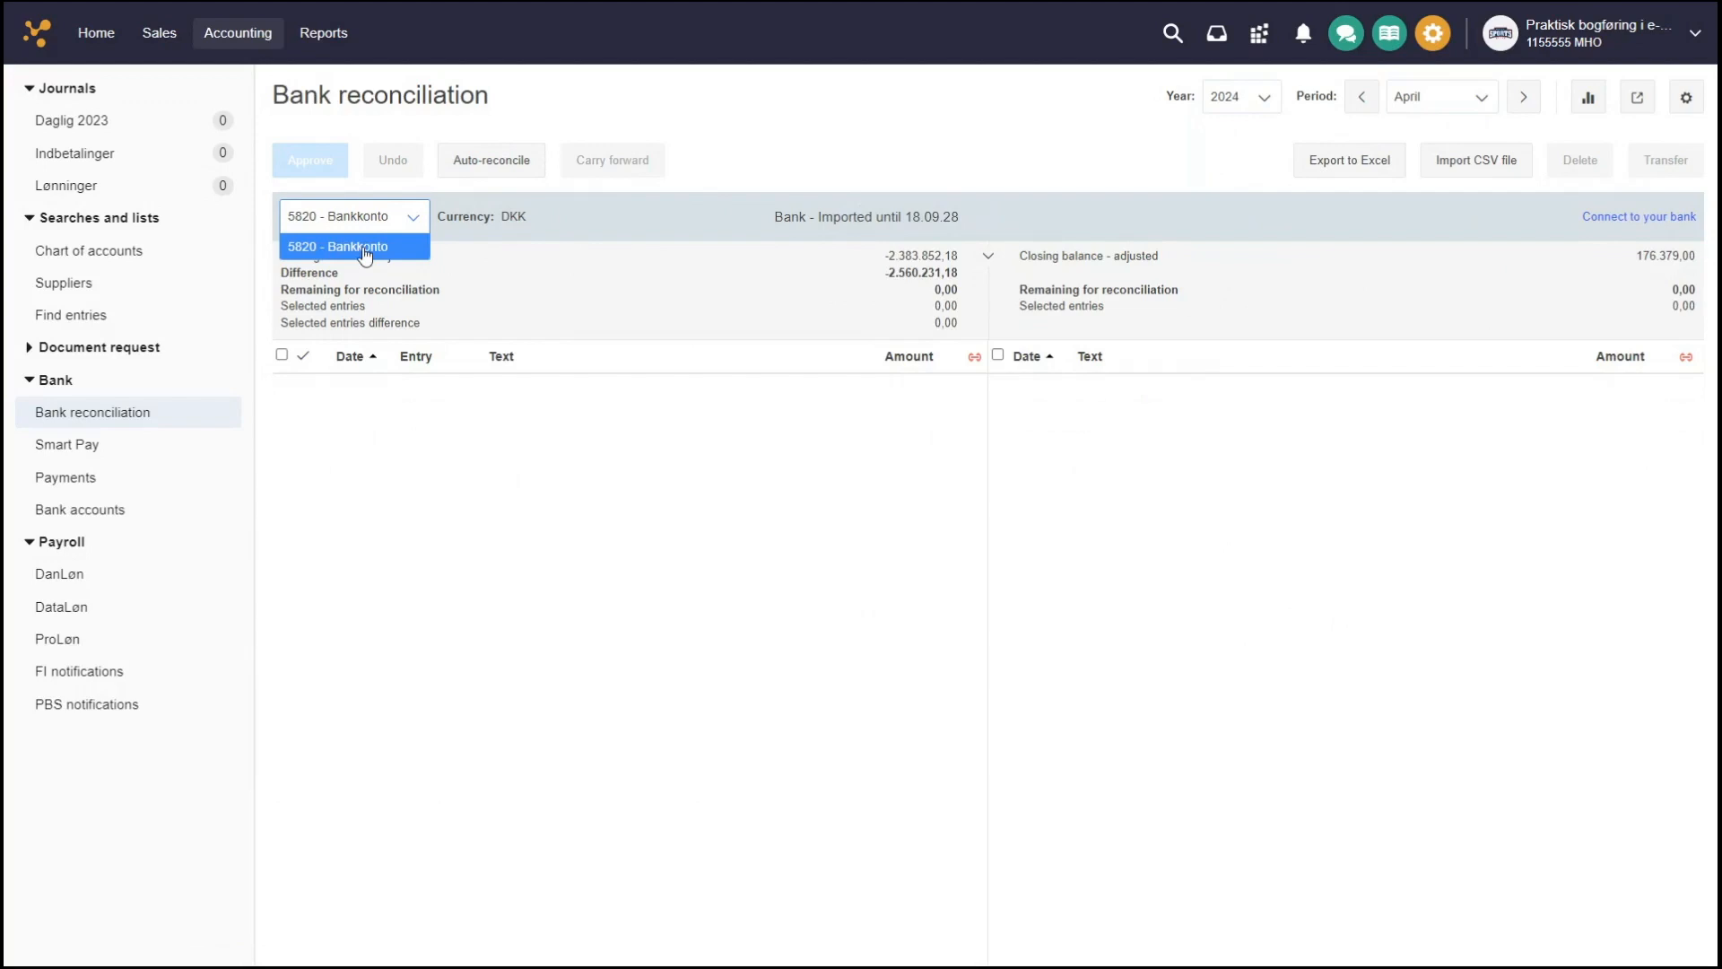
click(594, 427)
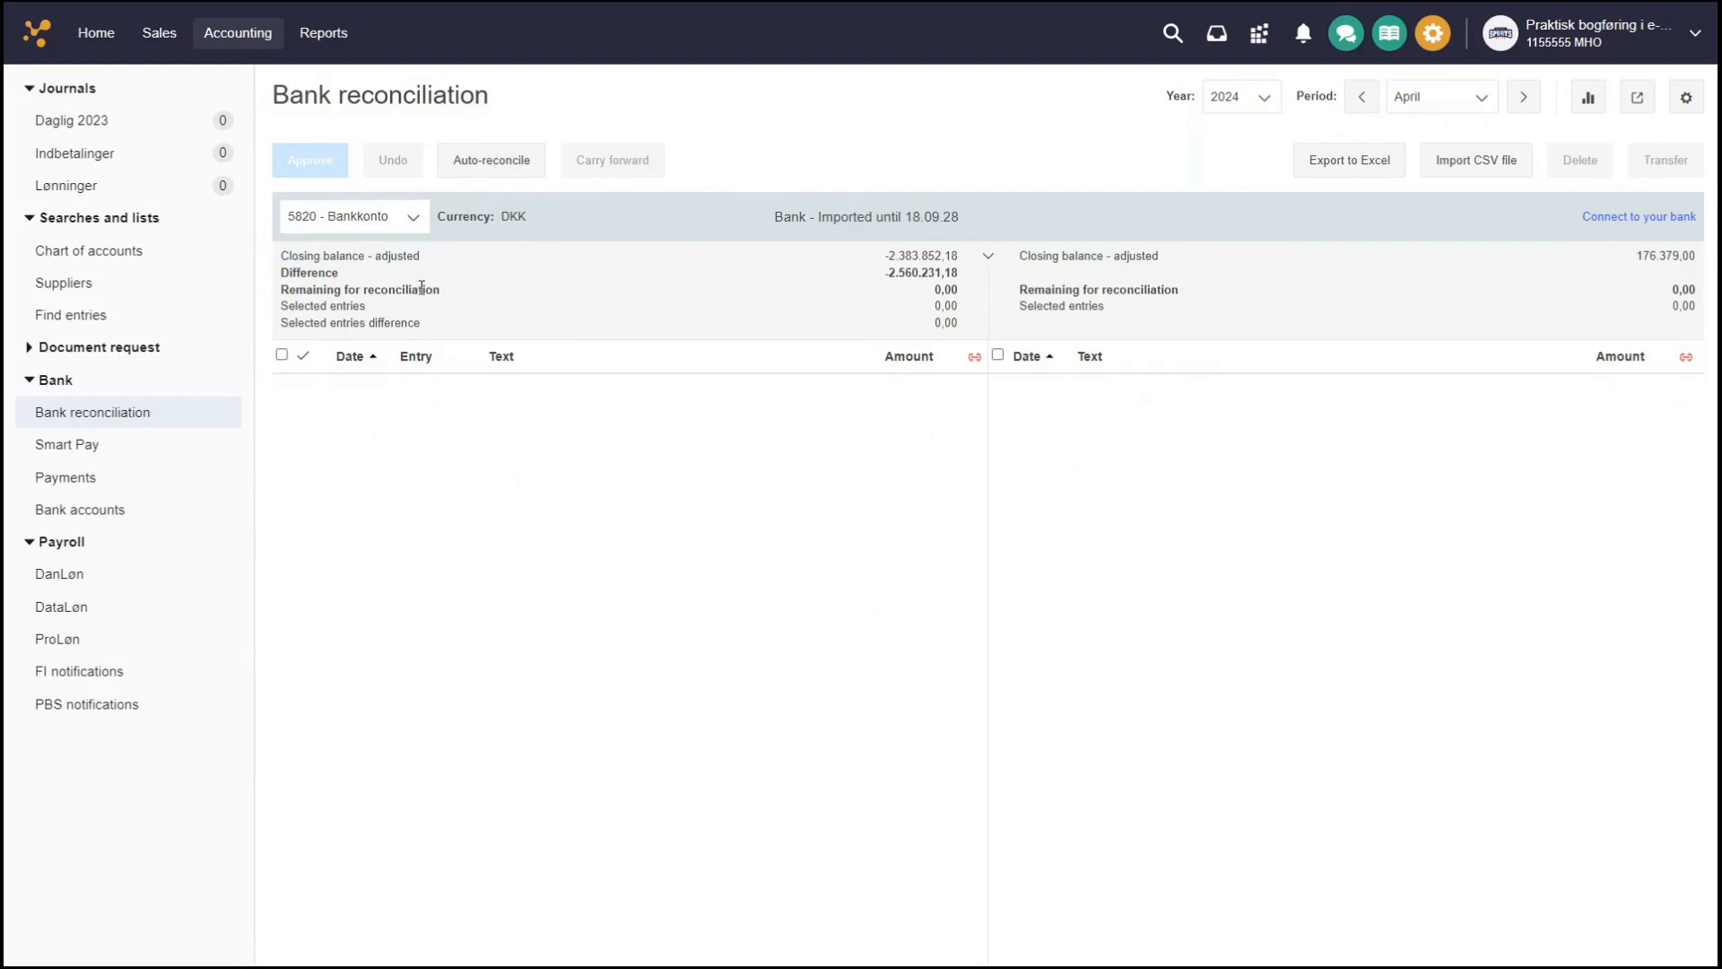
click(393, 235)
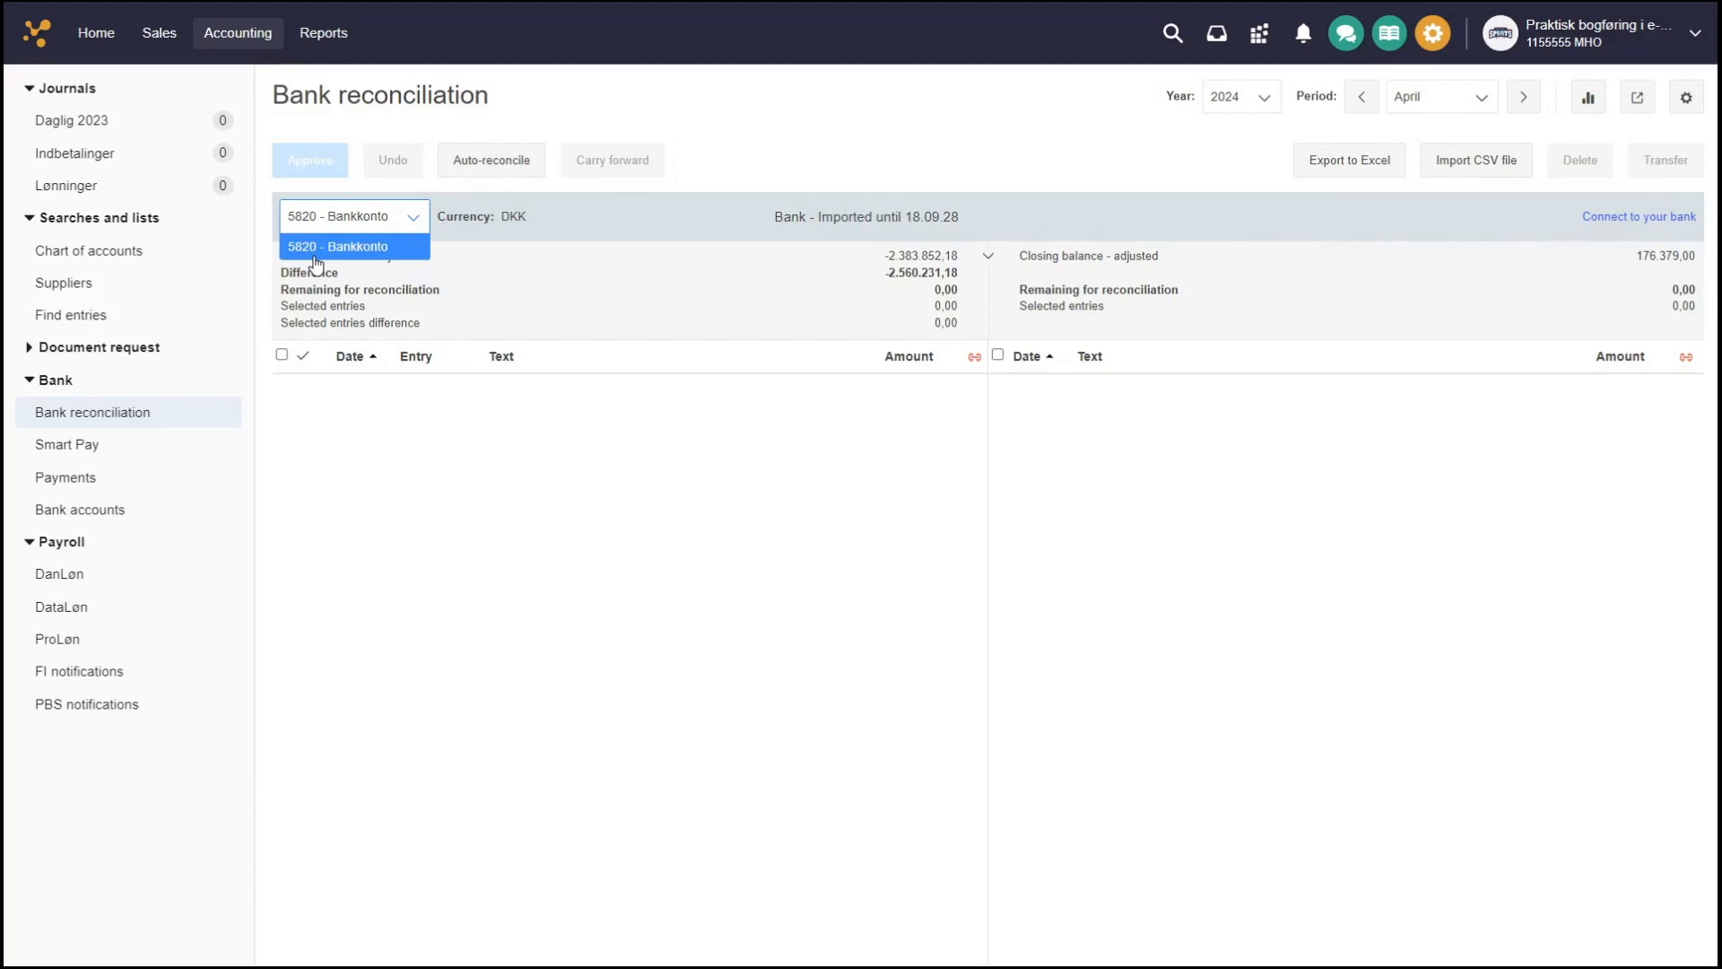
Open the journal setup for the Daglig 2023 journal
click(171, 134)
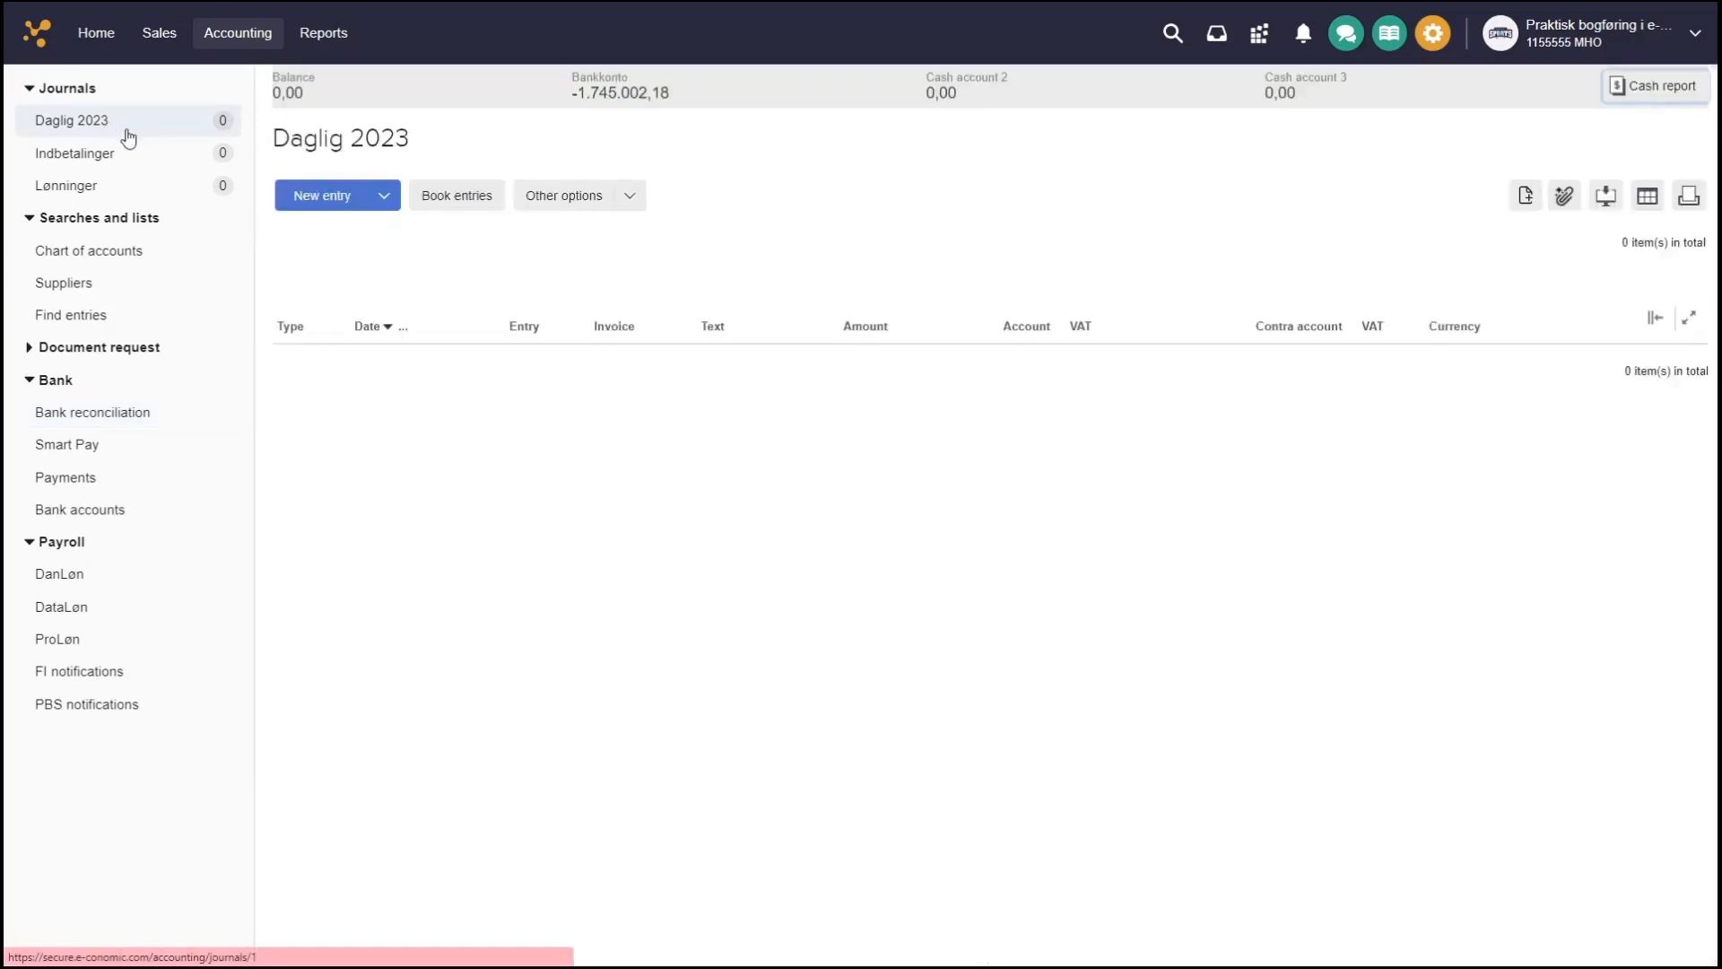
drag(276, 142, 451, 154)
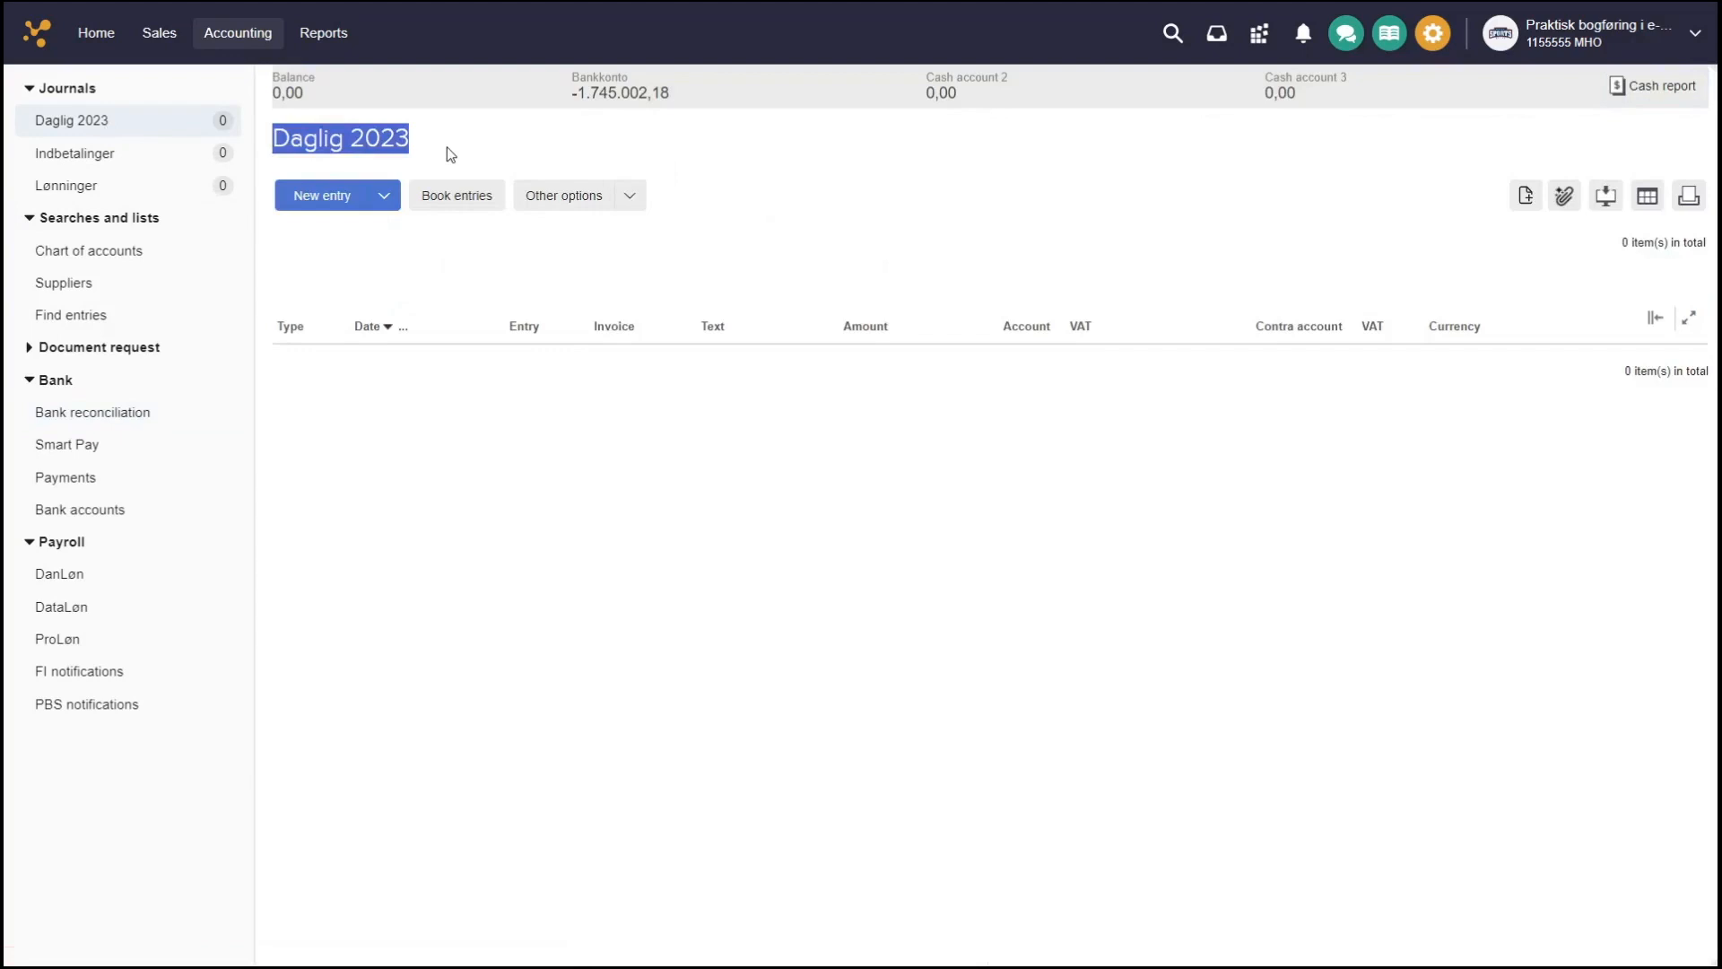
click(518, 453)
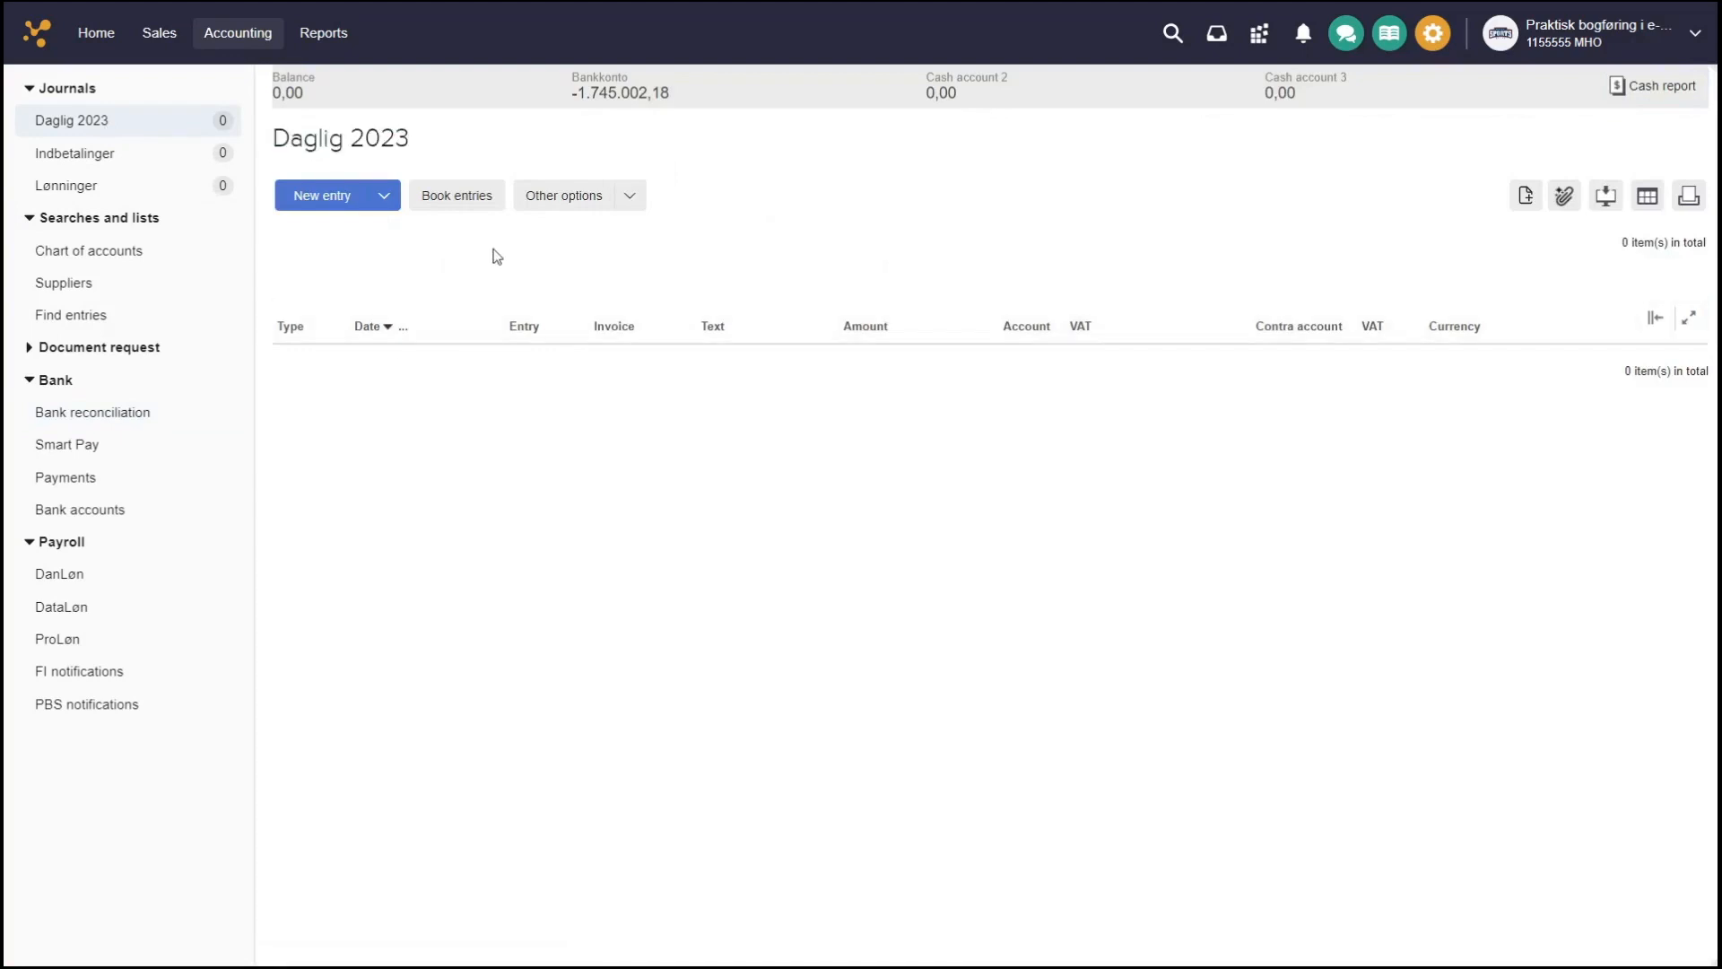
click(631, 201)
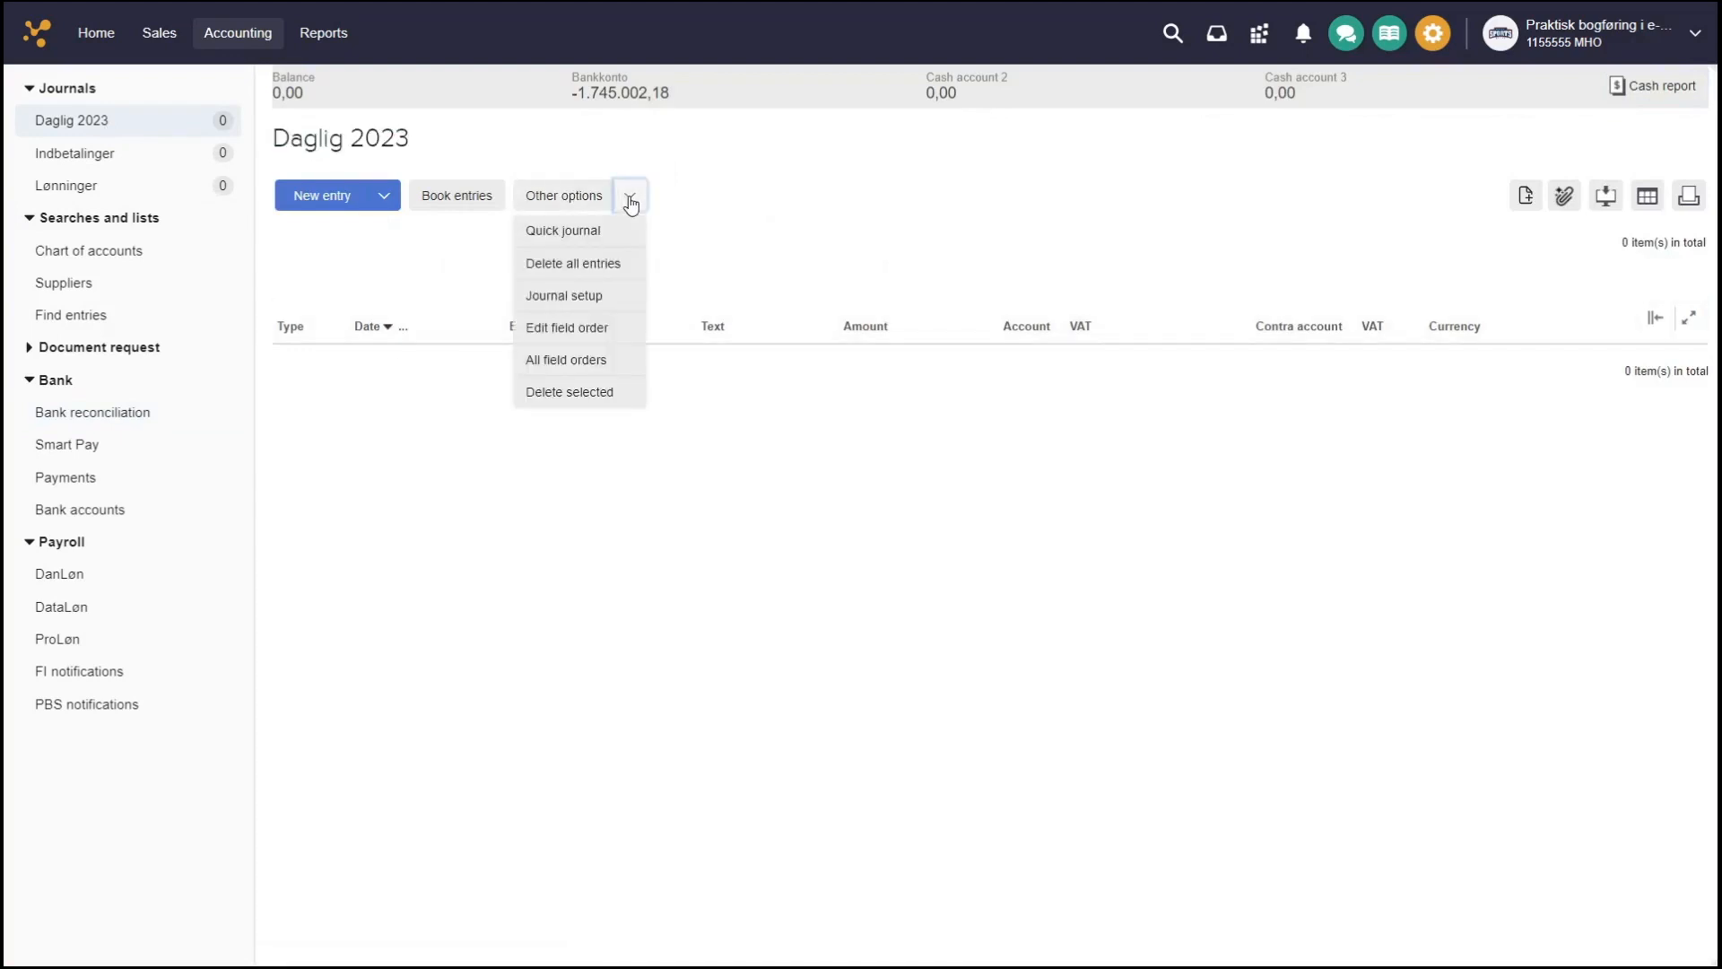
click(607, 305)
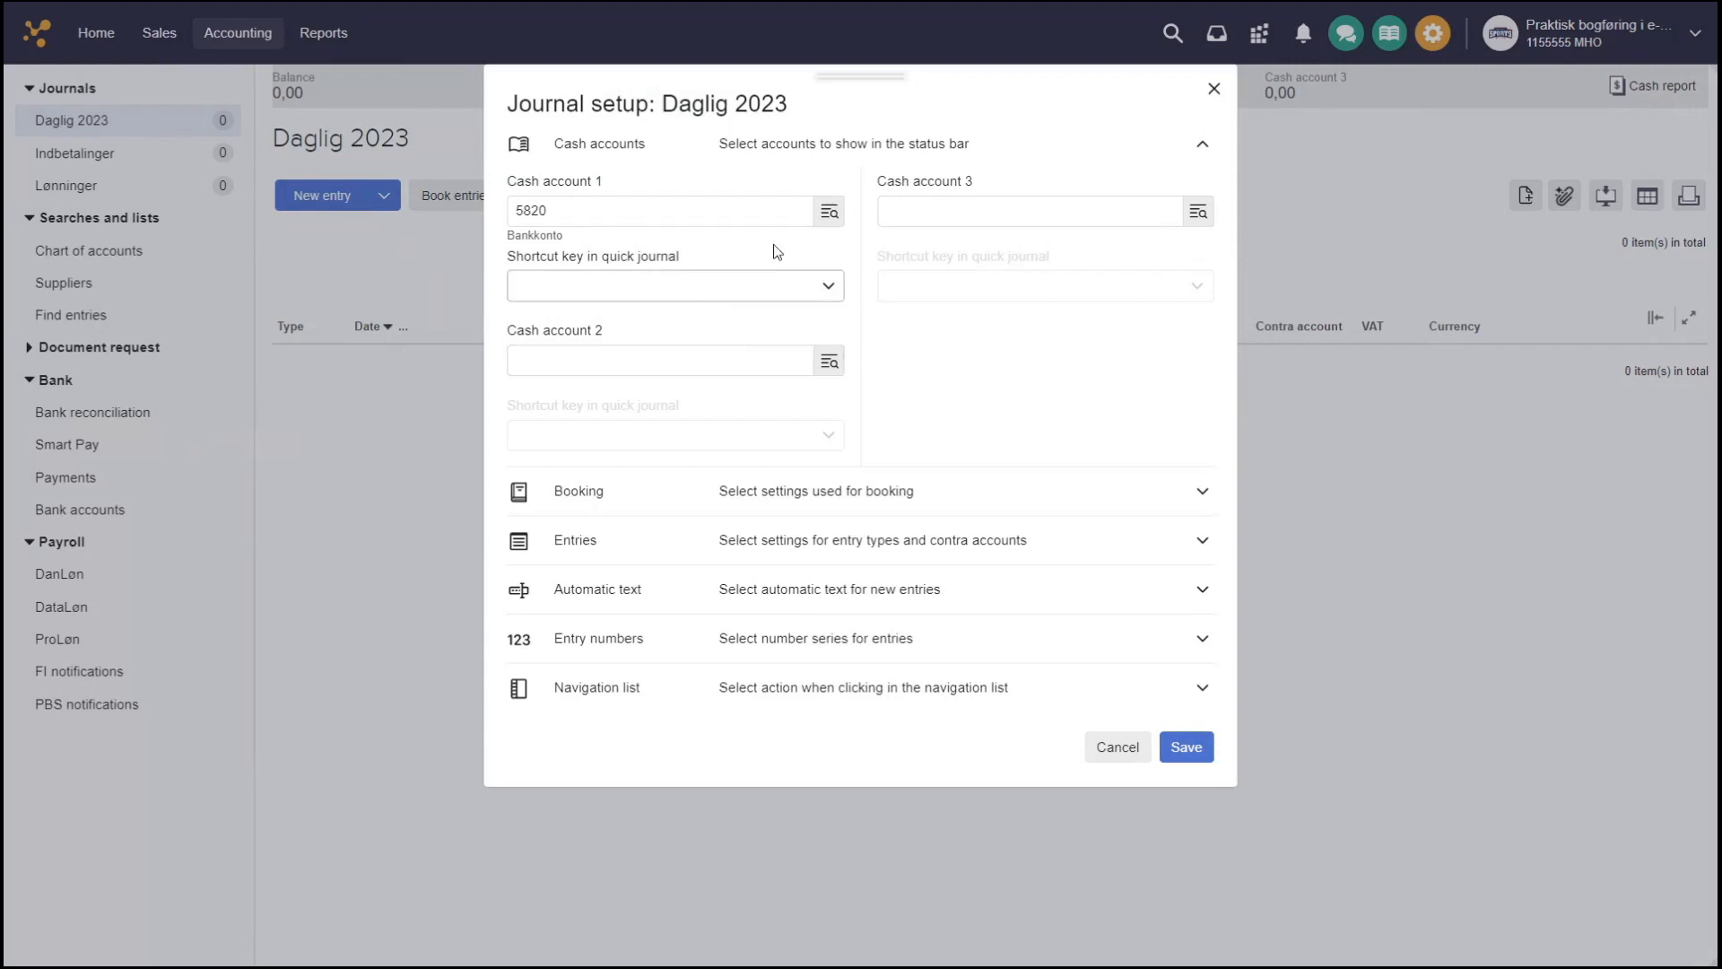
drag(852, 77, 853, 188)
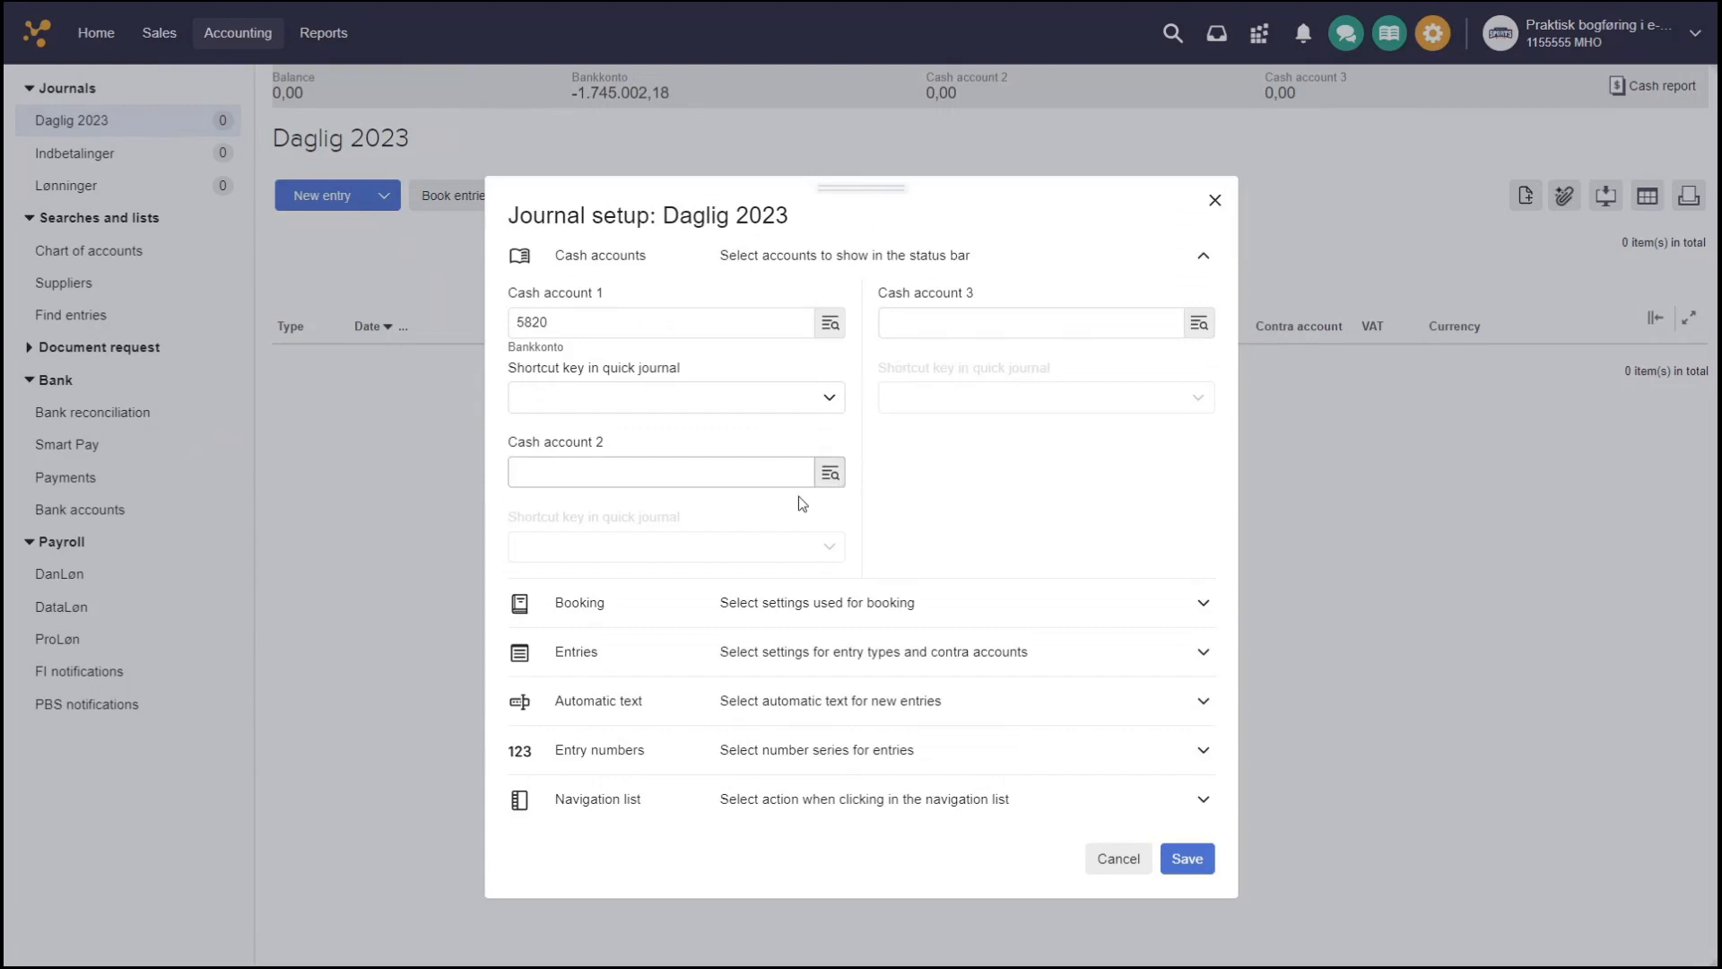
Set Cash account 2 to 5821 - Sydbank Drift and Cash account 3 to the Nykredit account 5822, and save the journal setup
click(672, 473)
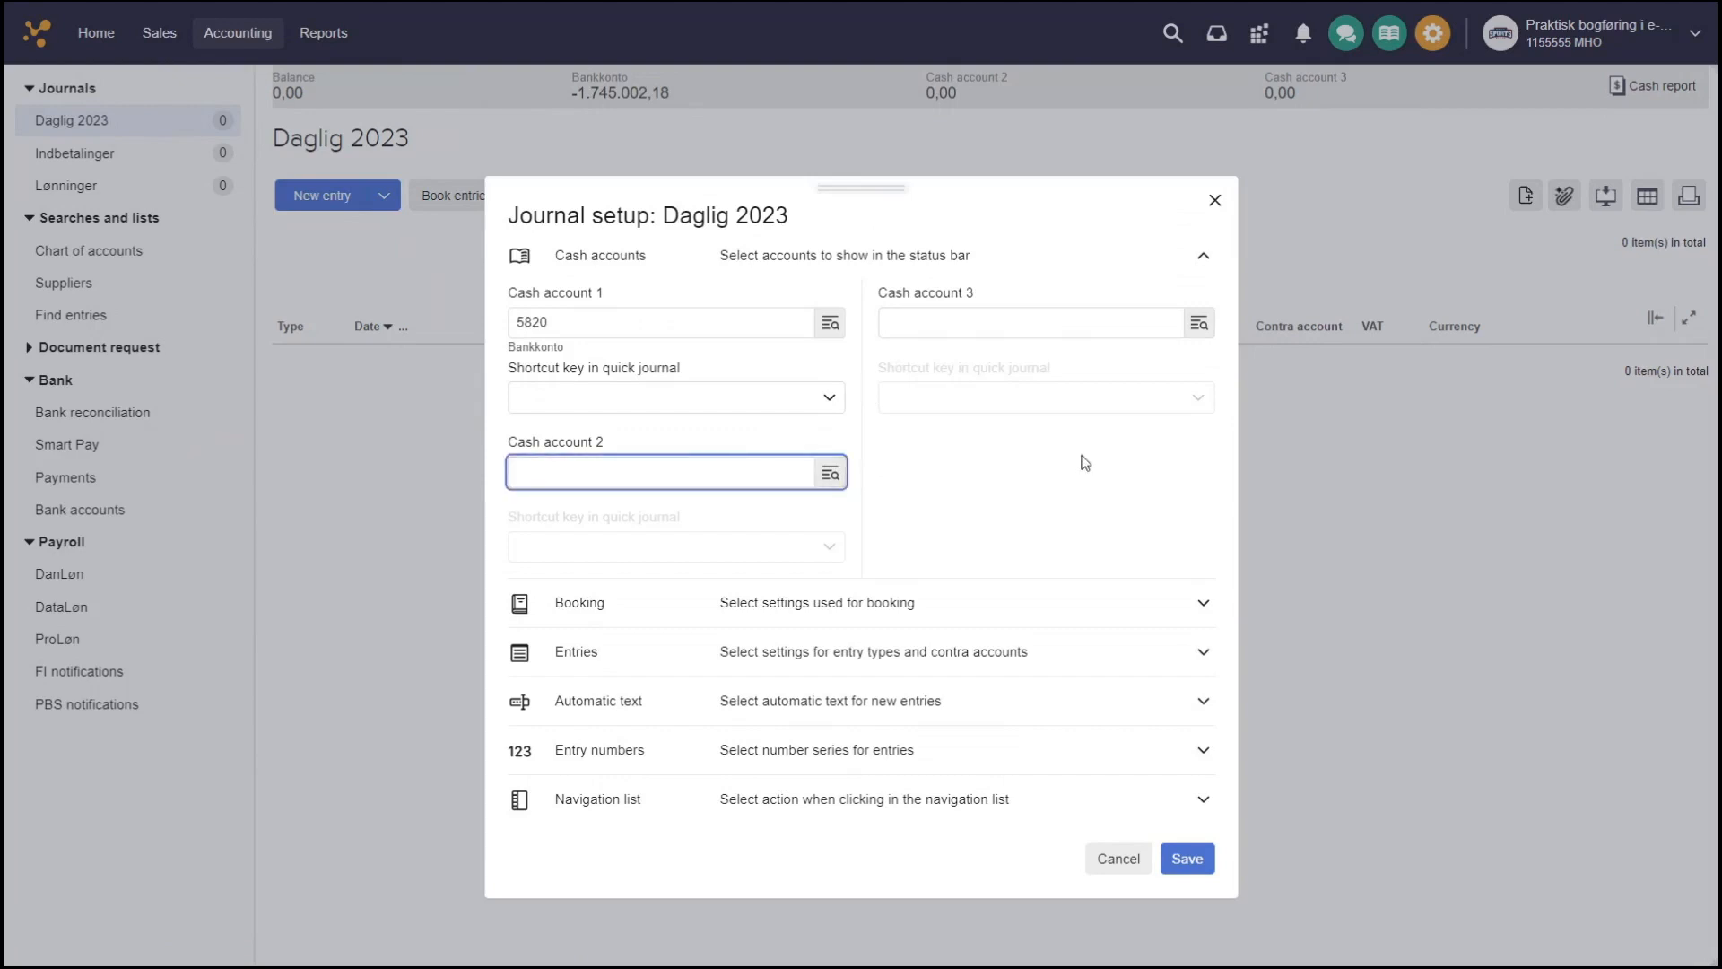
text(5821)
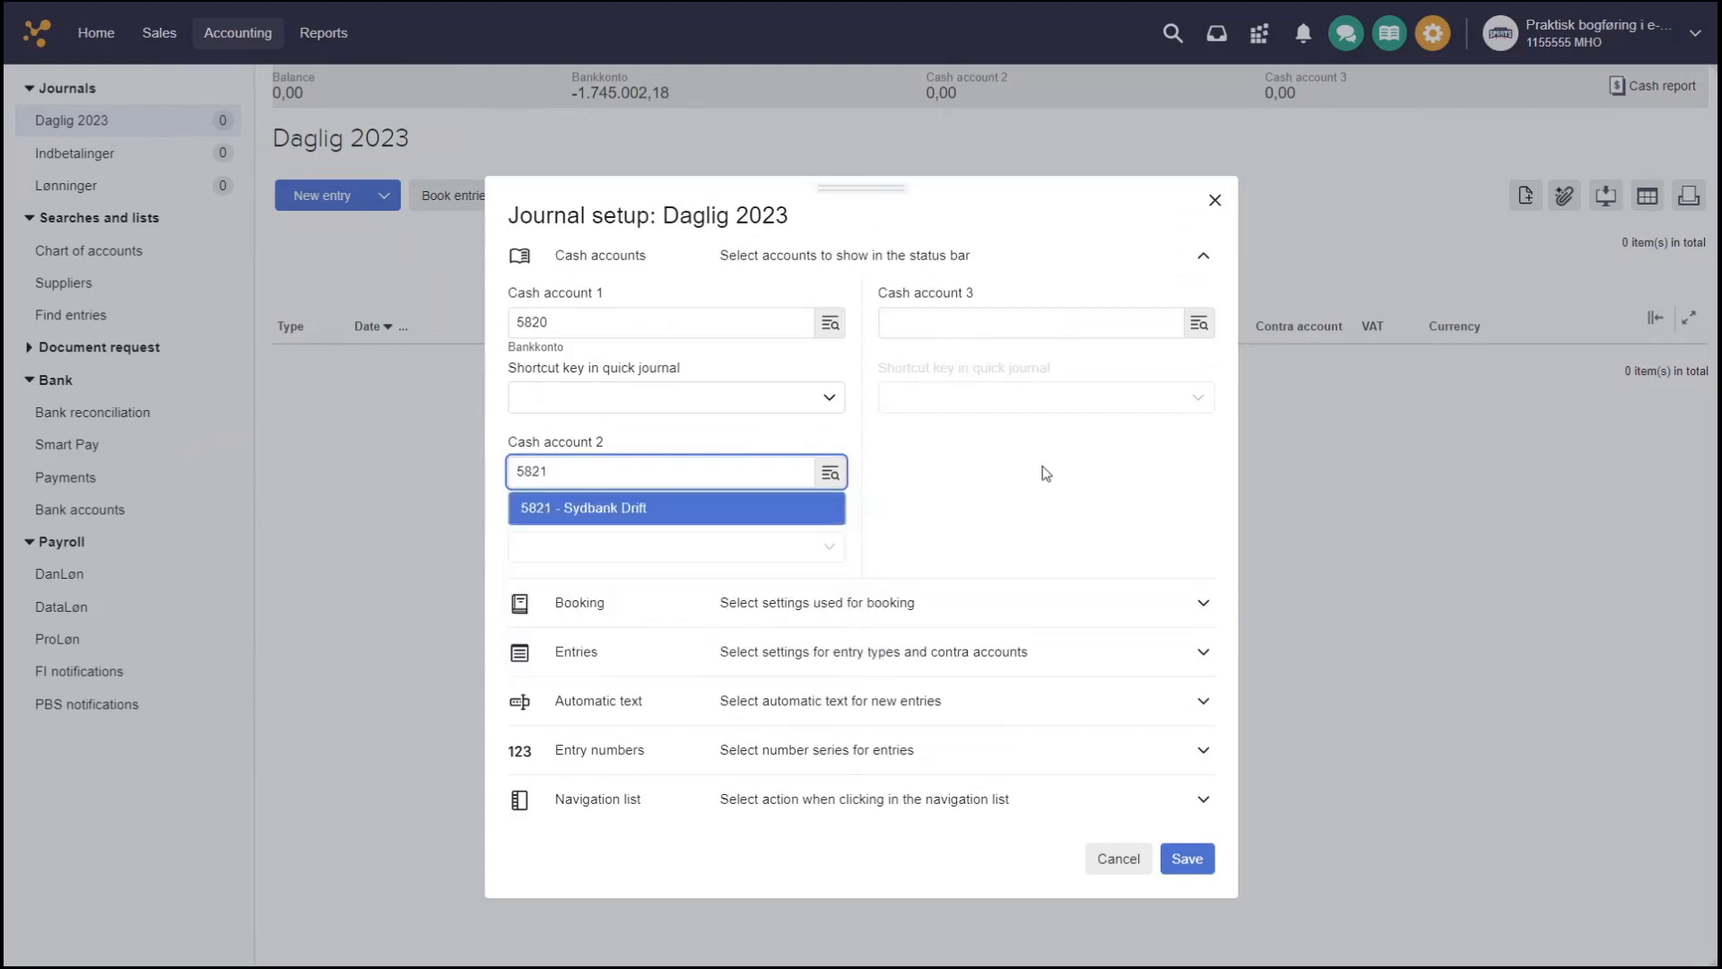
click(661, 515)
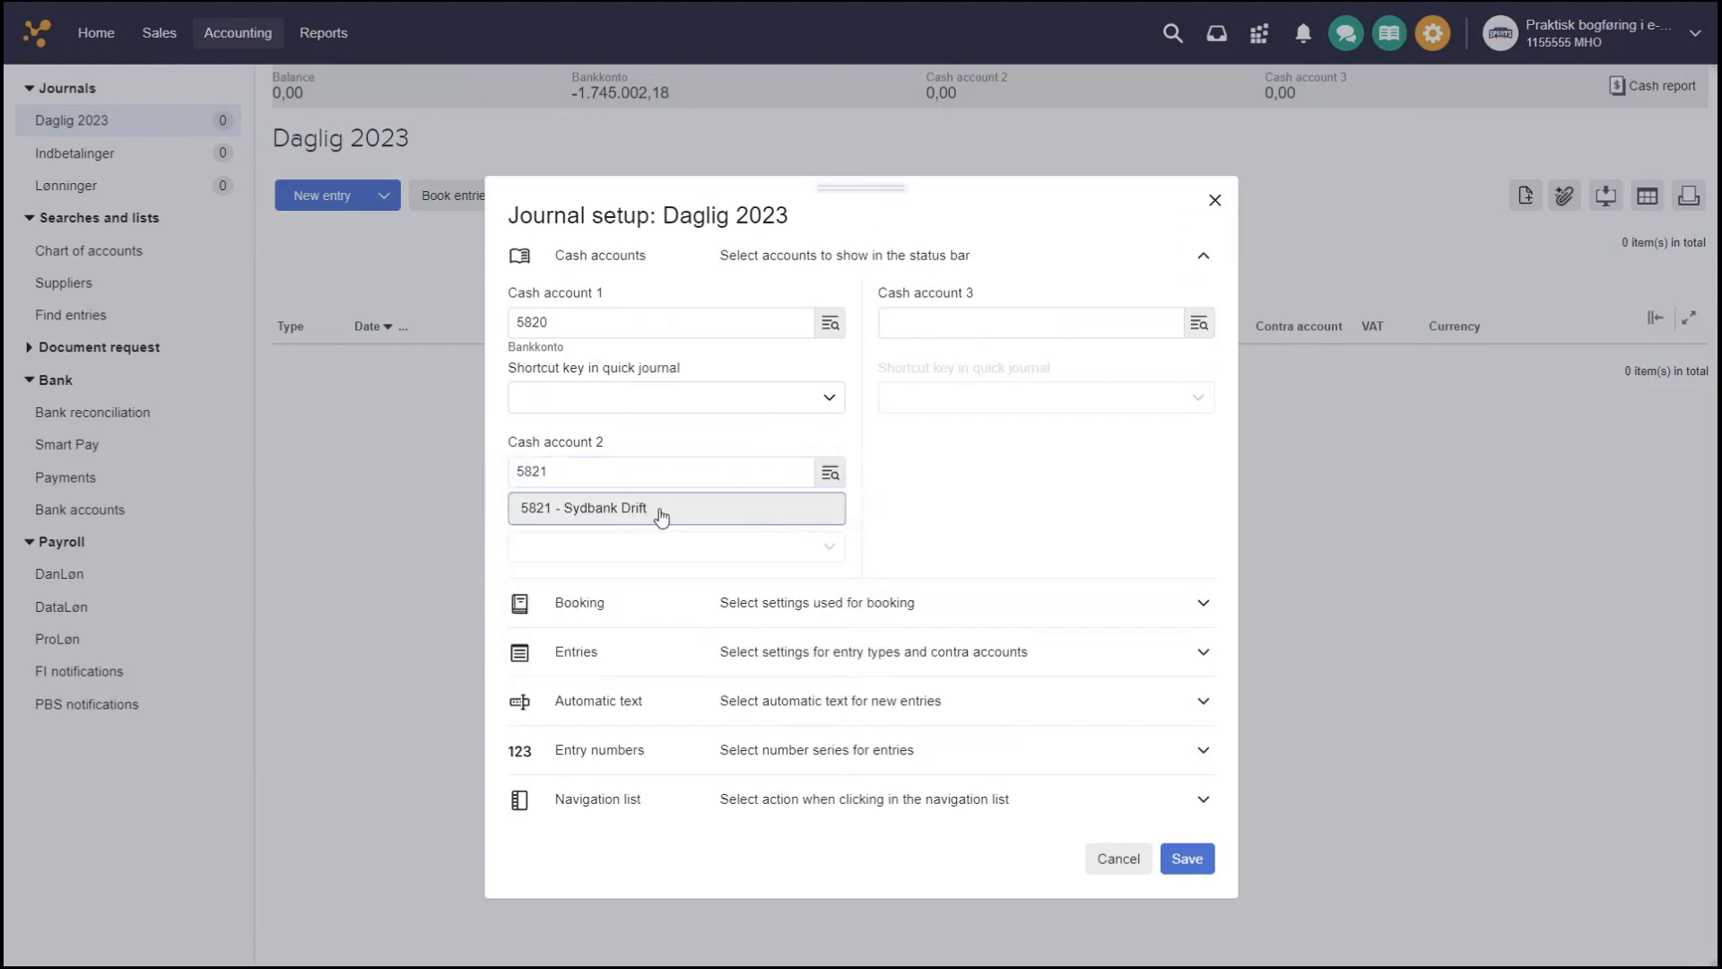
click(610, 445)
click(933, 315)
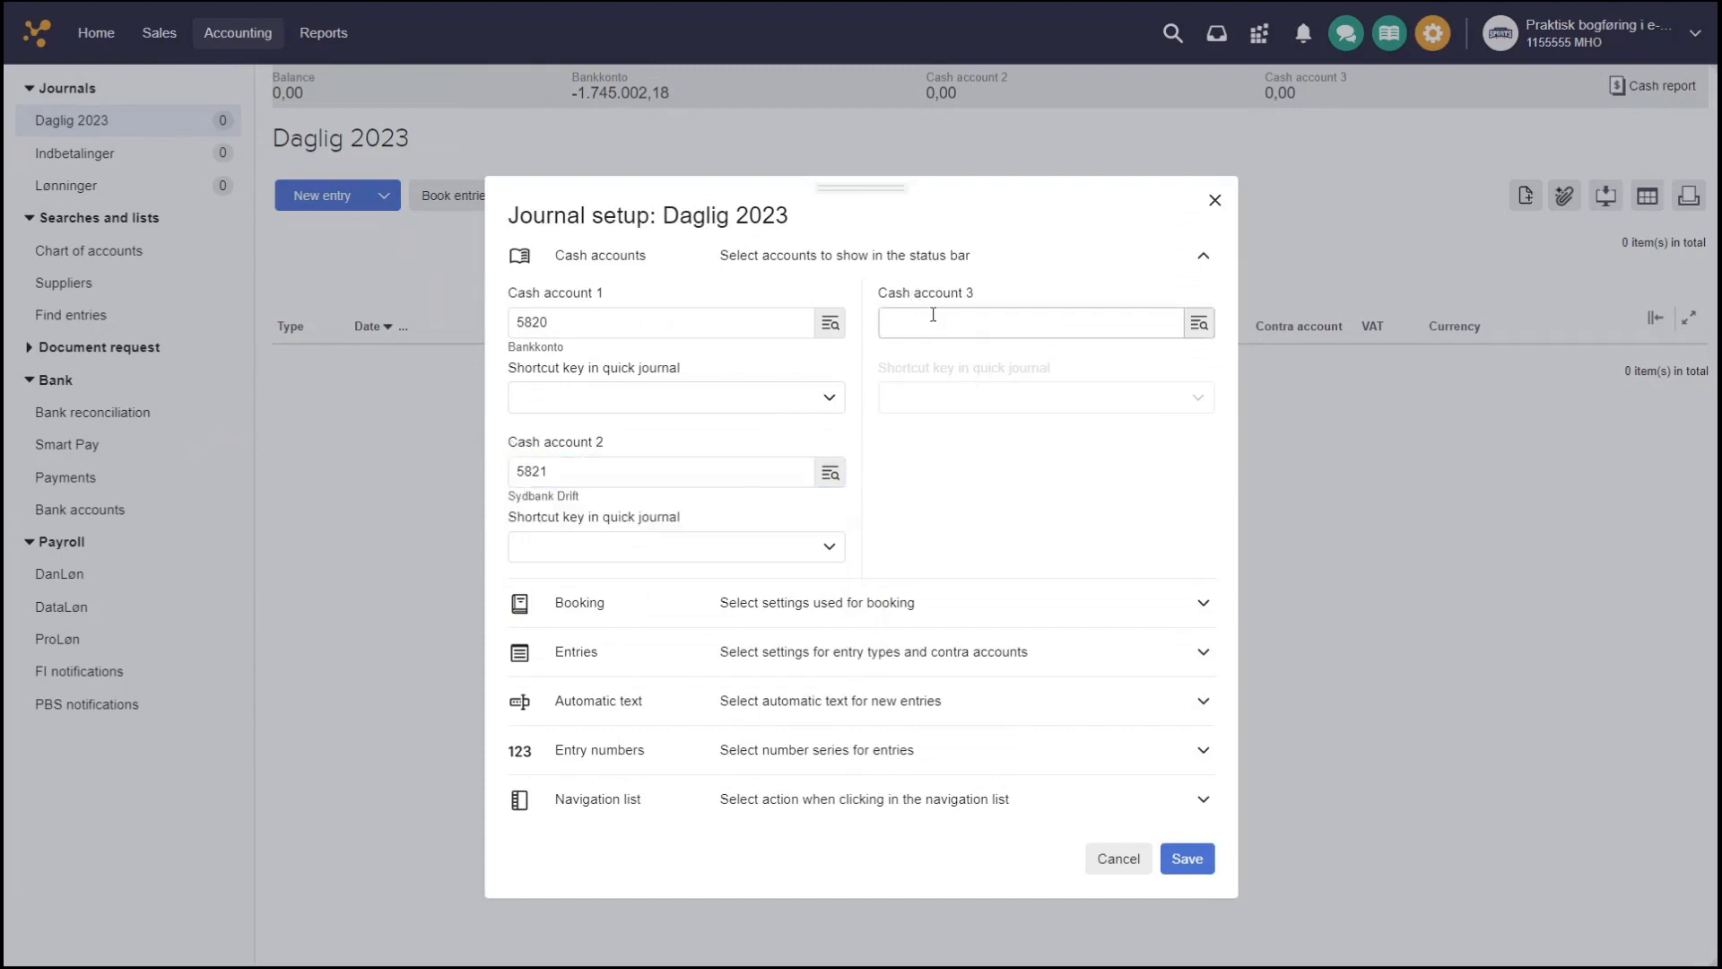
text(5822)
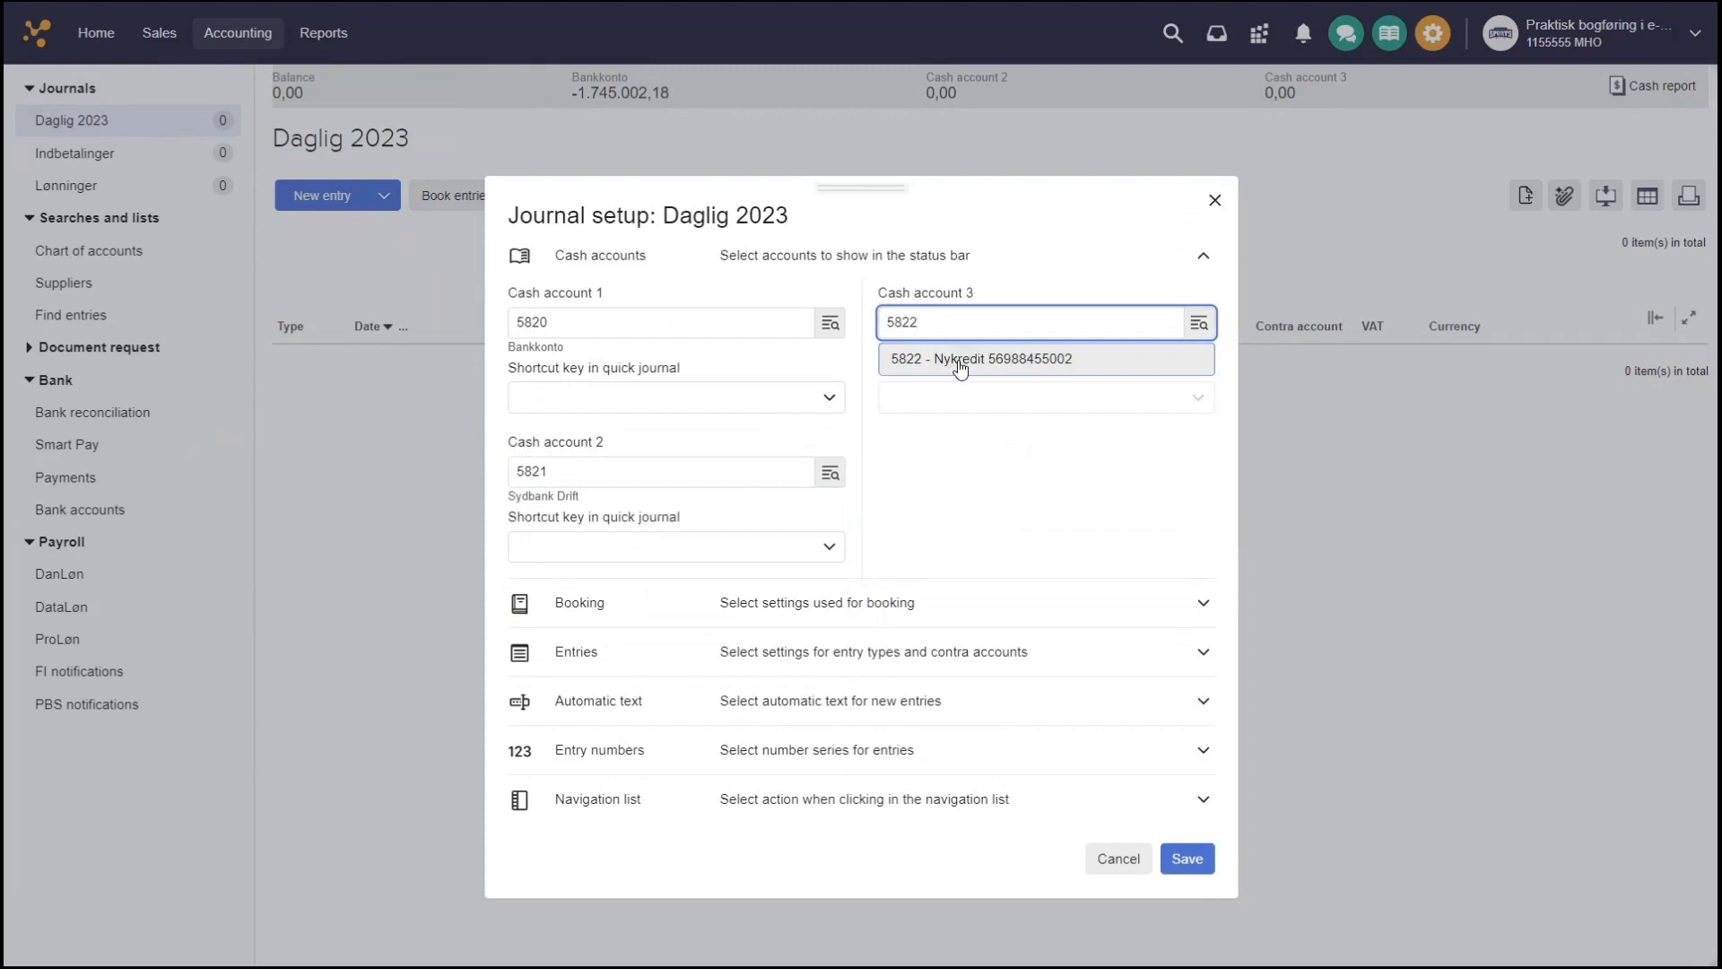
click(955, 360)
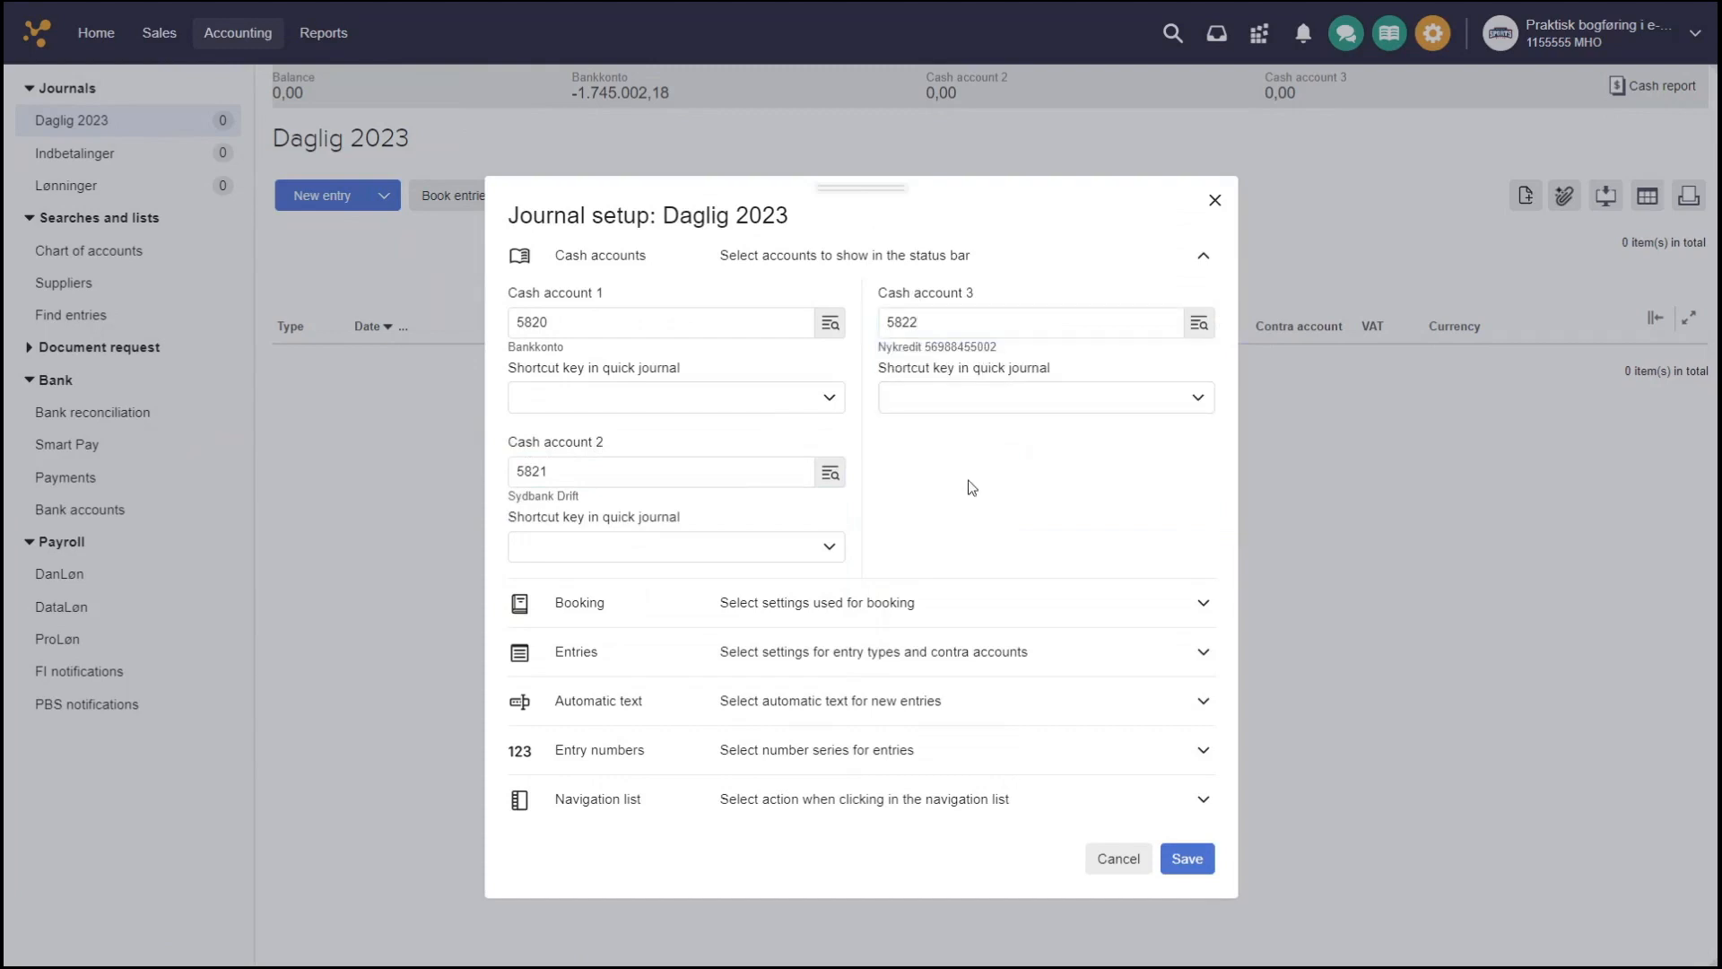
click(1198, 856)
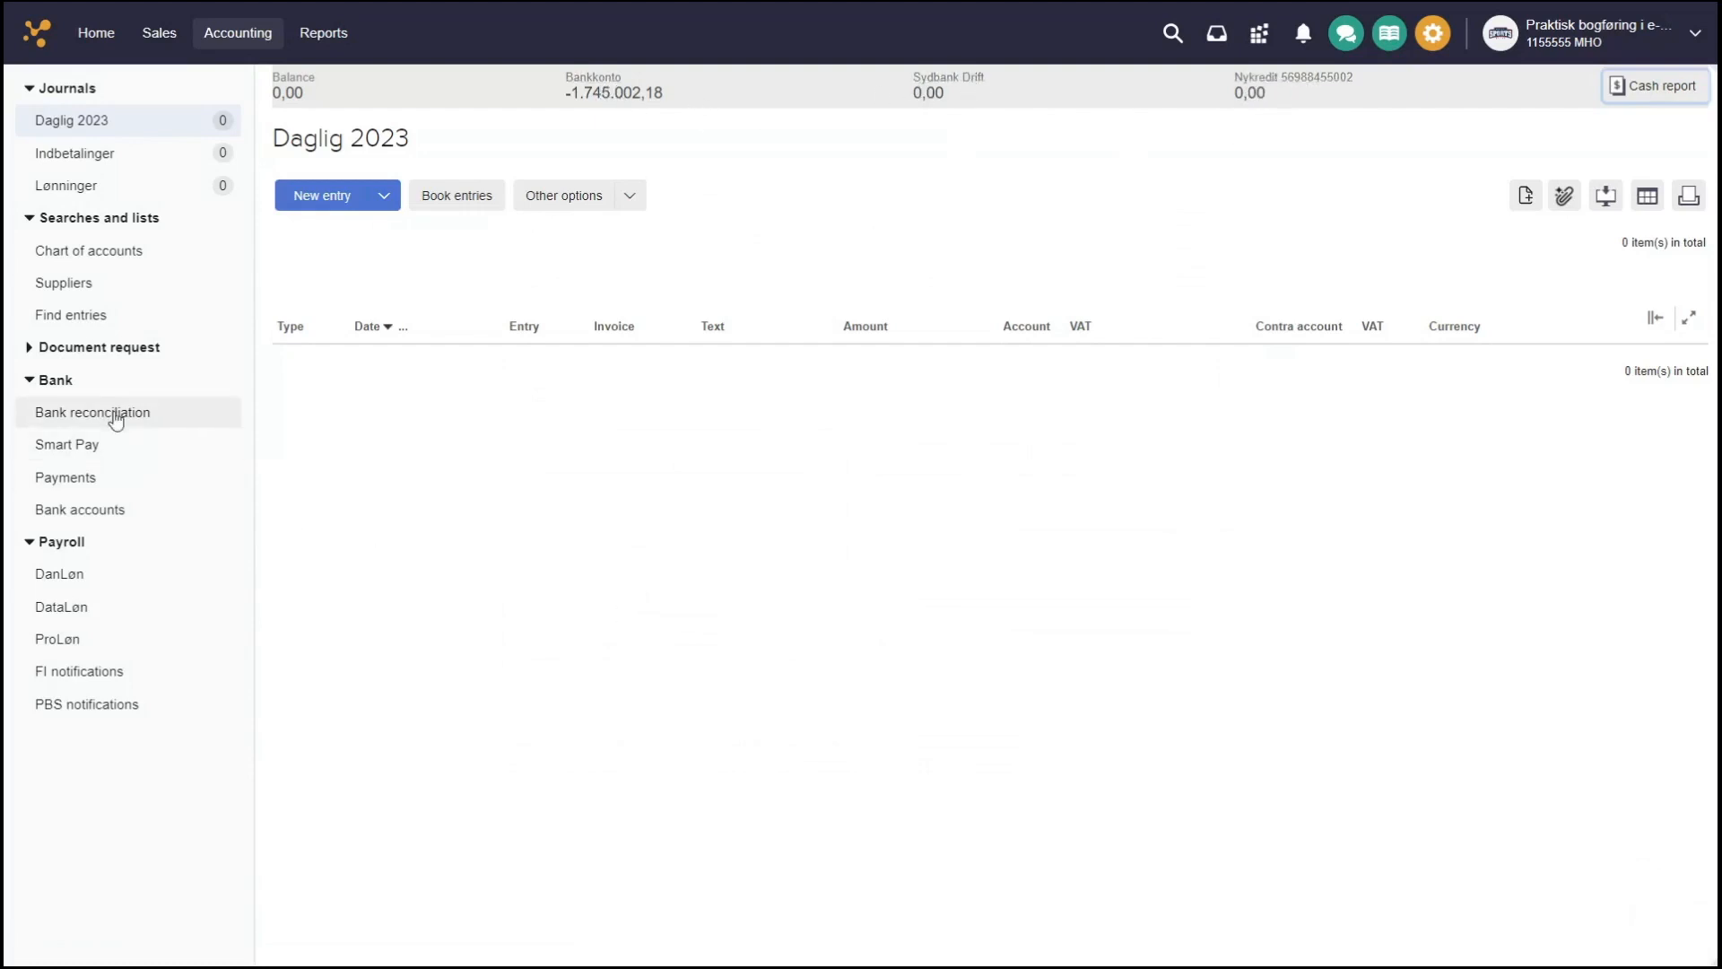
Check the accounts available for bank reconciliation and the cash accounts shown in the Indbetalinger and Lønninger journals
click(222, 430)
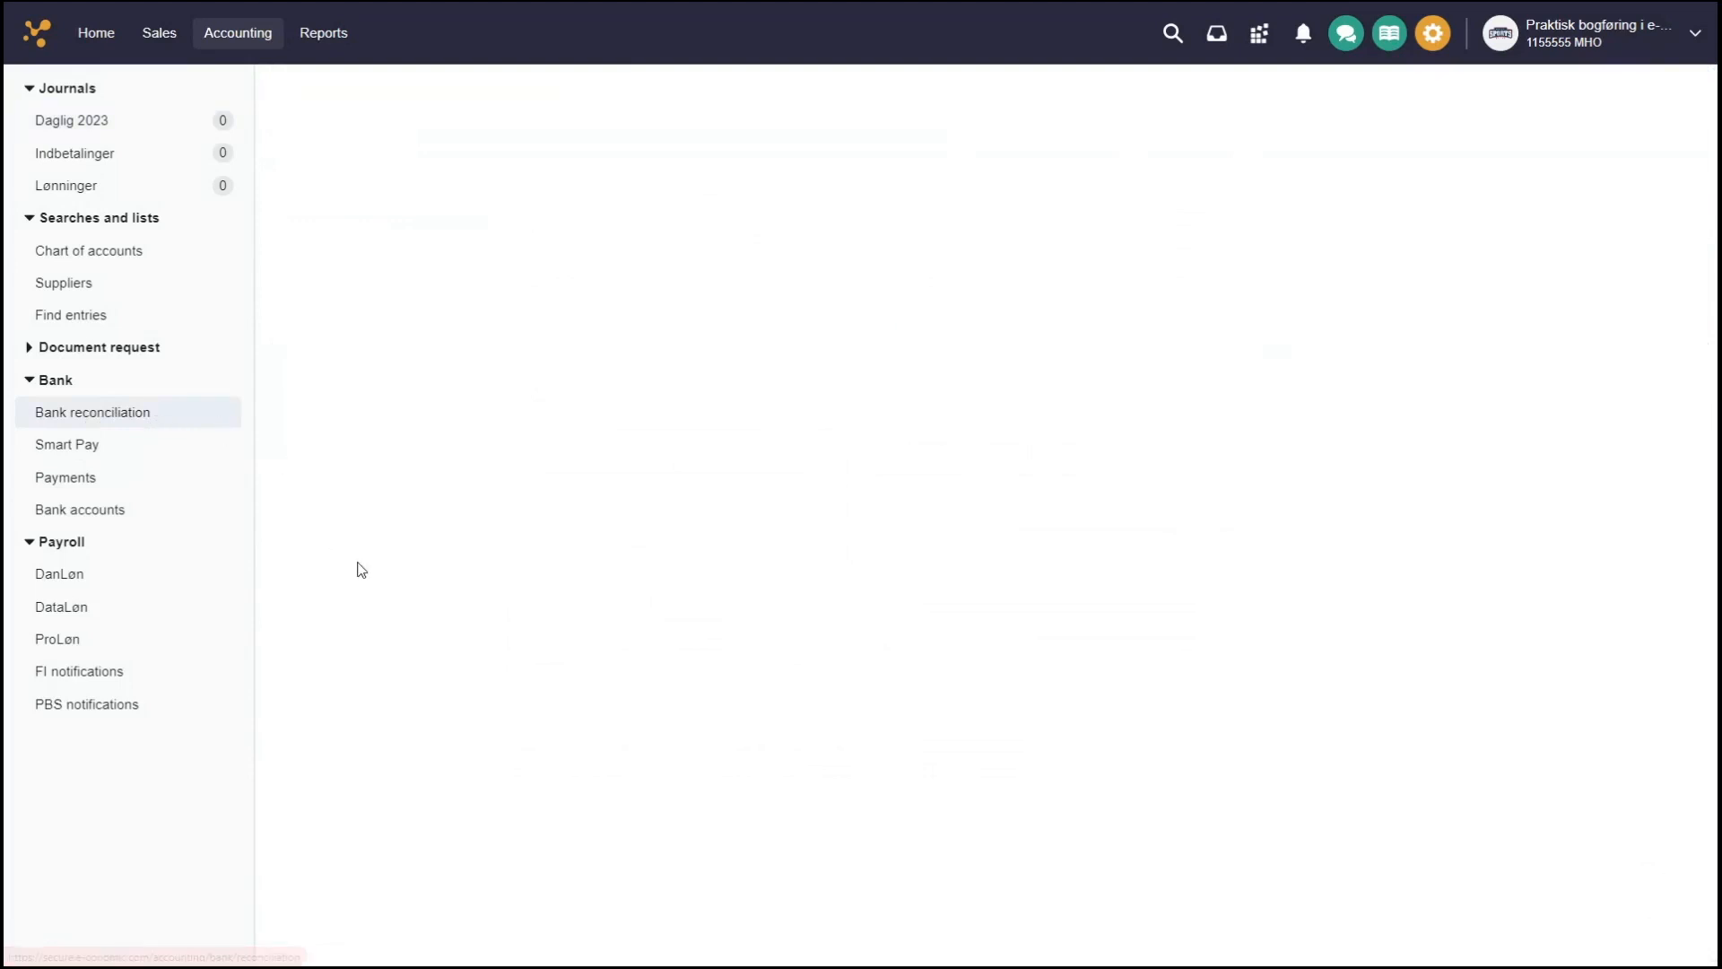
click(413, 220)
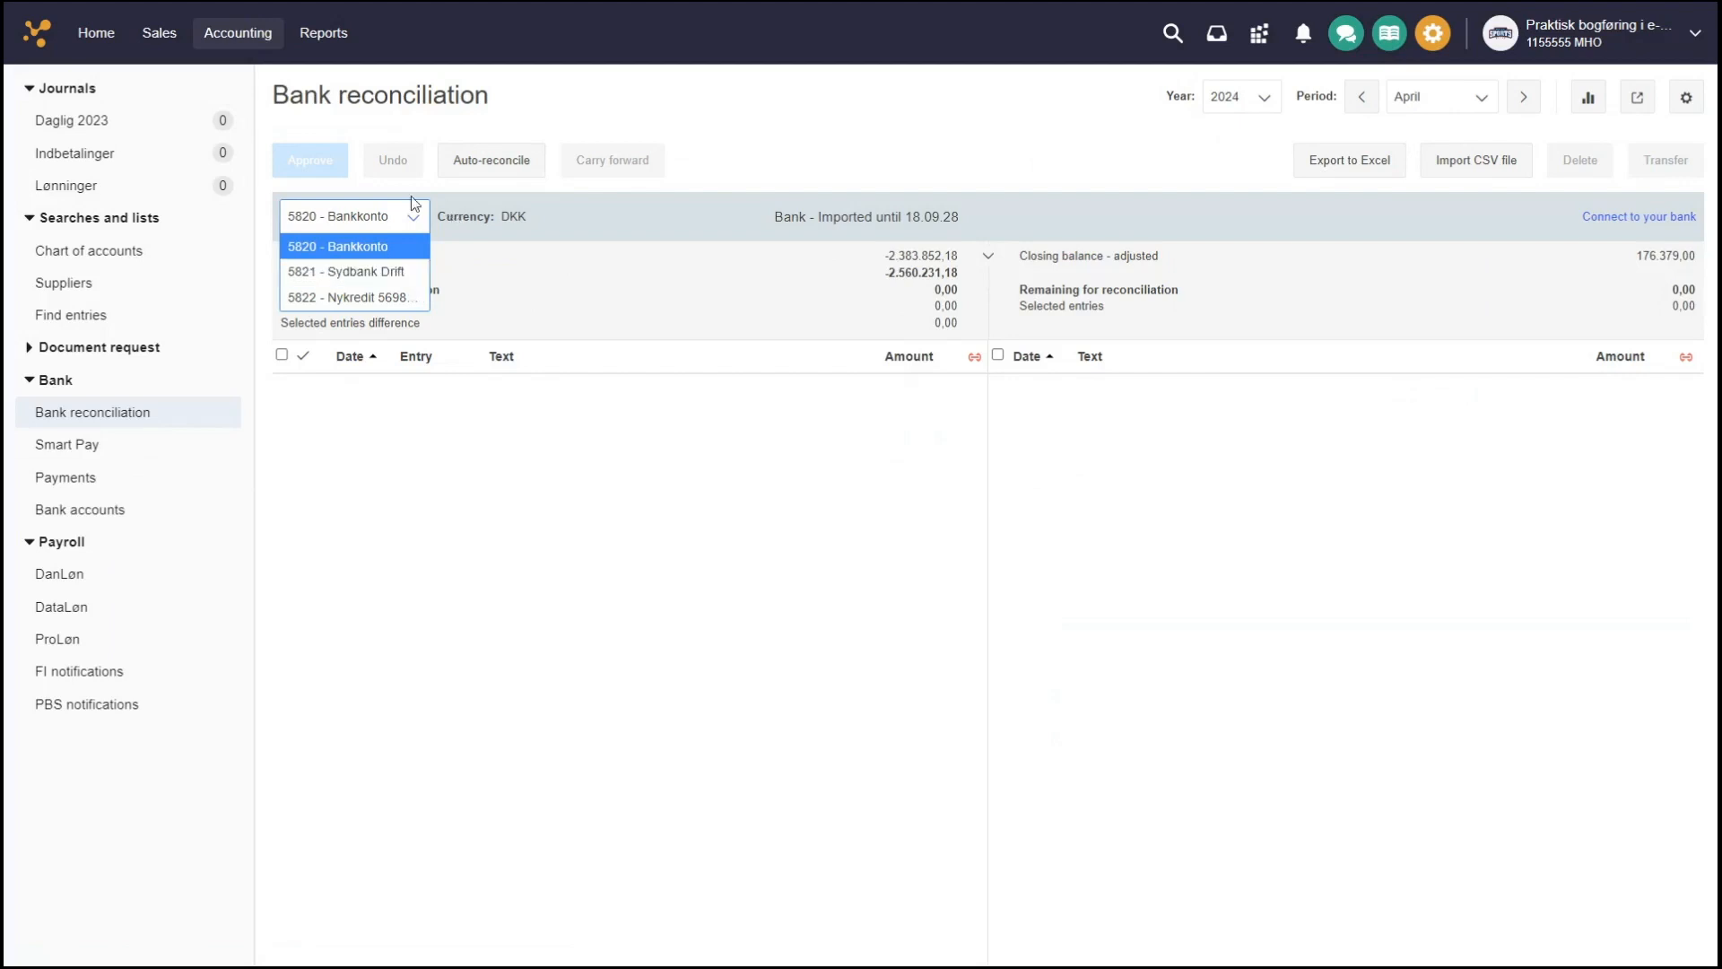
click(170, 160)
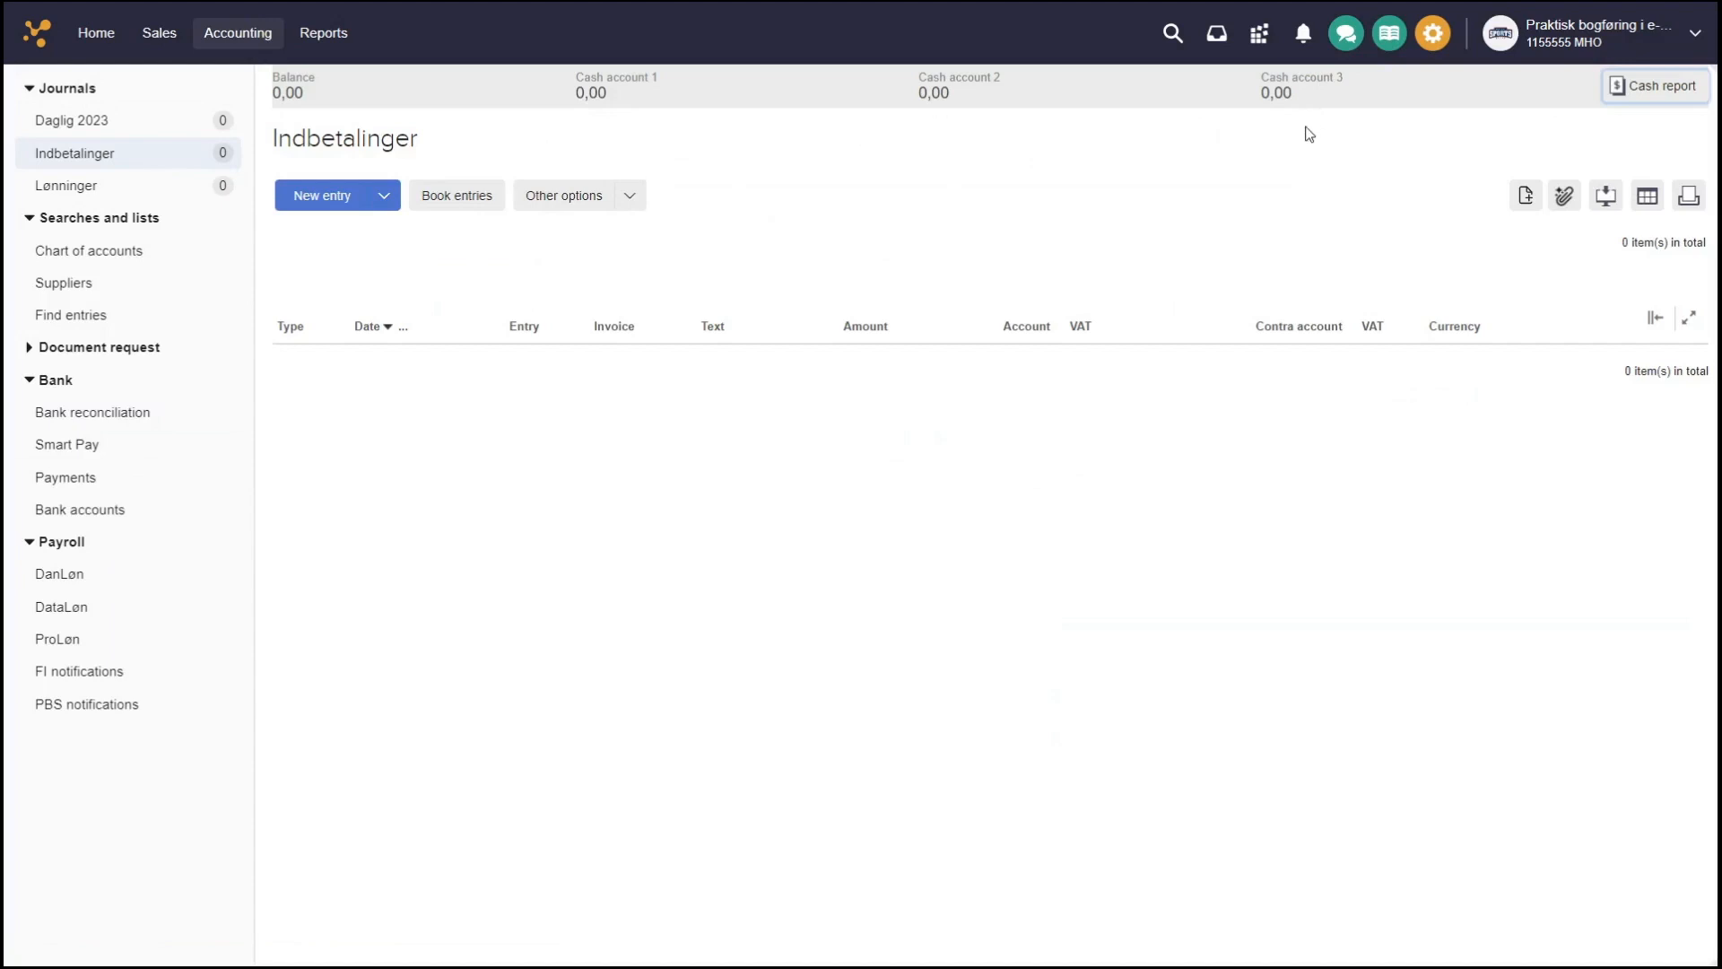
click(141, 188)
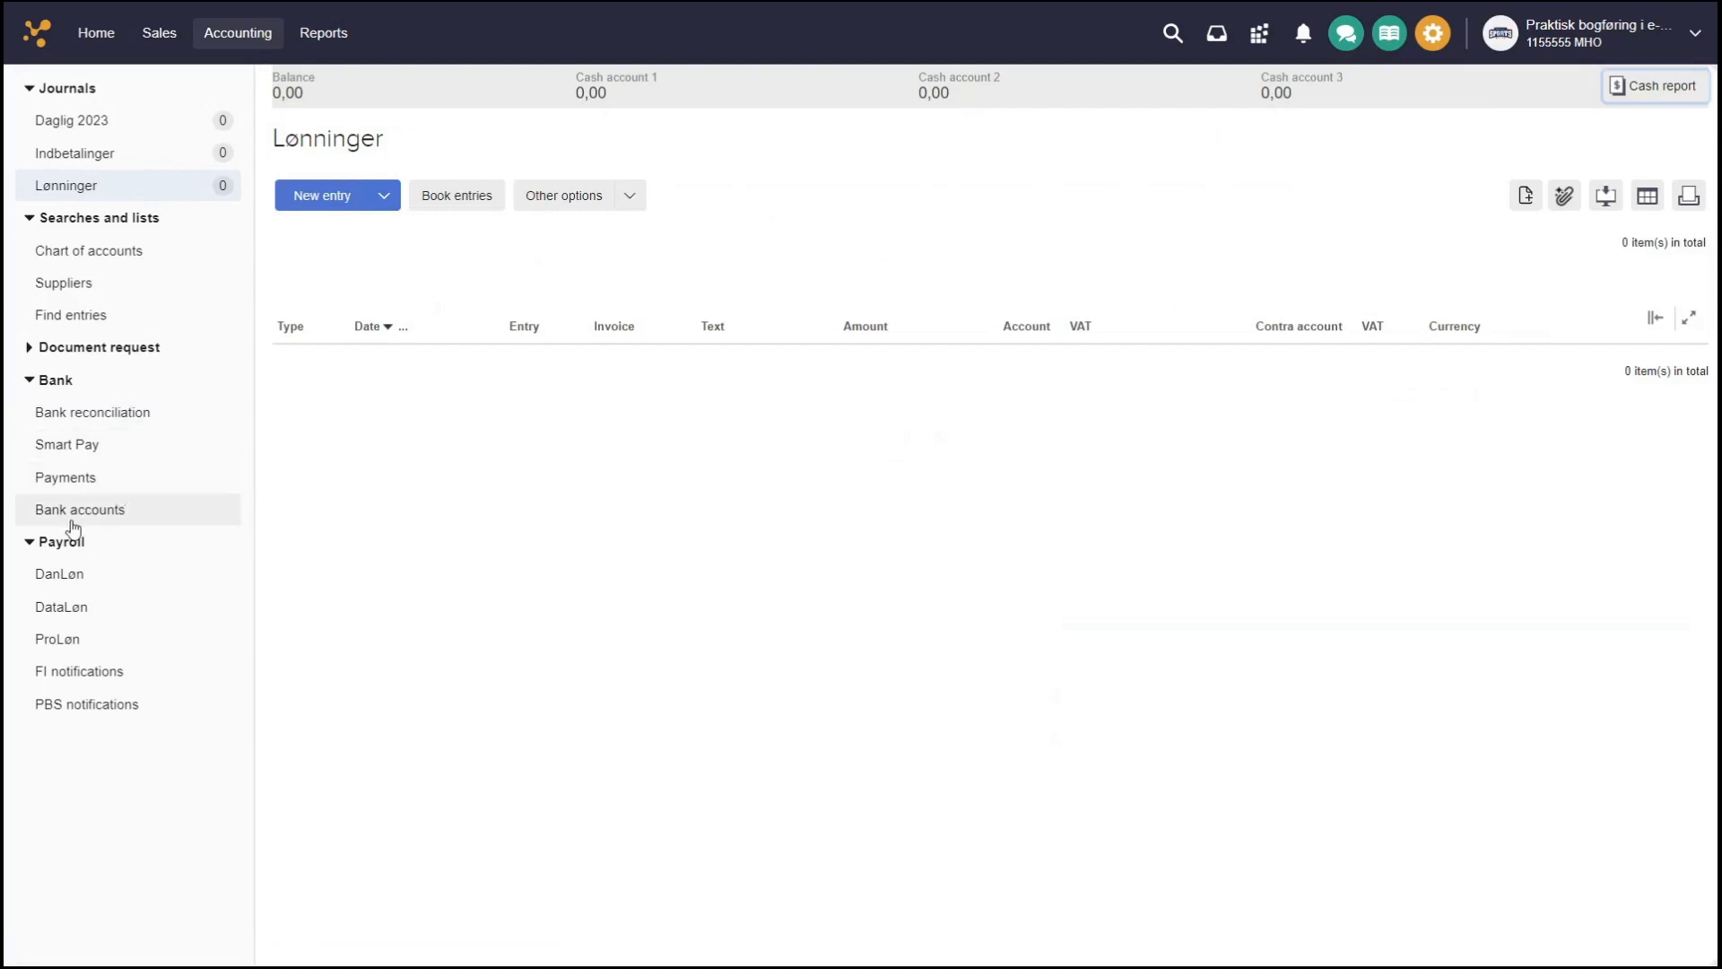
Start a new bank account from the bank accounts overview and choose Danske Bank as its bank
click(143, 525)
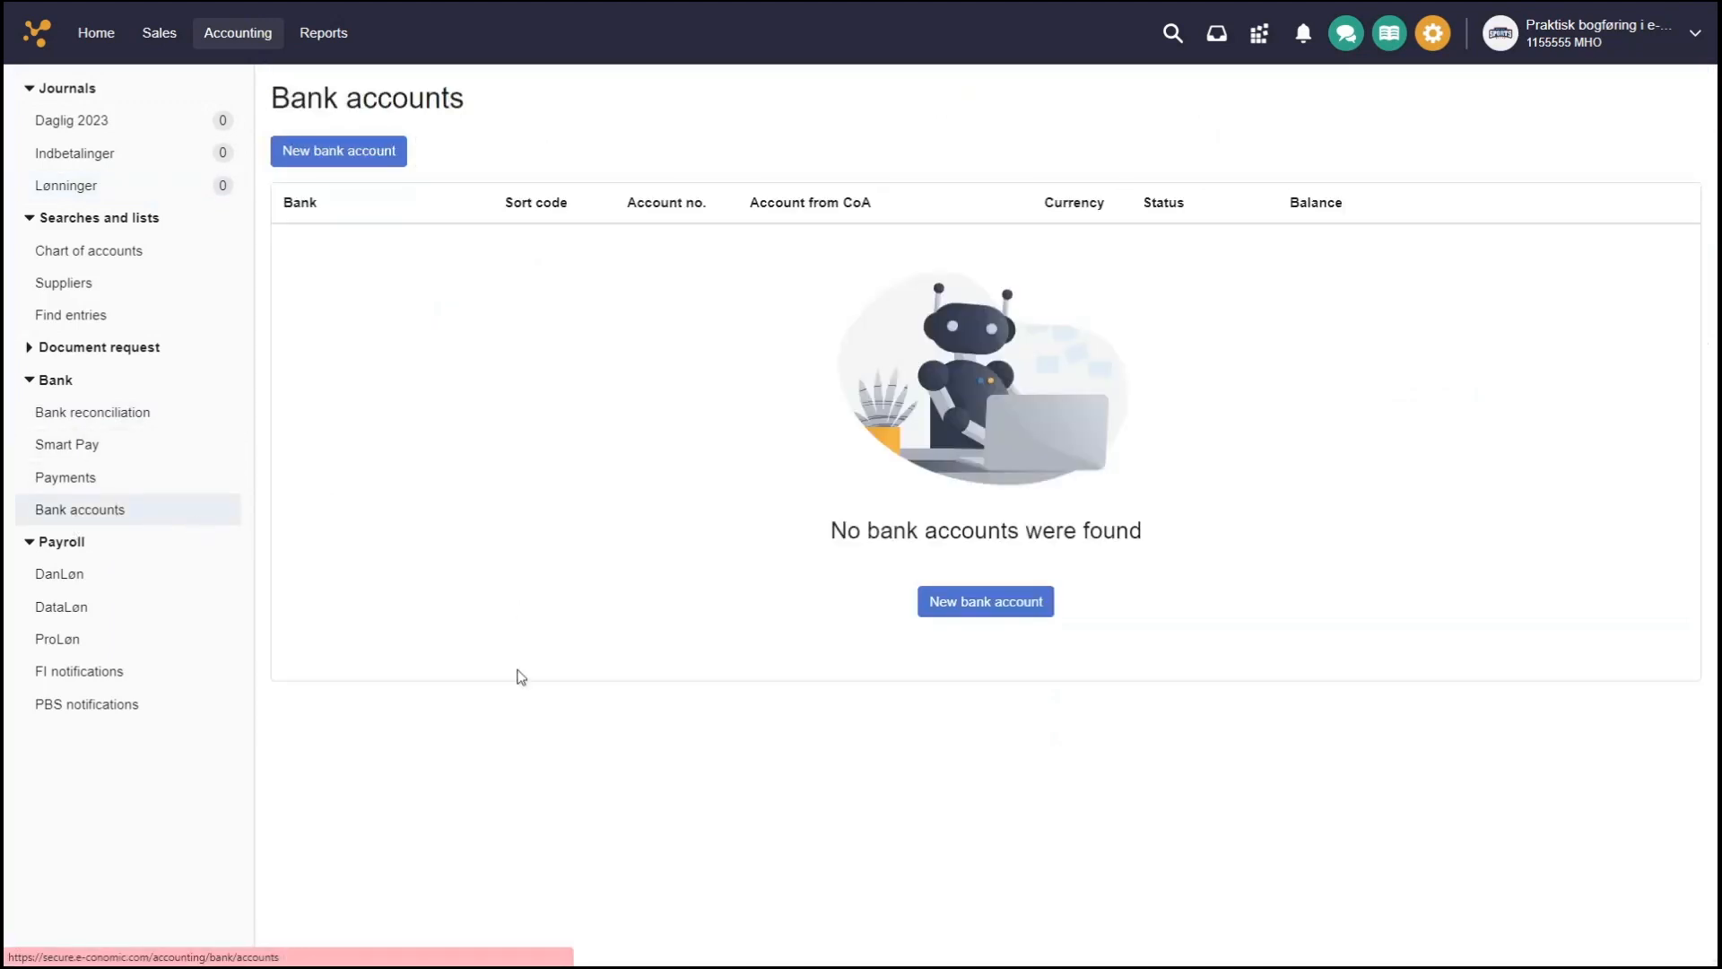
click(997, 602)
click(526, 172)
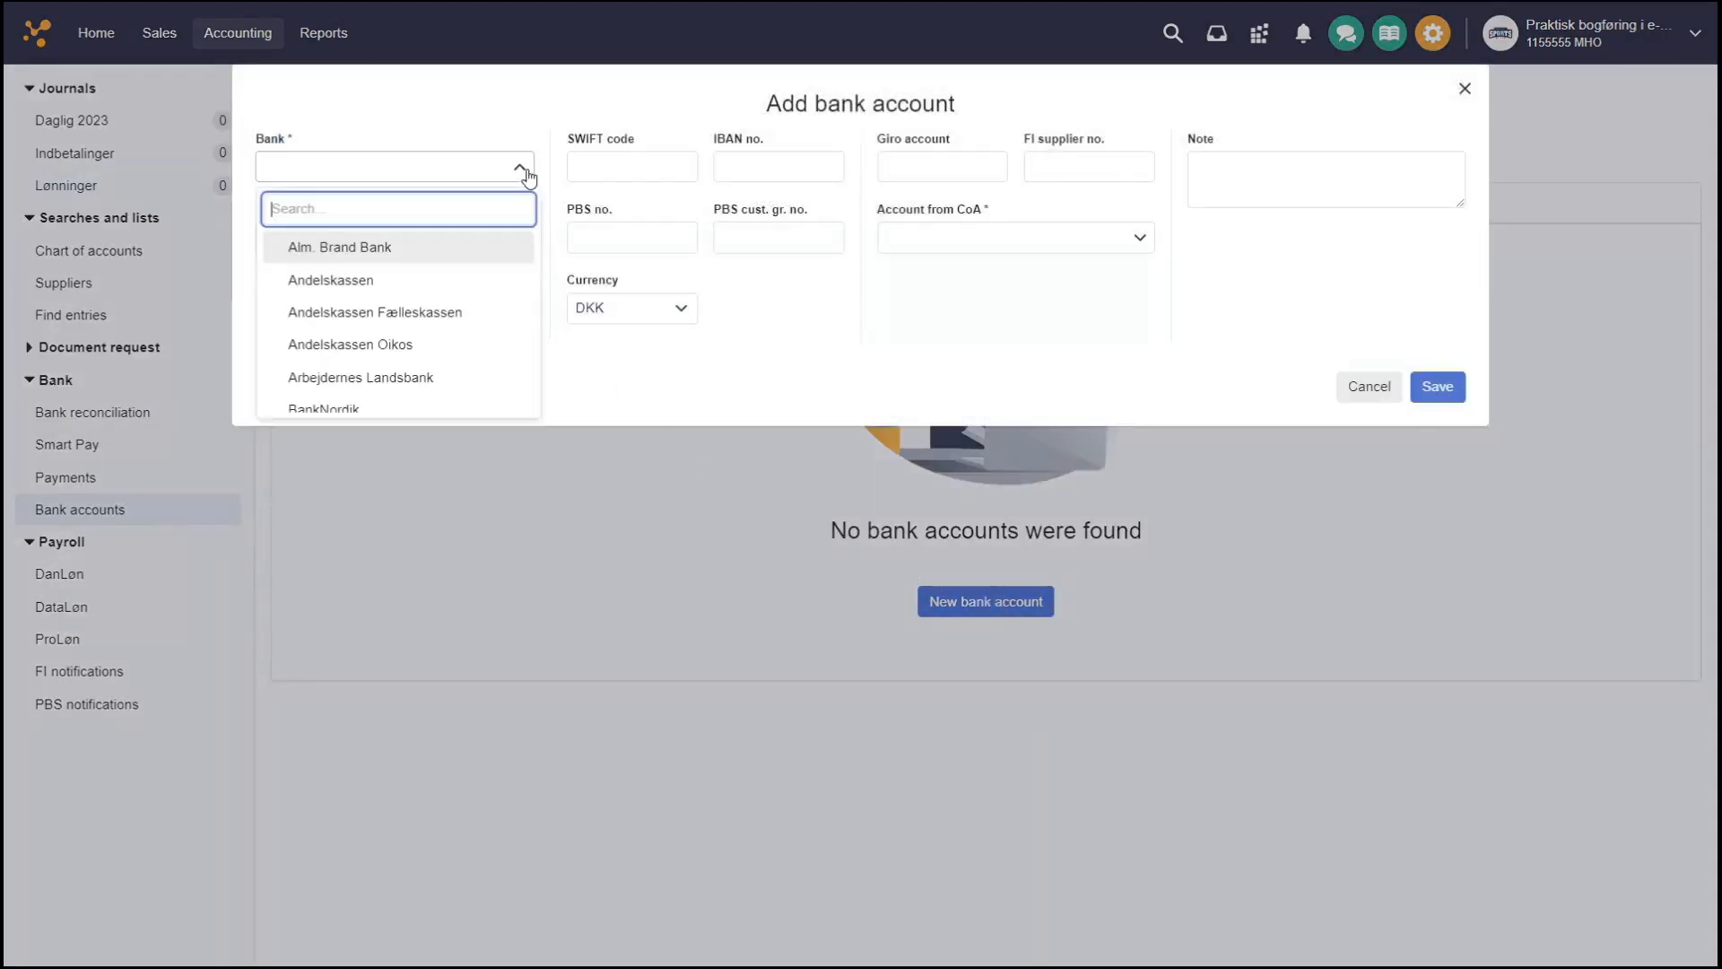
text(dansk)
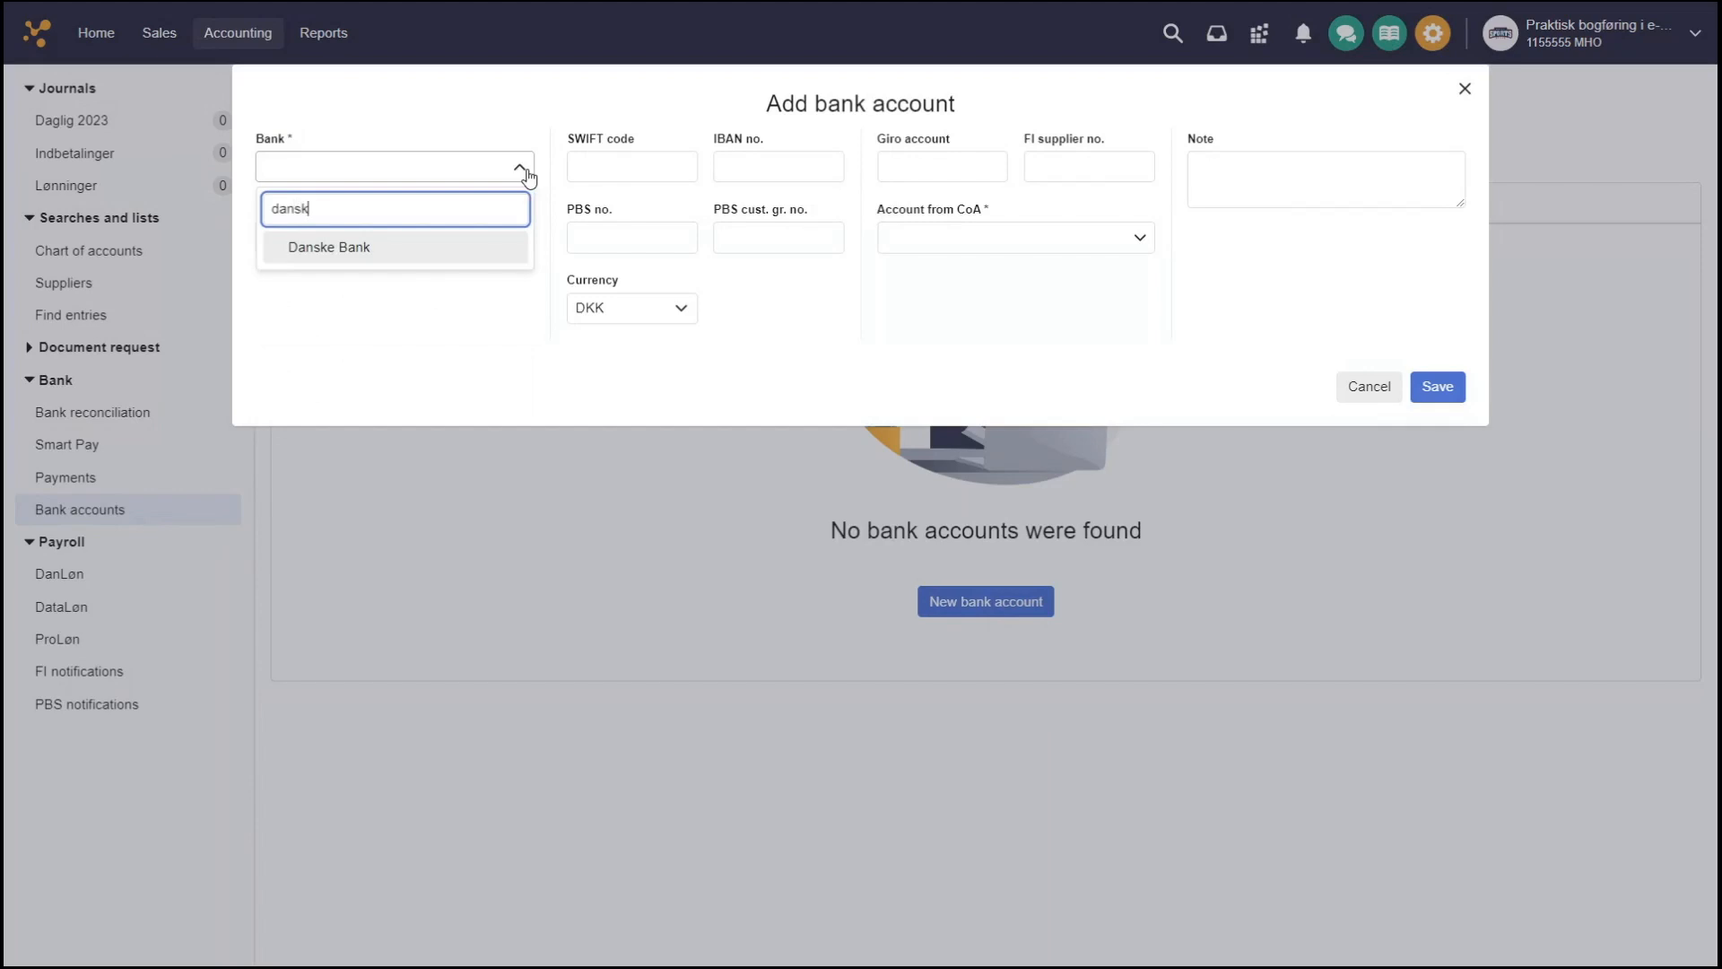
click(353, 246)
Fill in the new bank account's sort code 1234 and its account number
click(328, 236)
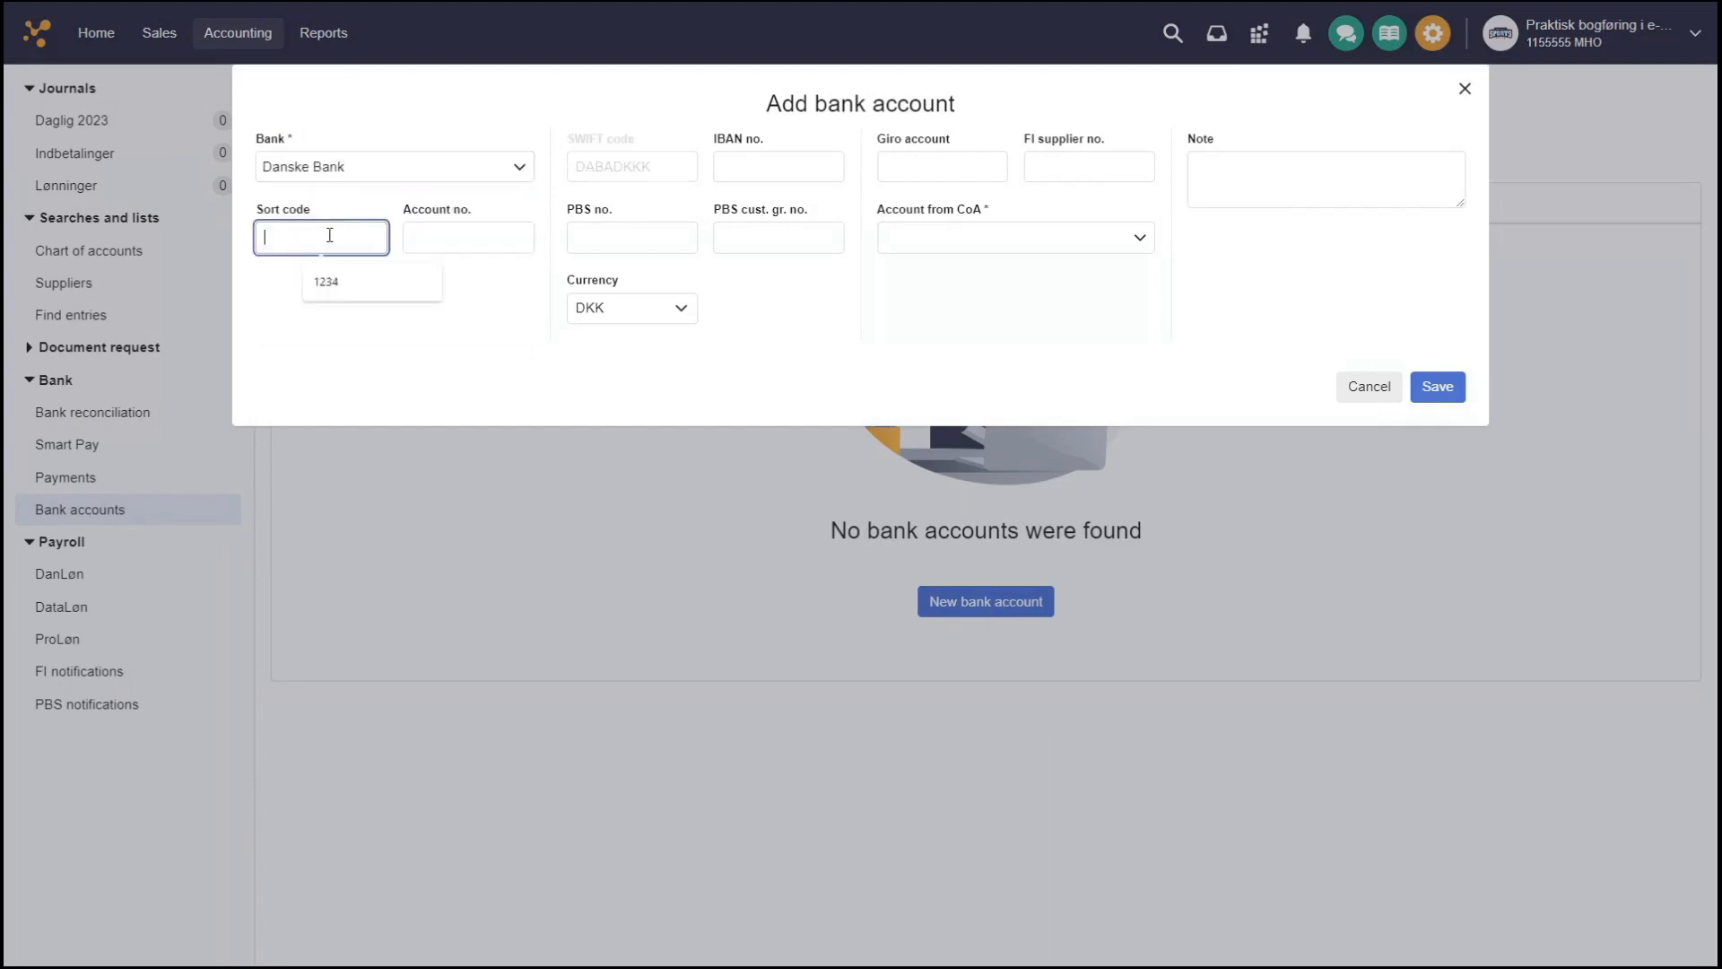
click(326, 282)
click(468, 238)
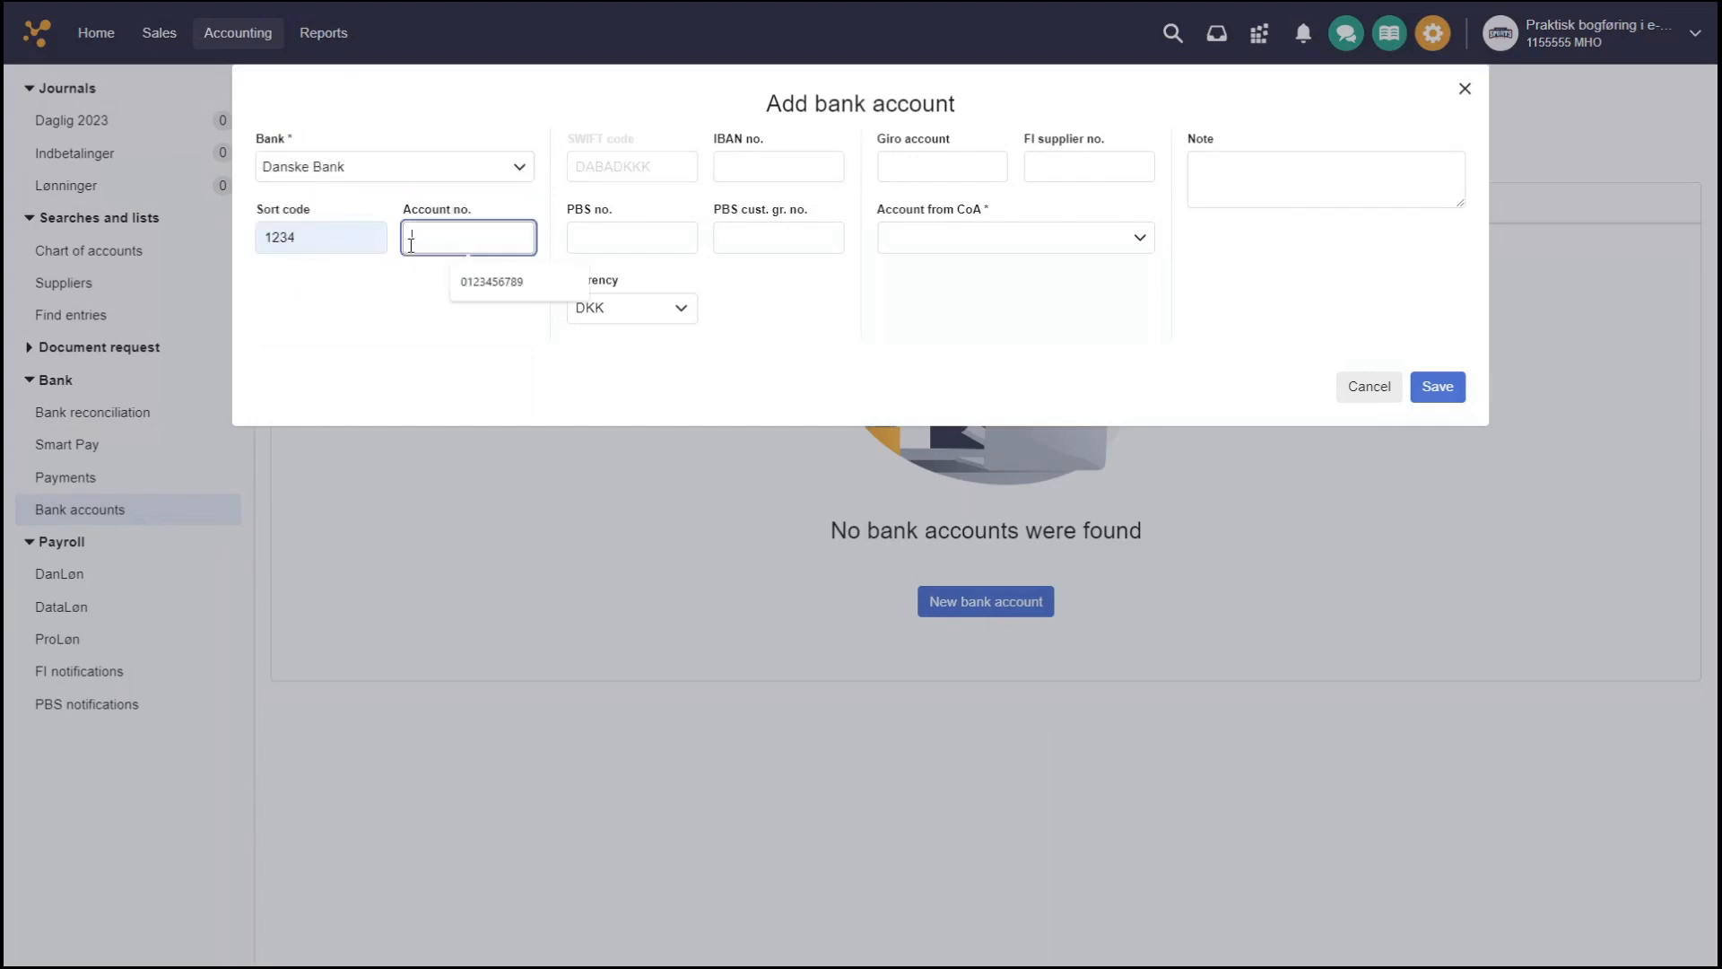
click(477, 293)
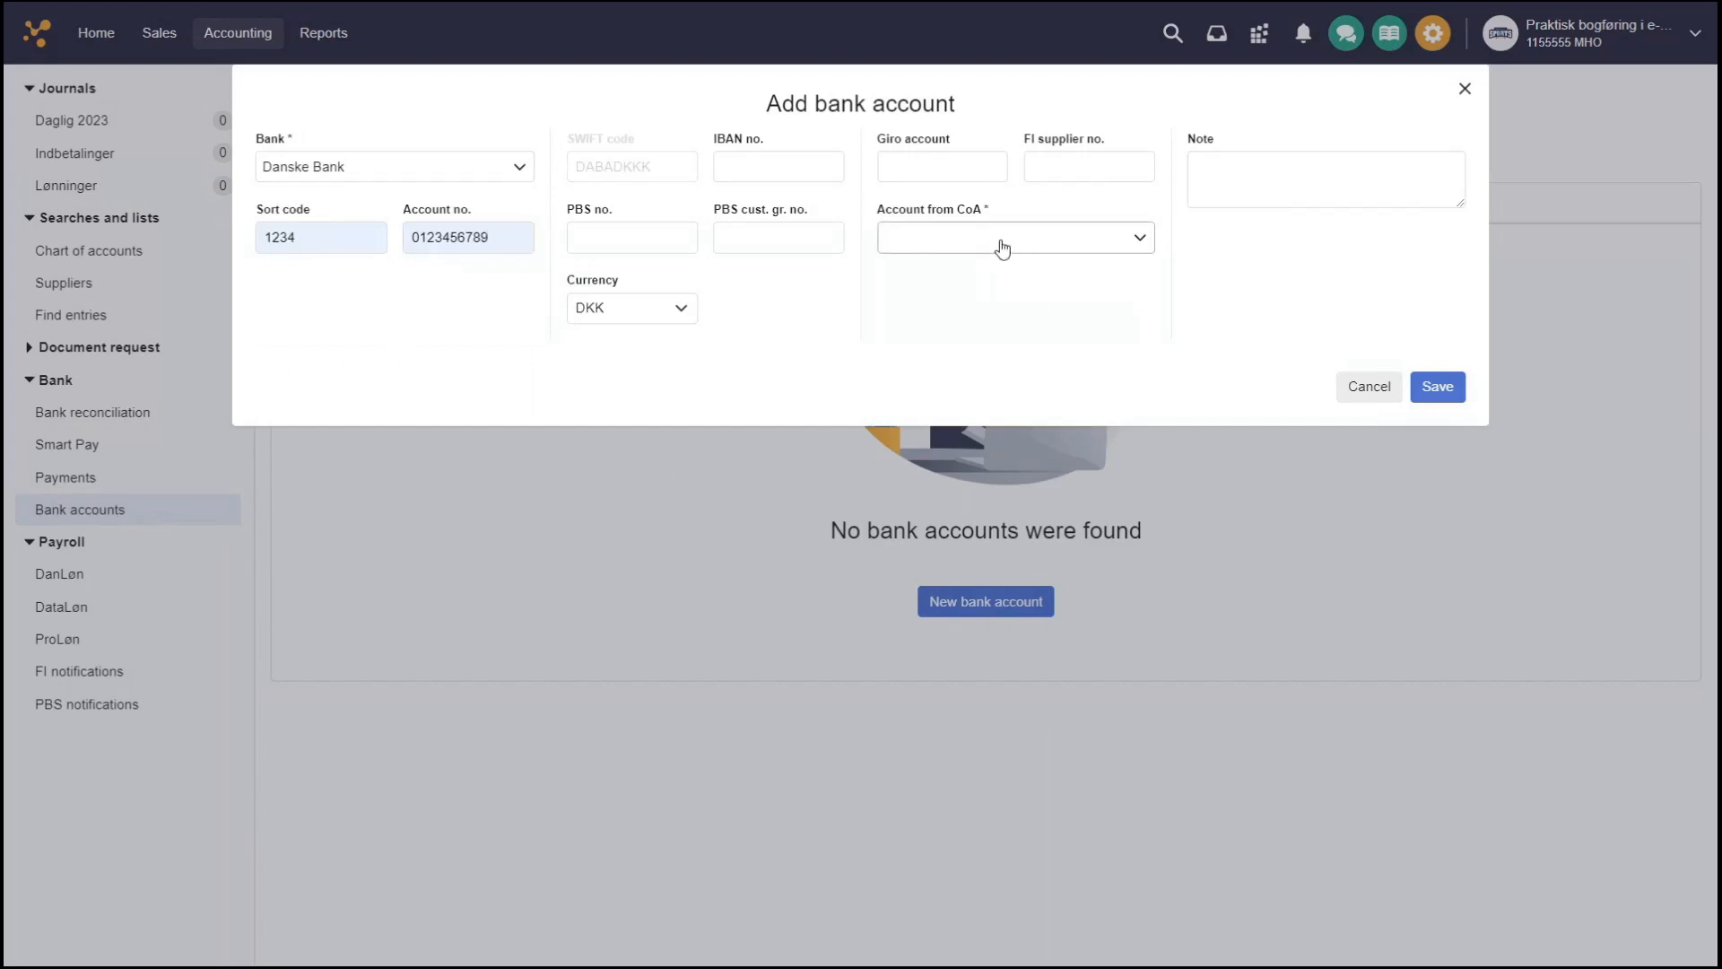
Link the new bank account to 5823 - Danske Bank from the chart of accounts and save it
click(961, 239)
text(5823)
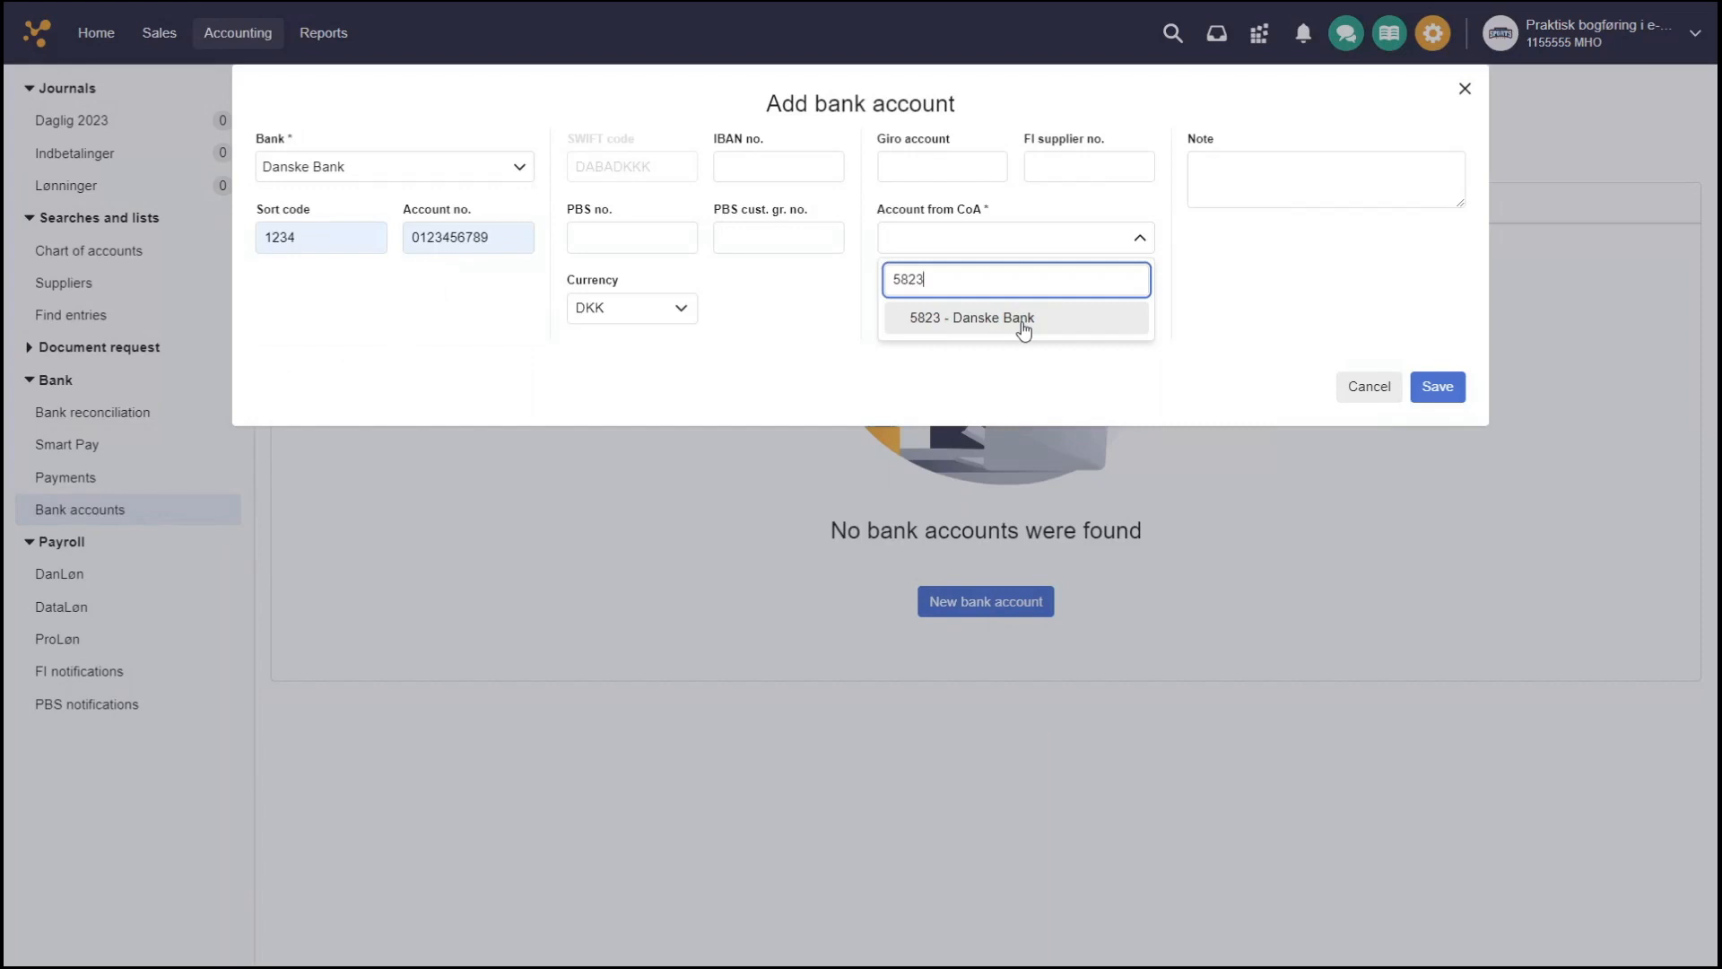
click(944, 337)
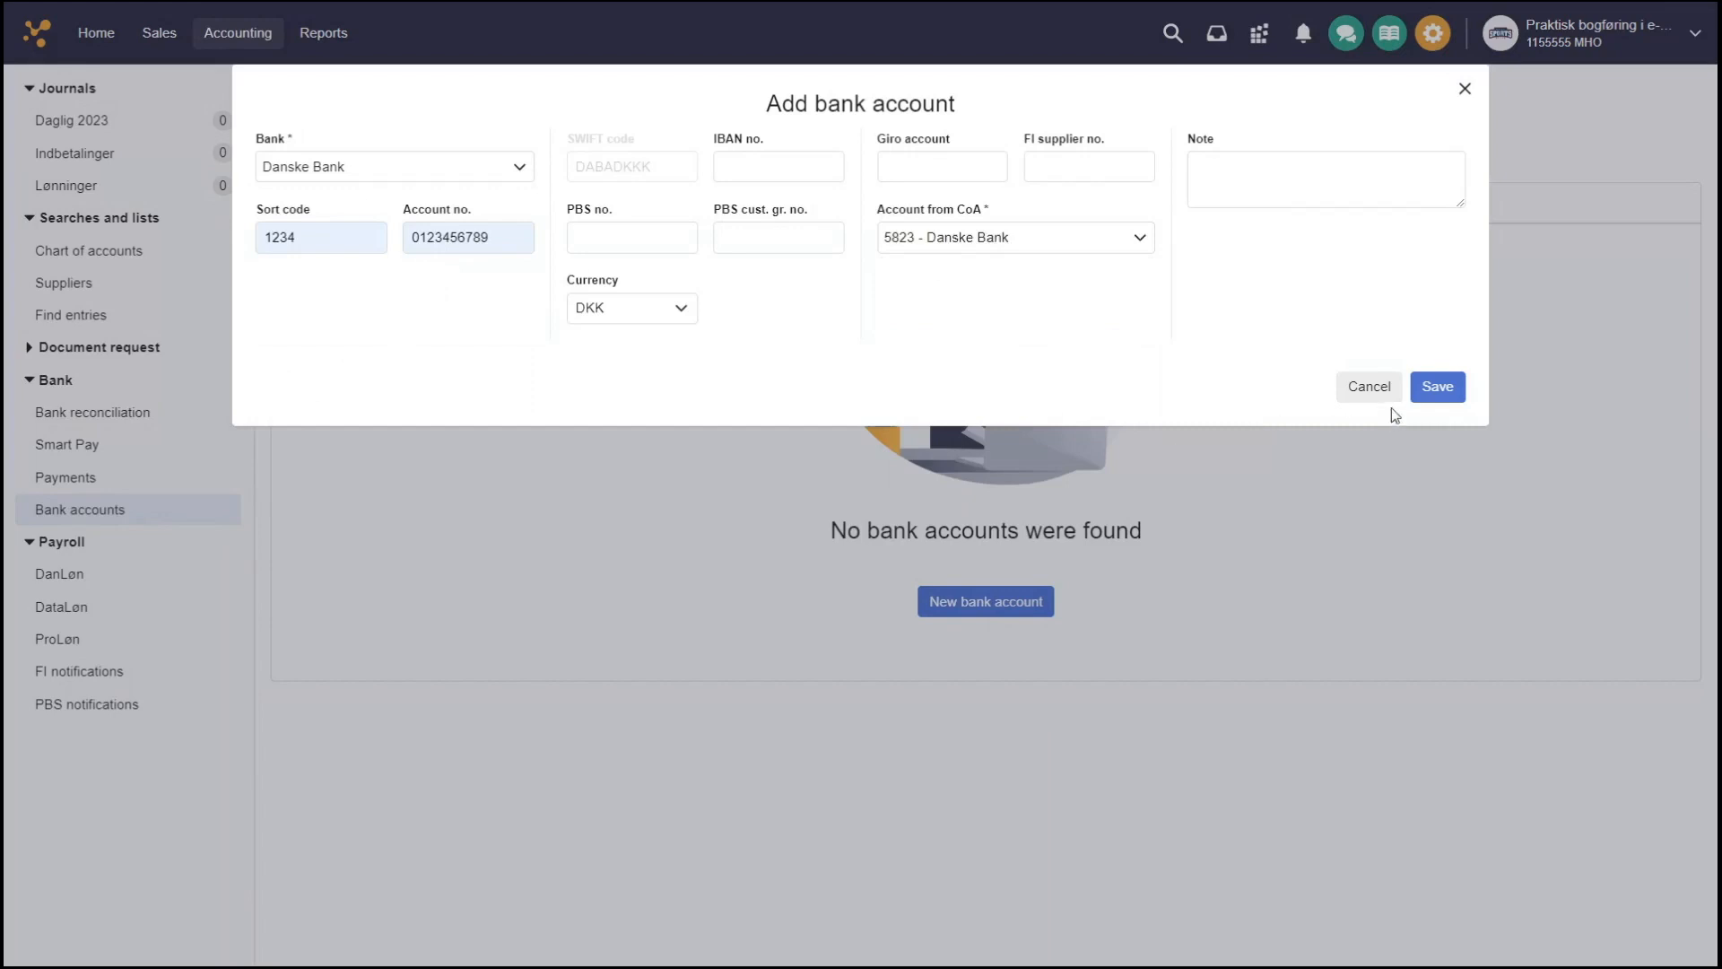
click(1438, 399)
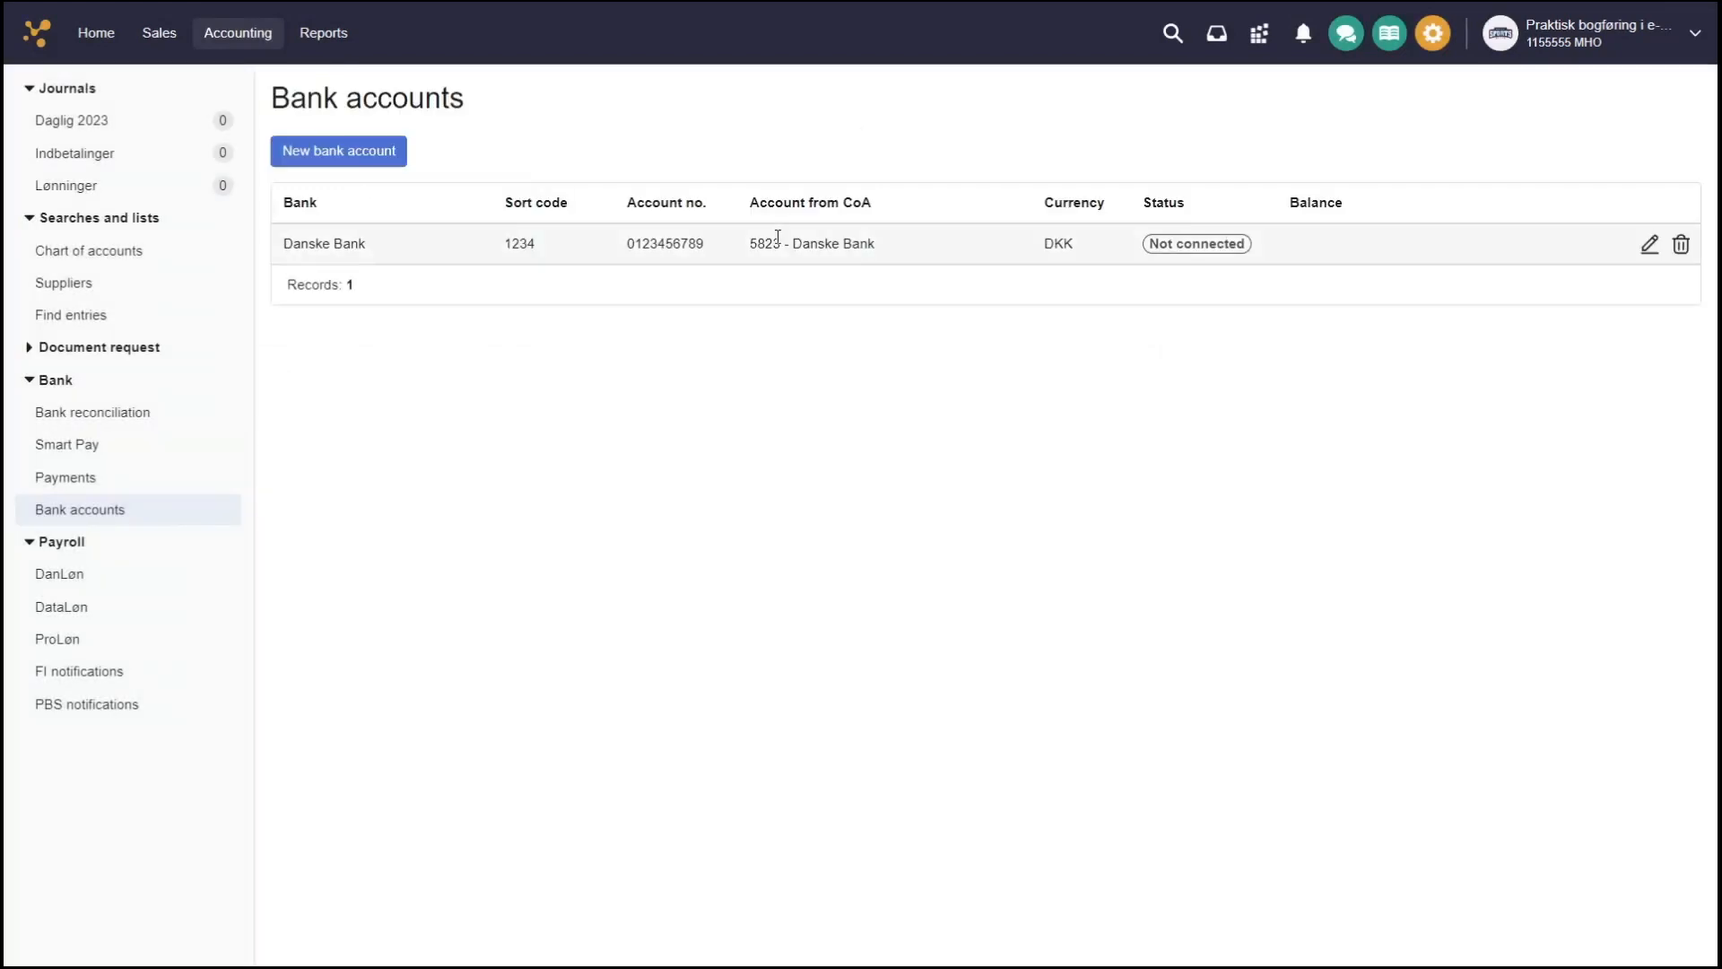
Check the accounts available in bank reconciliation and its settings for auto-reconciliation and opening balances
click(101, 413)
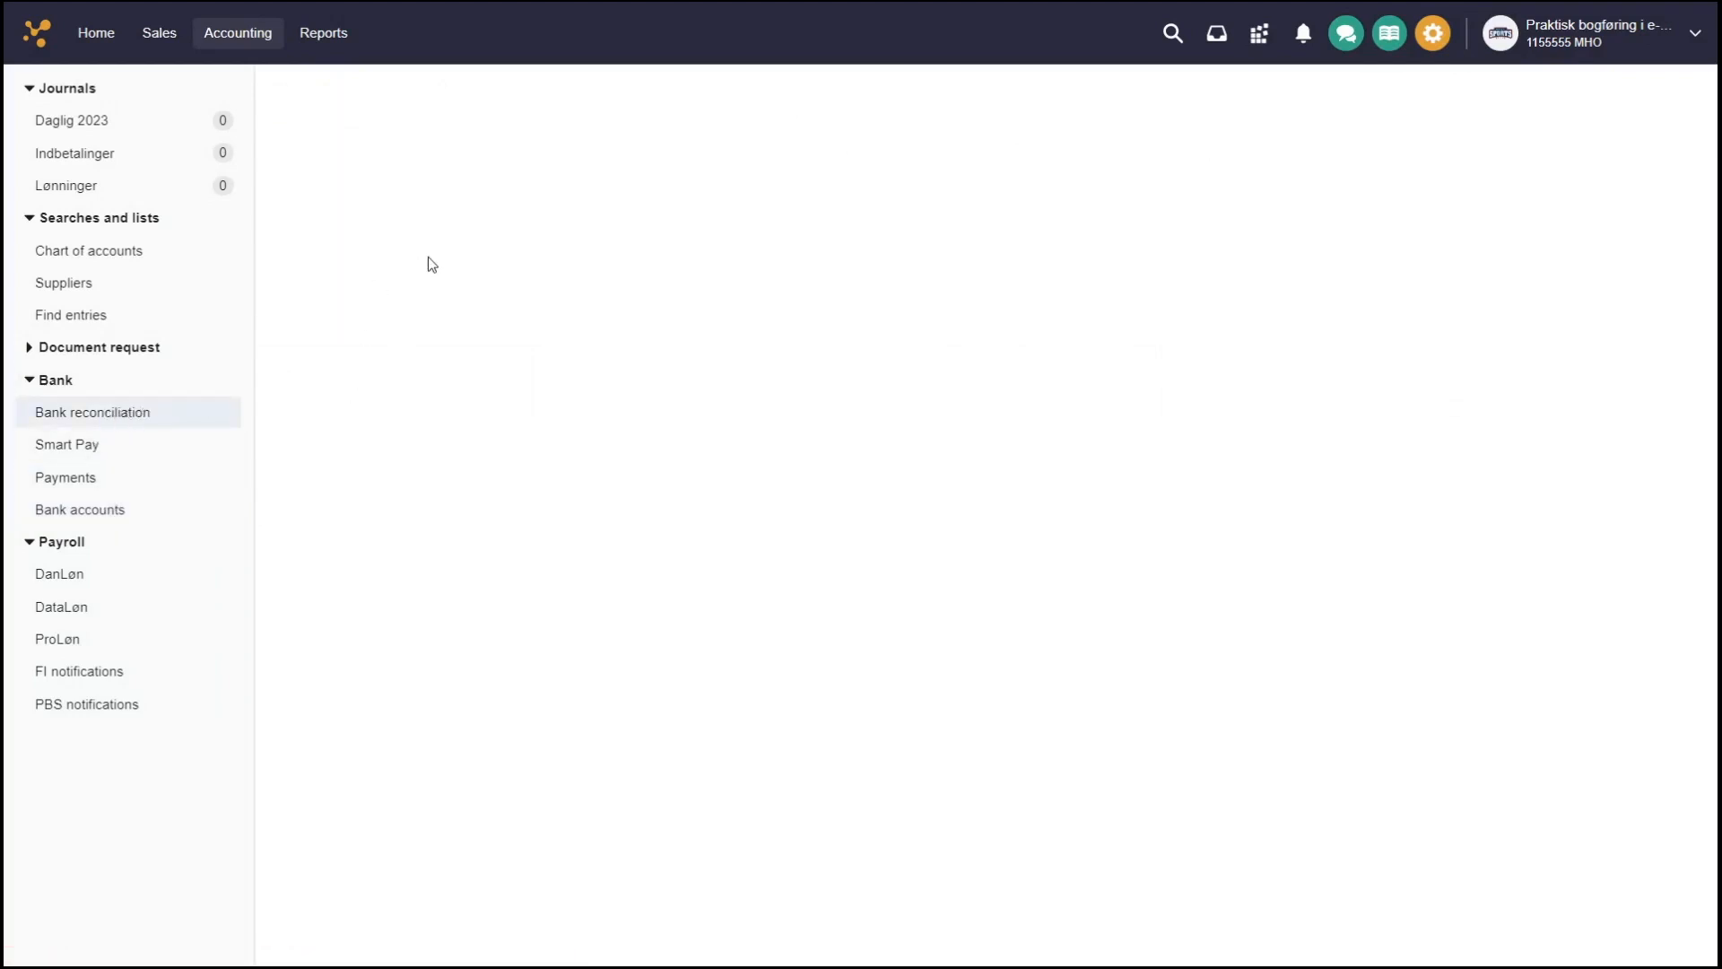
click(415, 220)
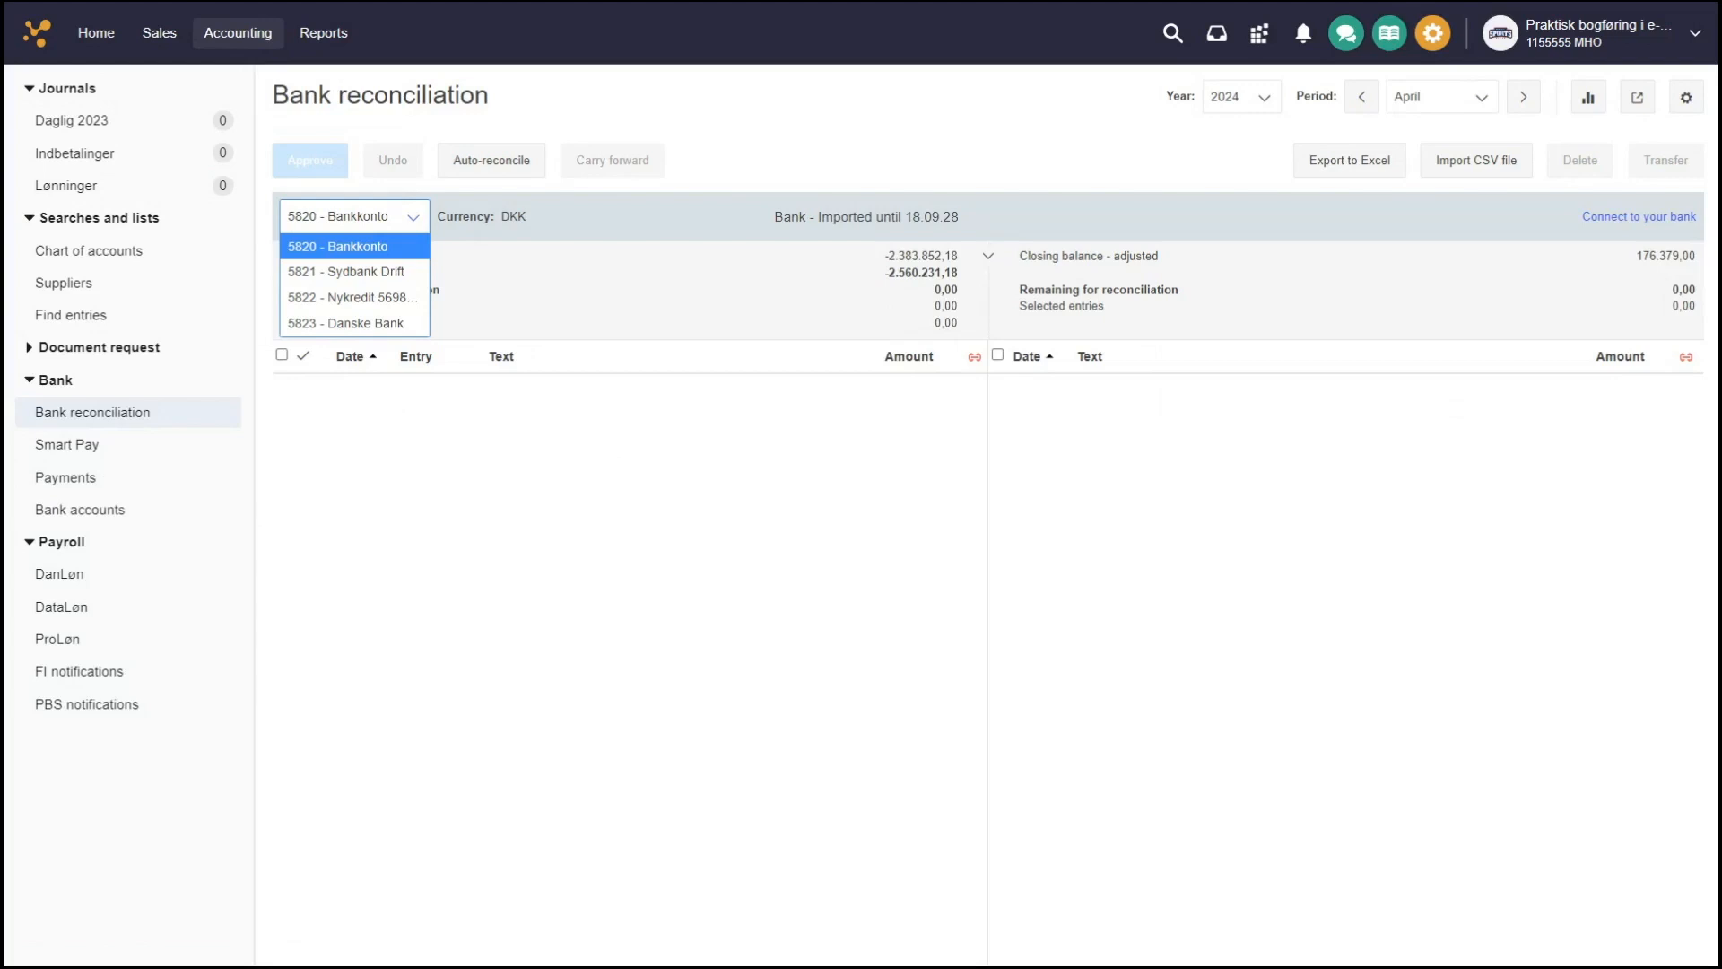
click(357, 415)
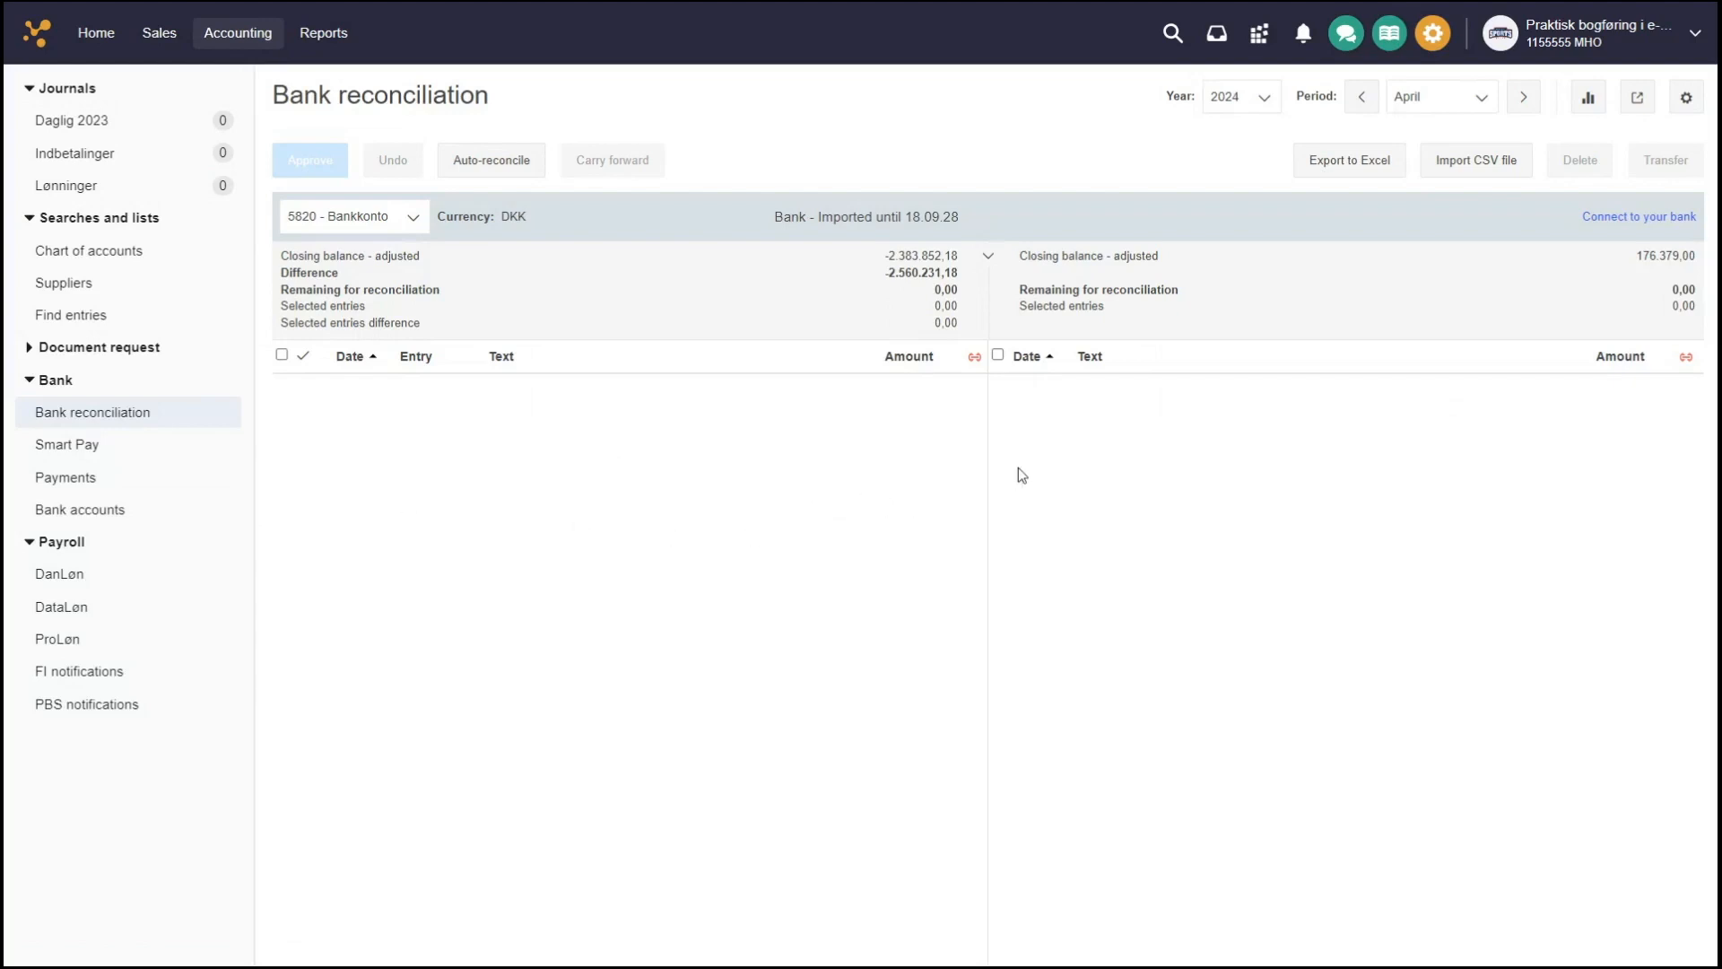
click(1689, 110)
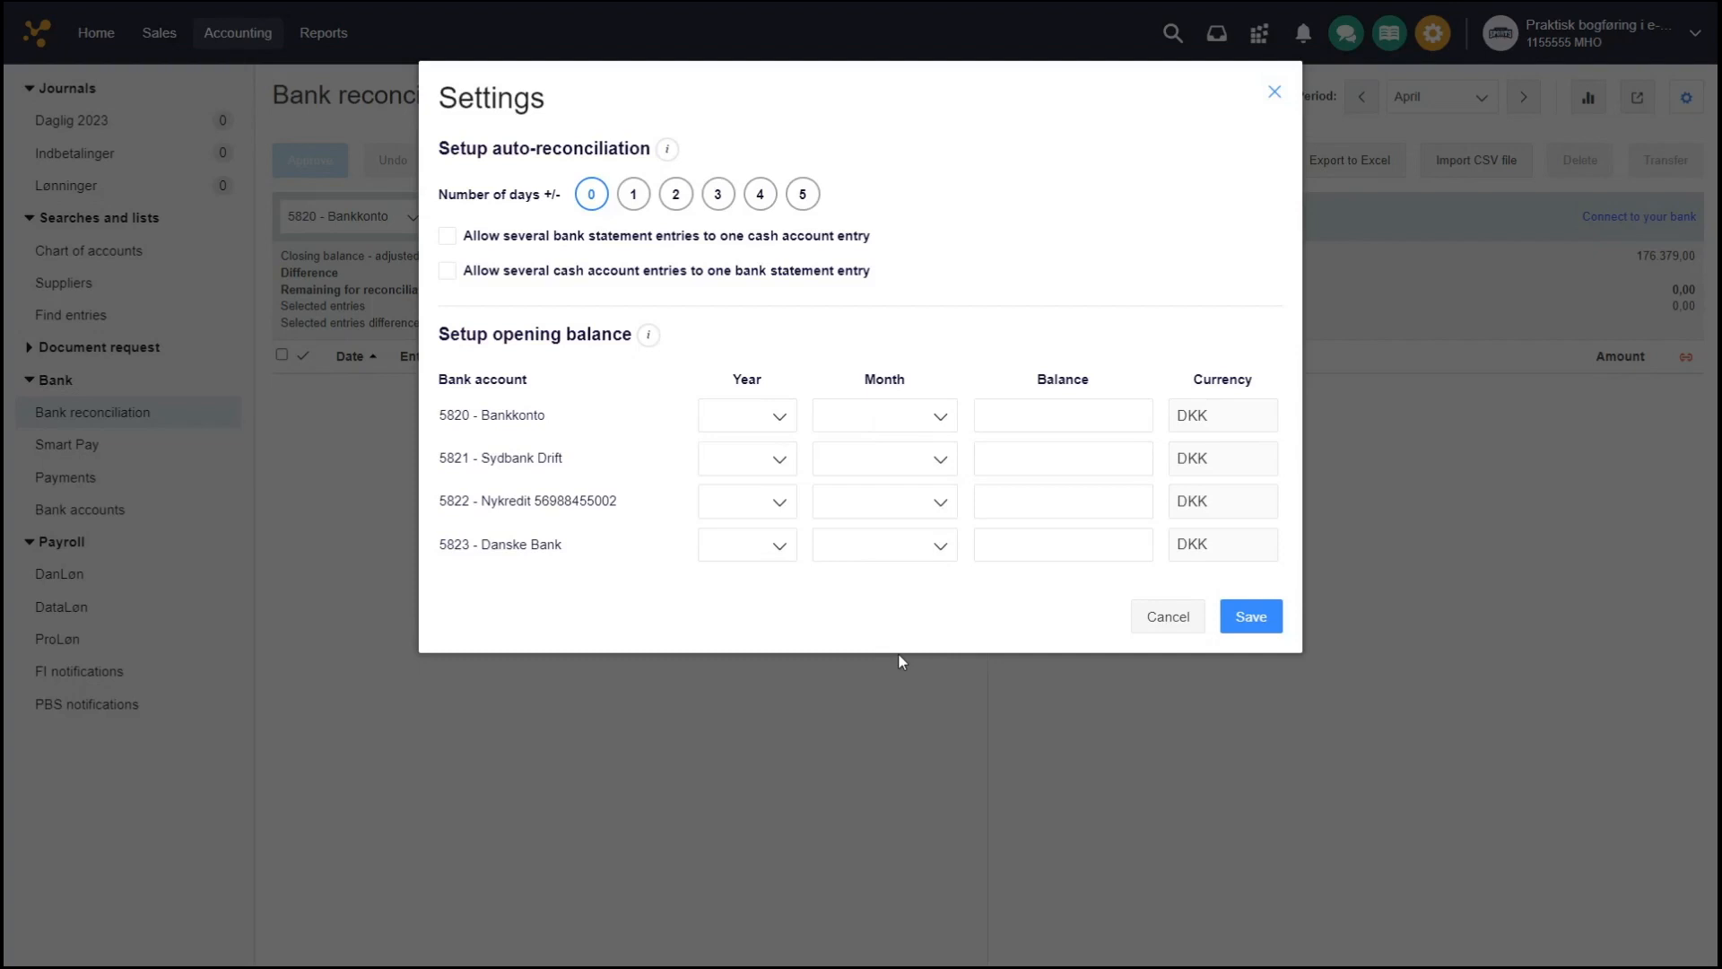
click(1275, 93)
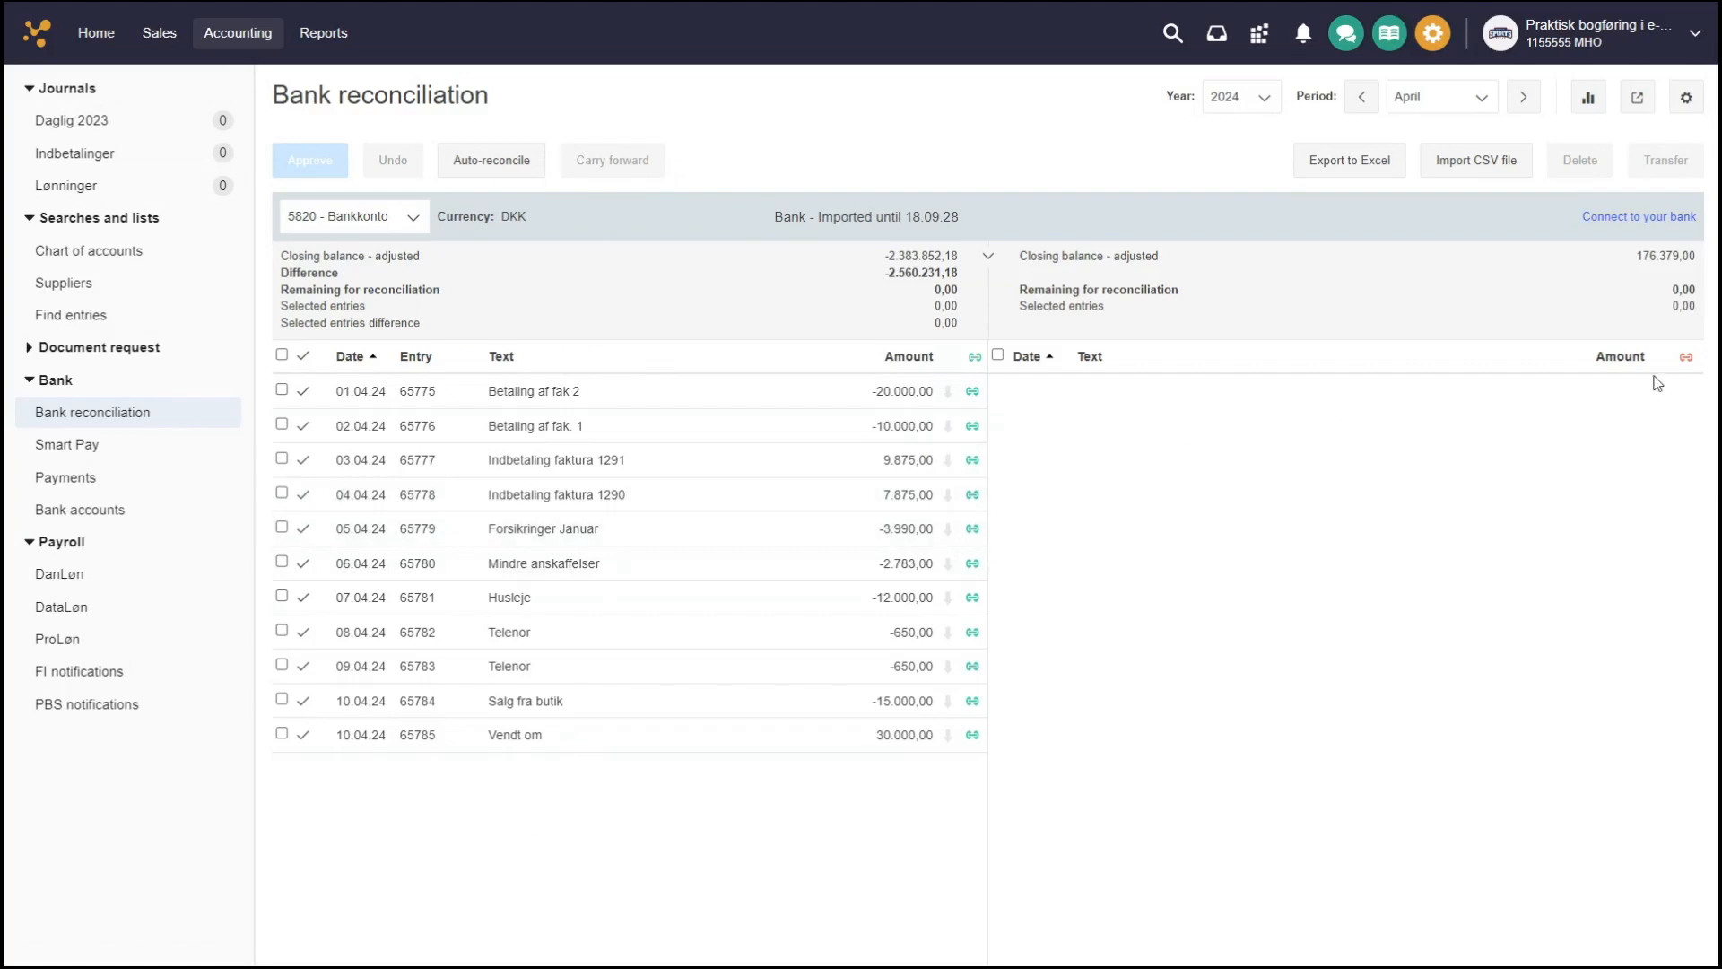
Show the reconciled bank statement entries and undo the reconciliation of the 06.04.24 Mindre anskaffelser pair
click(1690, 362)
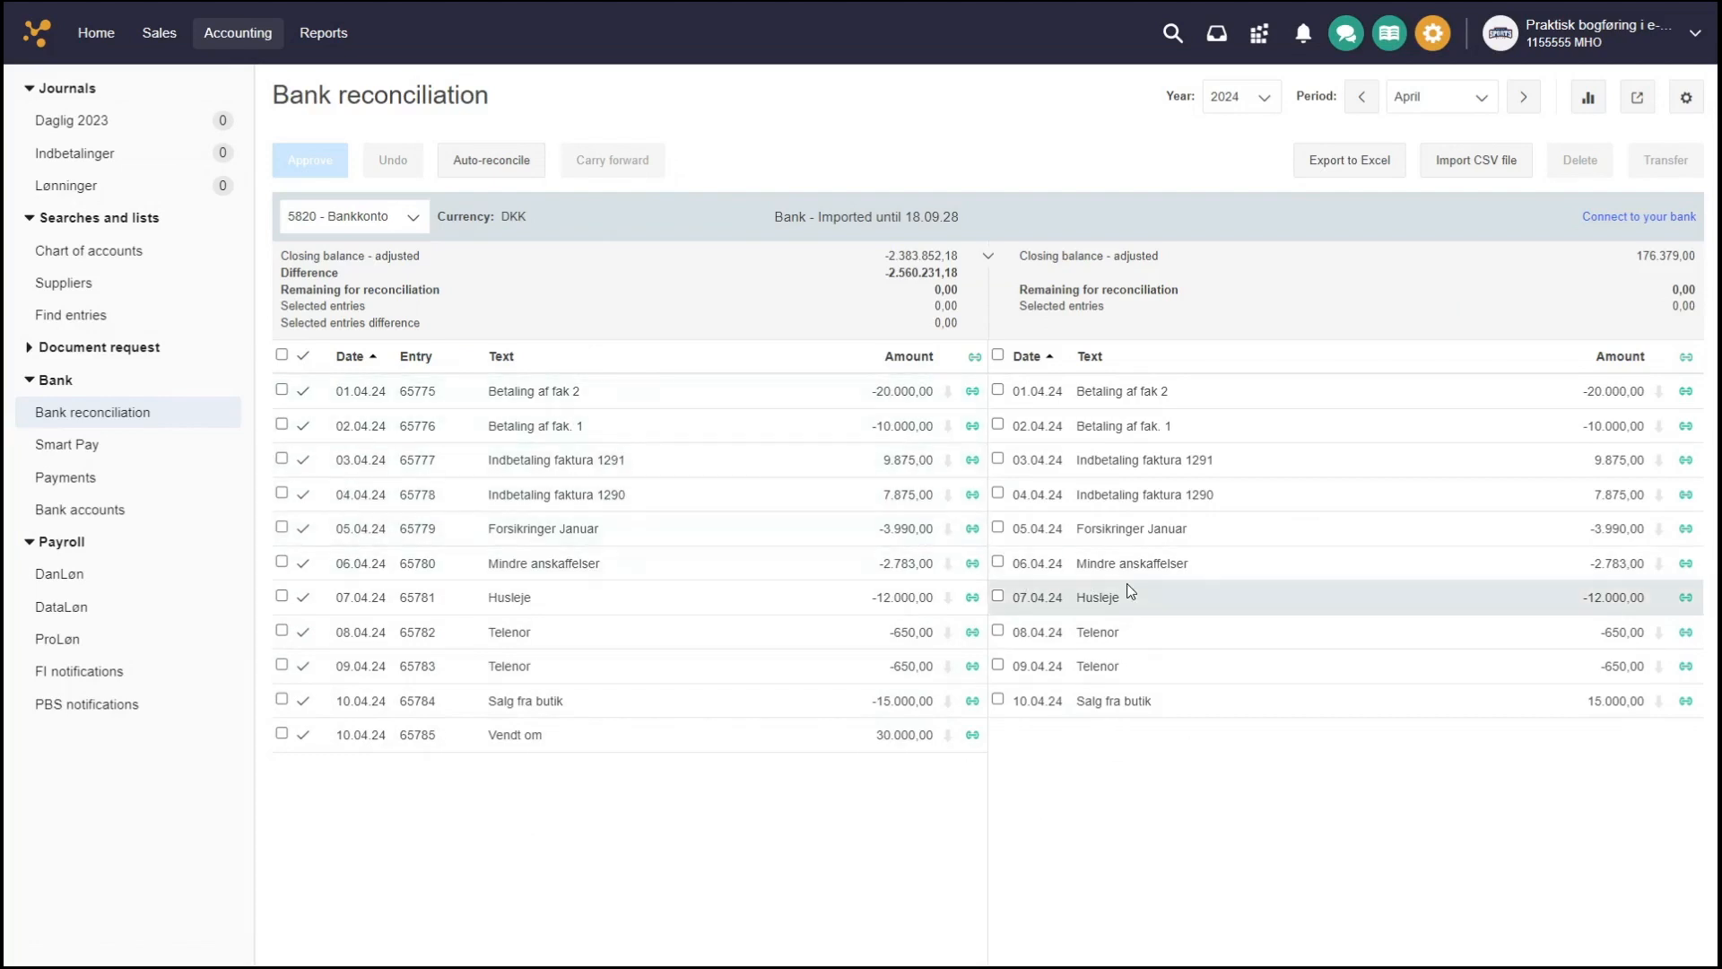
click(828, 572)
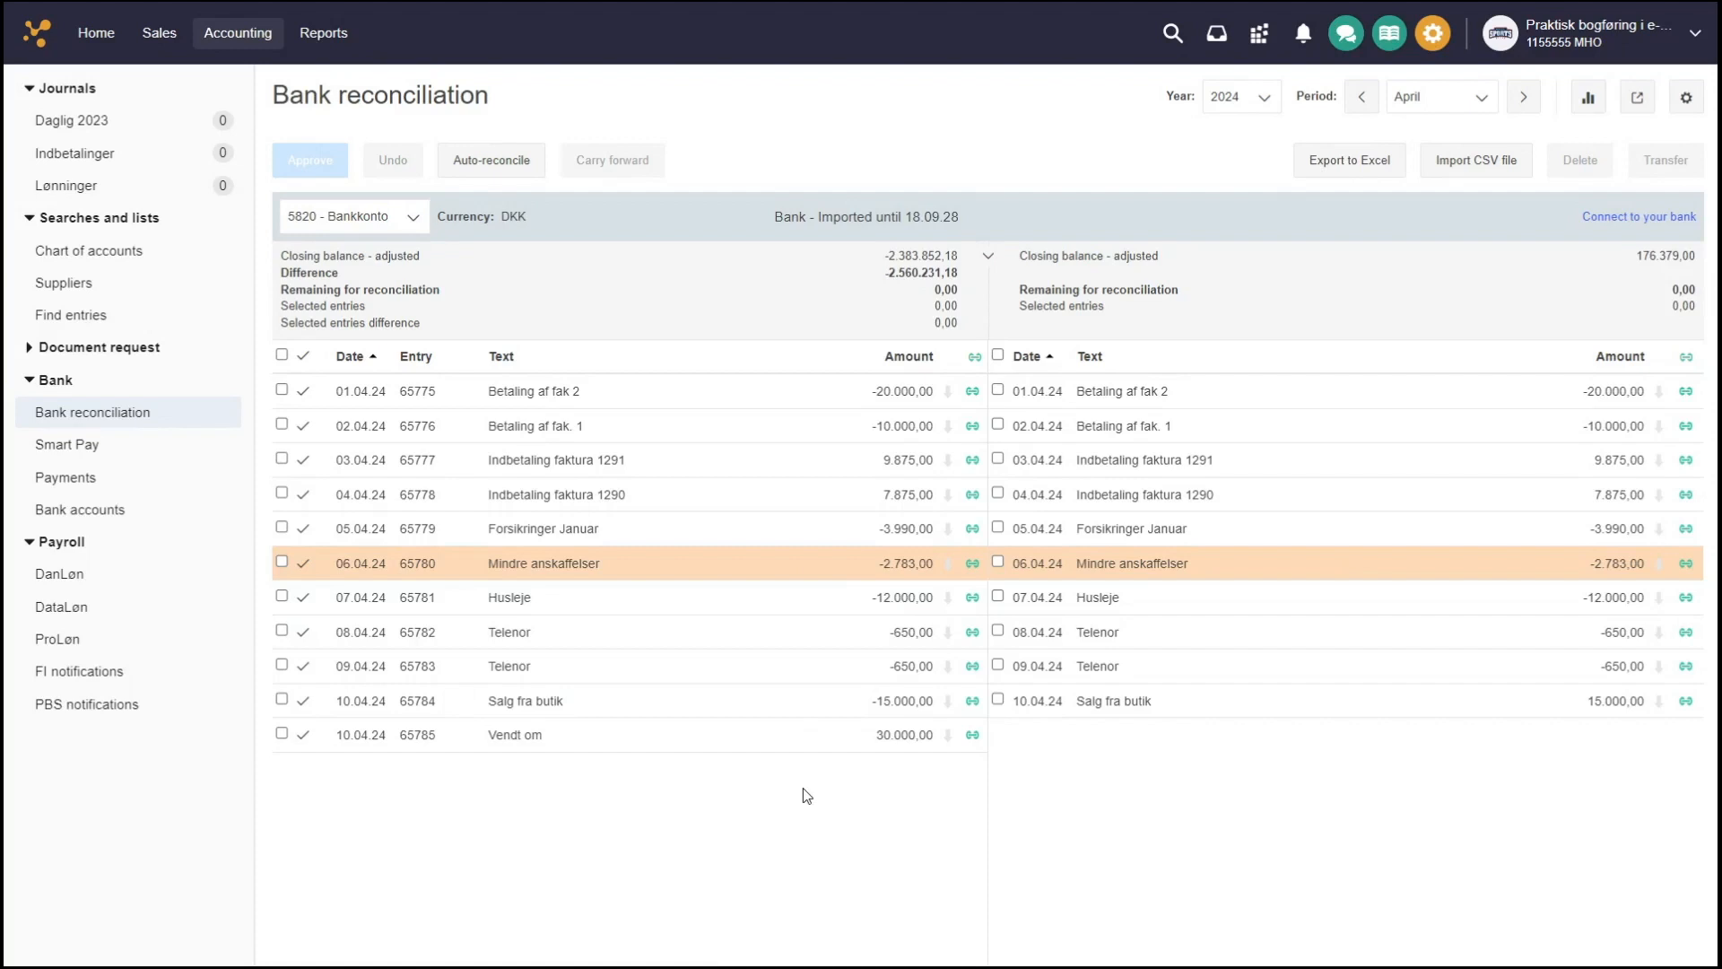
click(282, 563)
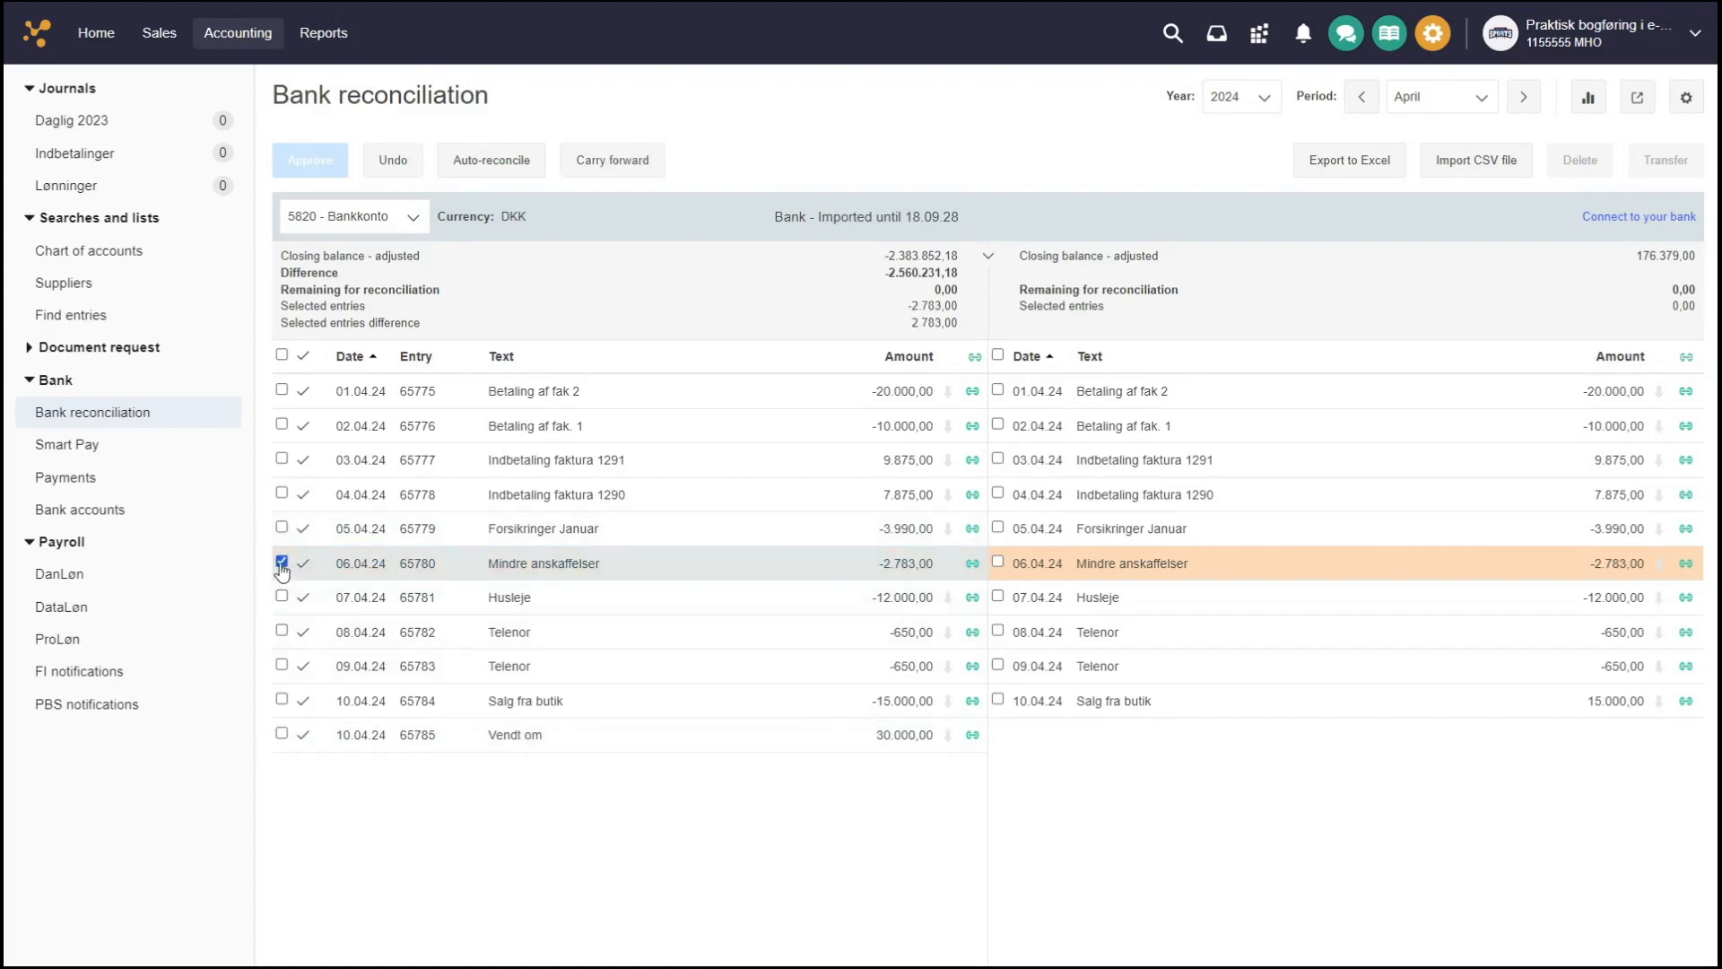
click(998, 562)
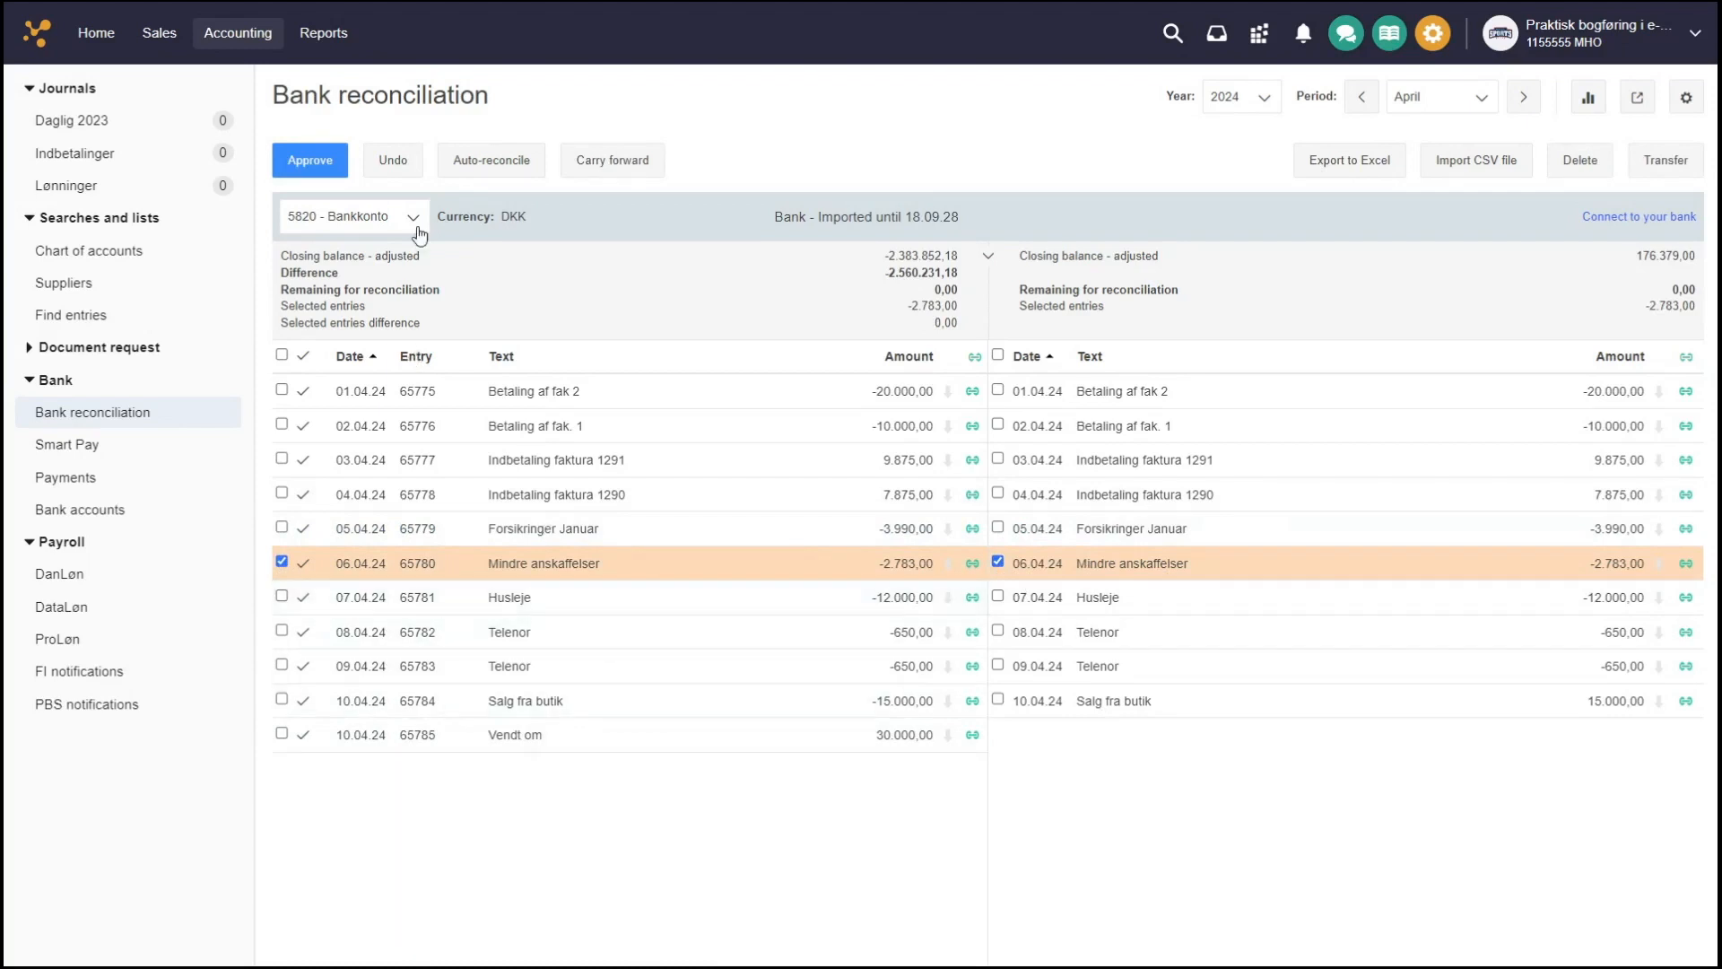
click(397, 164)
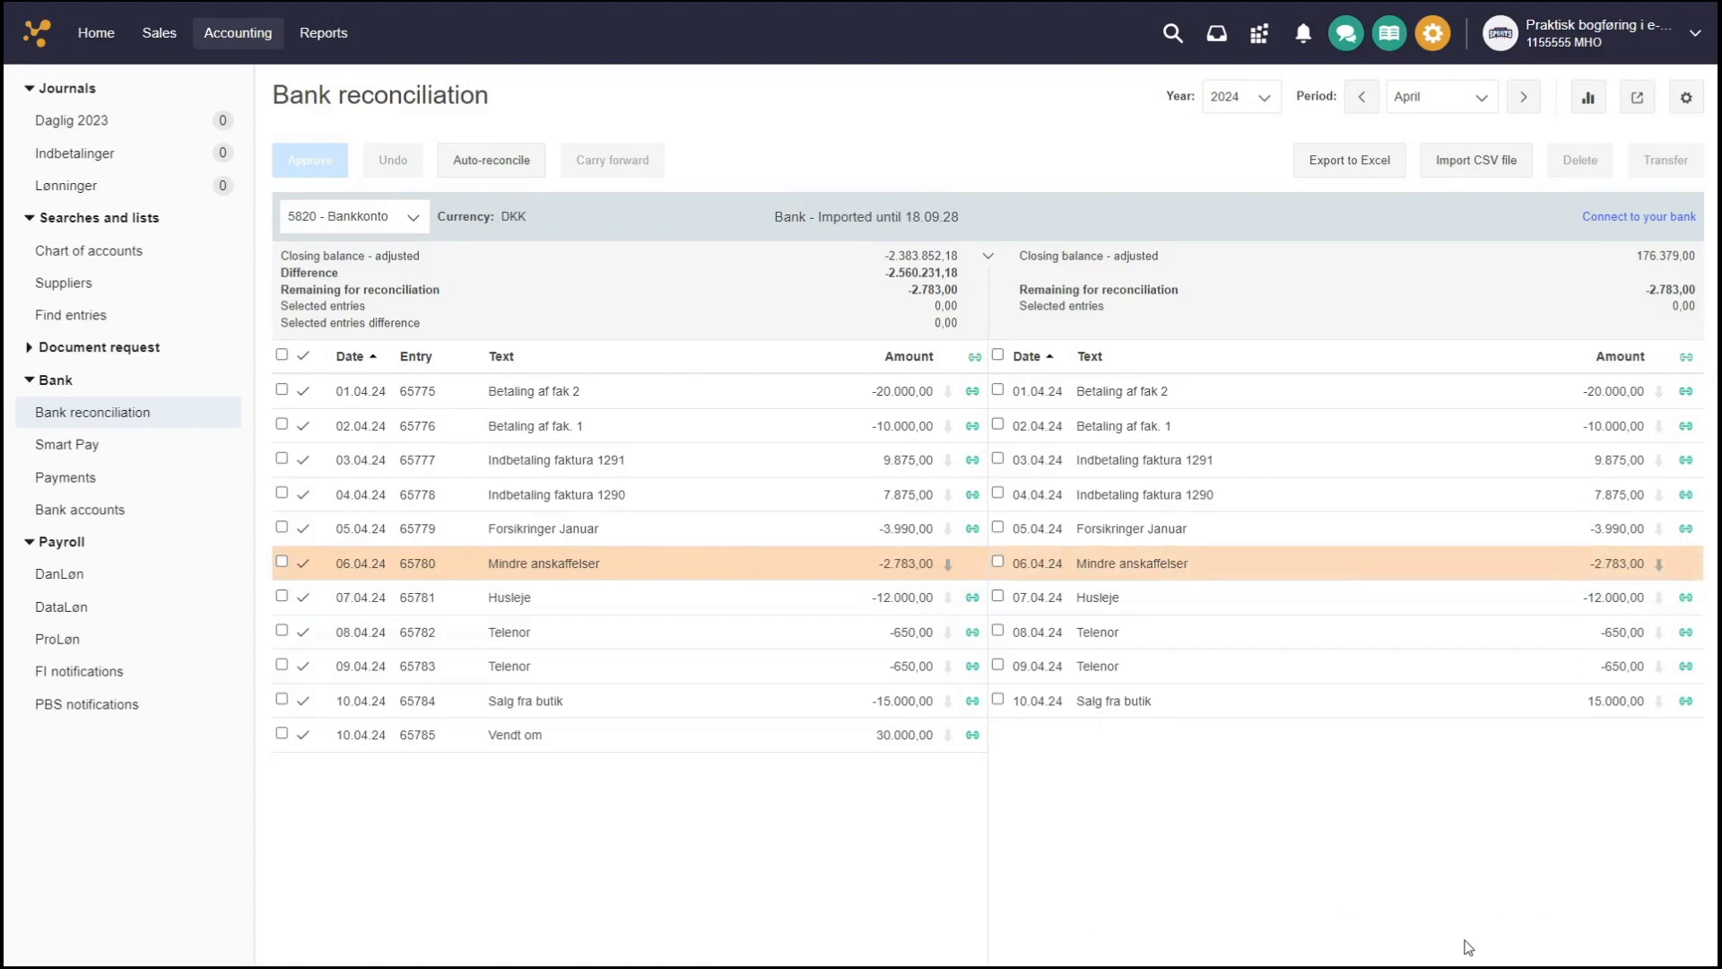
Show the reconciled cash account entries again, select all of them and undo their reconciliation
click(975, 359)
click(1687, 357)
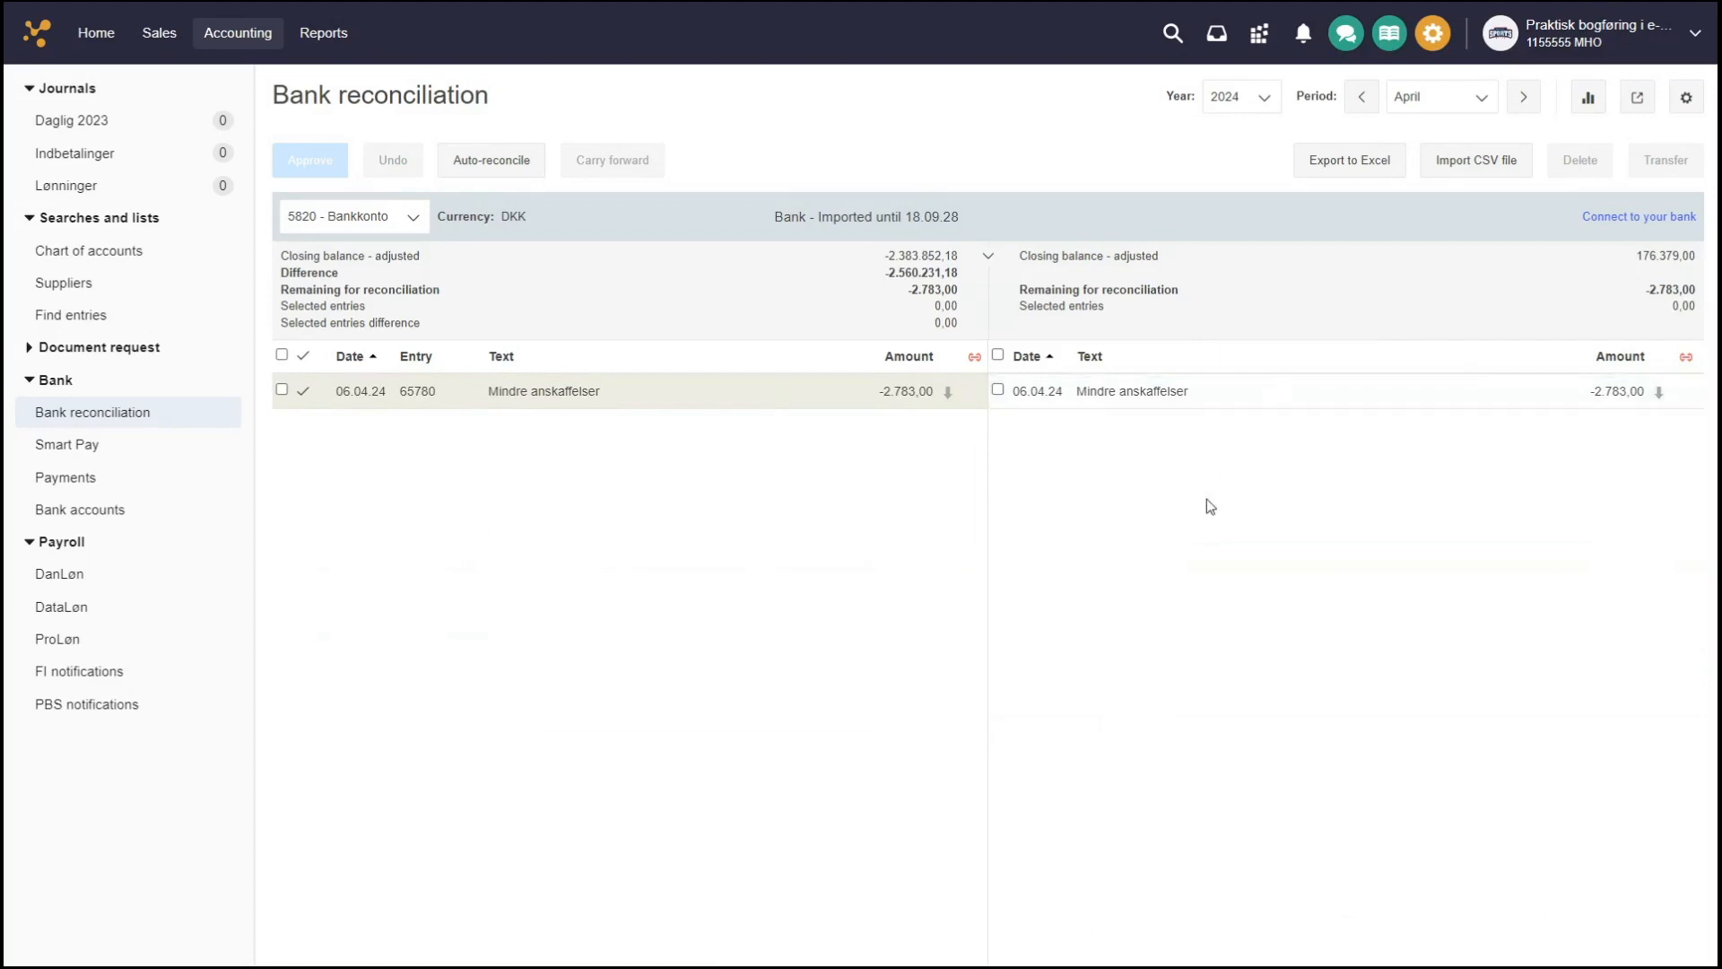
click(976, 358)
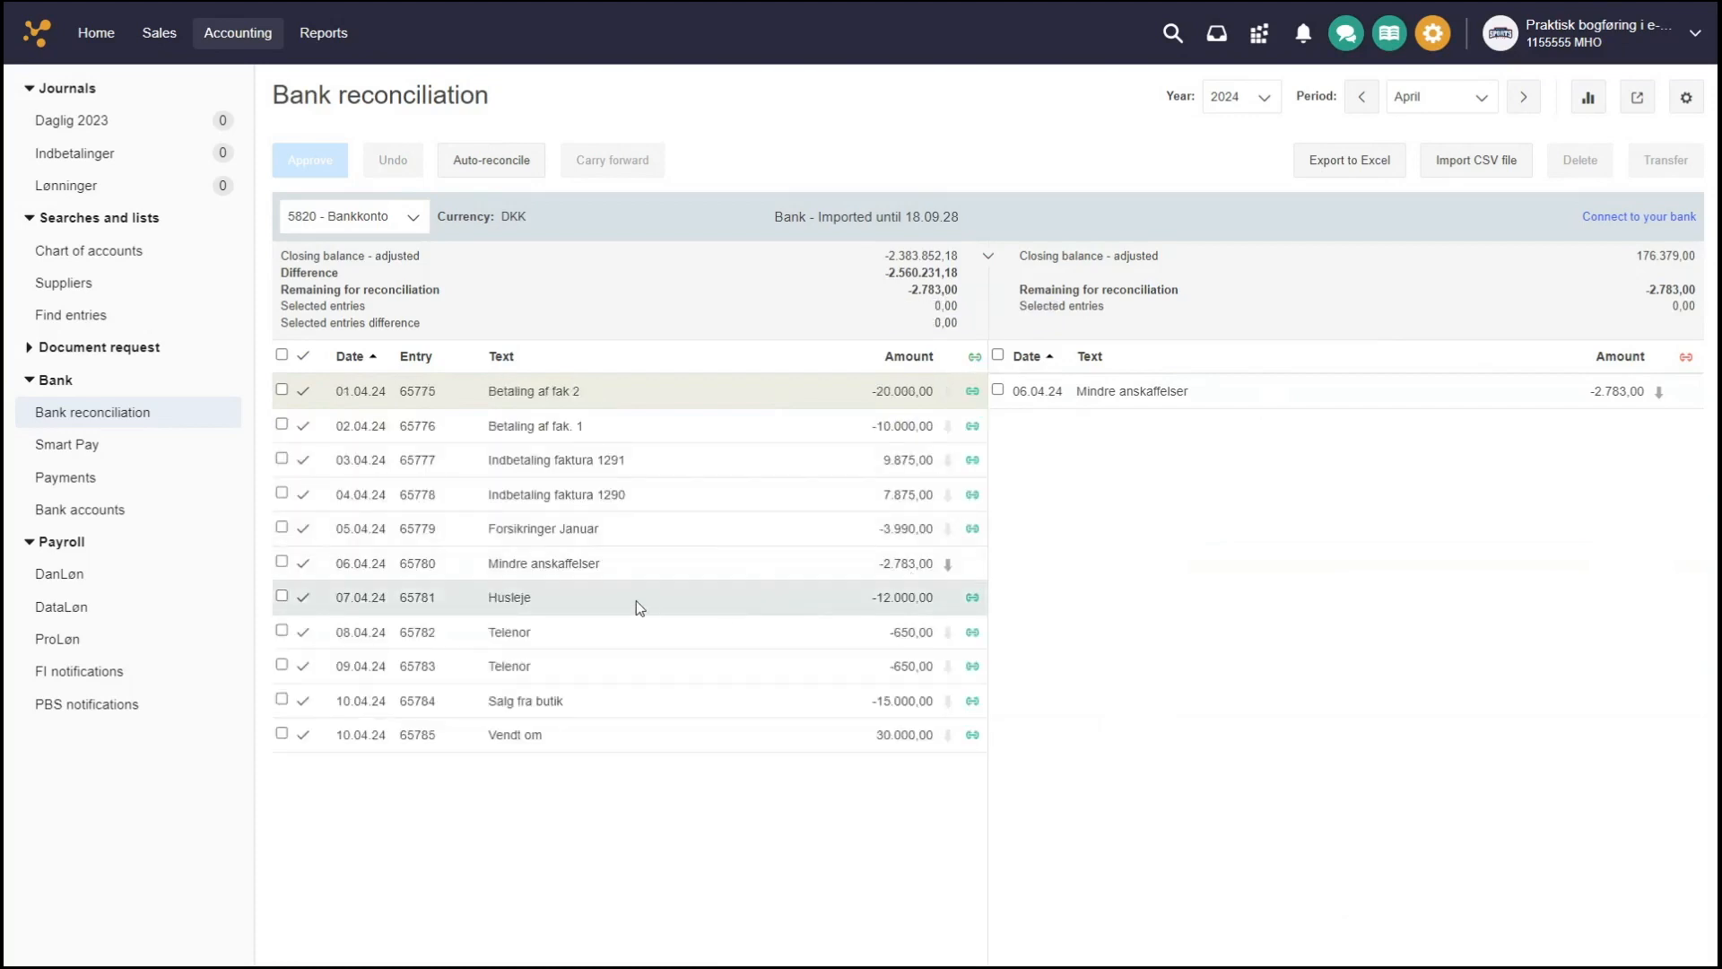
click(281, 355)
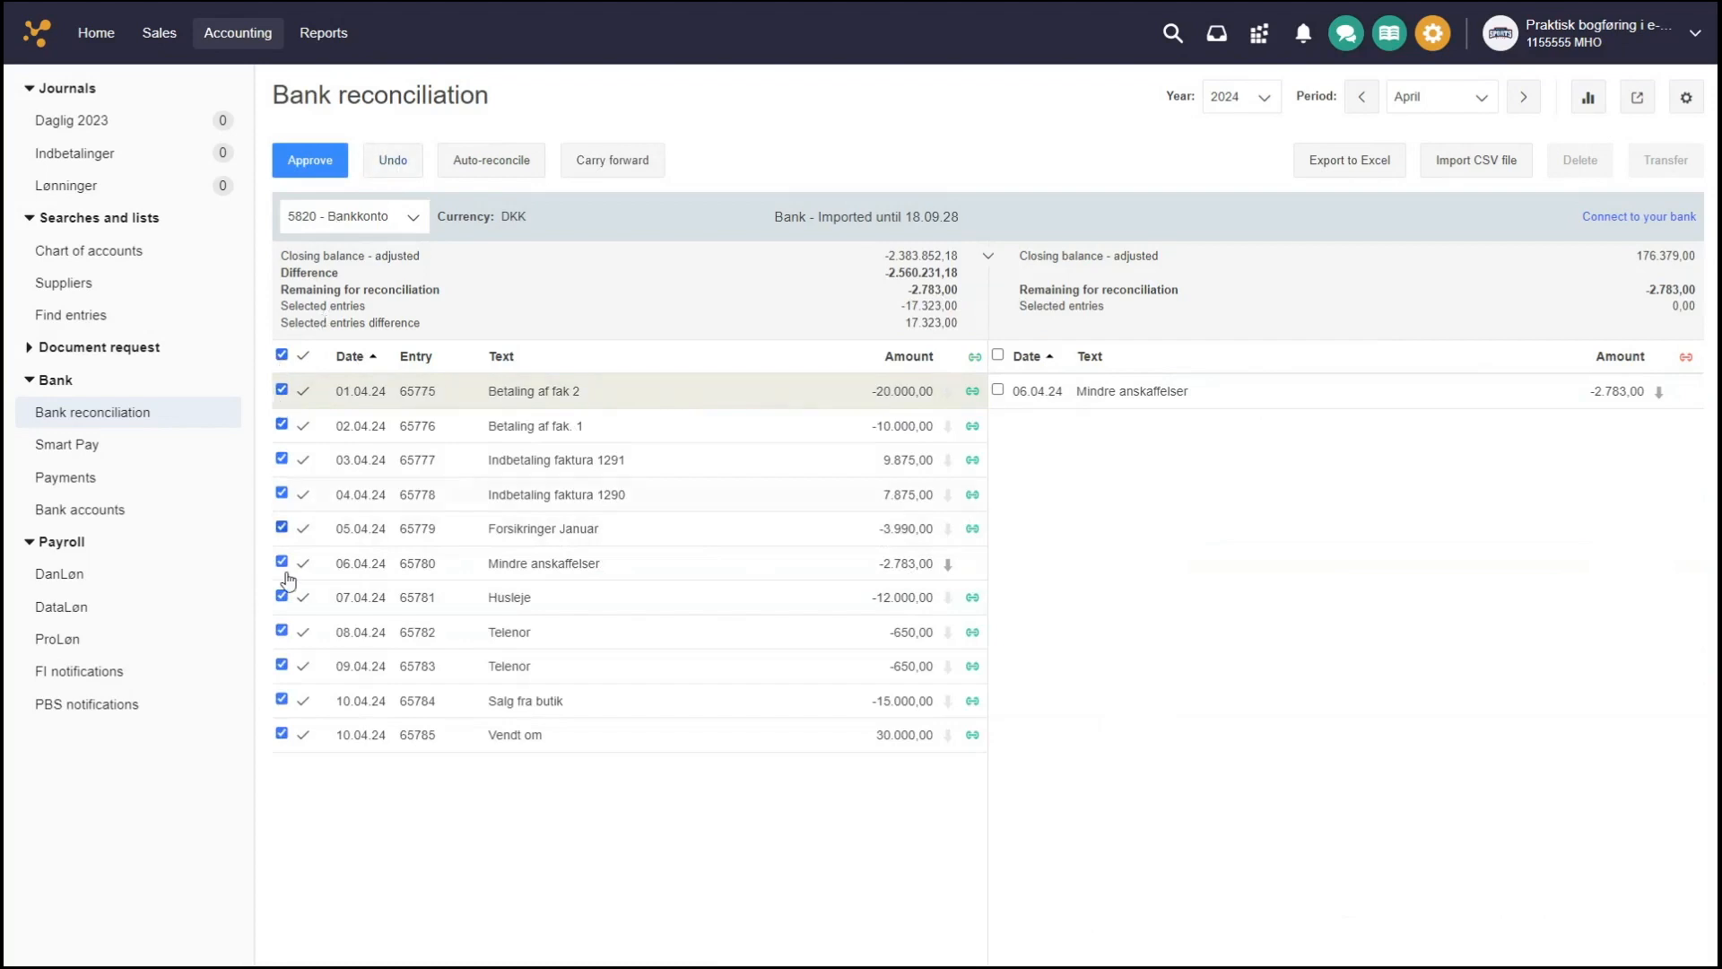
click(393, 160)
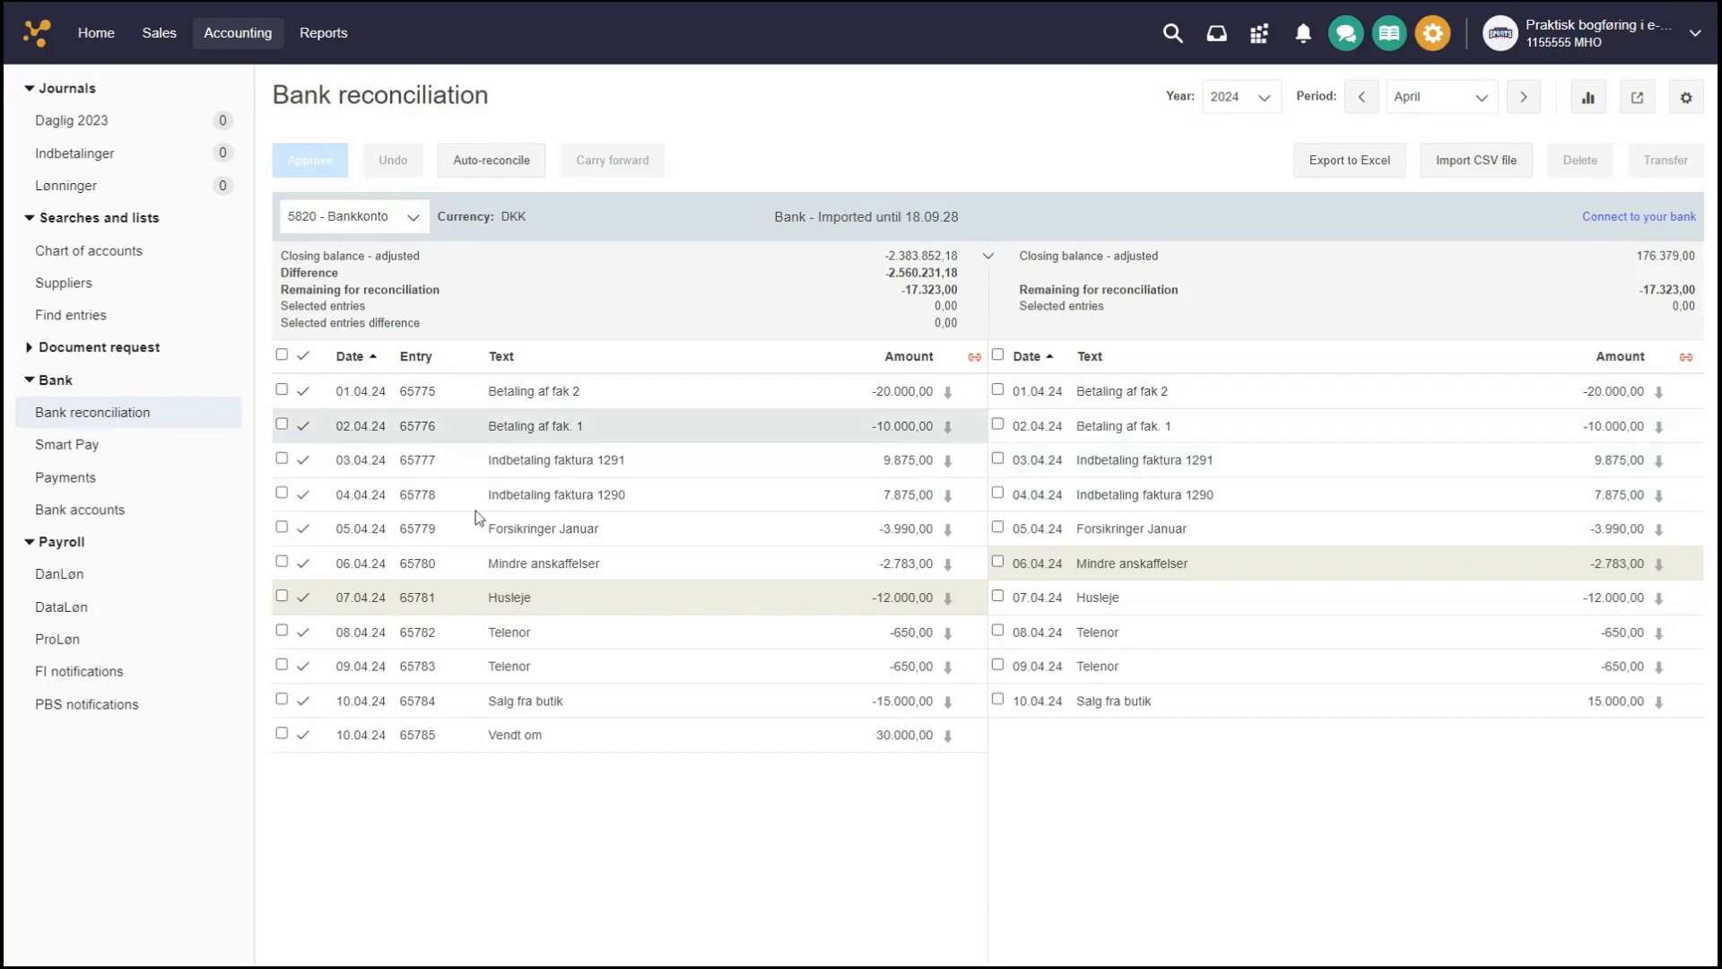
Reconcile the 07.04.24 Husleje cash account entry with the matching Husleje bank statement entry
click(282, 596)
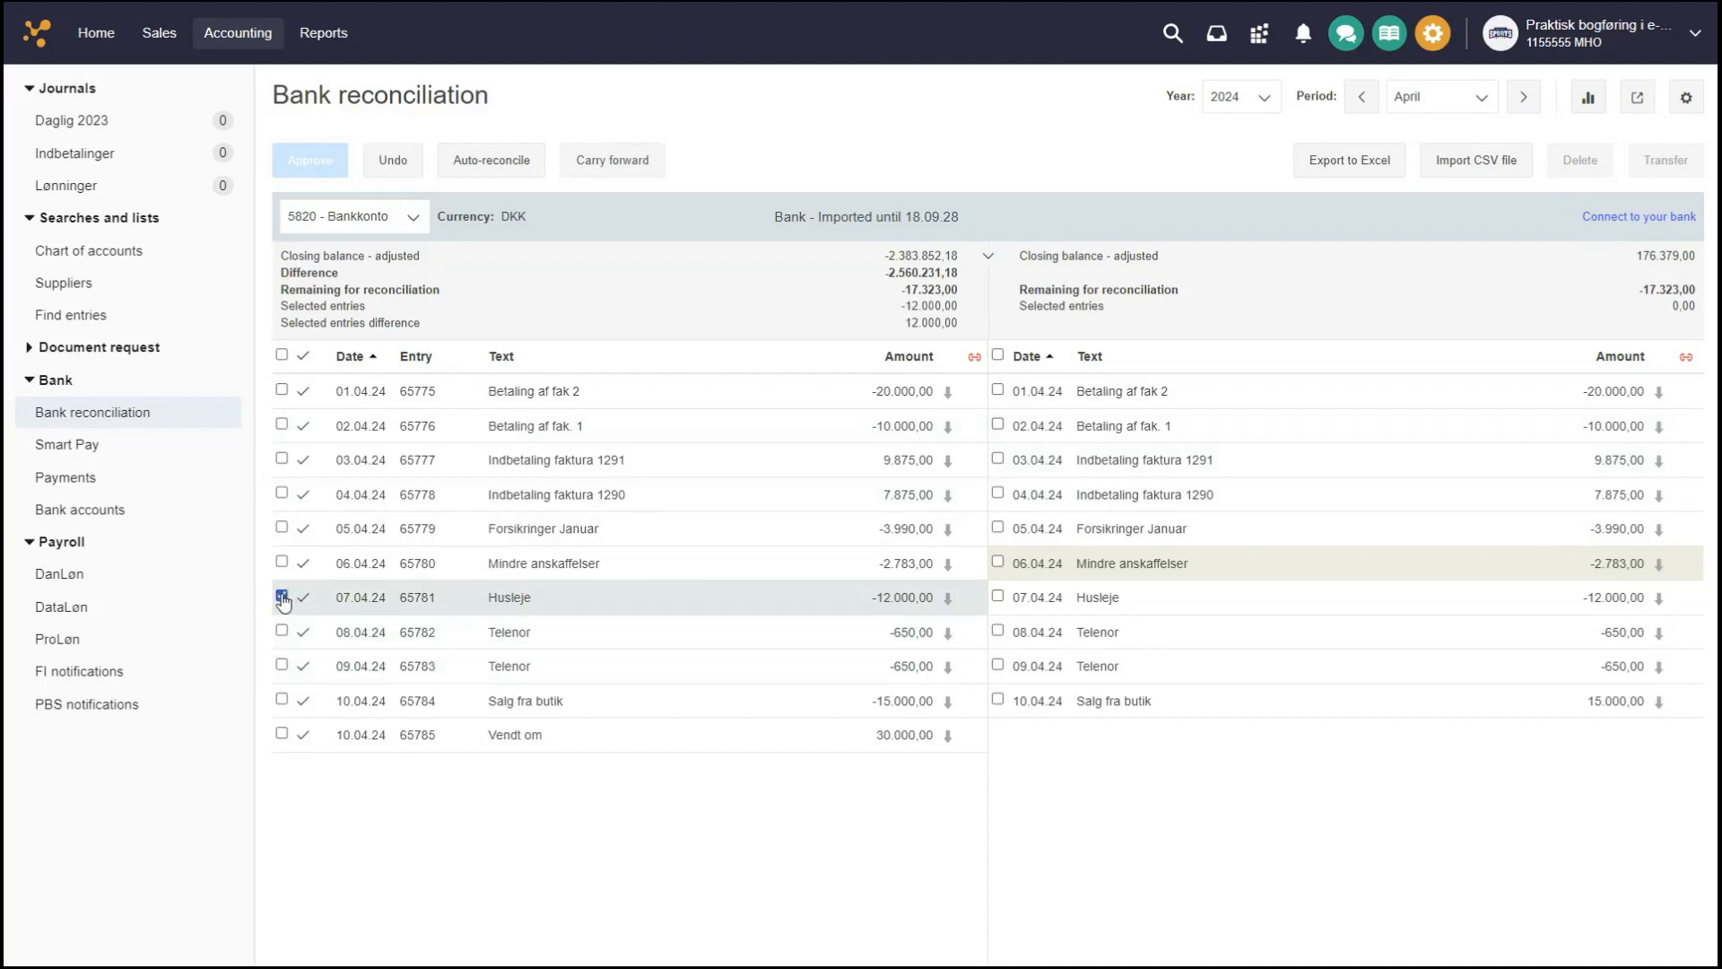
click(999, 598)
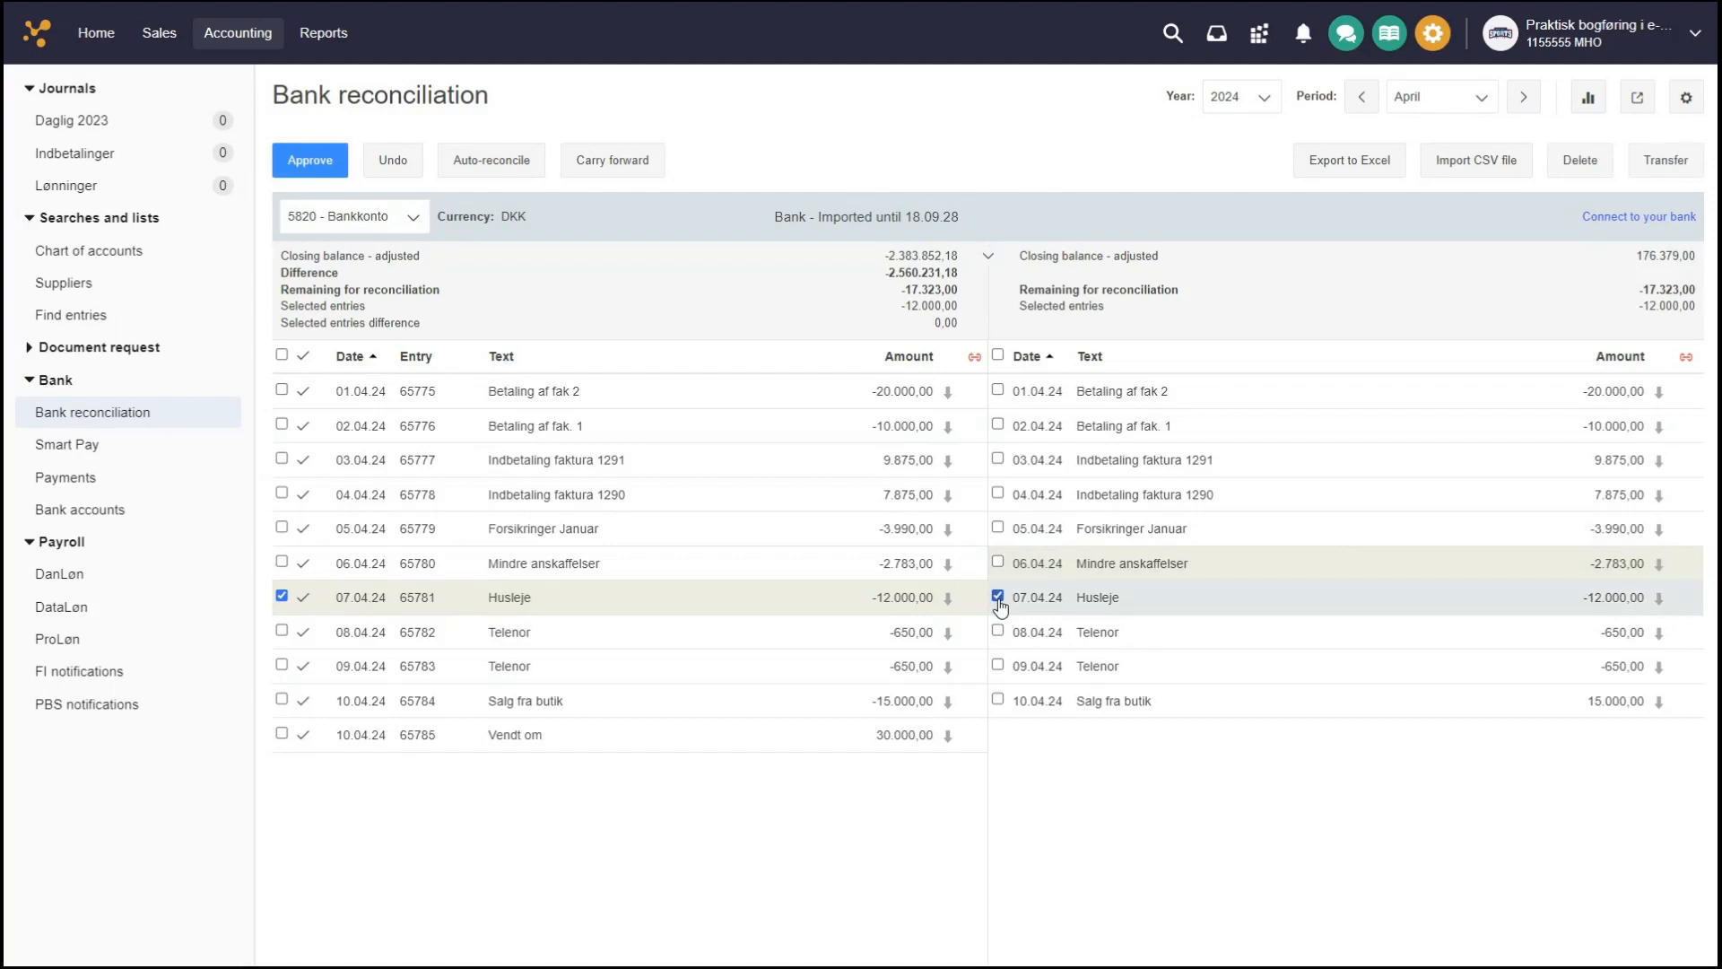
click(328, 176)
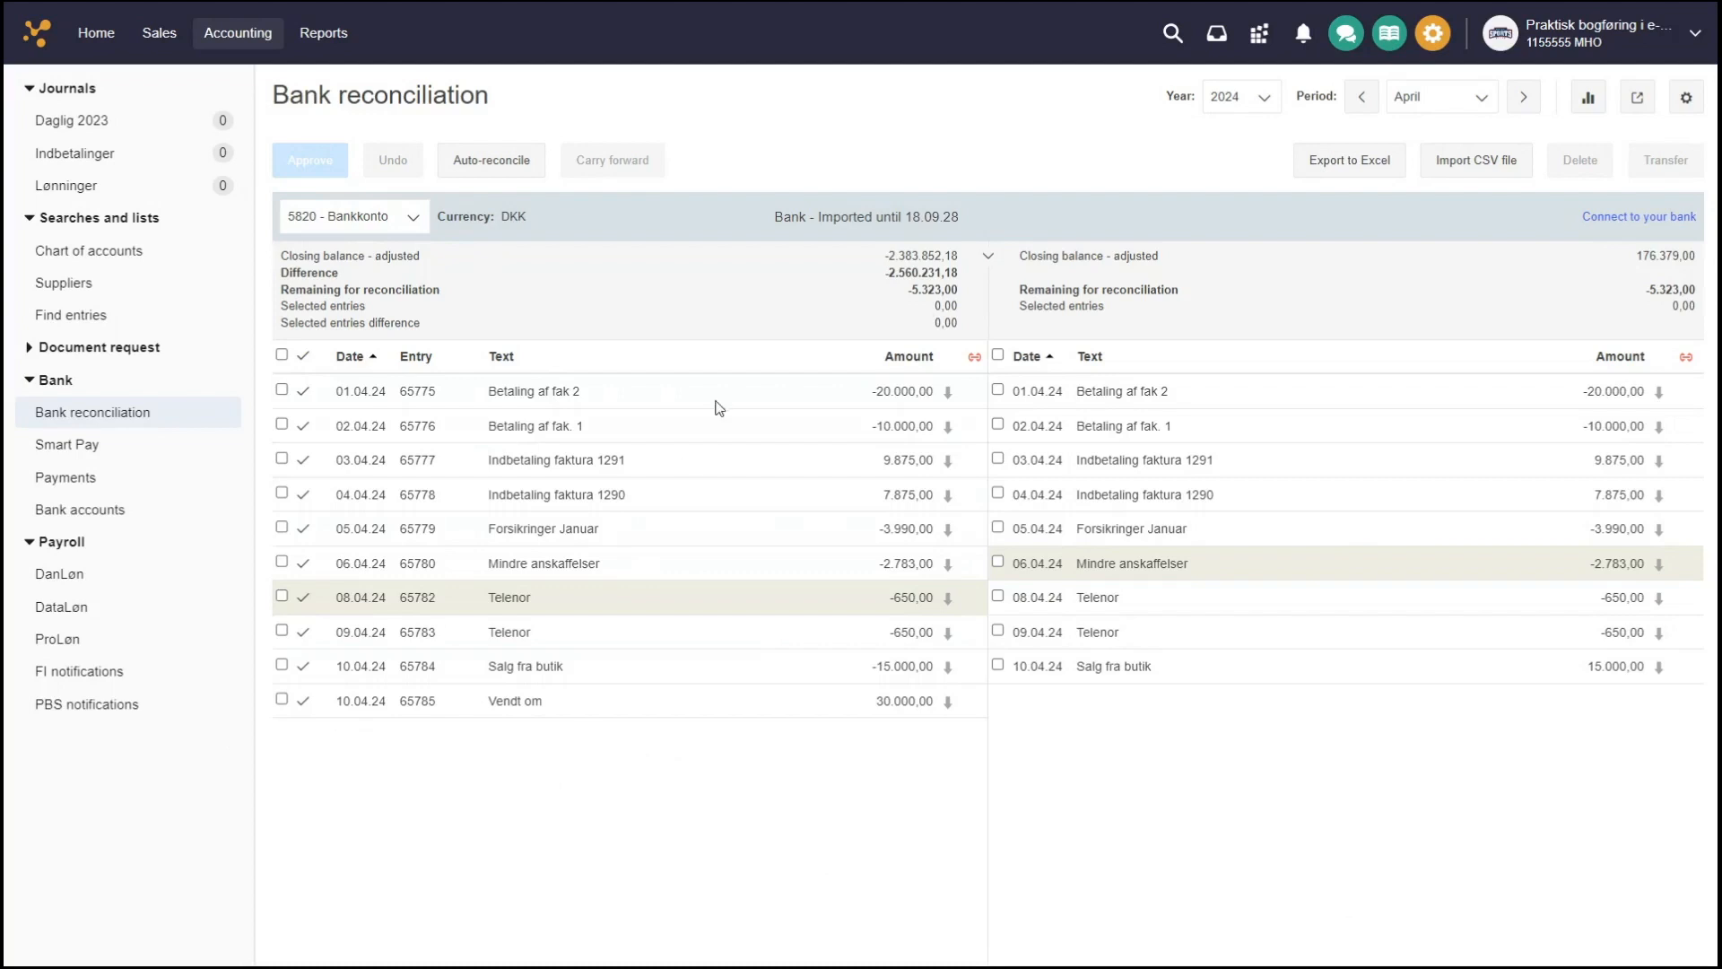
Try to approve the Mindre anskaffelser cash account entry against both the Mindre anskaffelser and Forsikringer Januar bank statement entries
click(282, 562)
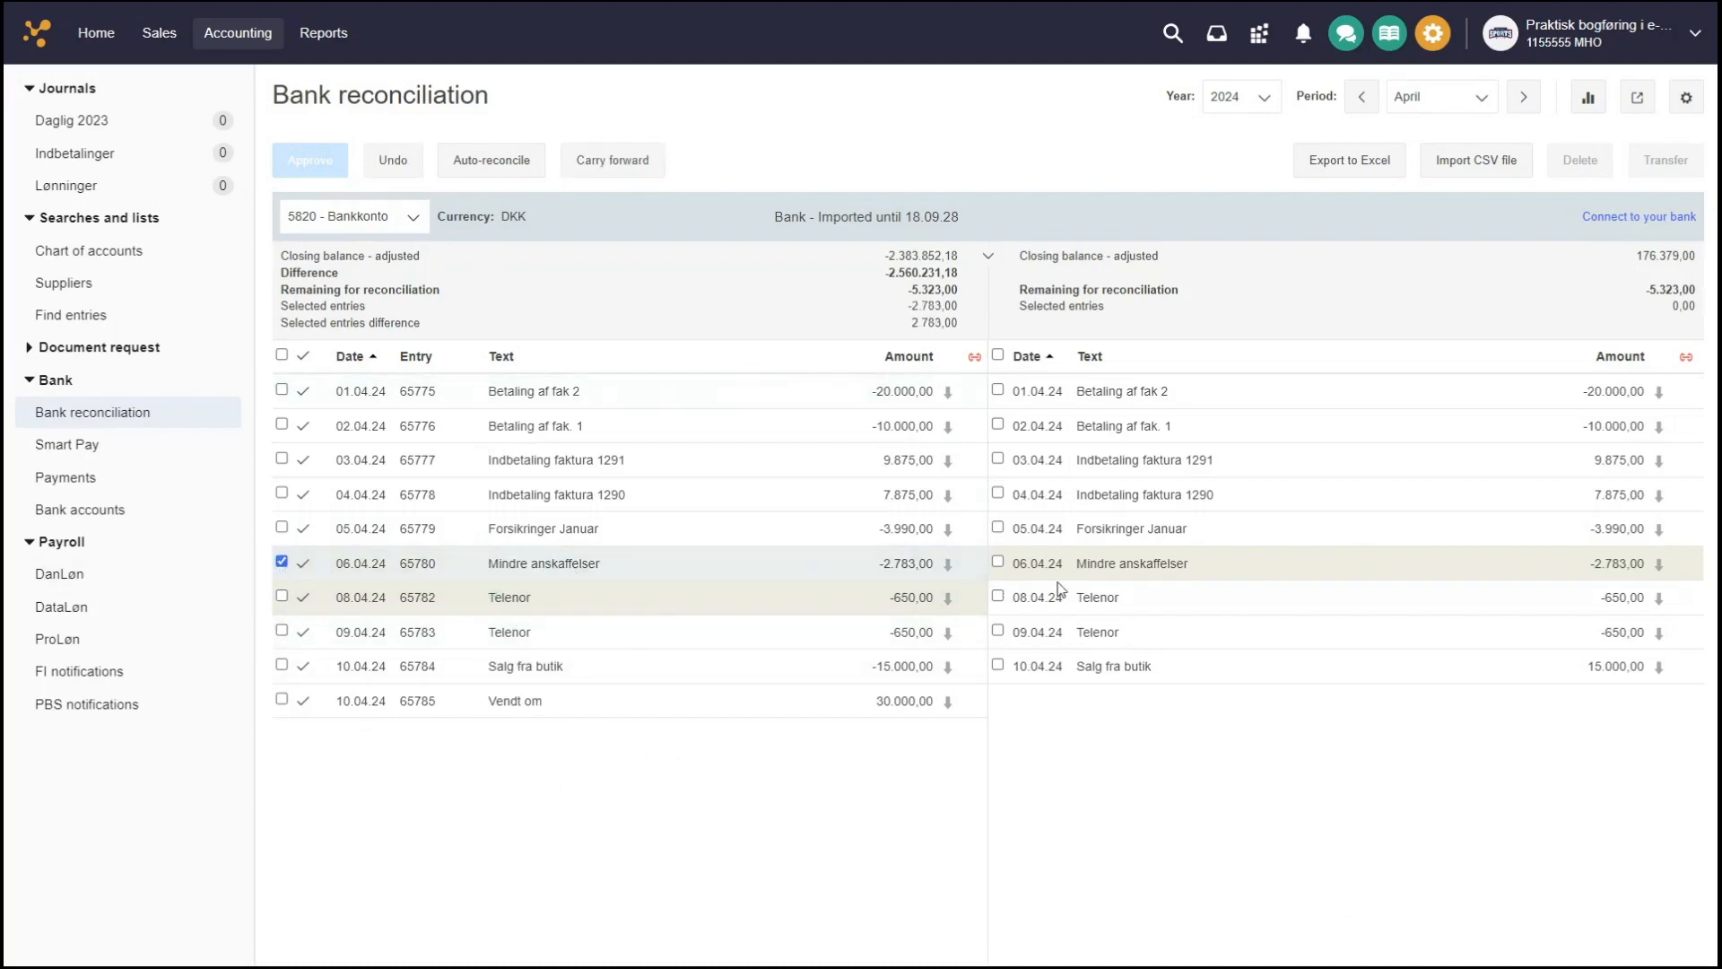
click(998, 563)
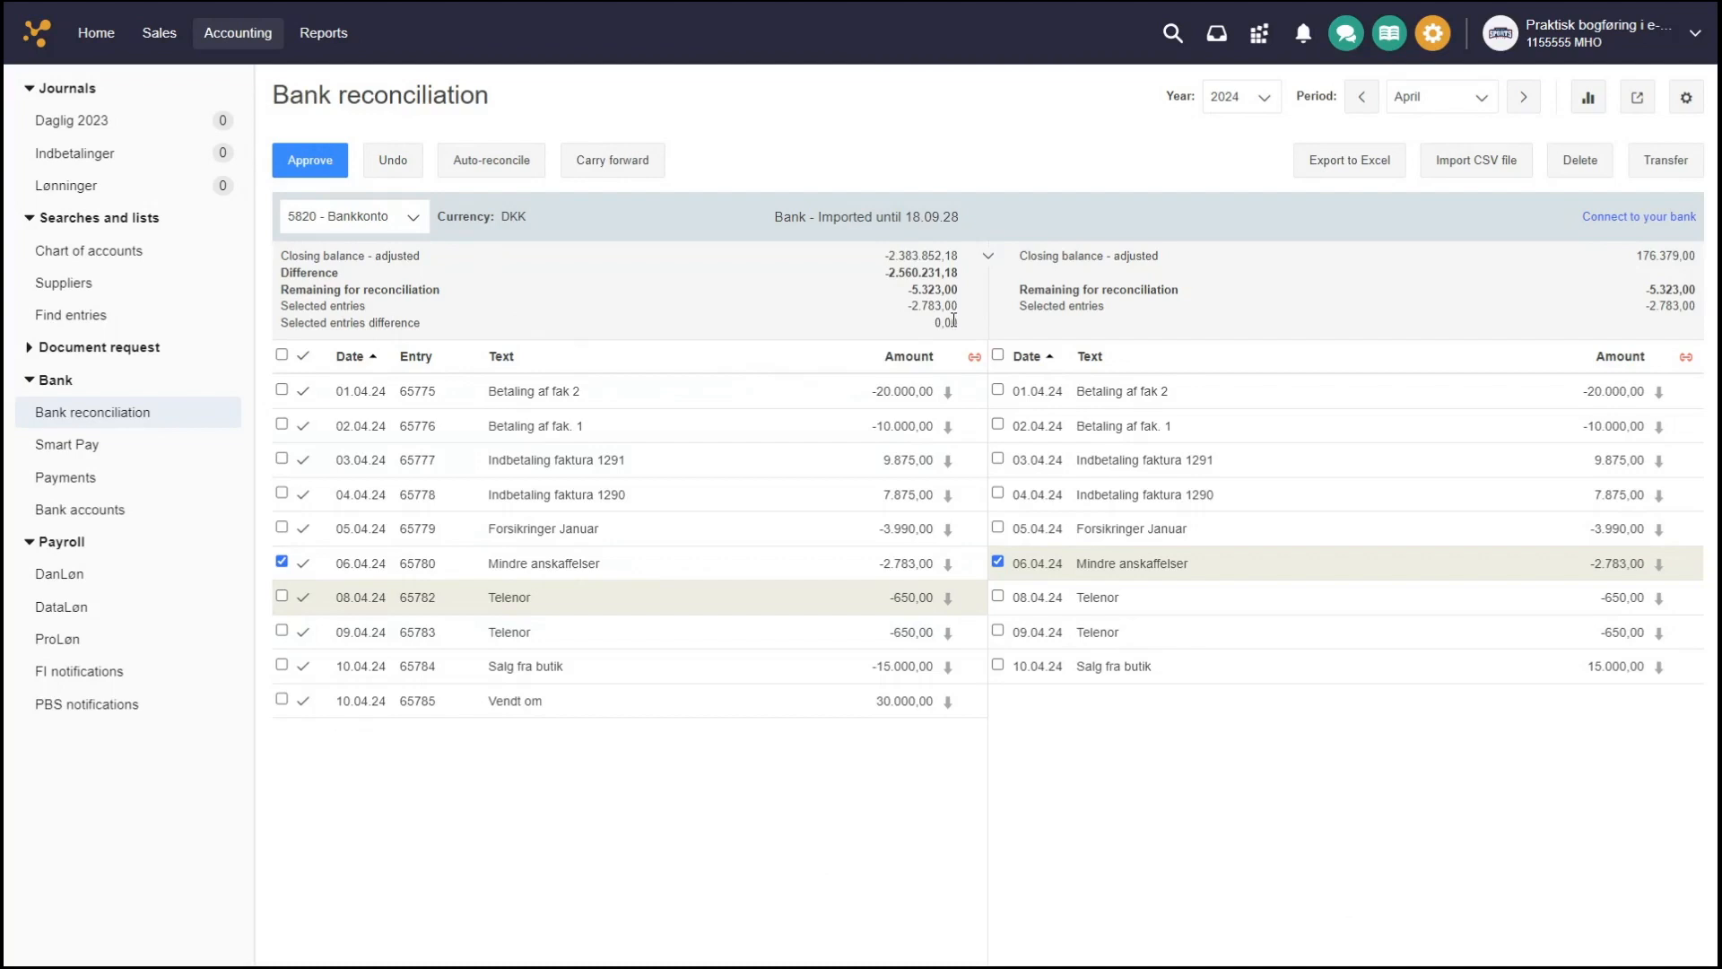
click(998, 528)
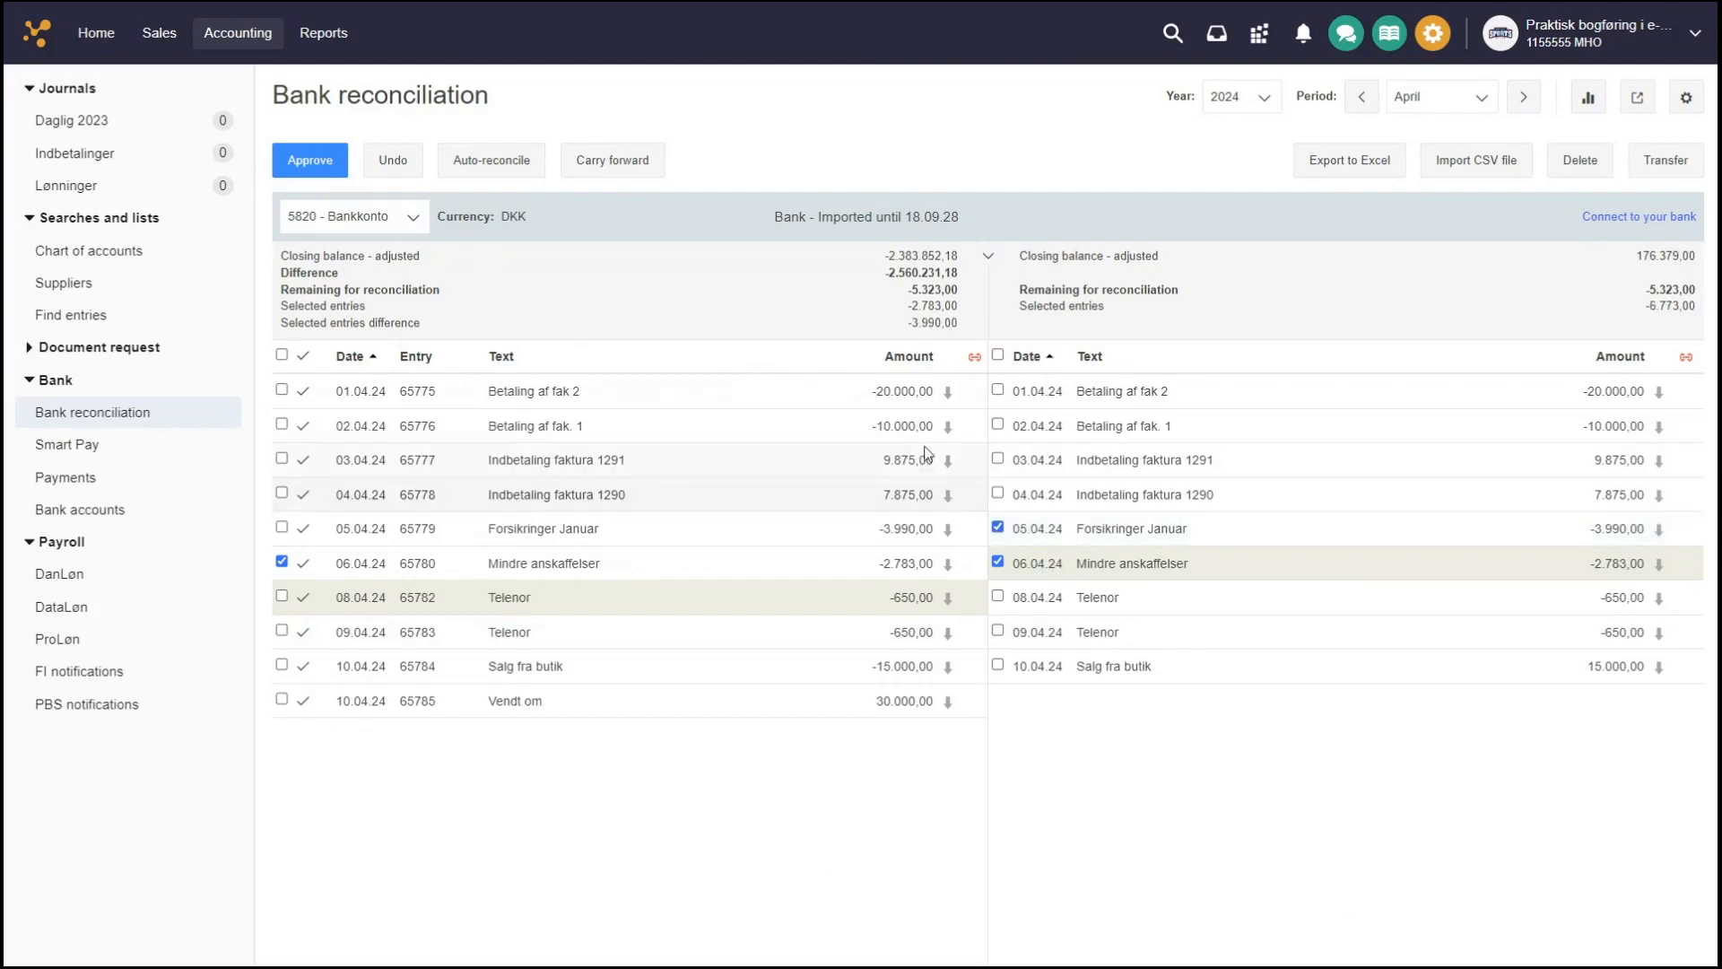
drag(910, 320, 971, 334)
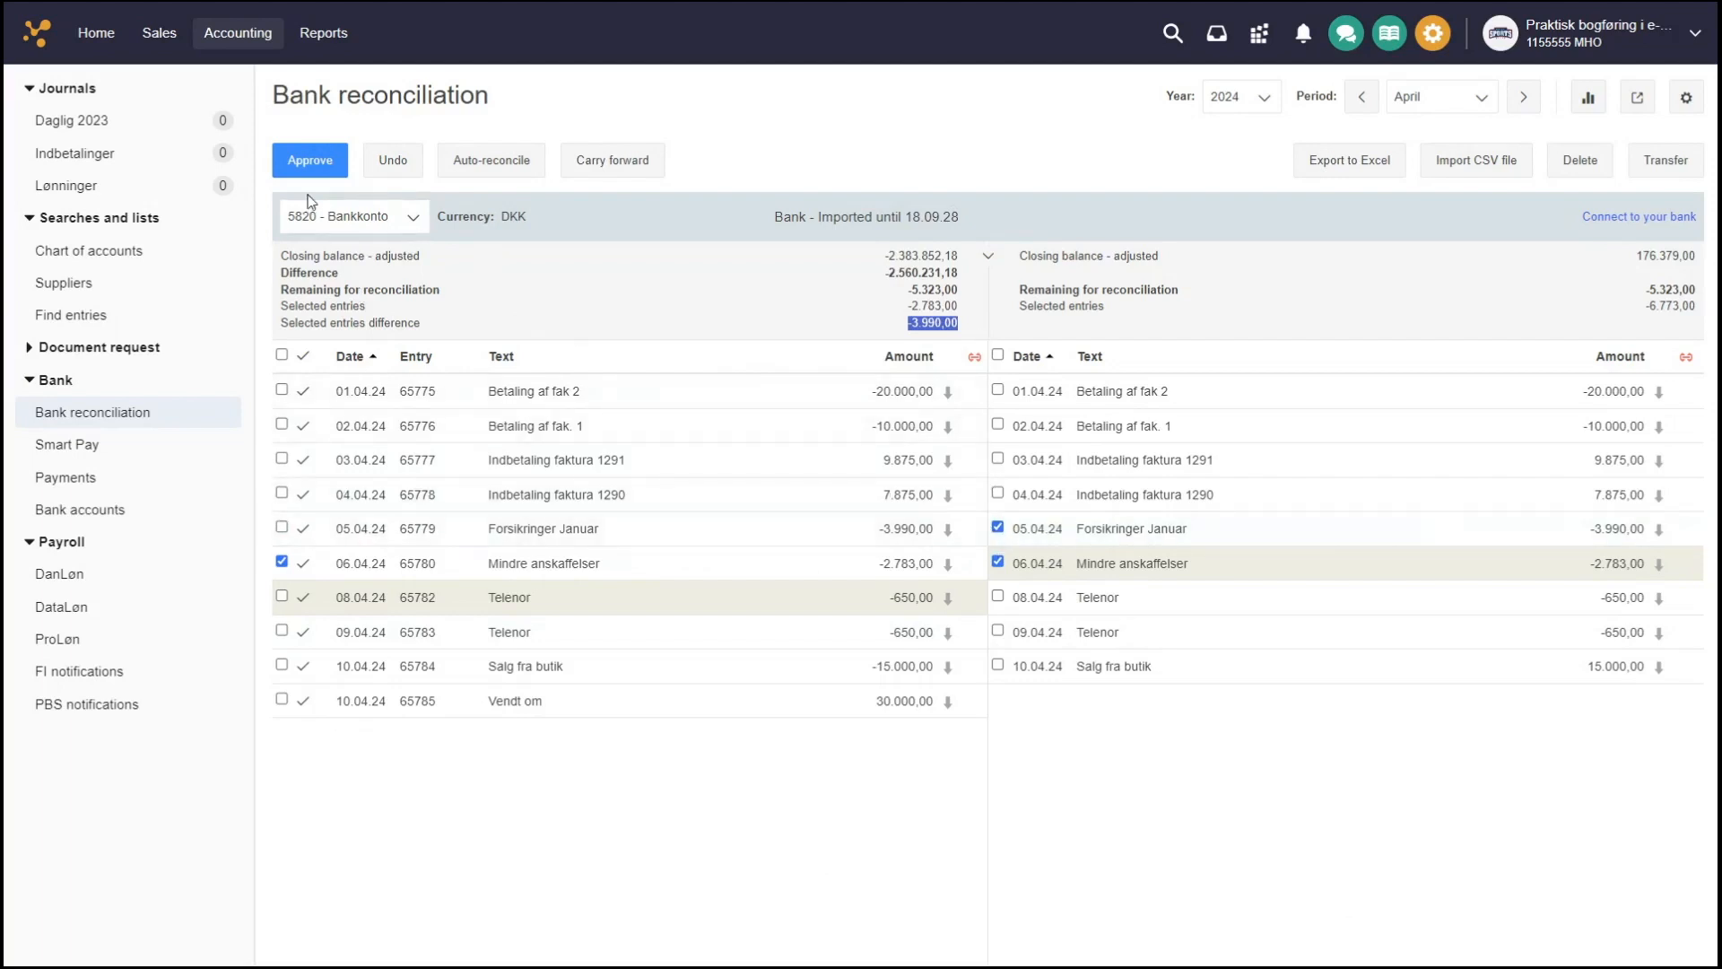
click(309, 163)
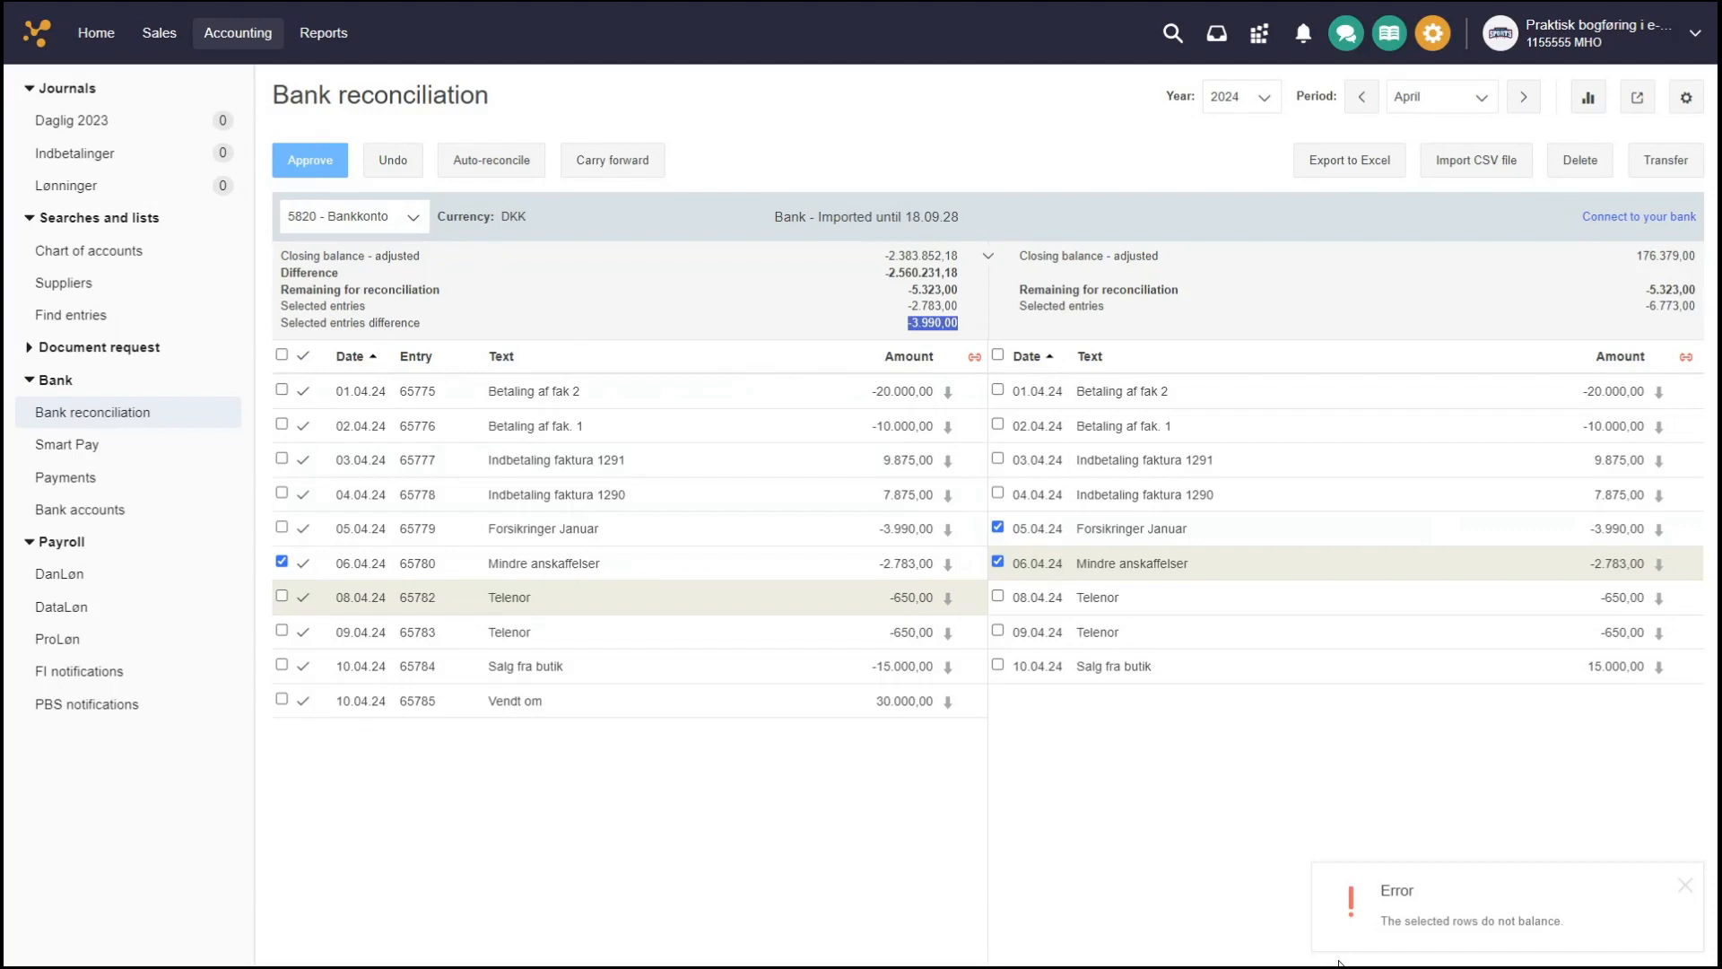
Deselect the Forsikringer Januar bank statement entry and approve the matching 06.04.24 Mindre anskaffelser pair
click(998, 528)
click(1686, 887)
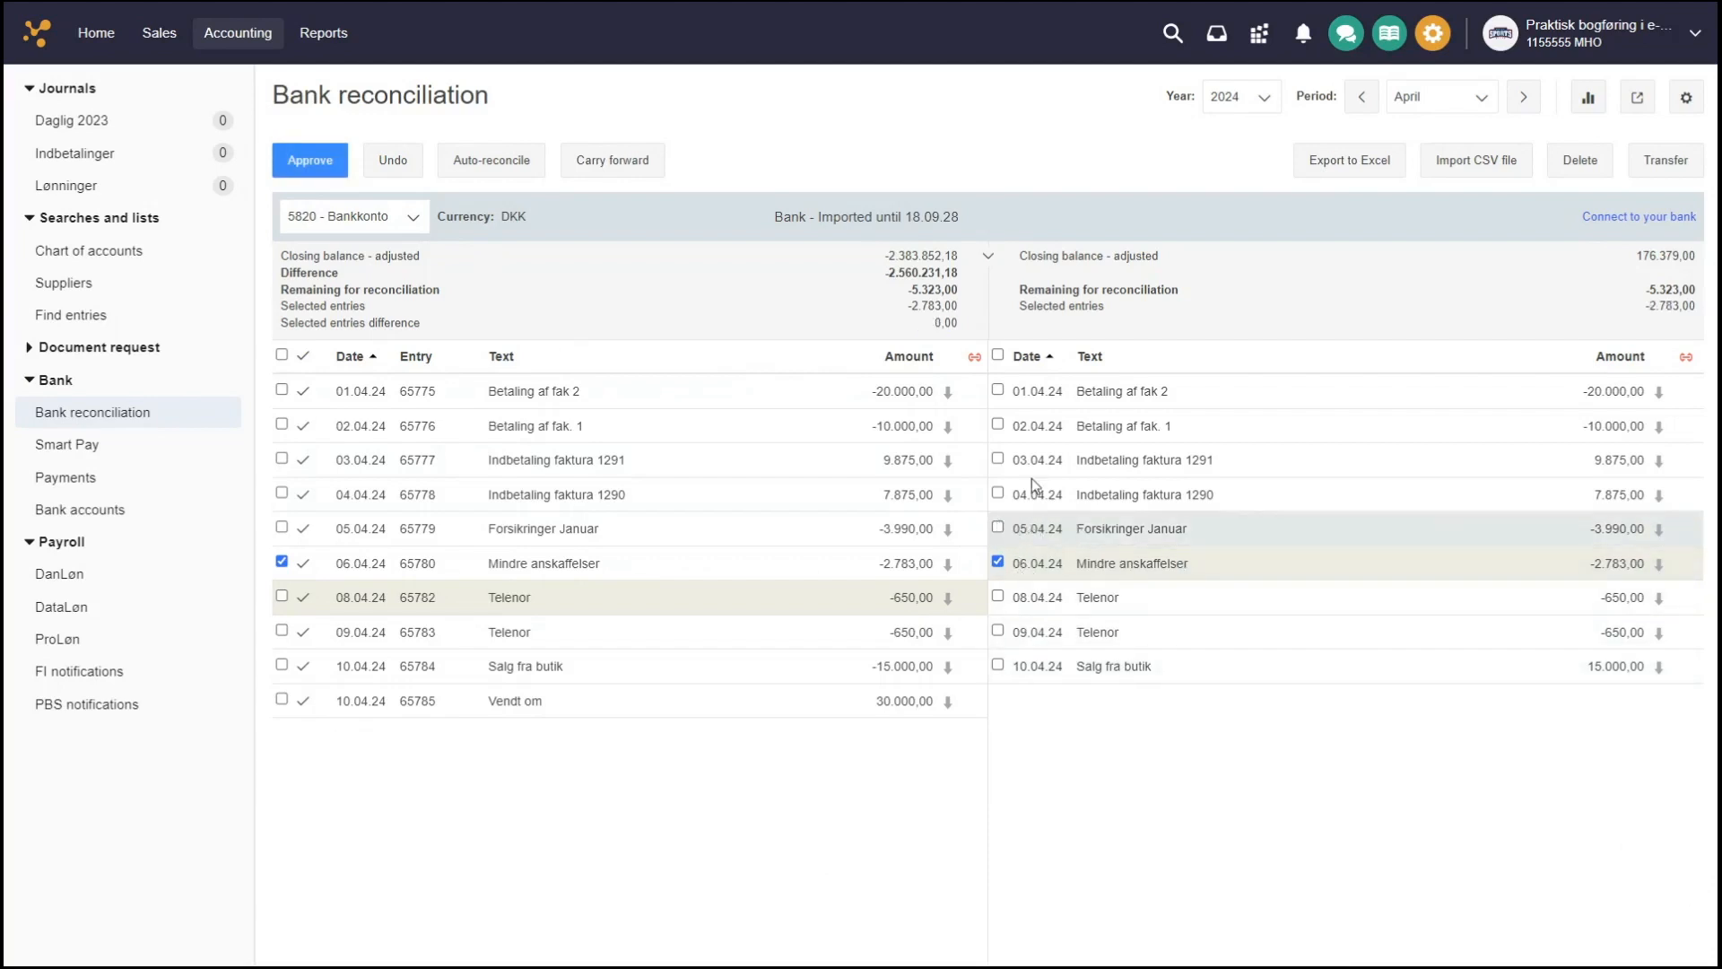
drag(935, 323, 992, 323)
click(985, 325)
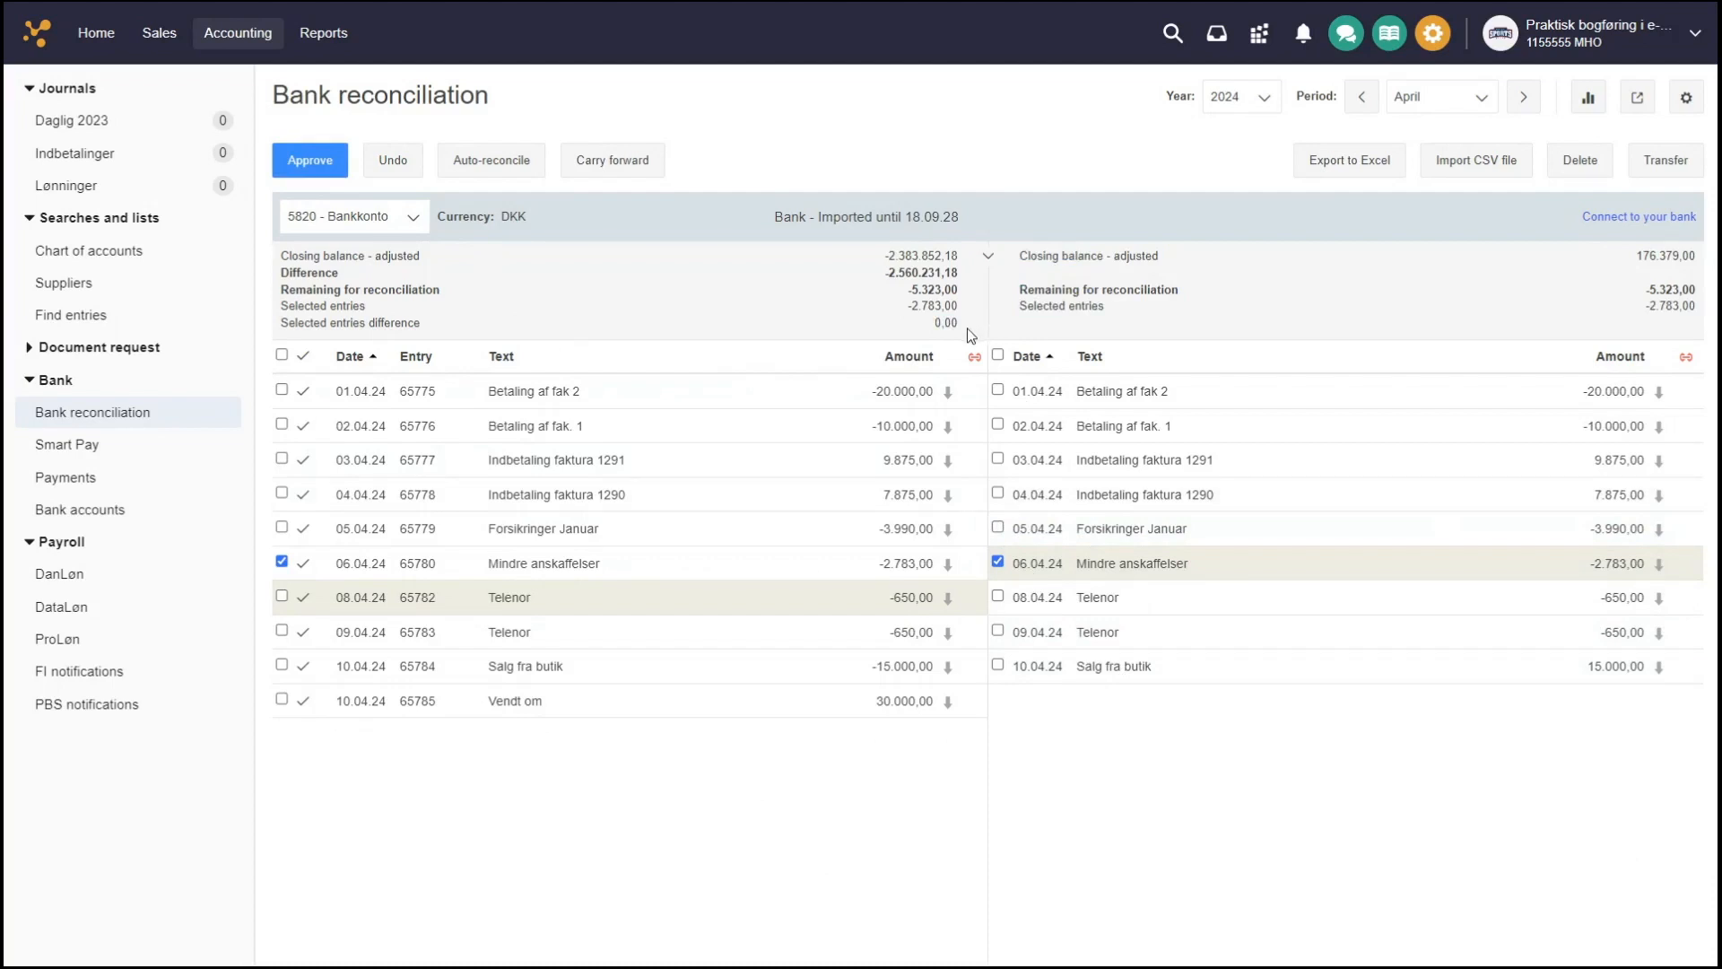
click(322, 176)
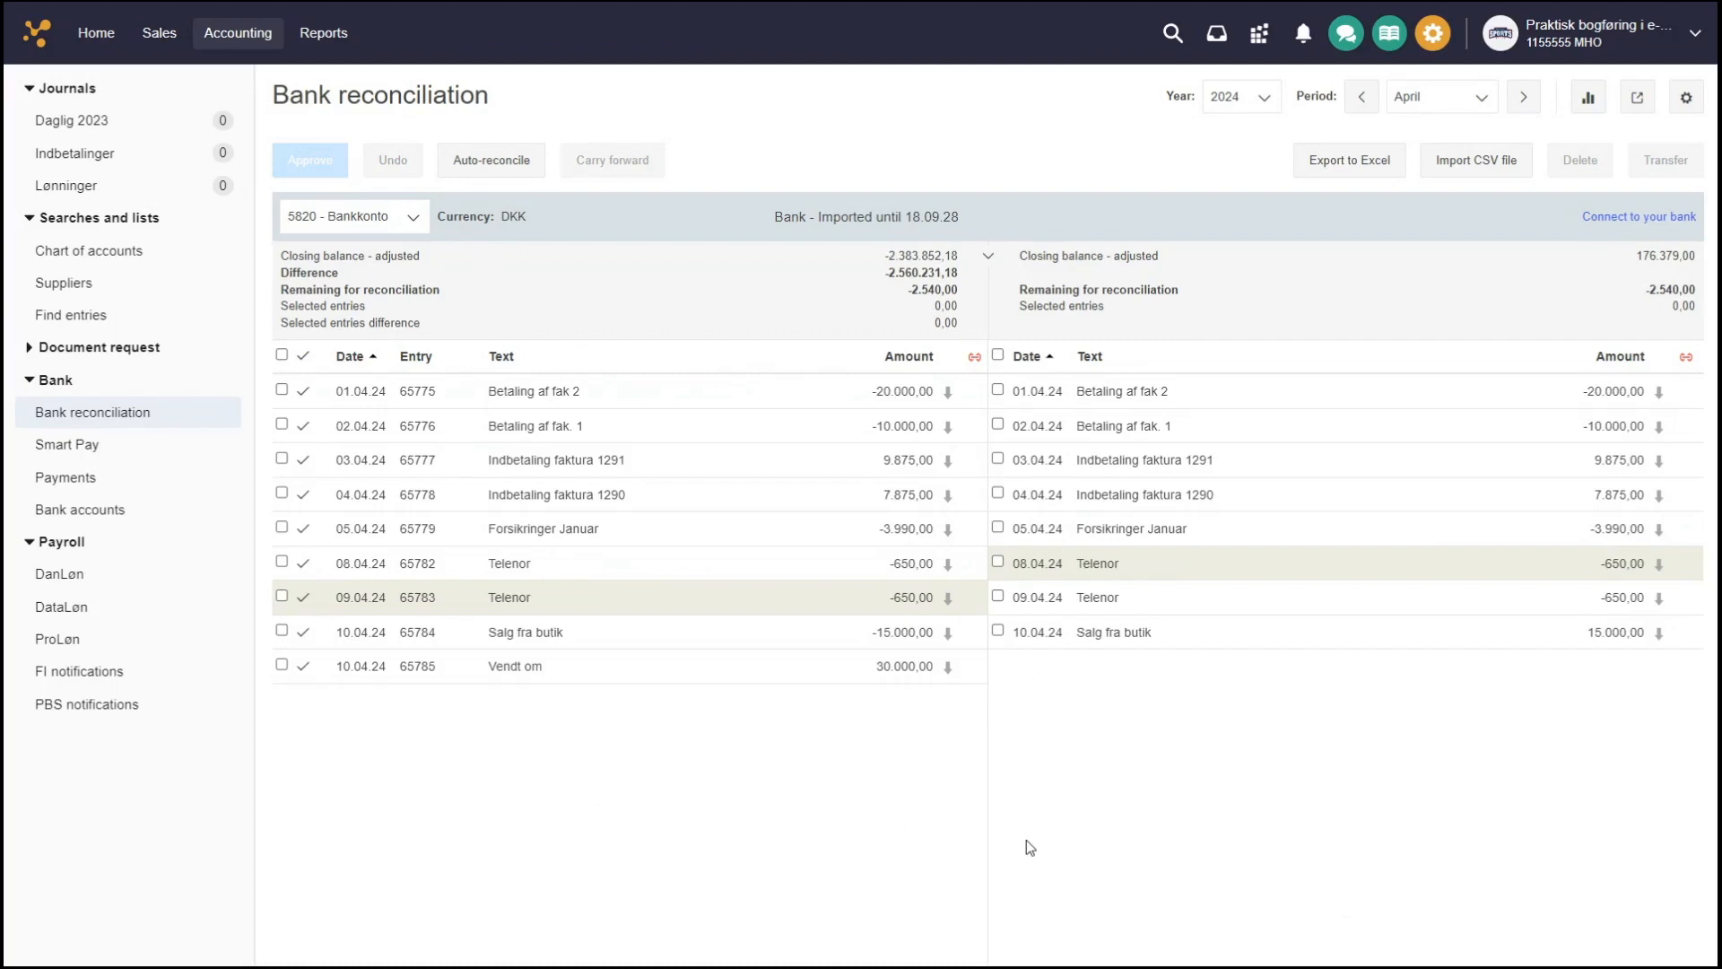
Show the reconciled cash account entries and undo the reconciliation of Mindre anskaffelser and Husleje
click(974, 356)
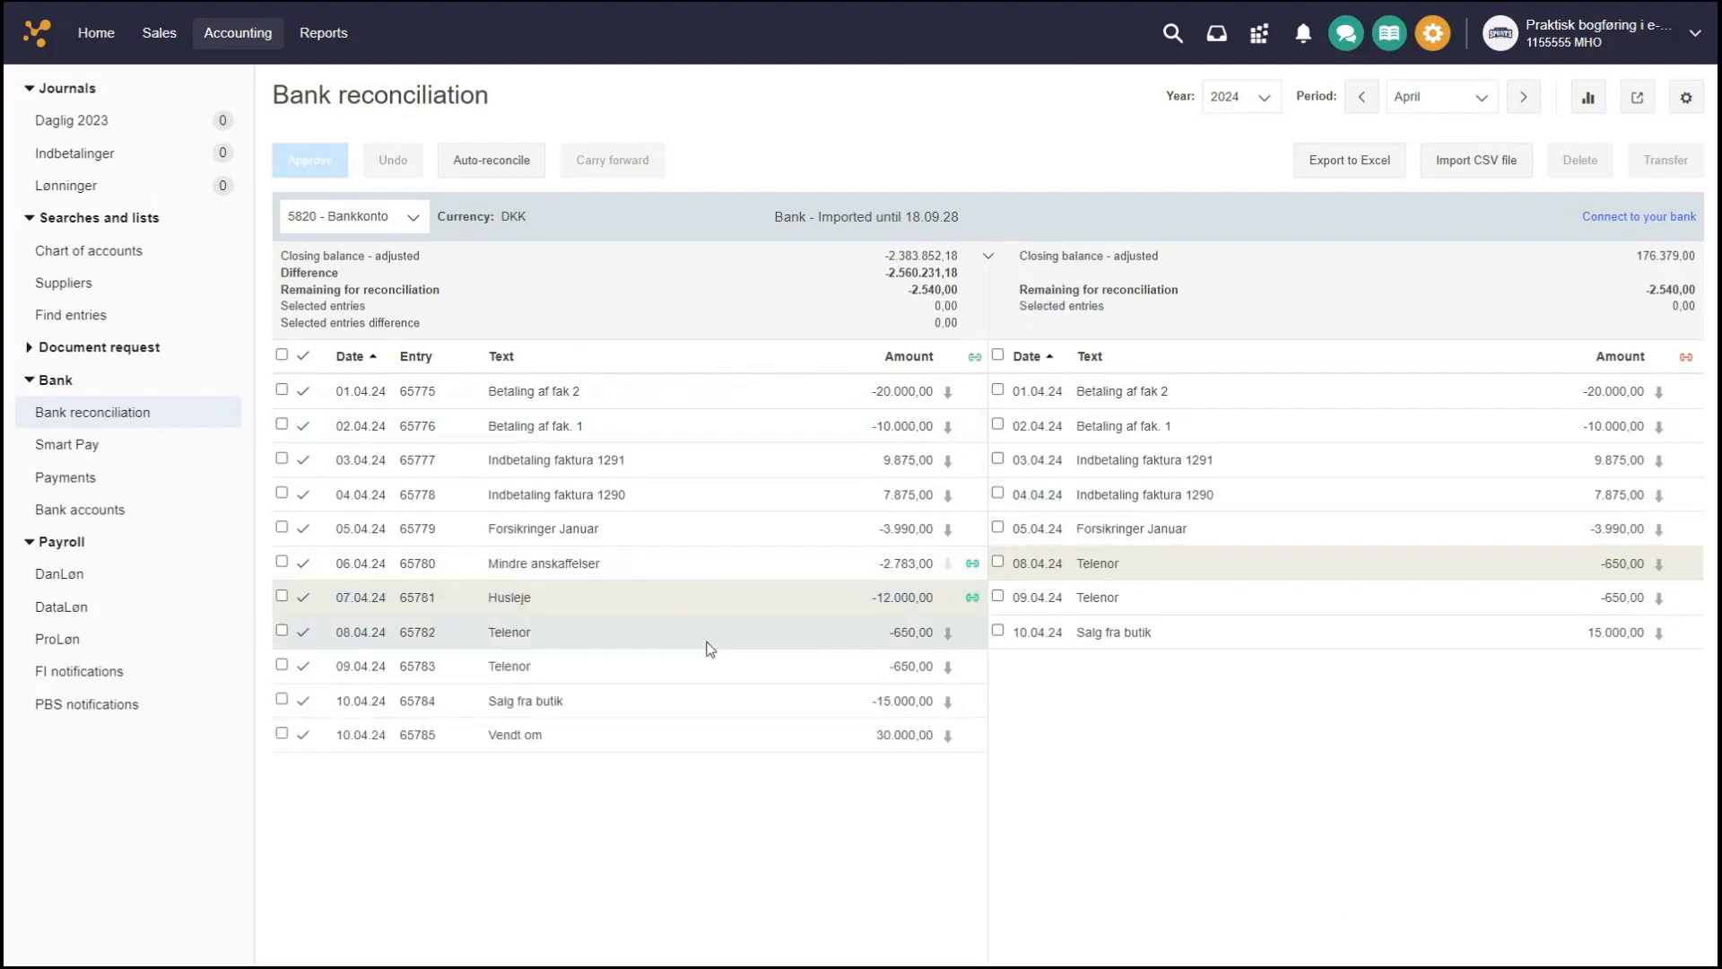
click(282, 562)
click(282, 597)
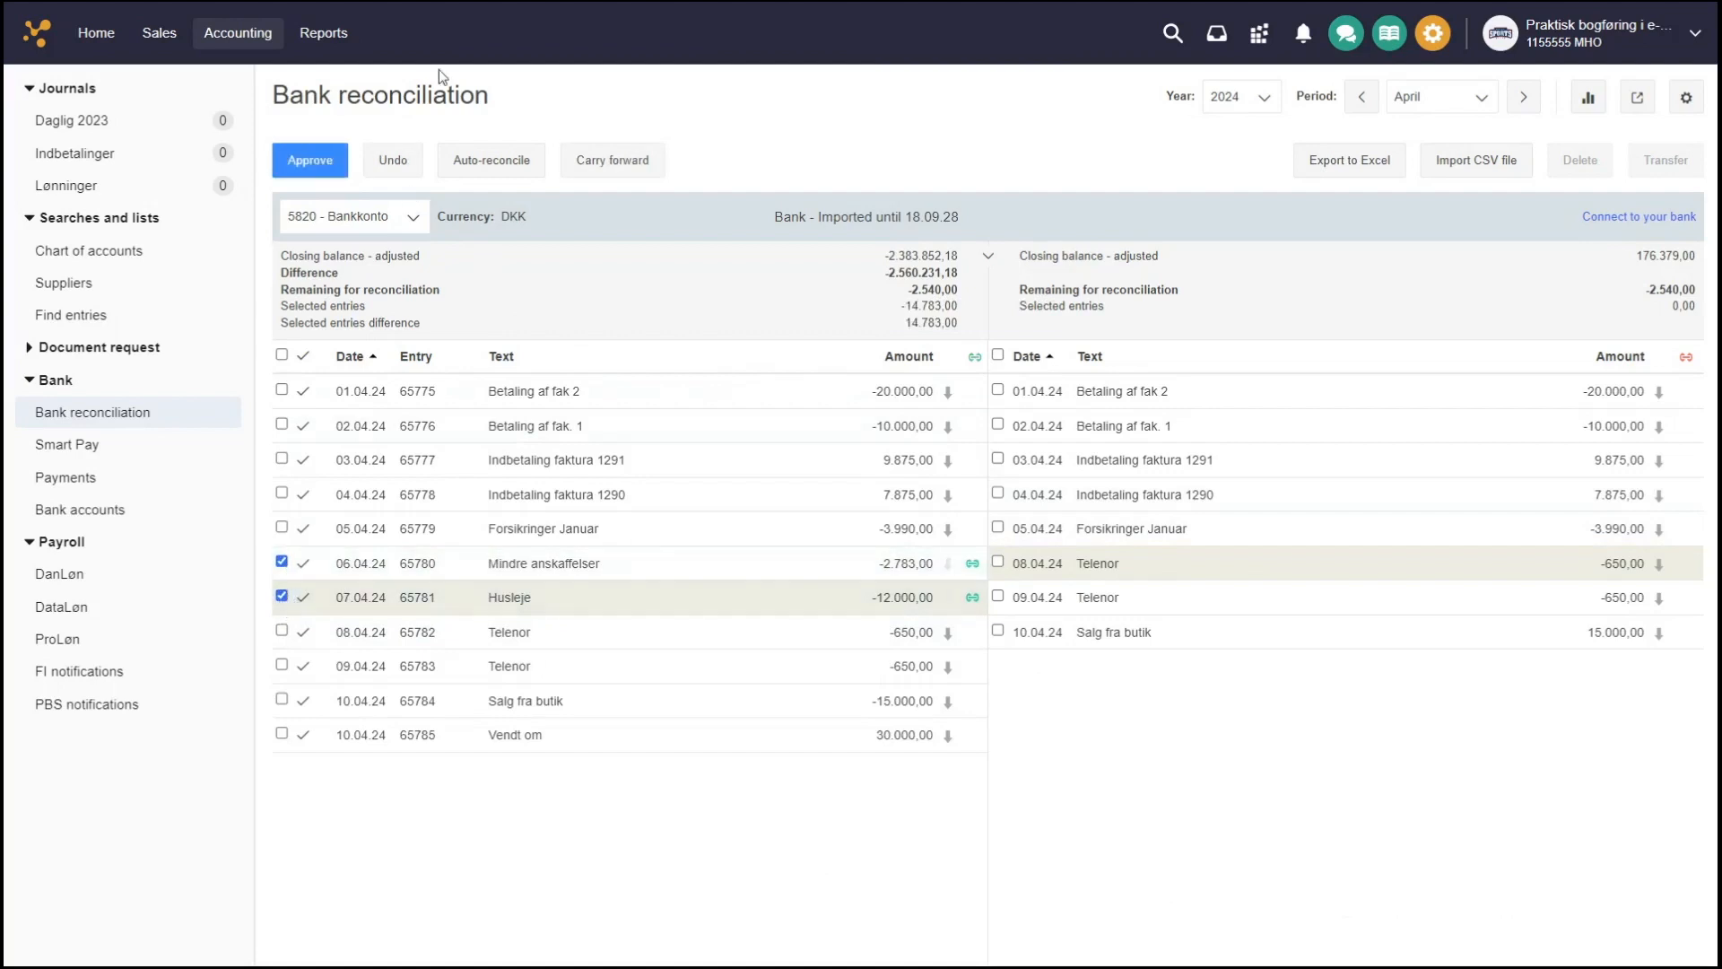
click(384, 166)
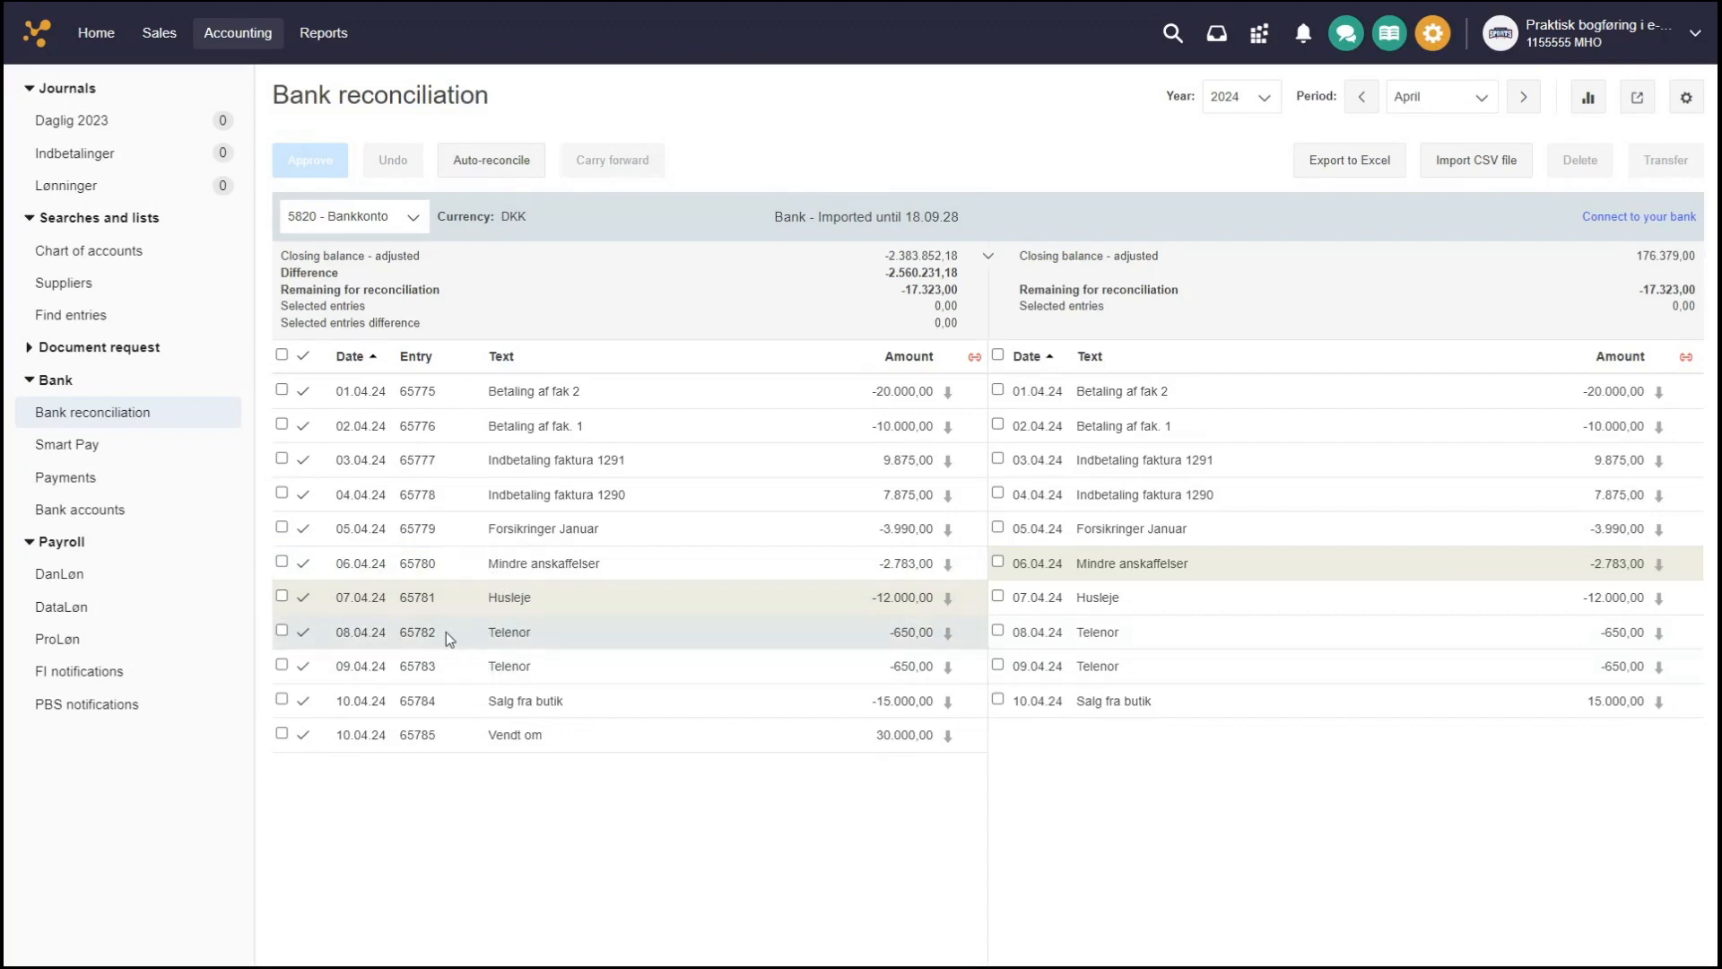
Approve the 08.04.24 Telenor cash account entry against the 09.04.24 Telenor bank statement entry, and auto-reconcile the other April entries
double_click(491, 639)
drag(337, 639, 377, 639)
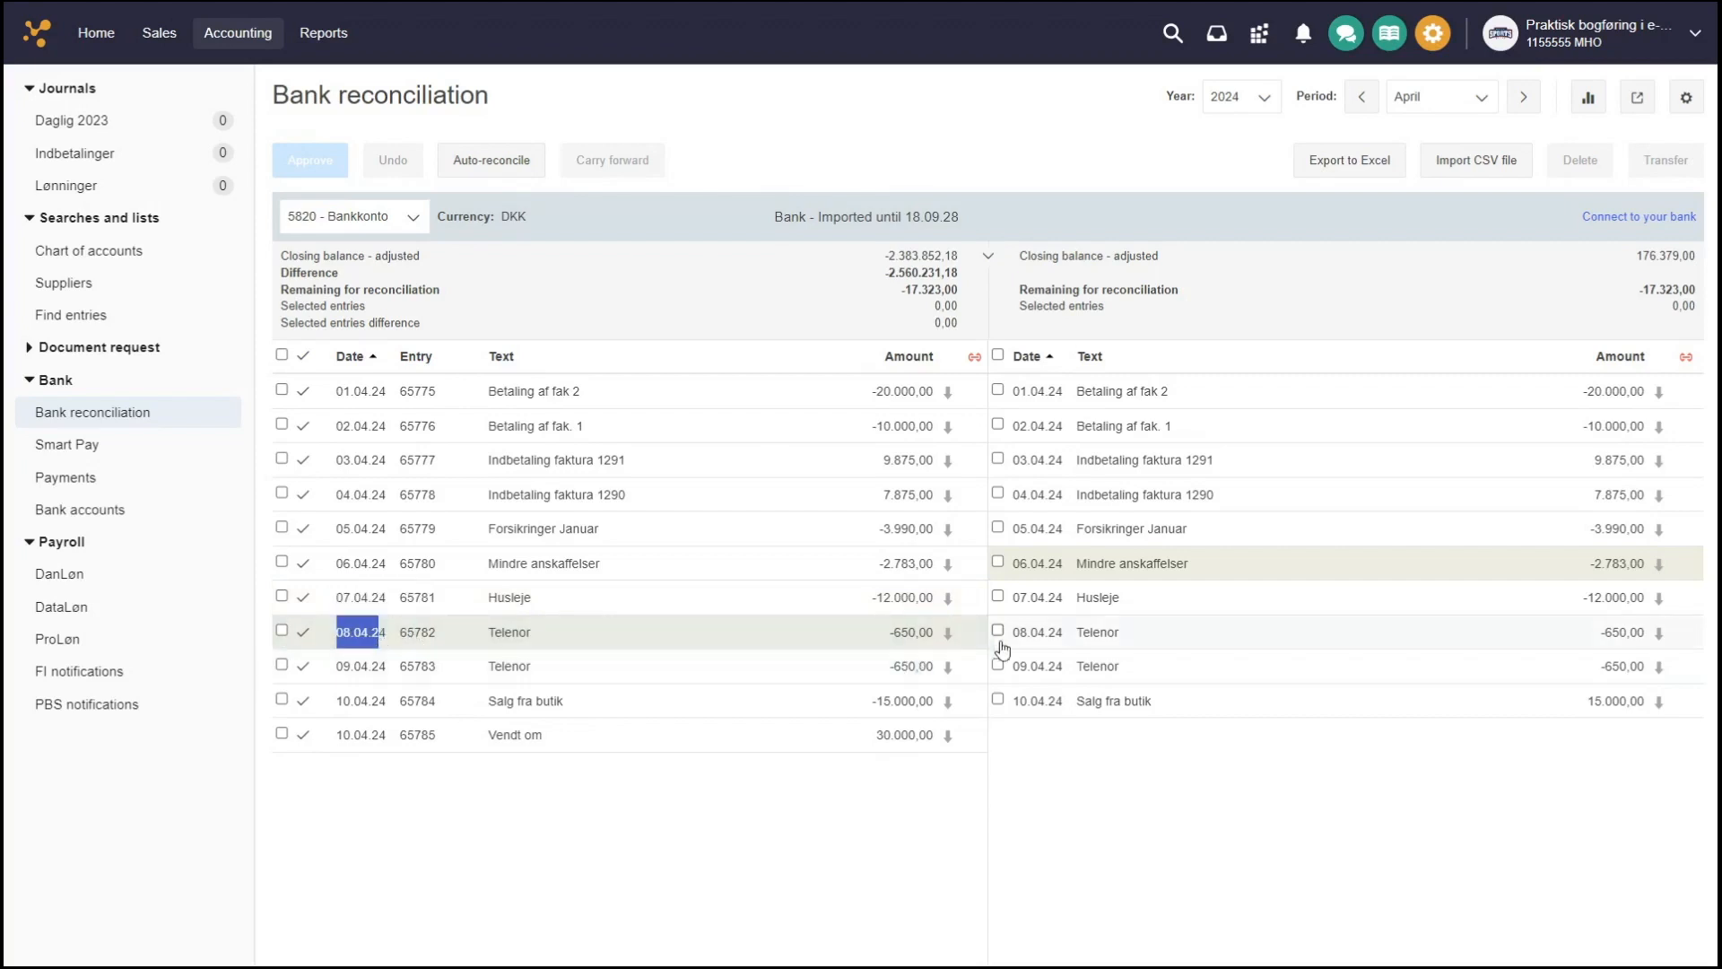
drag(1014, 667, 1048, 666)
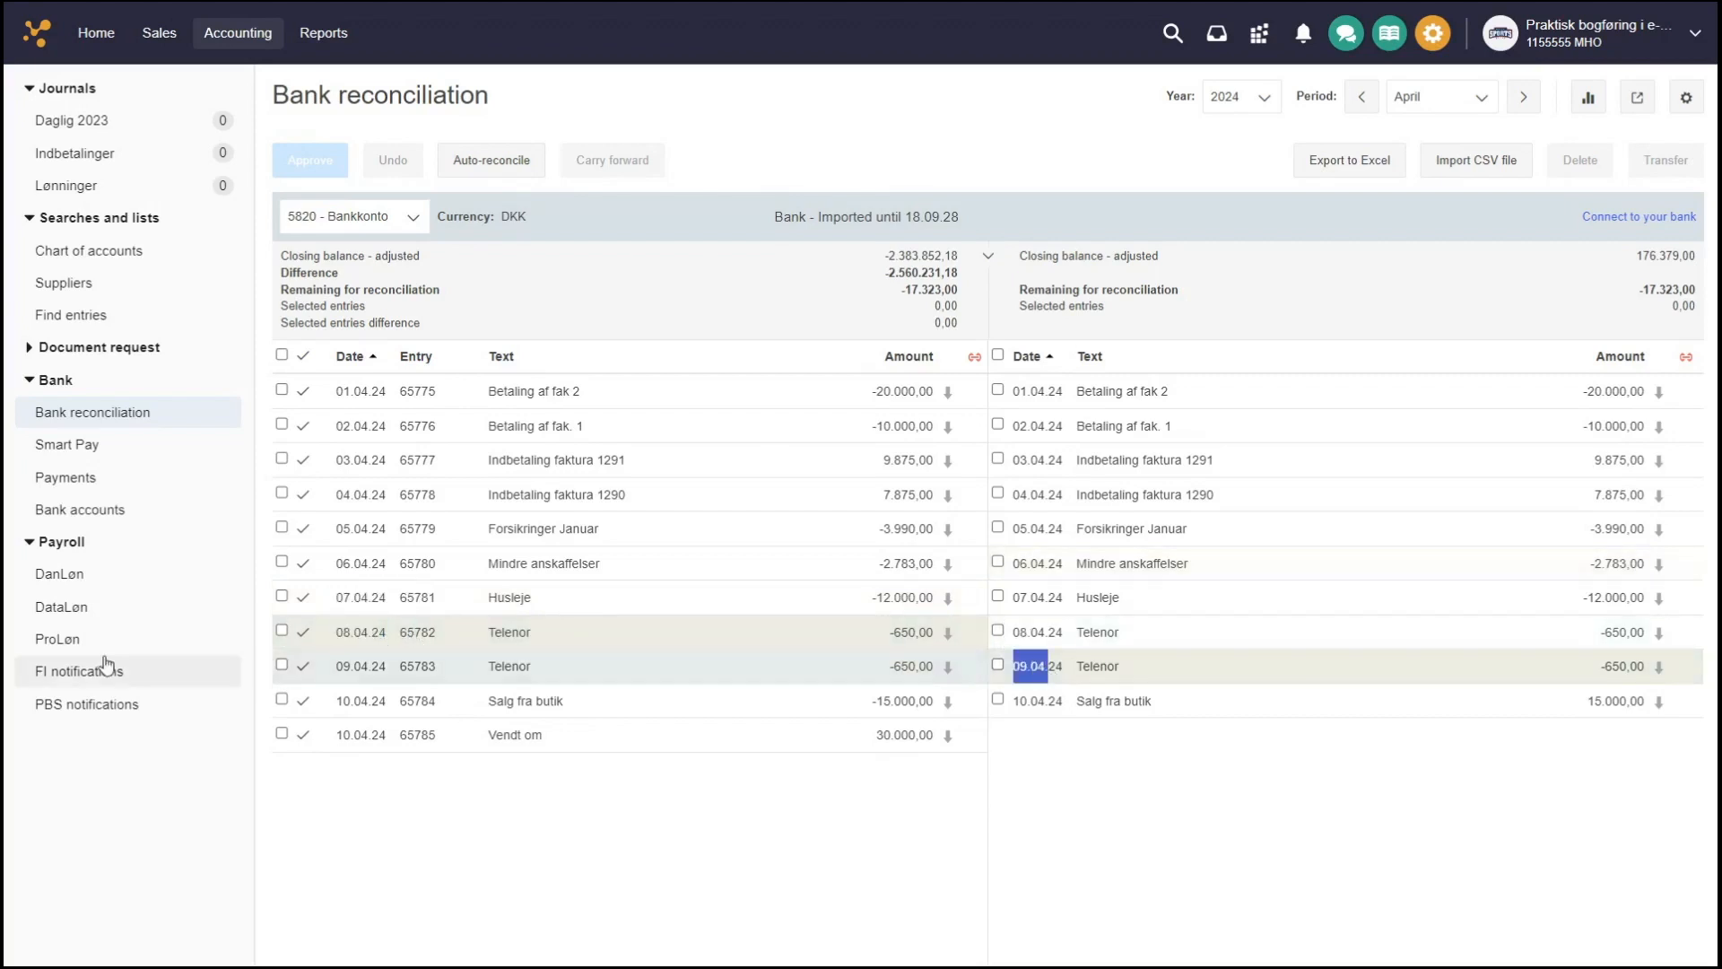
click(281, 631)
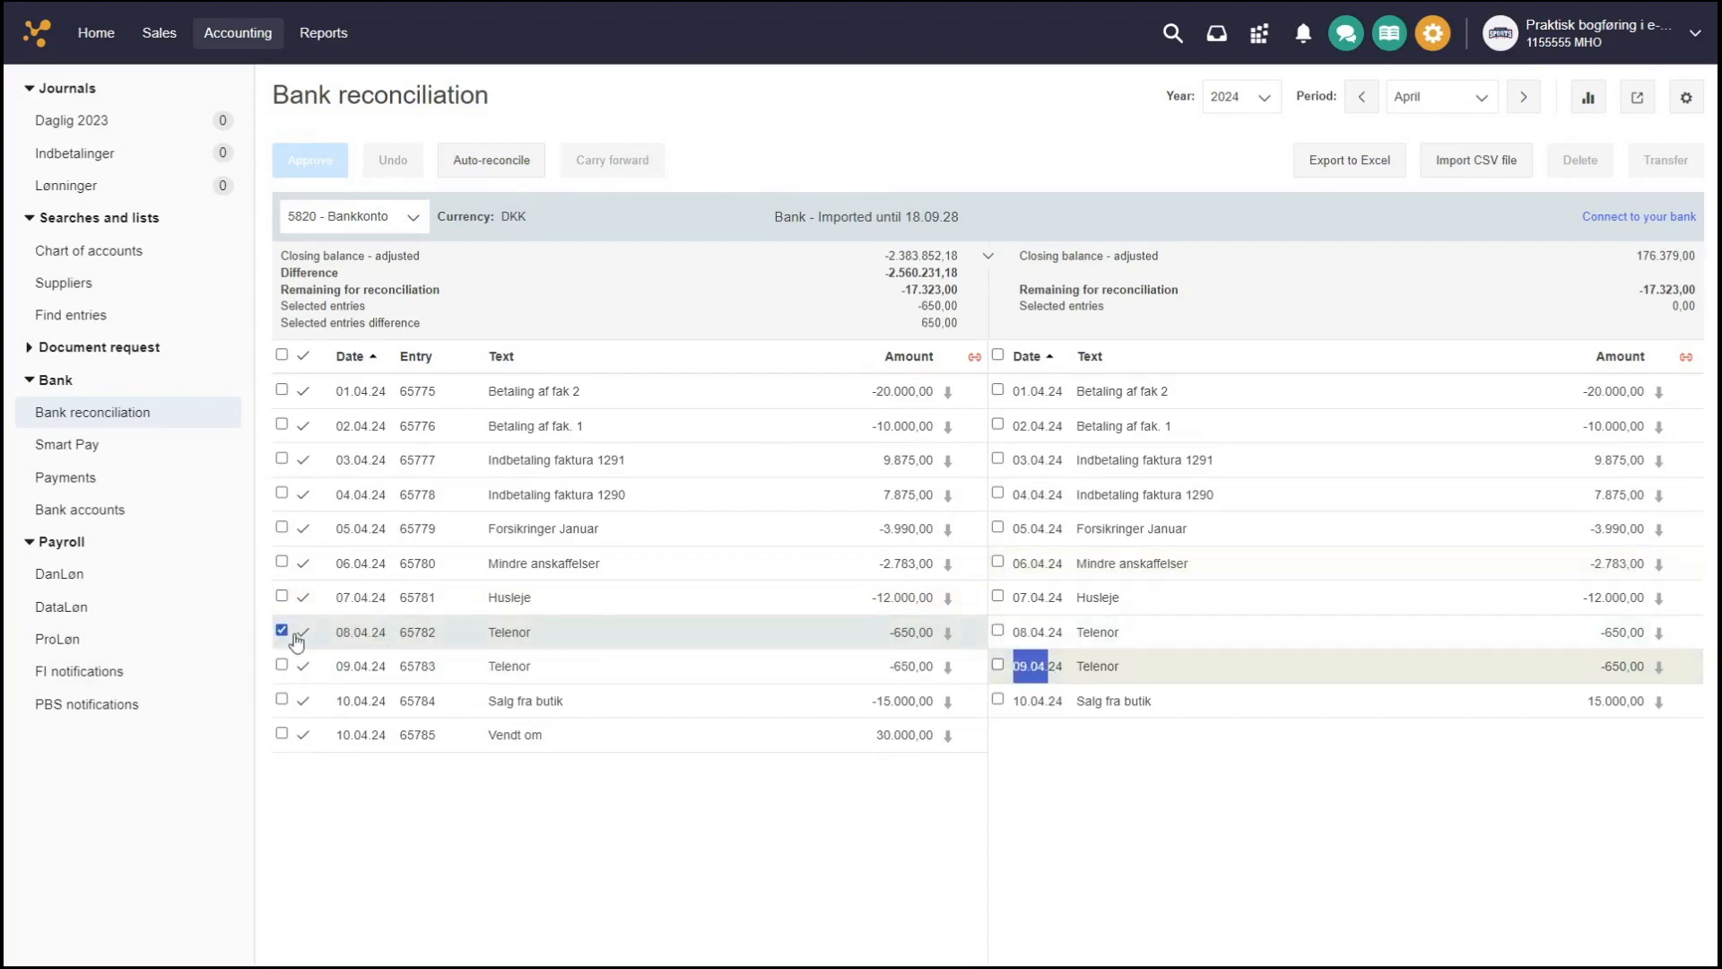
click(998, 664)
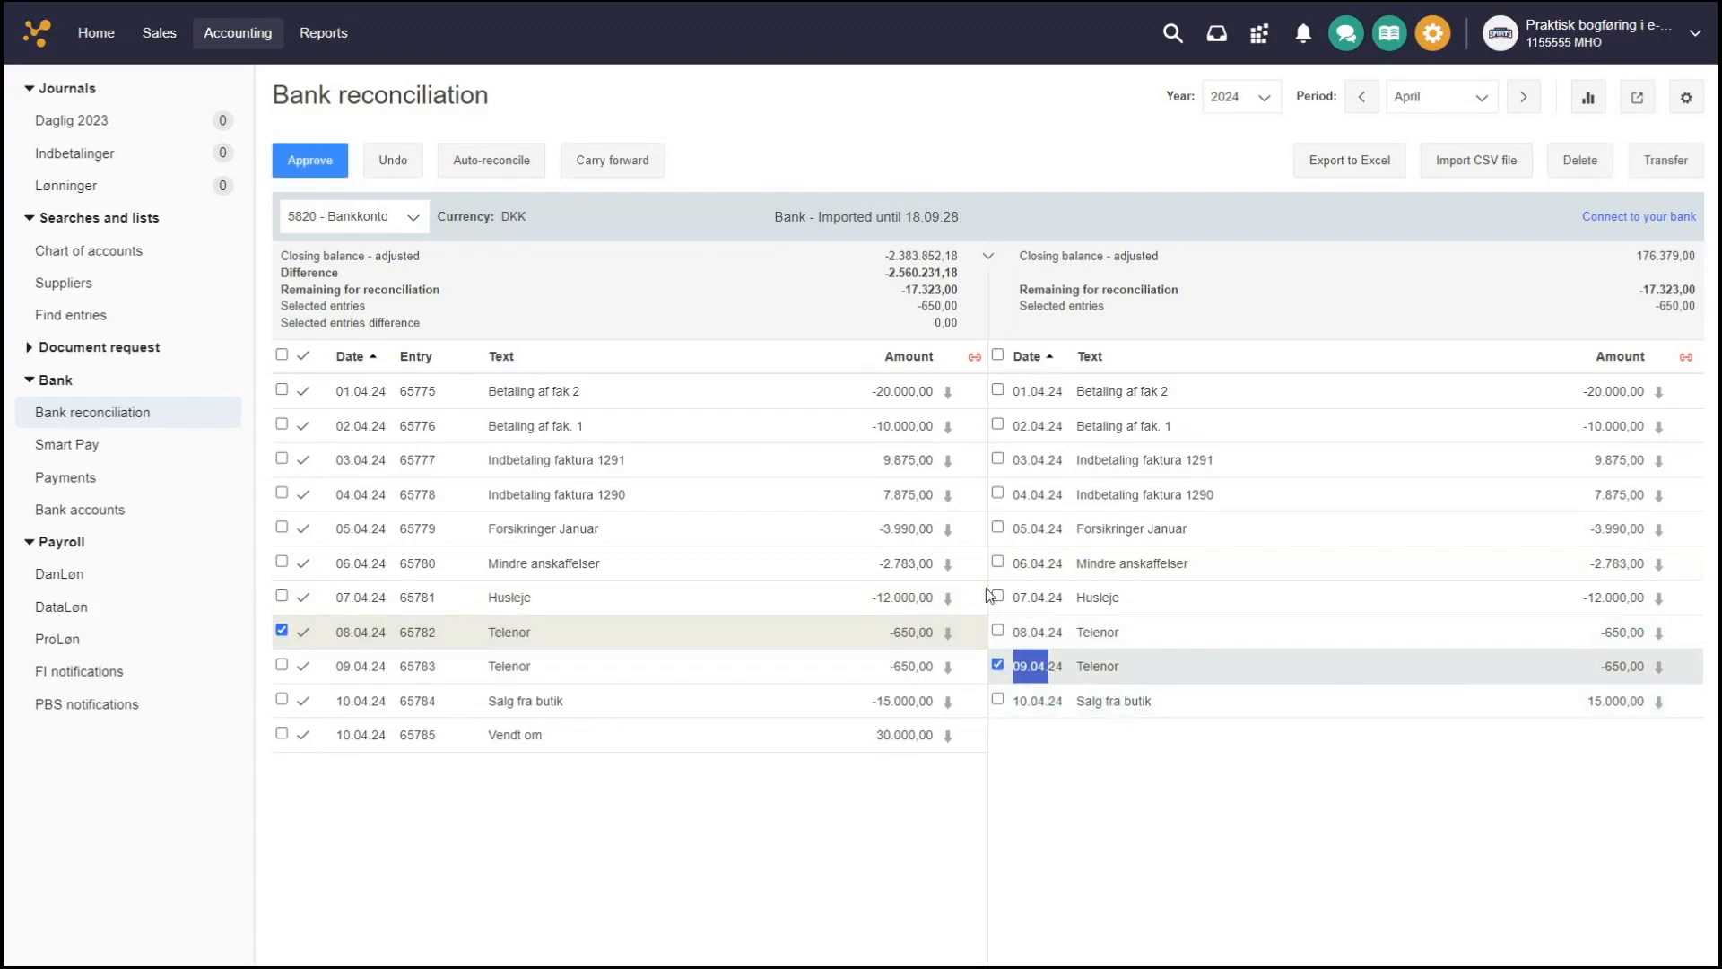
drag(933, 321, 963, 328)
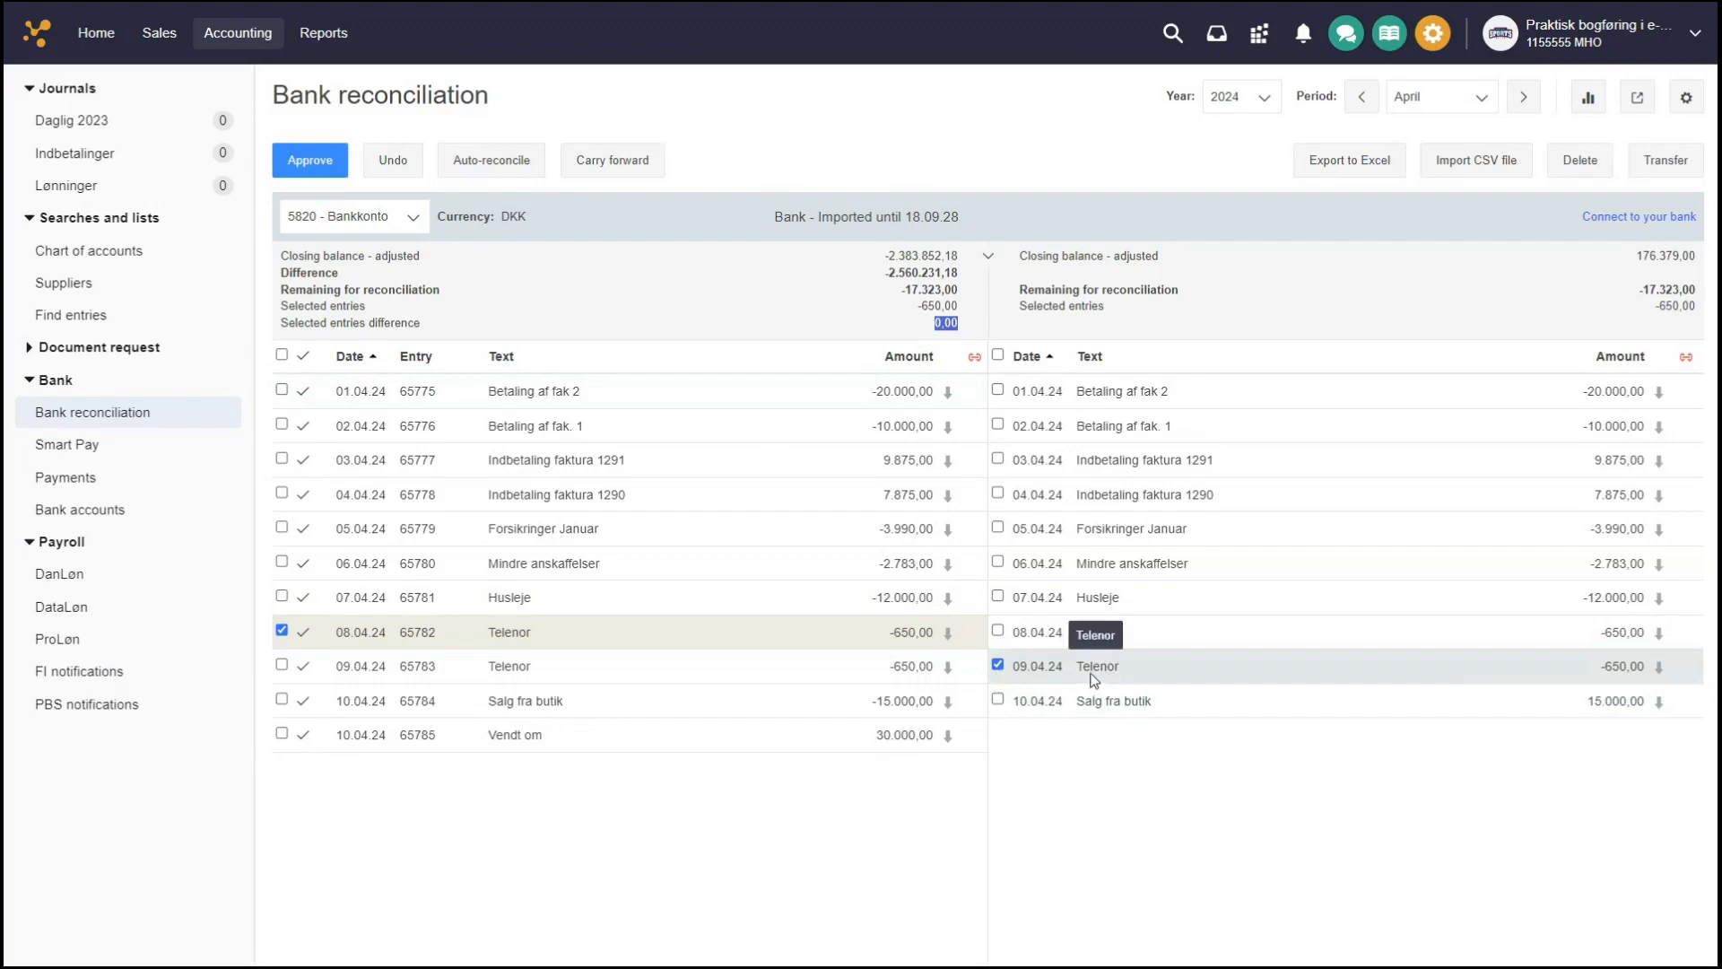
click(940, 328)
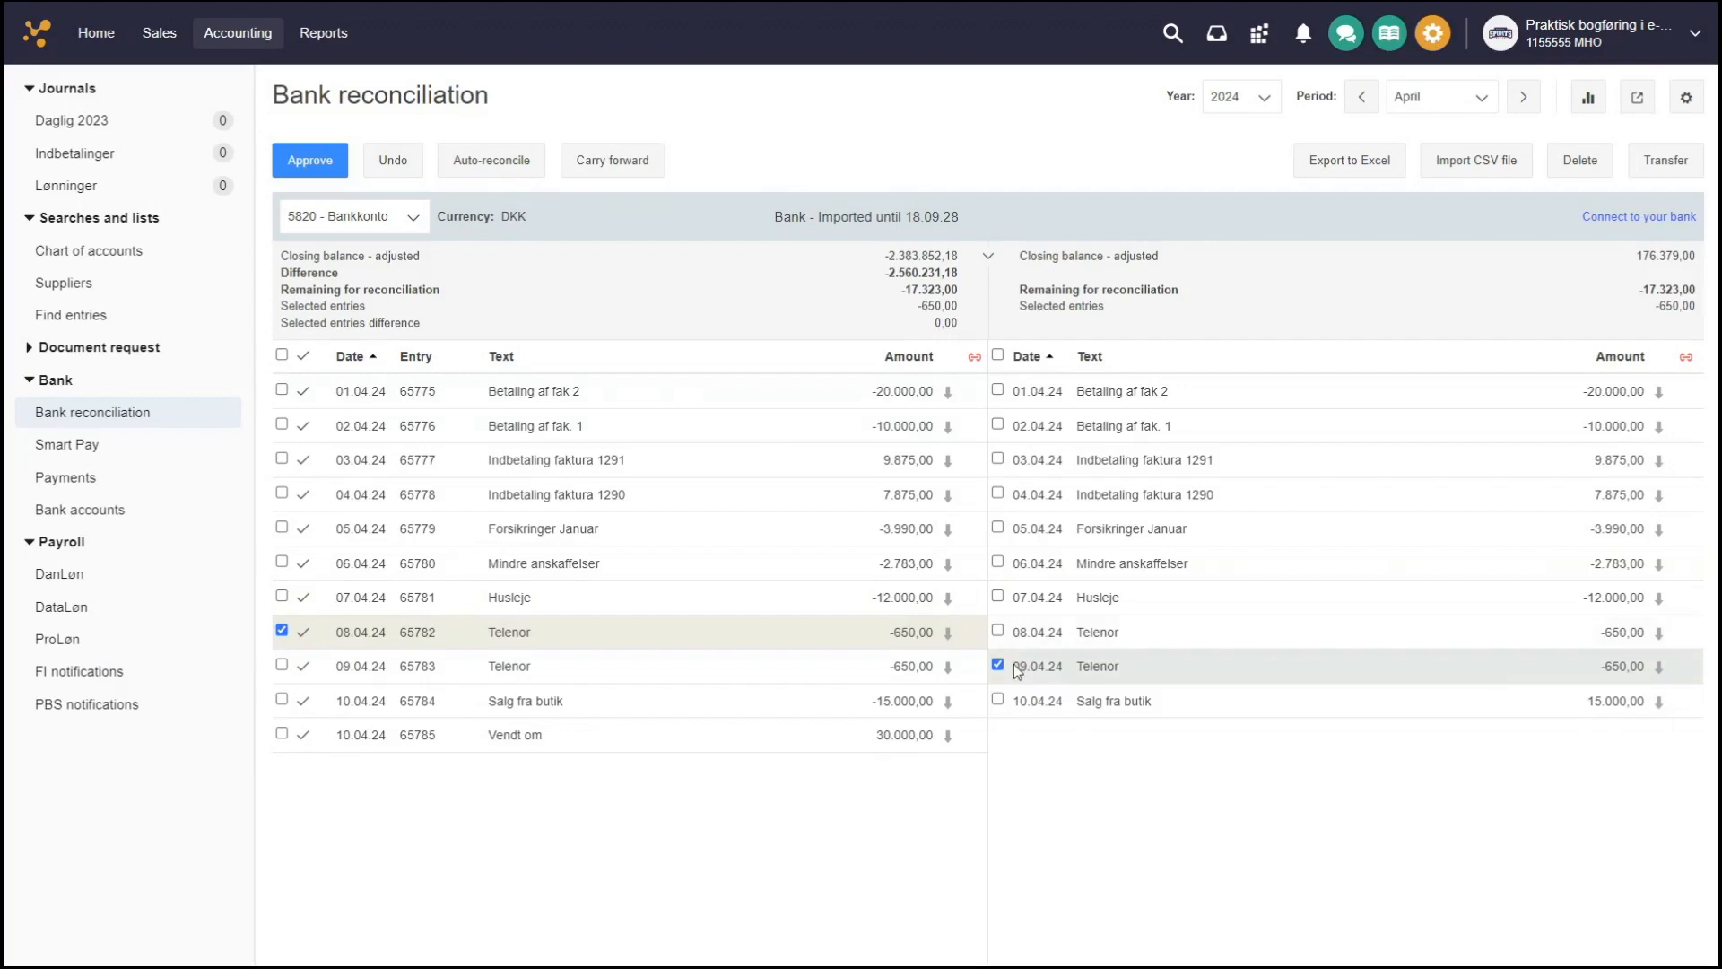
click(309, 159)
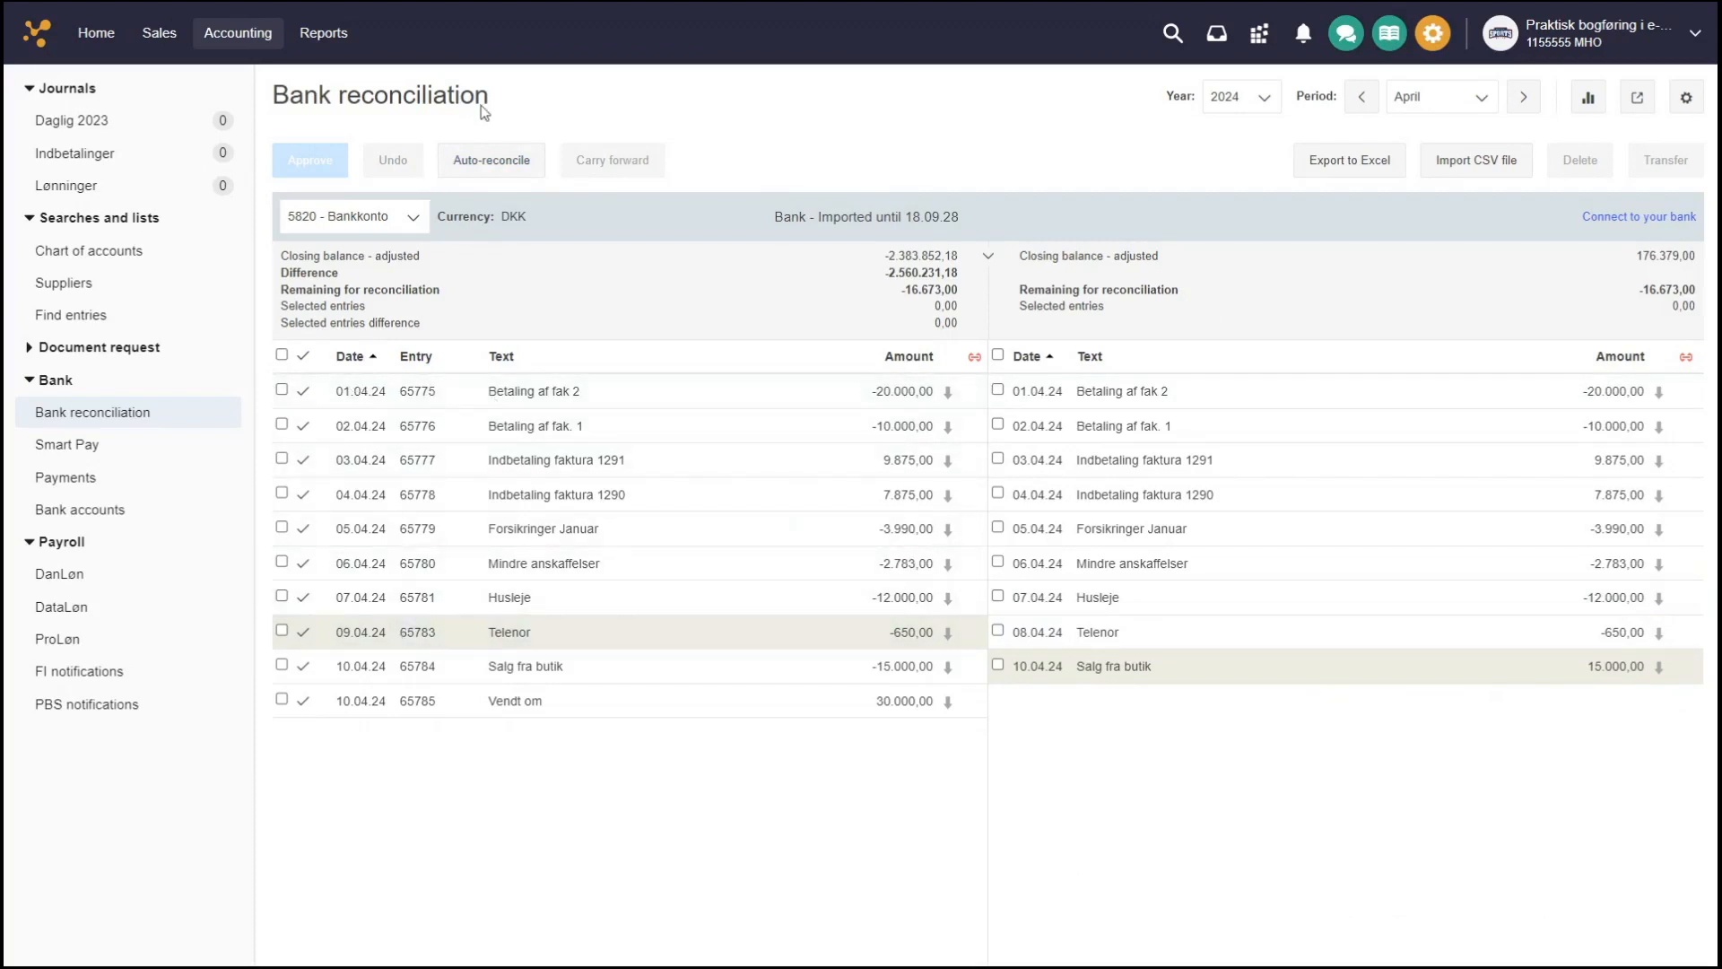
click(500, 174)
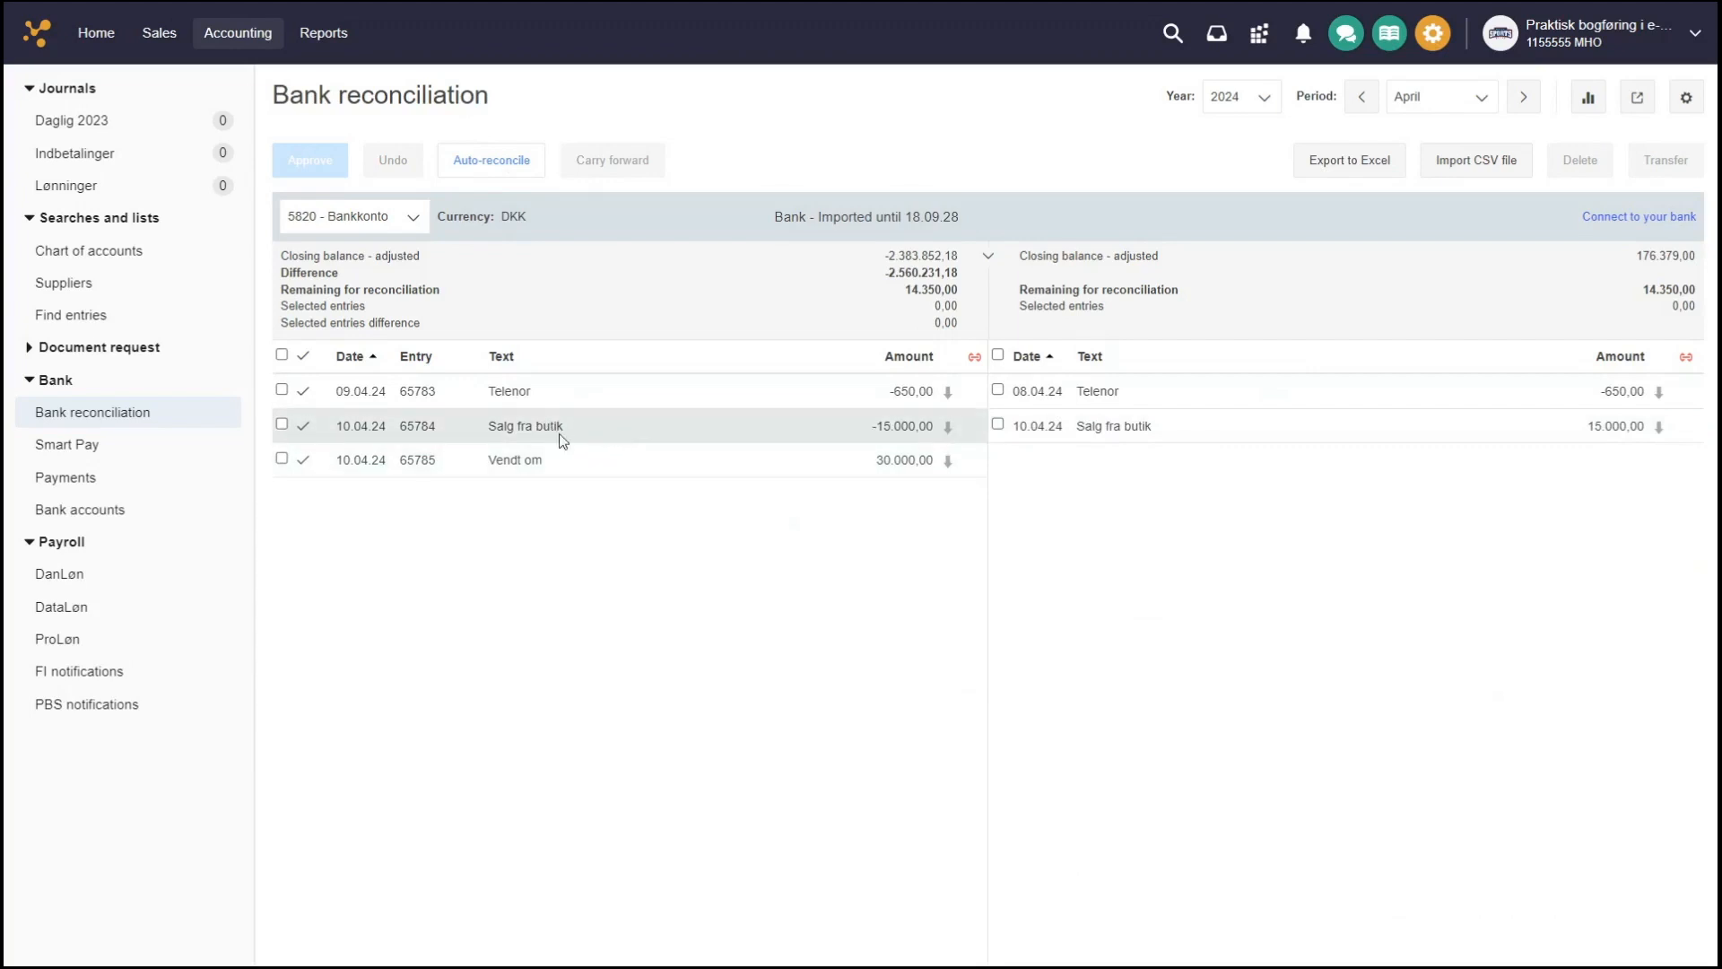
Reconcile the 10.04.24 Salg fra butik and Vendt om cash account entries with the single Salg fra butik bank statement entry
drag(581, 425, 485, 432)
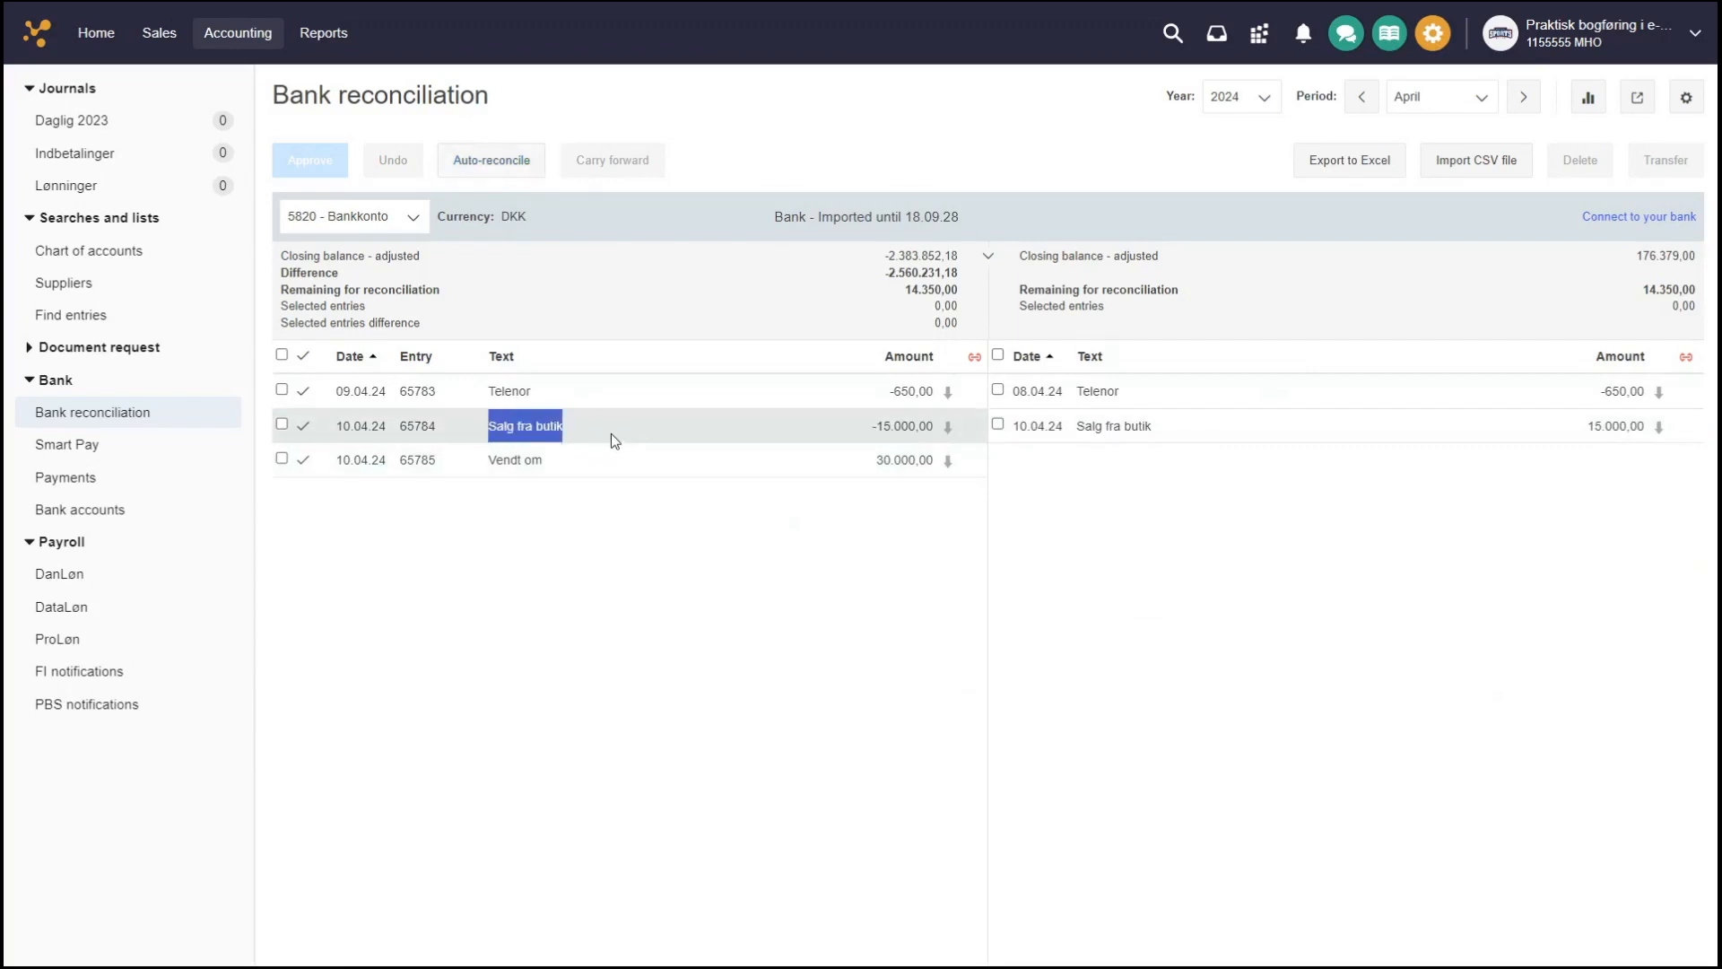
drag(611, 433, 933, 438)
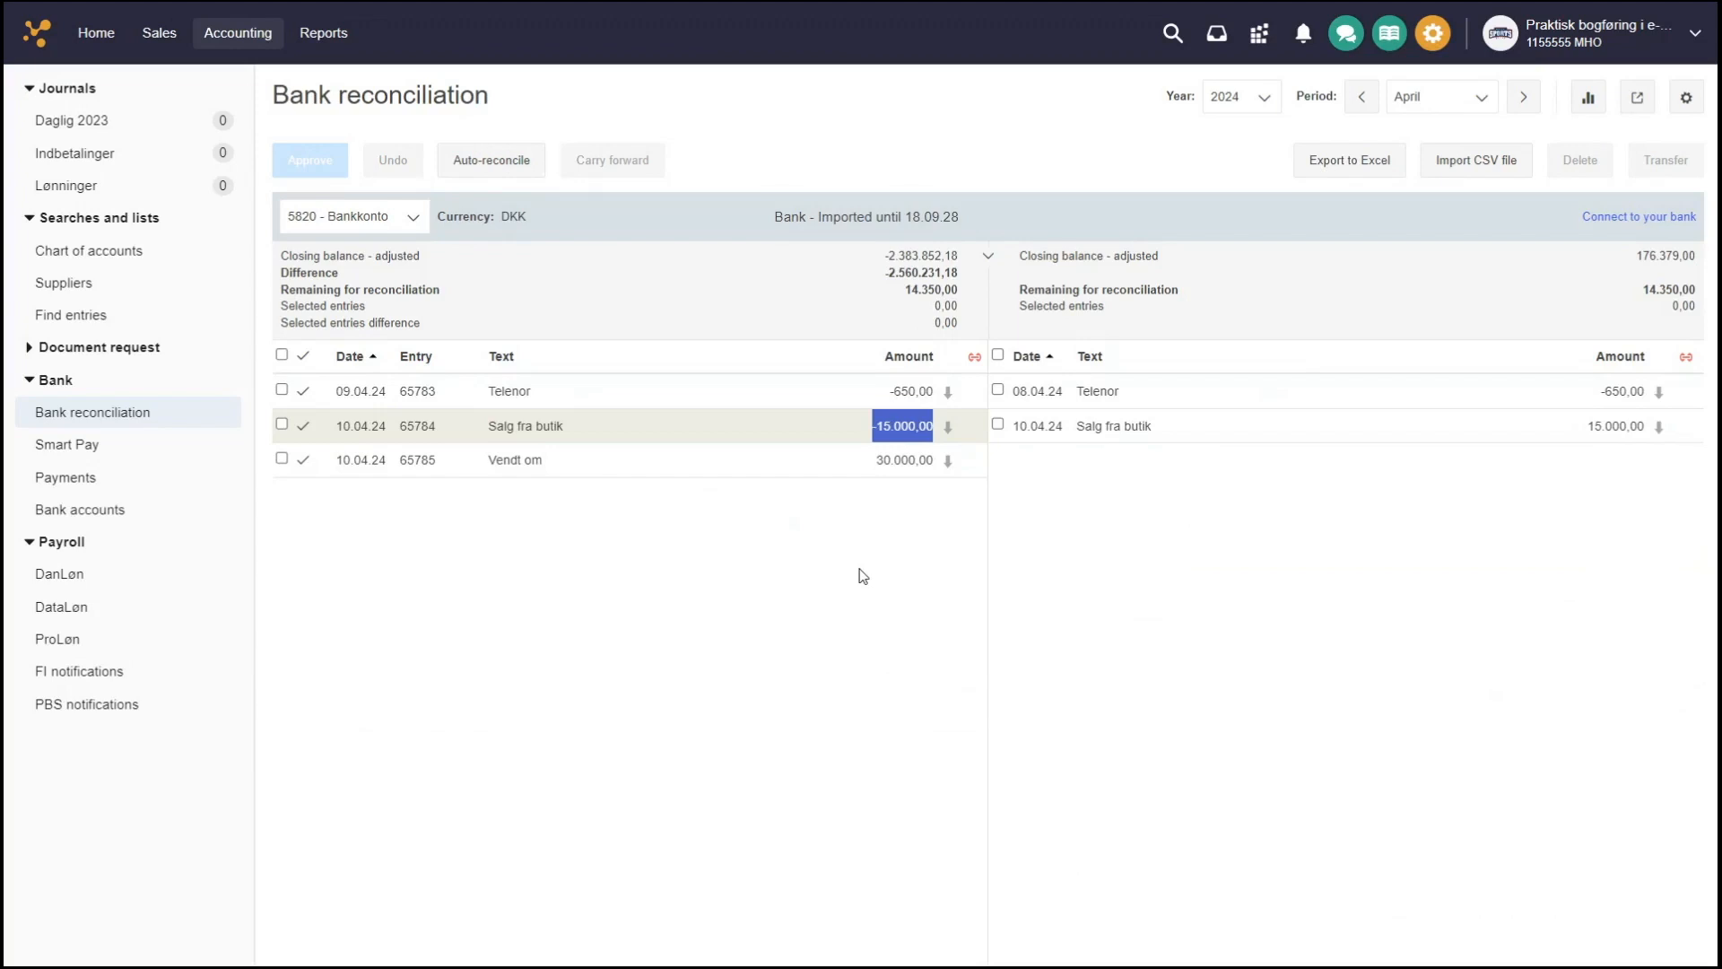
click(709, 462)
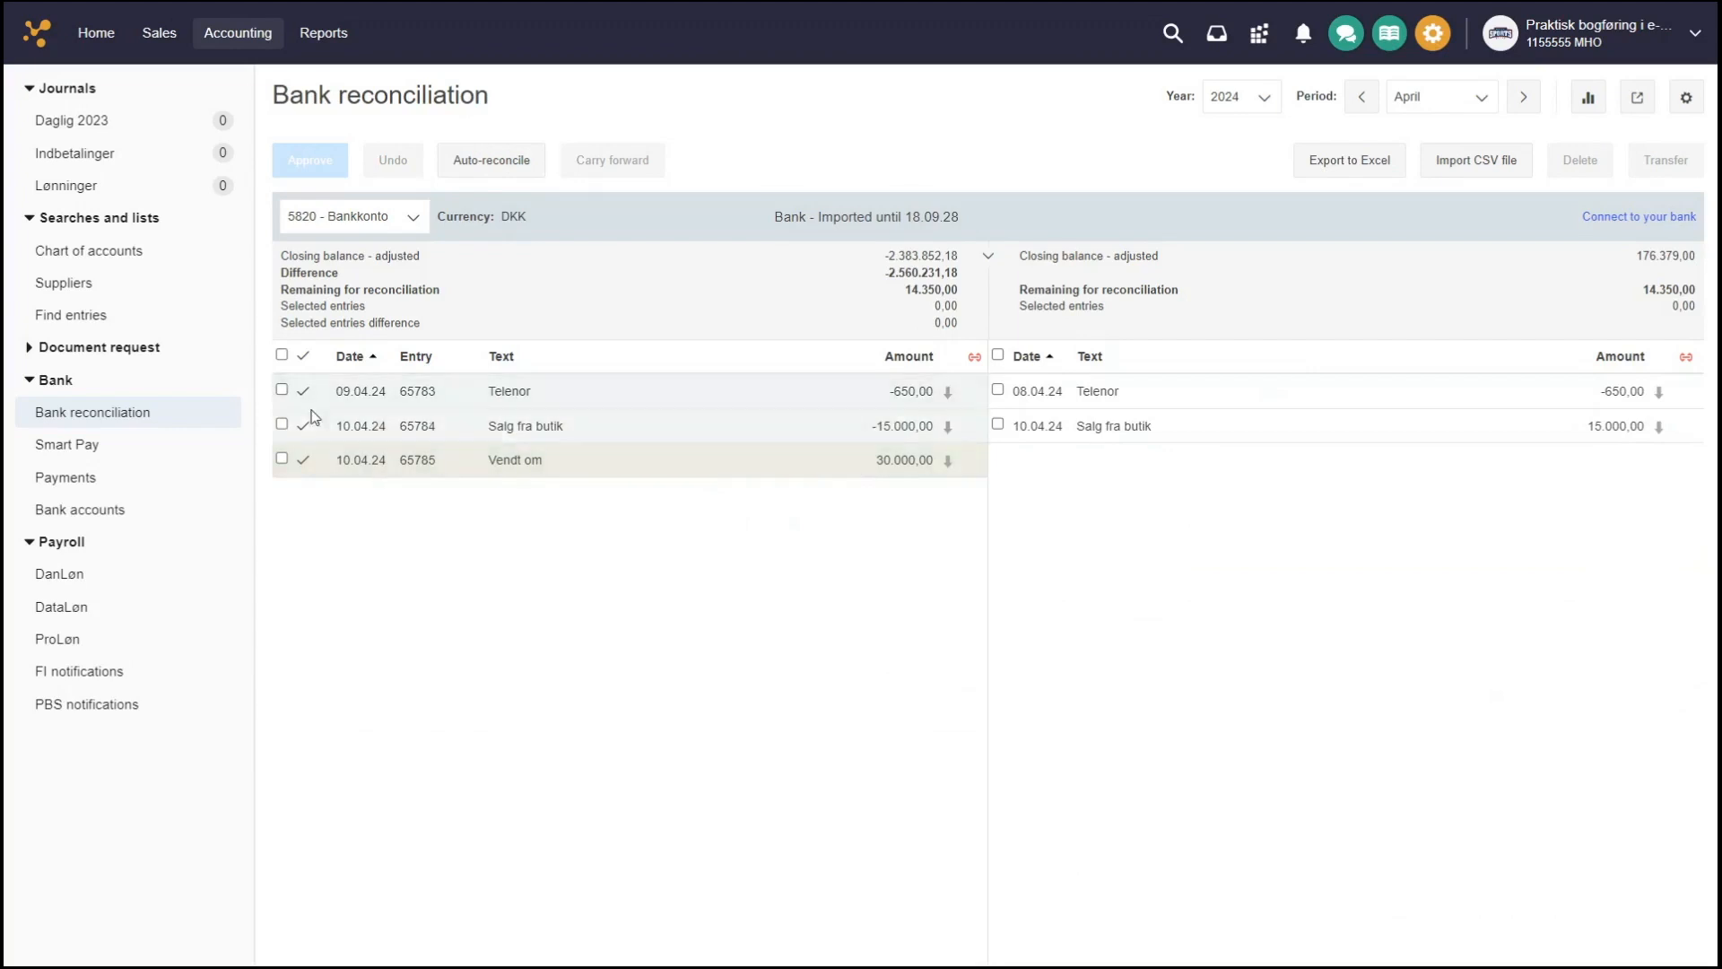
click(282, 425)
click(282, 459)
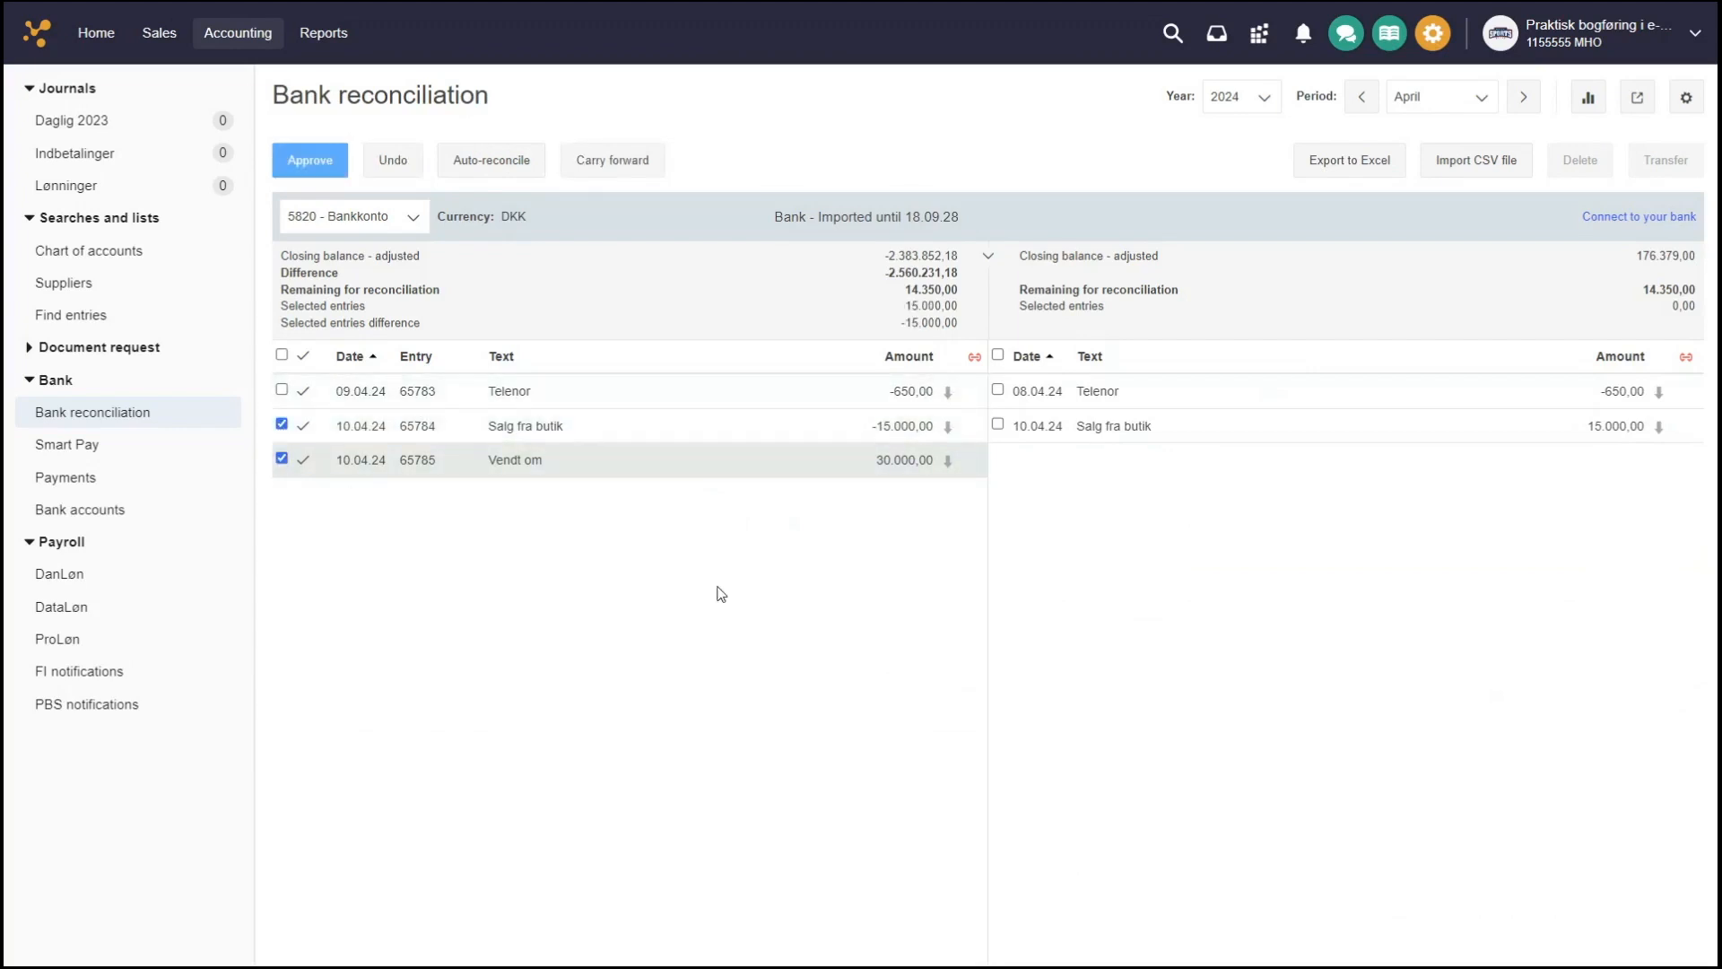
click(995, 425)
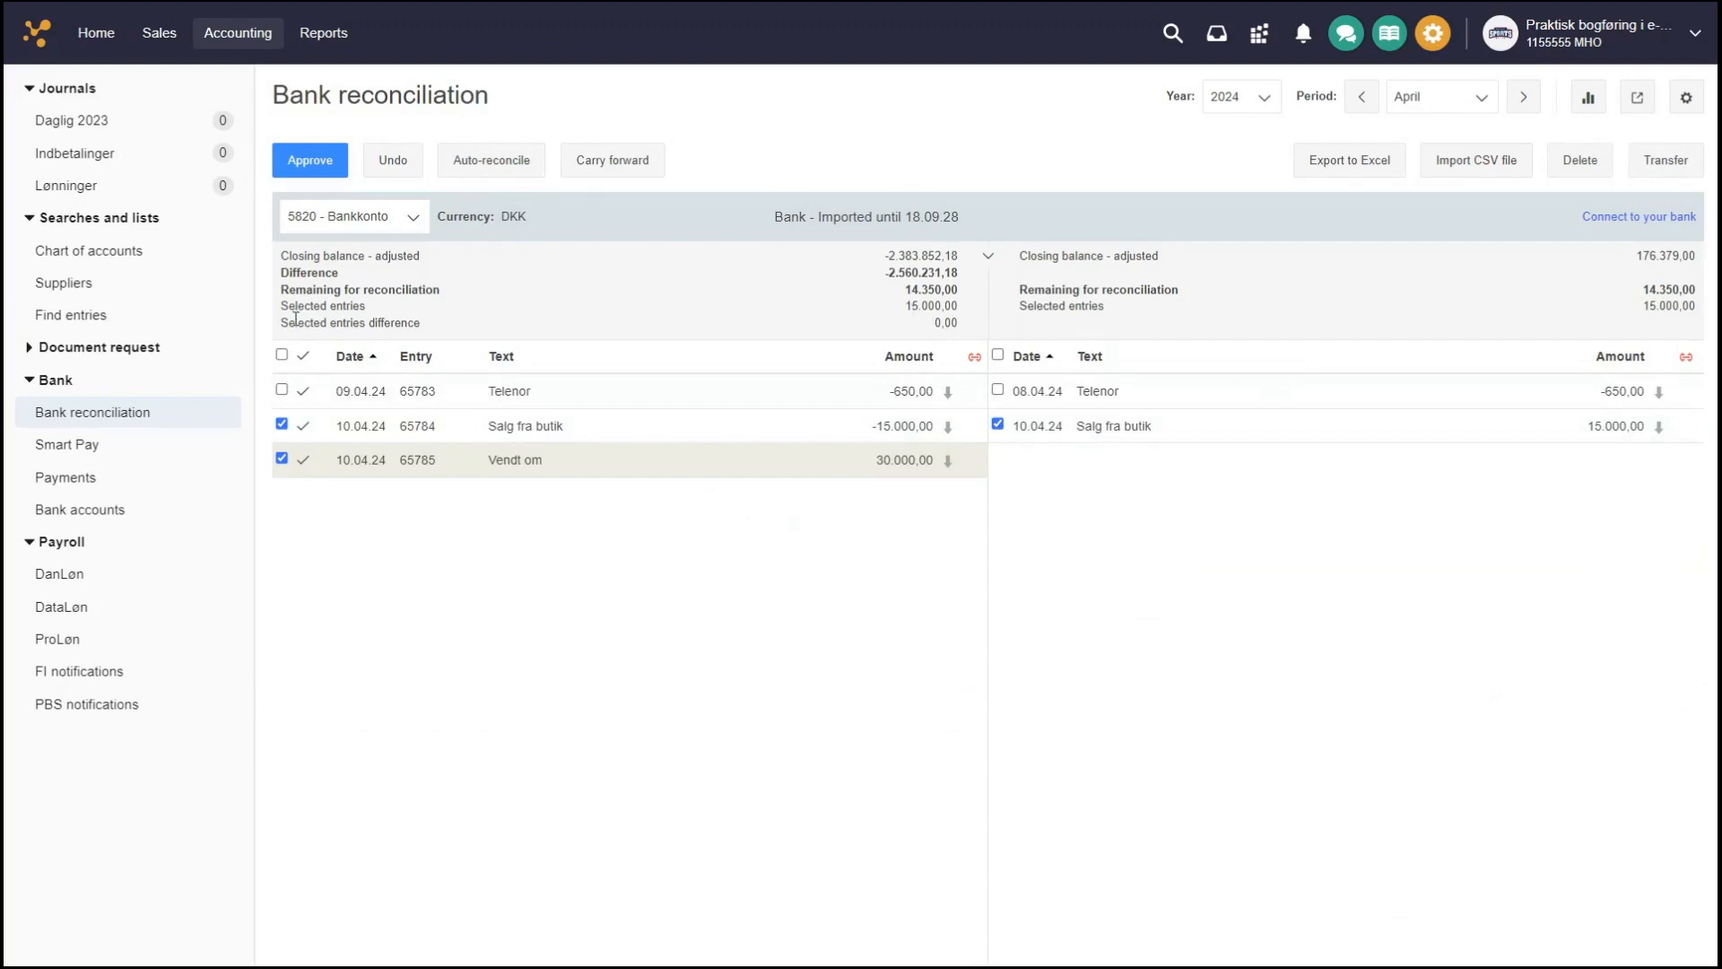
double_click(945, 325)
click(309, 161)
Reconcile the 09.04.24 Telenor cash account entry with the 08.04.24 Telenor bank statement entry
click(281, 389)
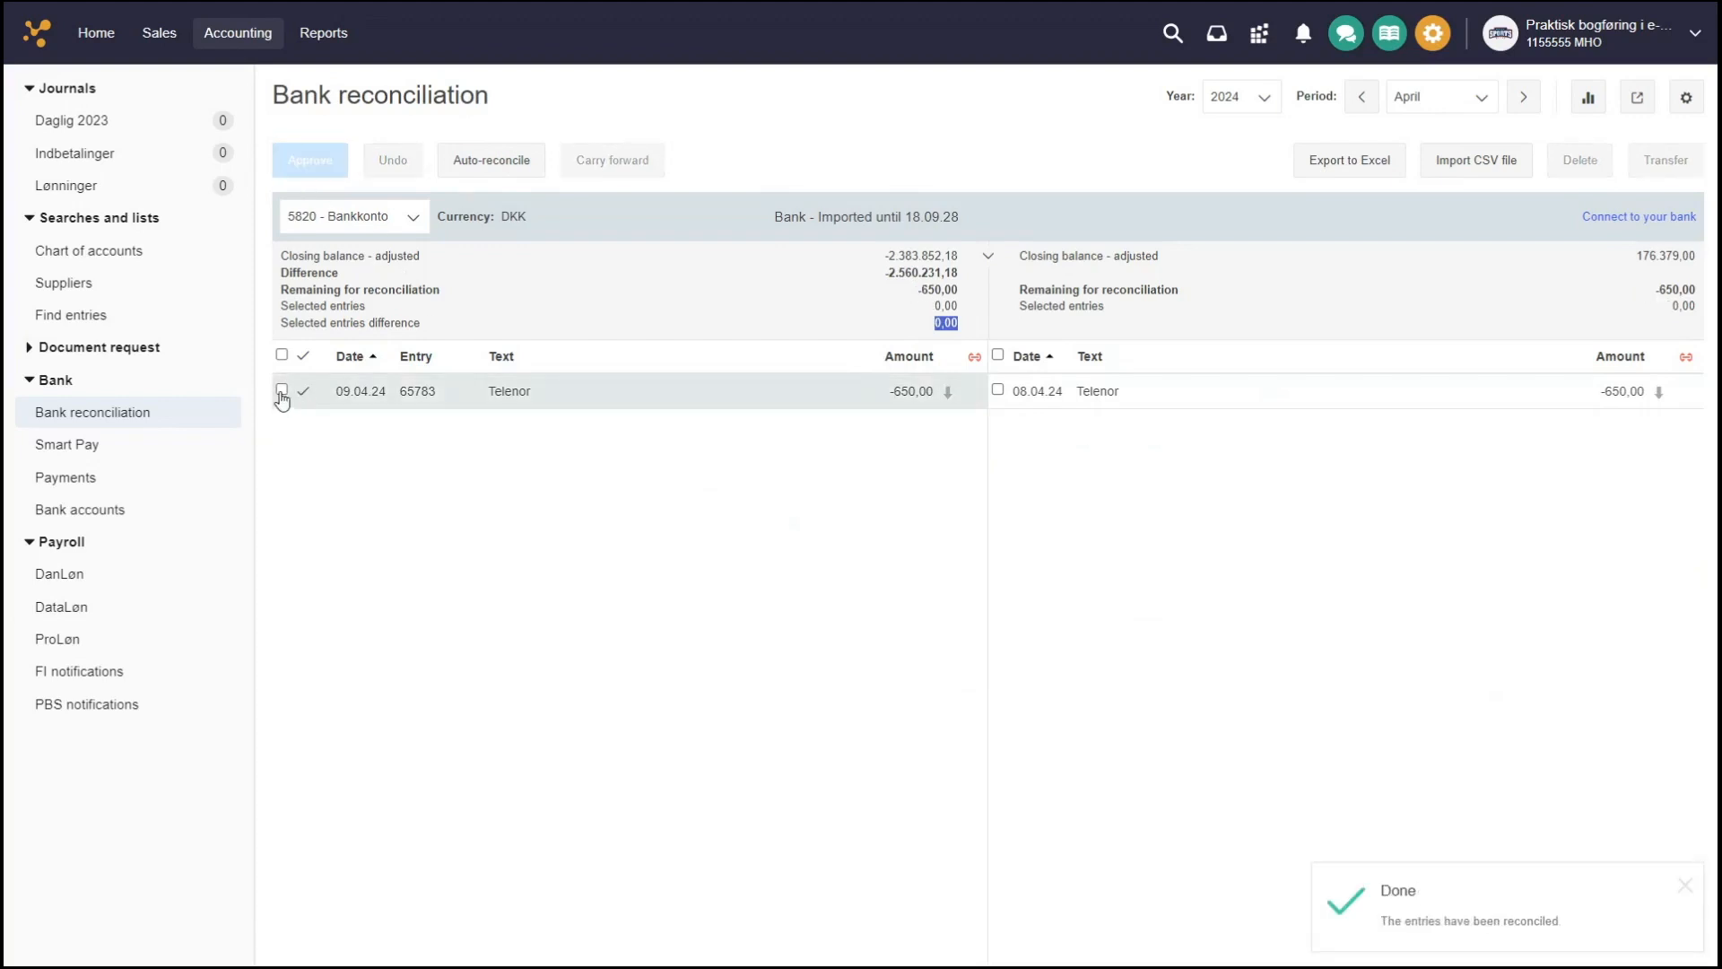
click(998, 390)
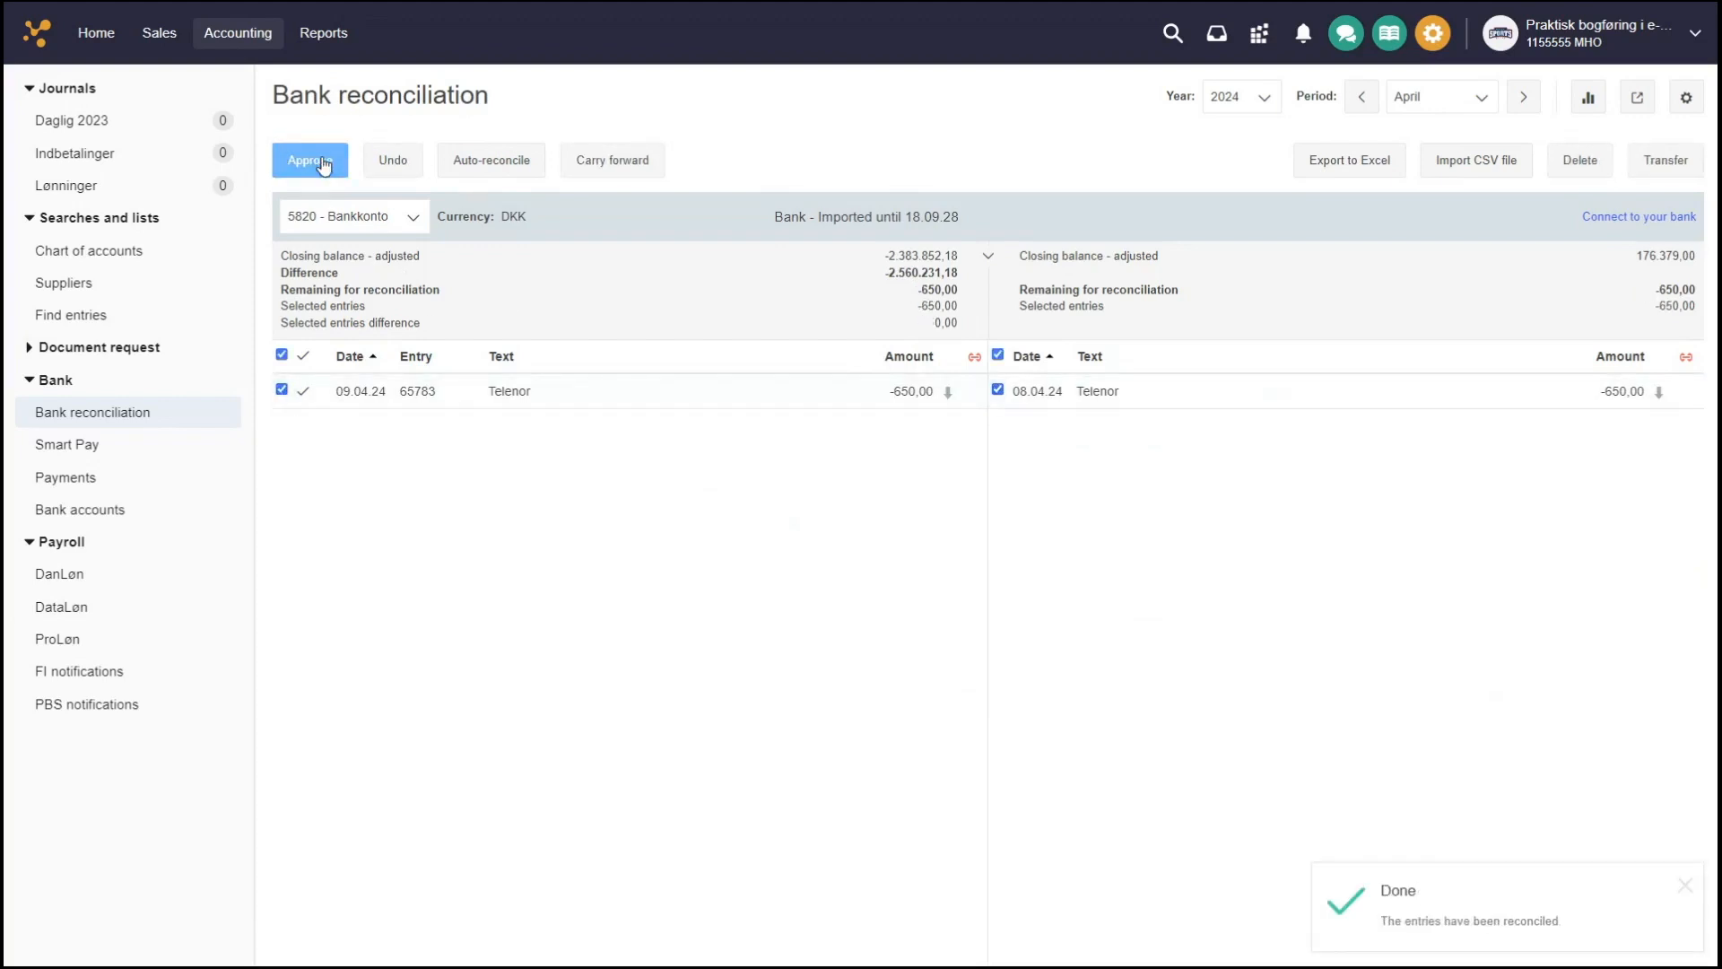
click(321, 163)
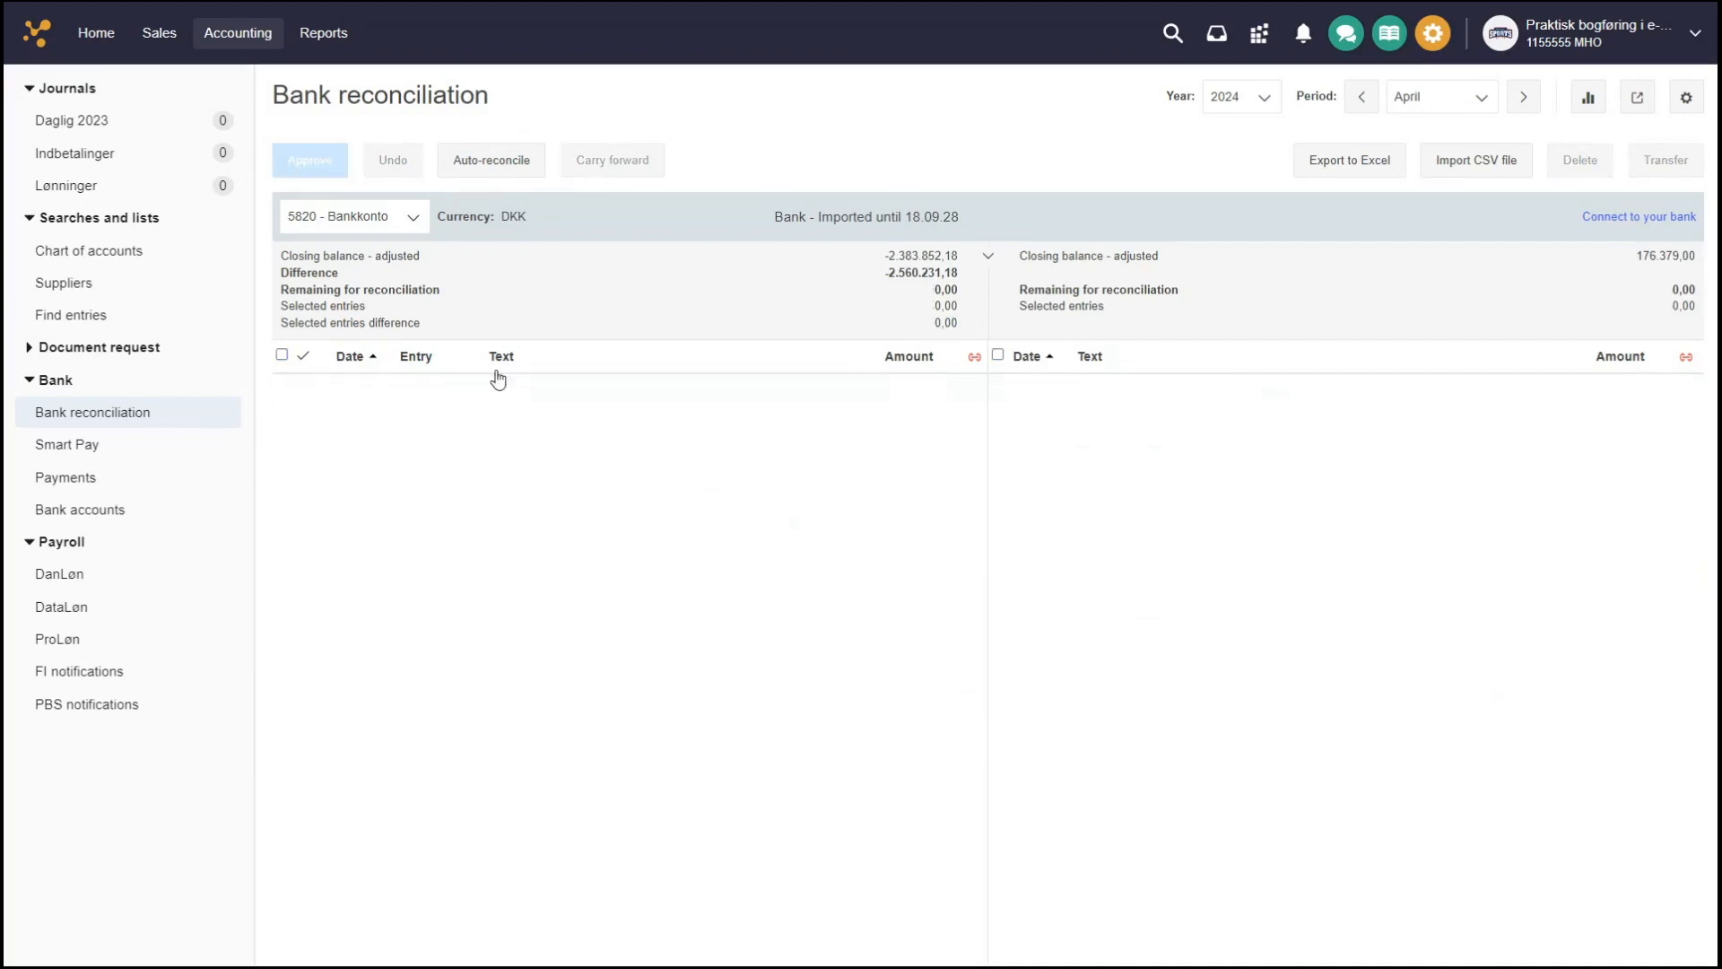
Show the reconciled cash account entries, undo the reconciliation of all of them, and return to the unreconciled entries
click(974, 357)
click(282, 356)
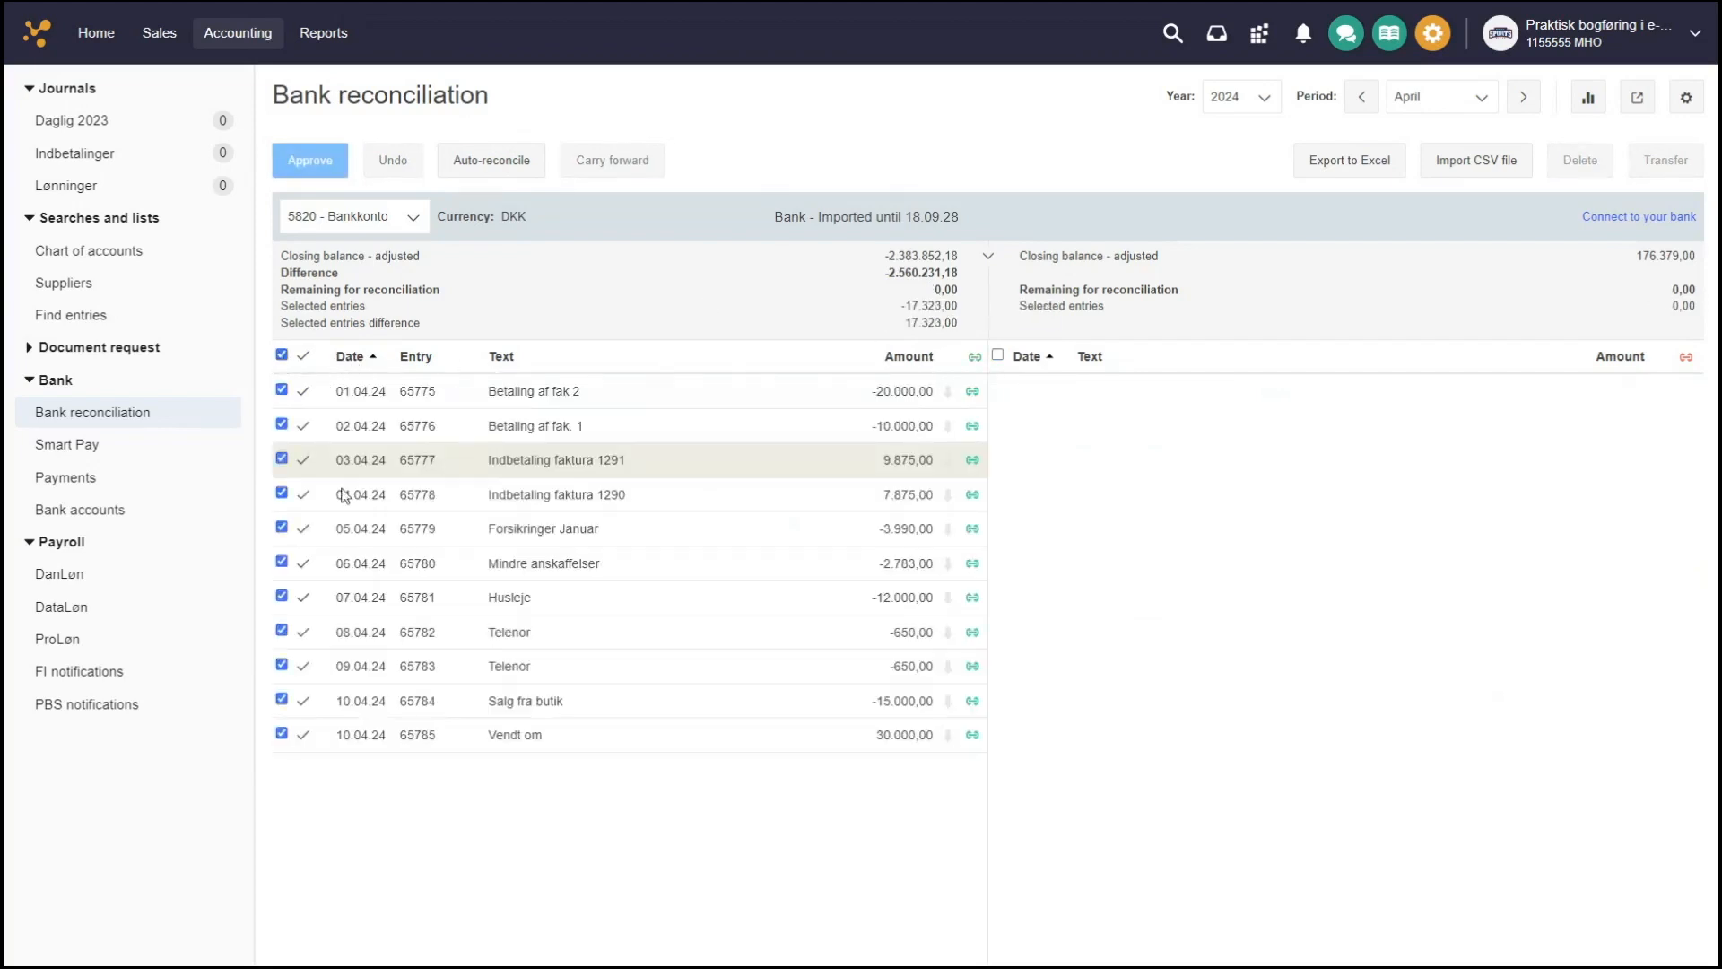
click(393, 159)
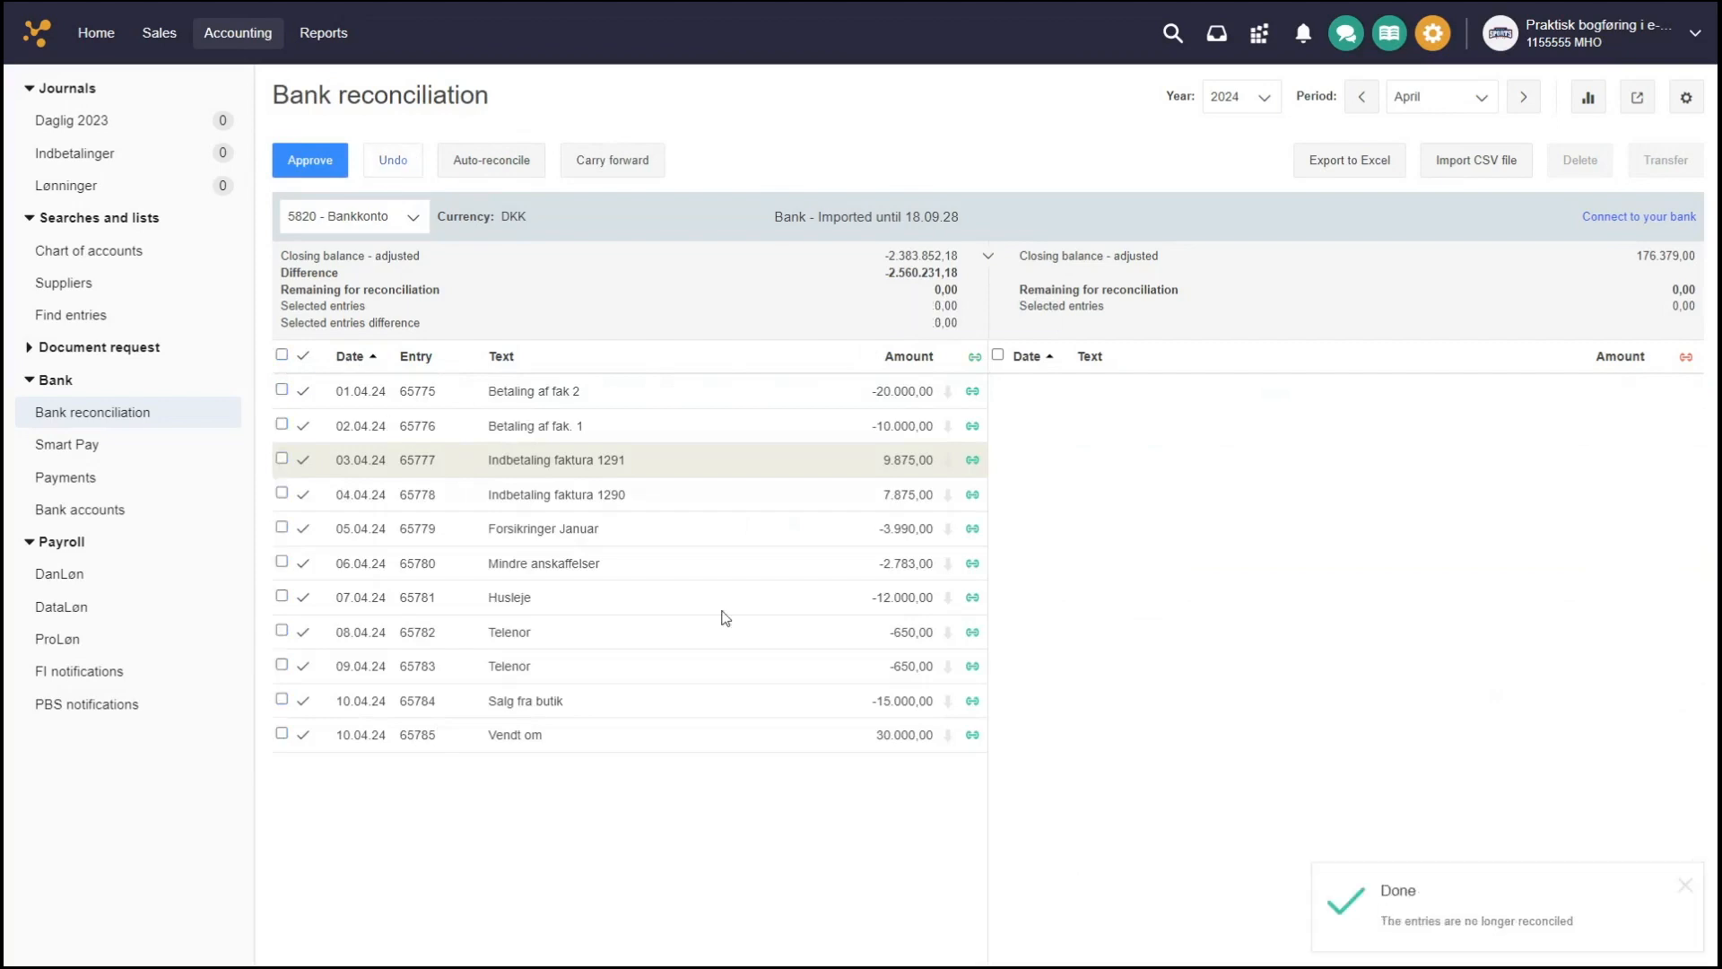
click(974, 359)
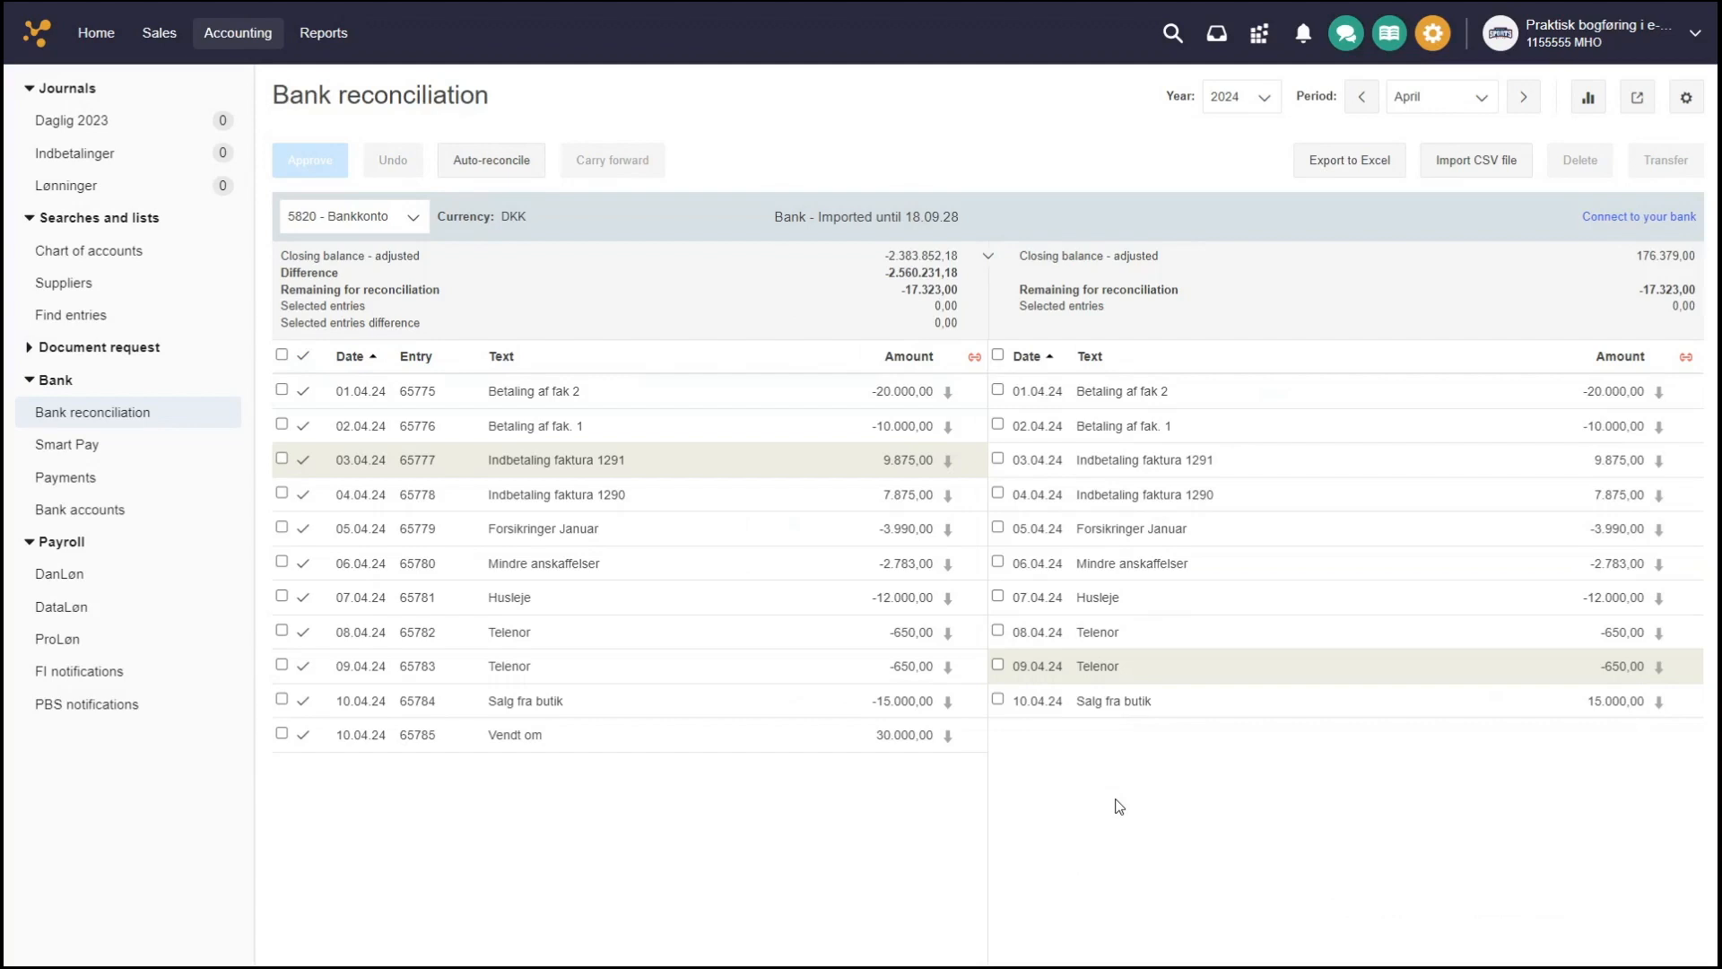
Reconcile the 08.04.24 Telenor cash account entry with the 09.04.24 Telenor bank statement entry
click(281, 631)
click(997, 665)
click(319, 169)
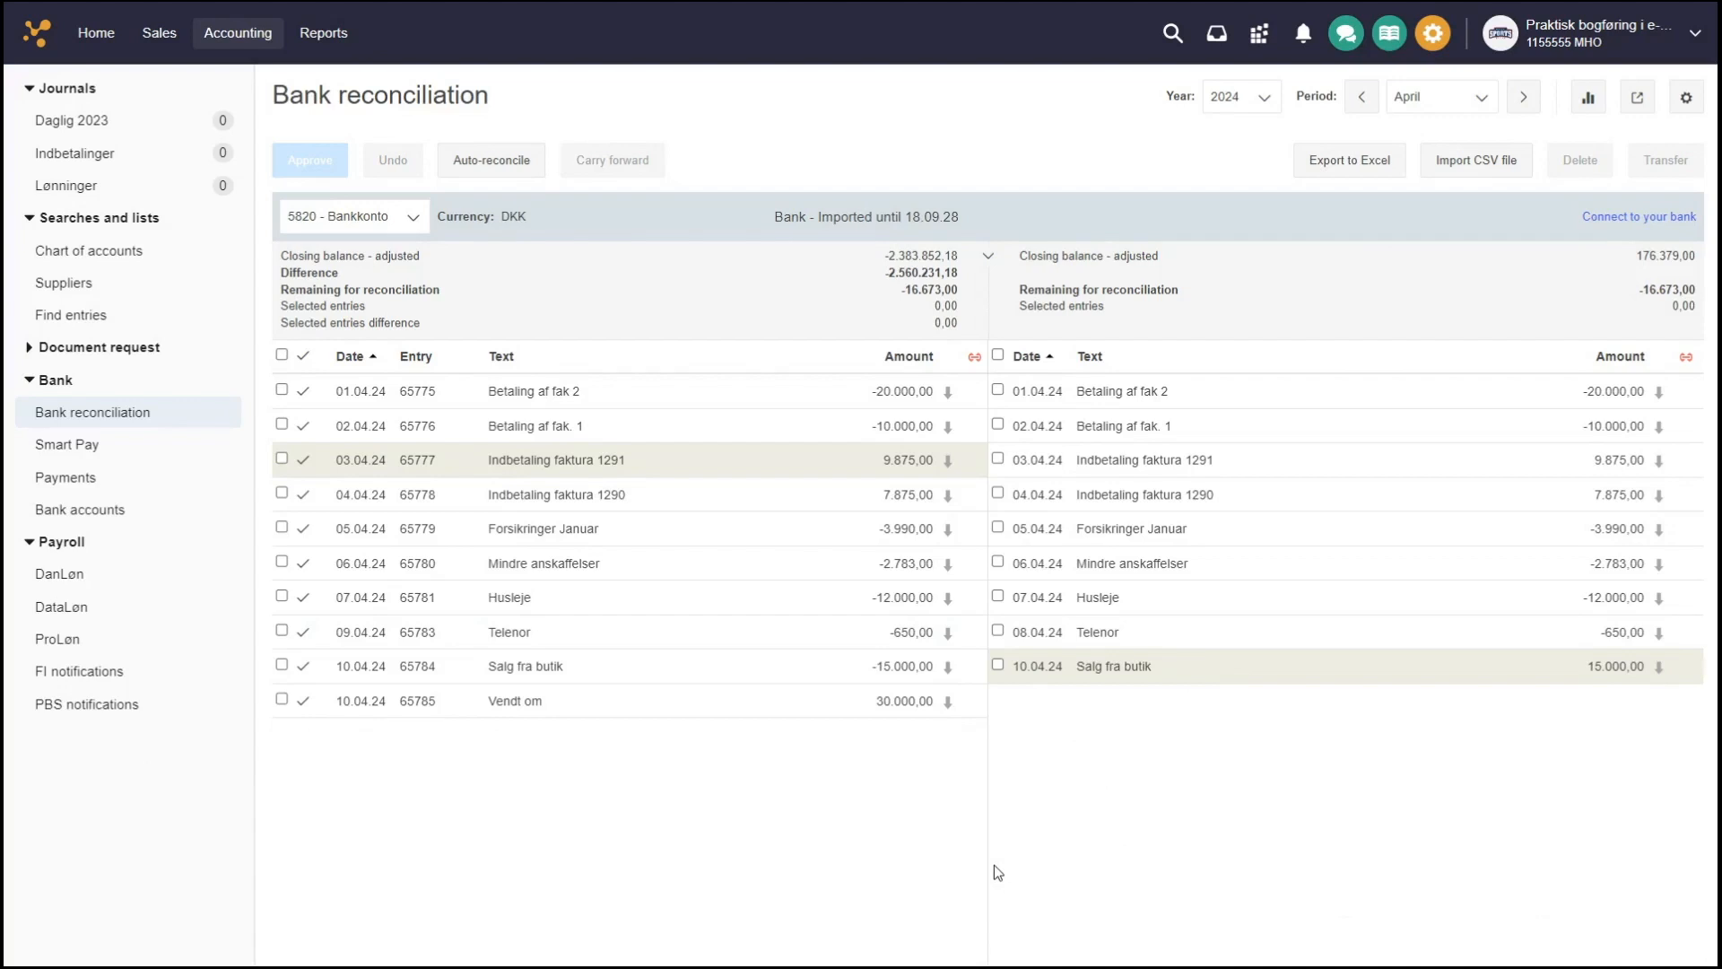
Set auto-reconciliation to +/- 2 days, allow several cash account entries to one bank statement entry, and save the settings
click(1689, 98)
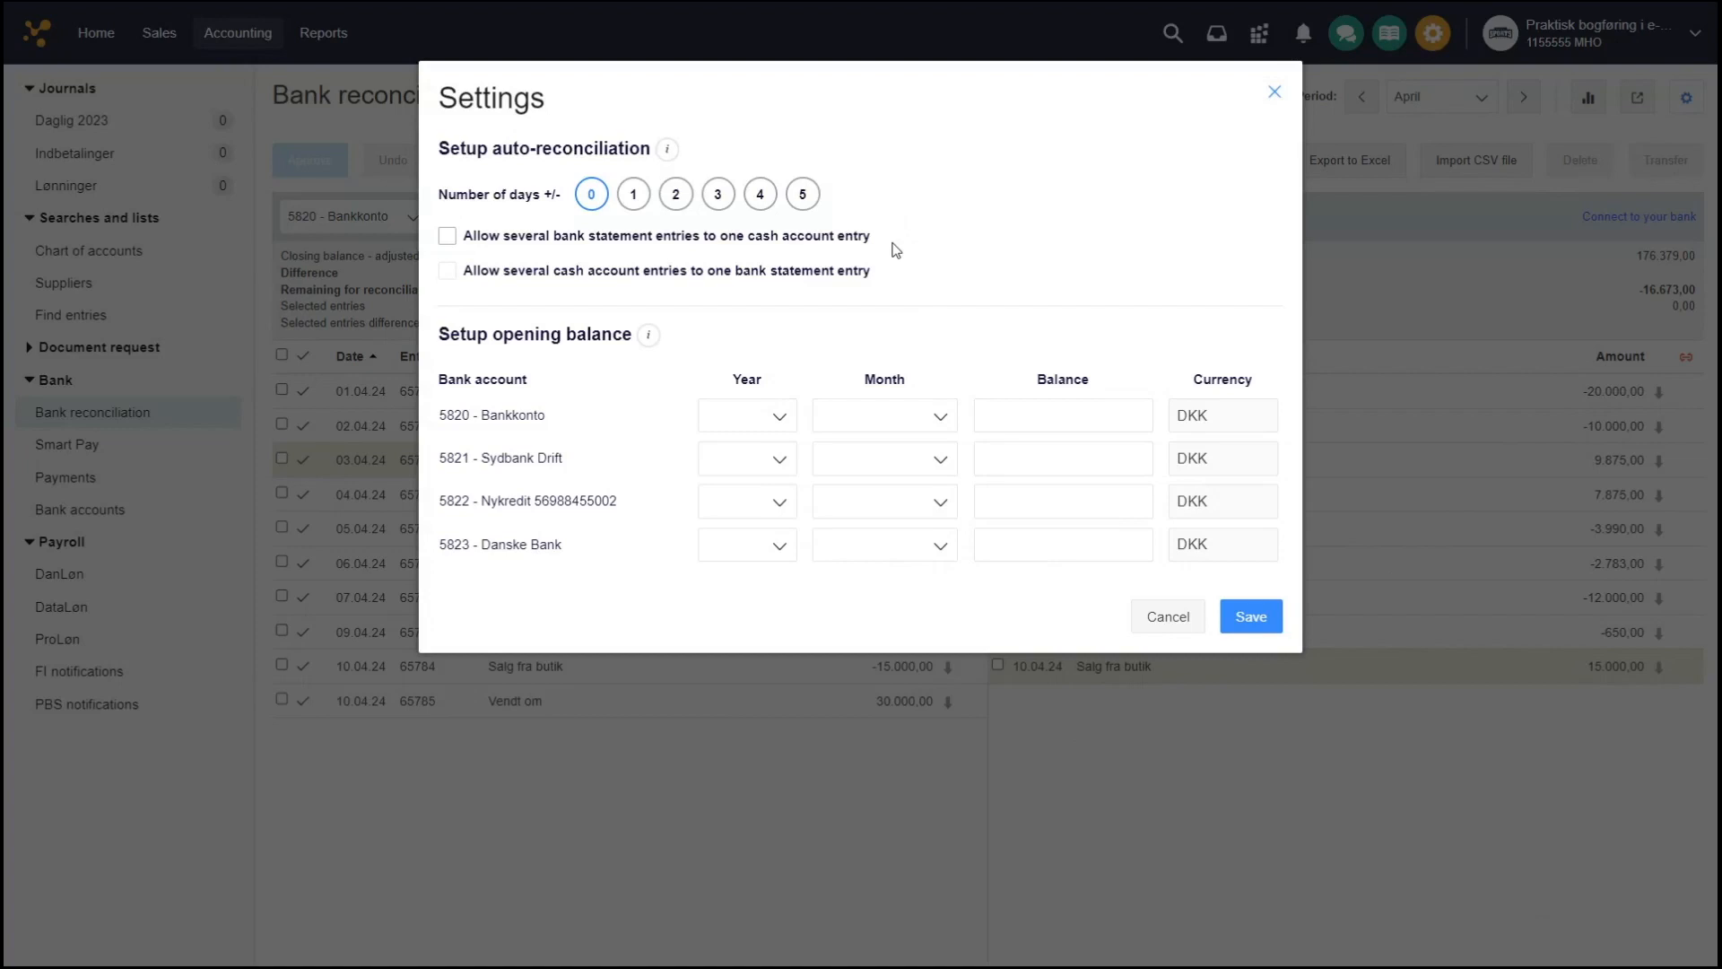
click(804, 193)
click(676, 195)
click(448, 270)
click(1250, 616)
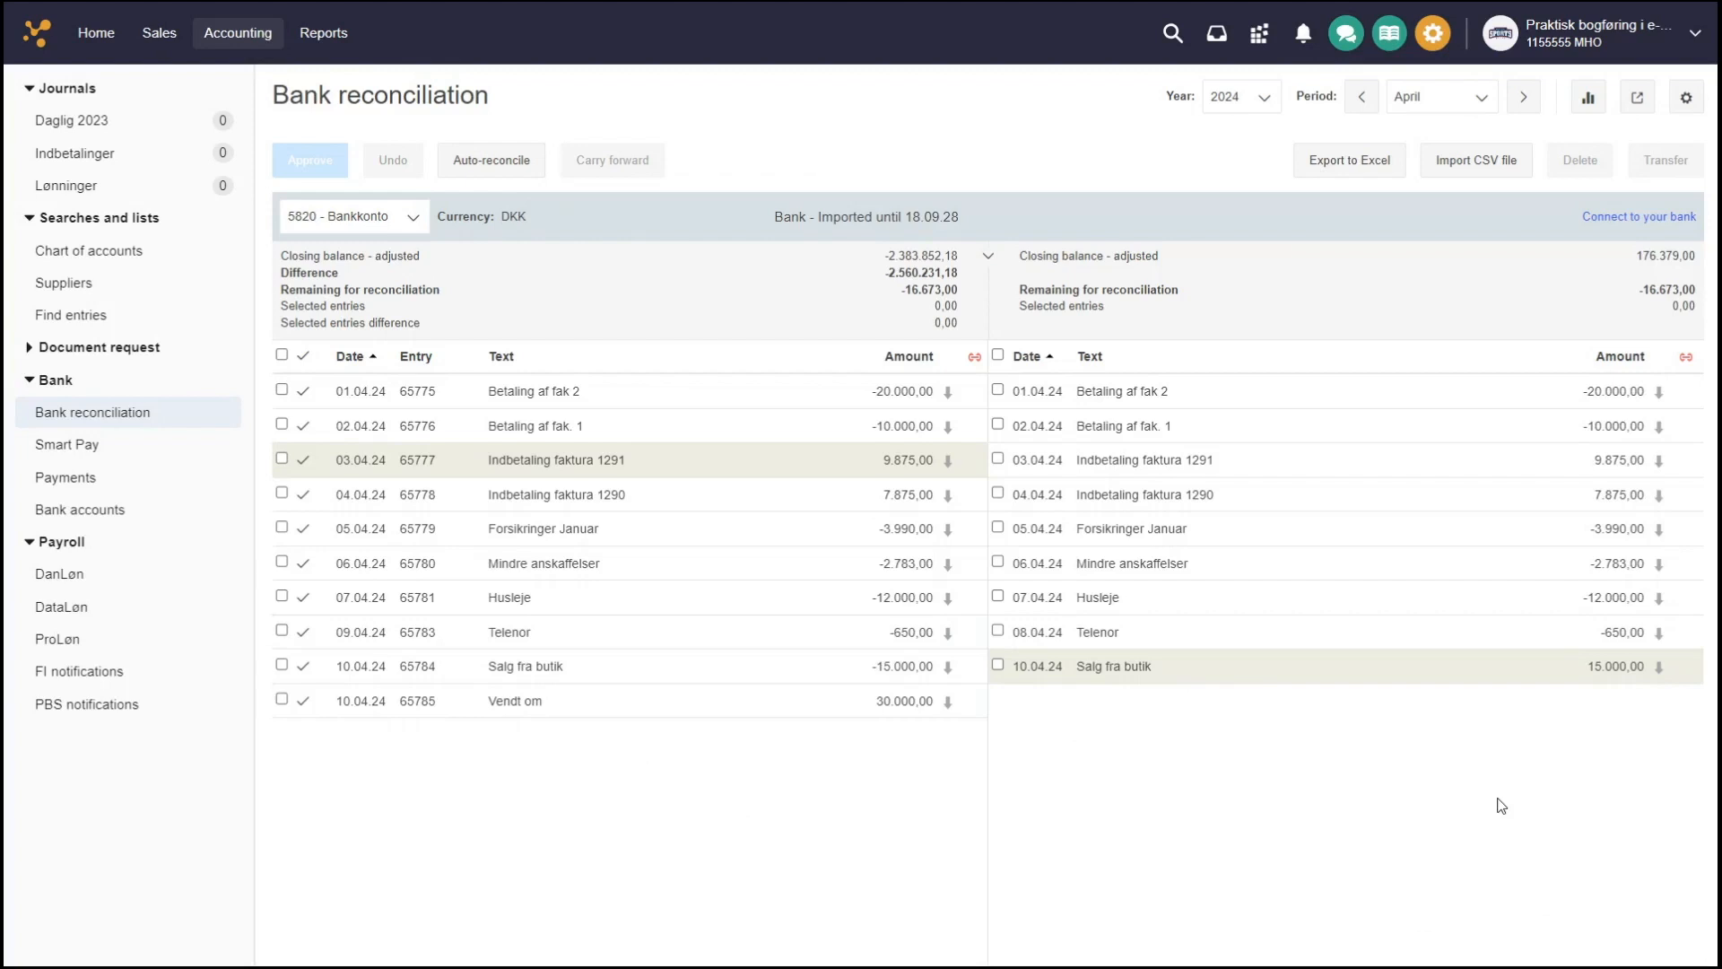
Auto-reconcile the remaining April 2024 entries and display the reconciled entries for both the cash account and the bank statement
click(503, 170)
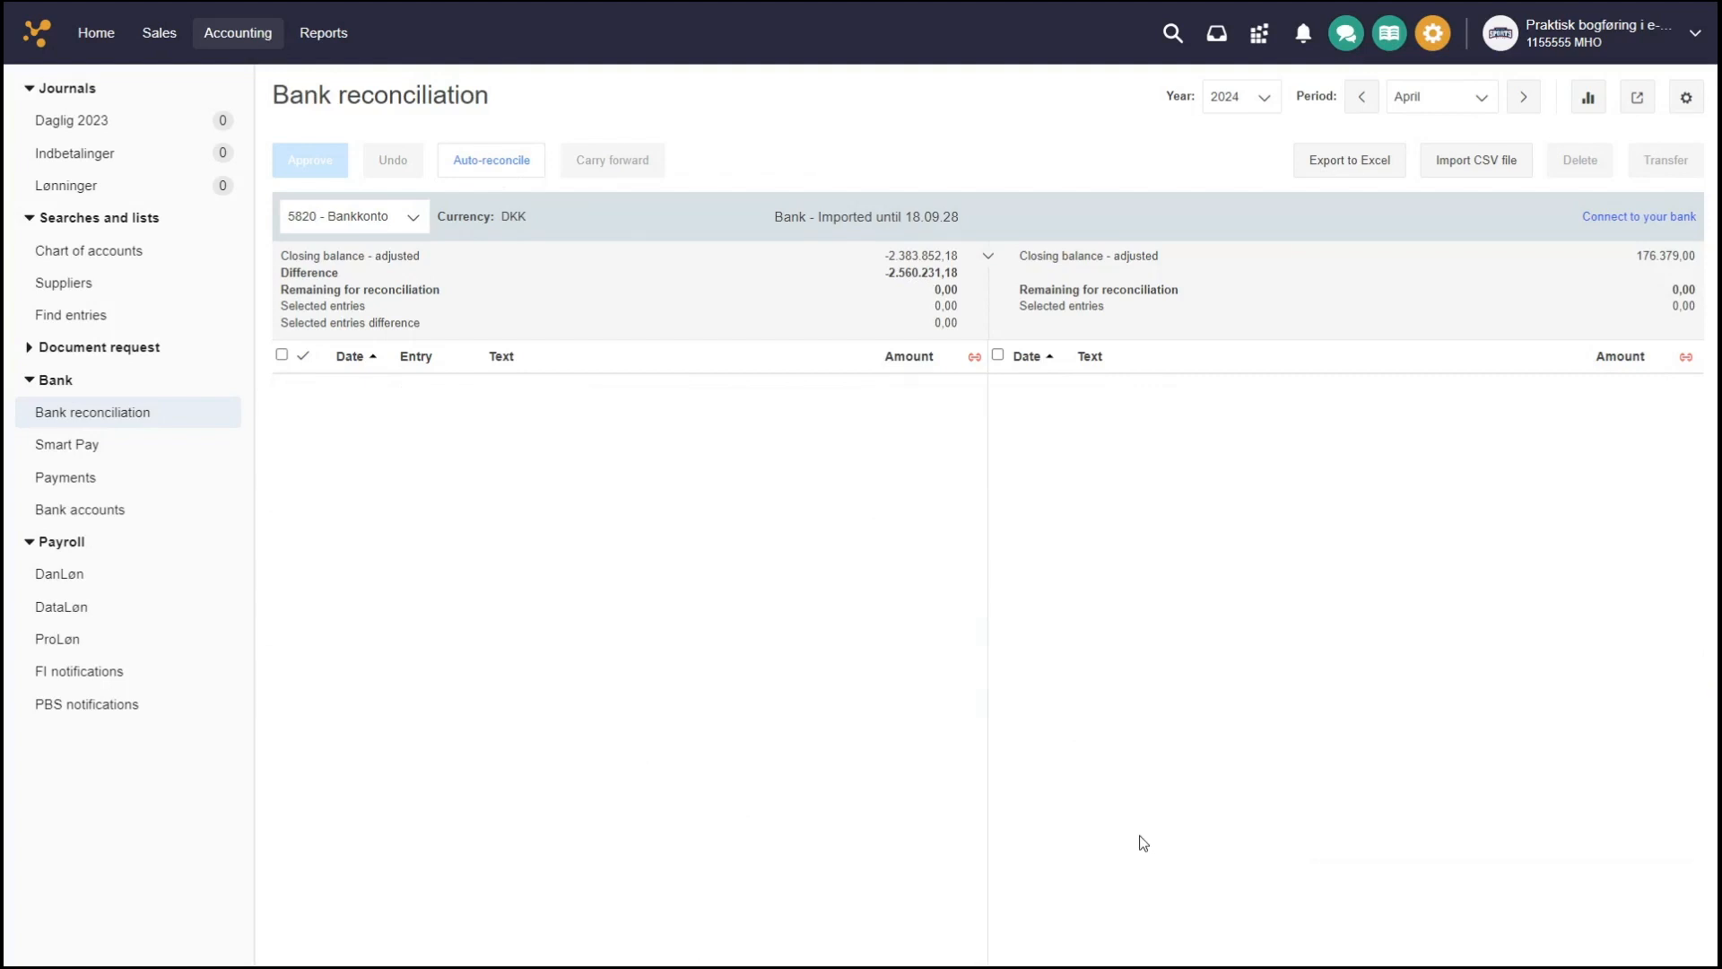
click(975, 357)
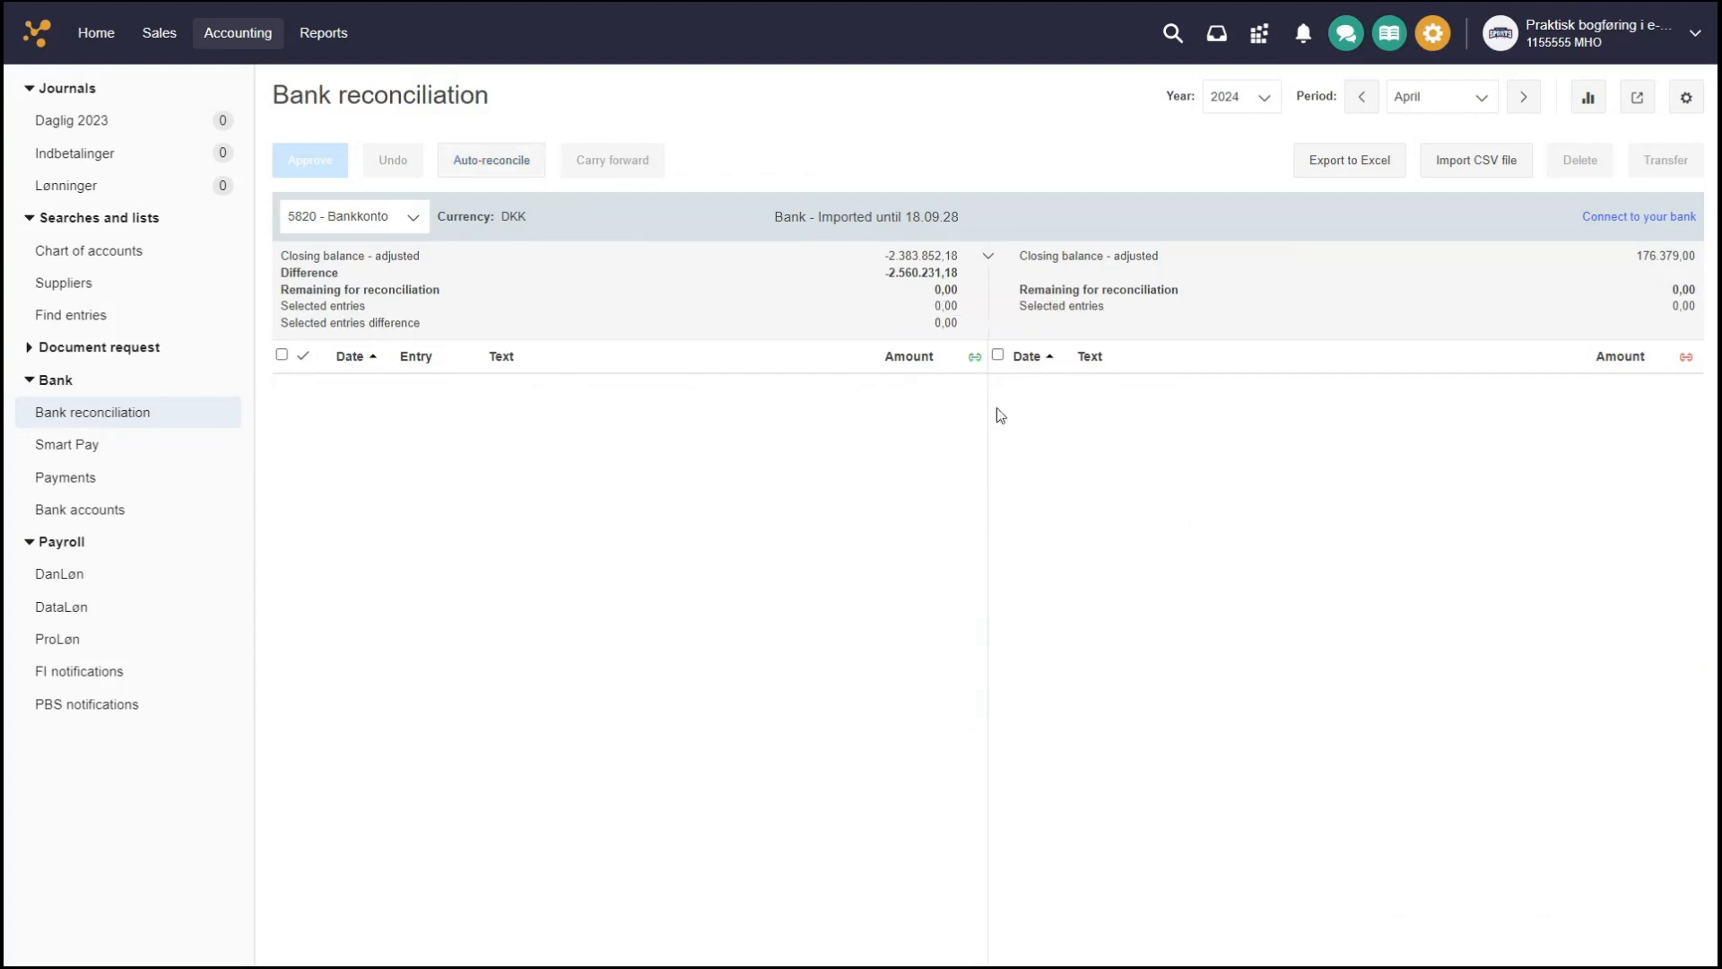
click(1685, 357)
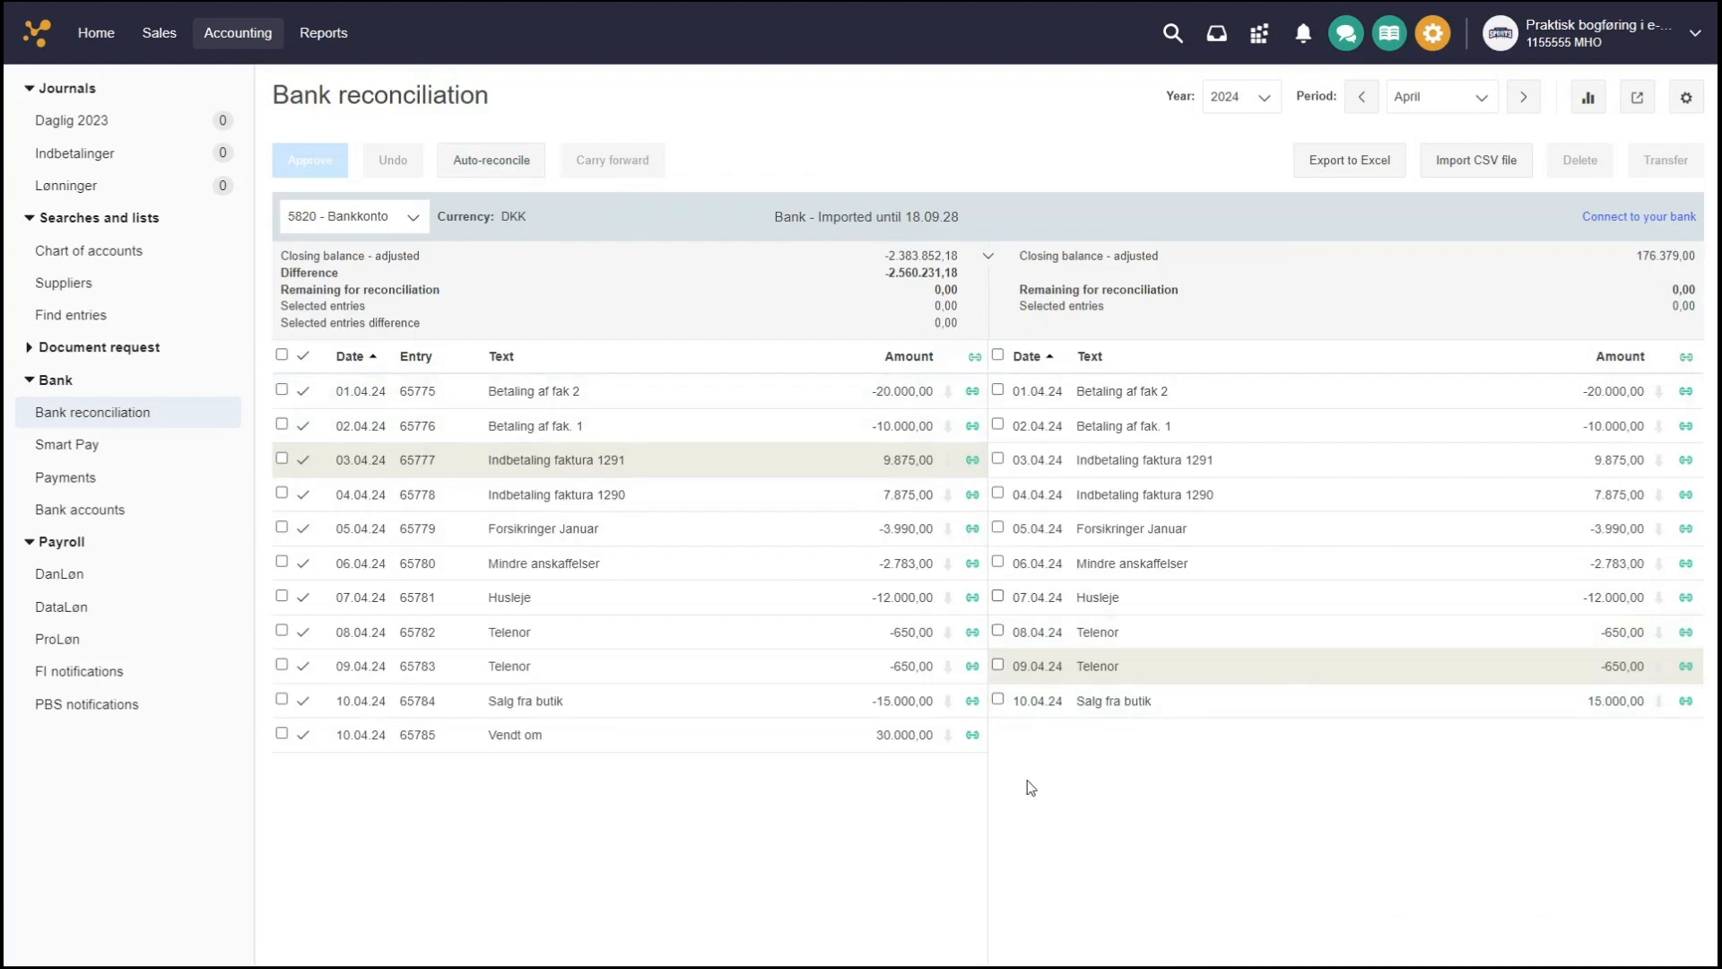
click(515, 171)
Switch the bank reconciliation of 5820 - Bankkonto to January 2027
click(1438, 99)
scroll(1418, 223, down, 3)
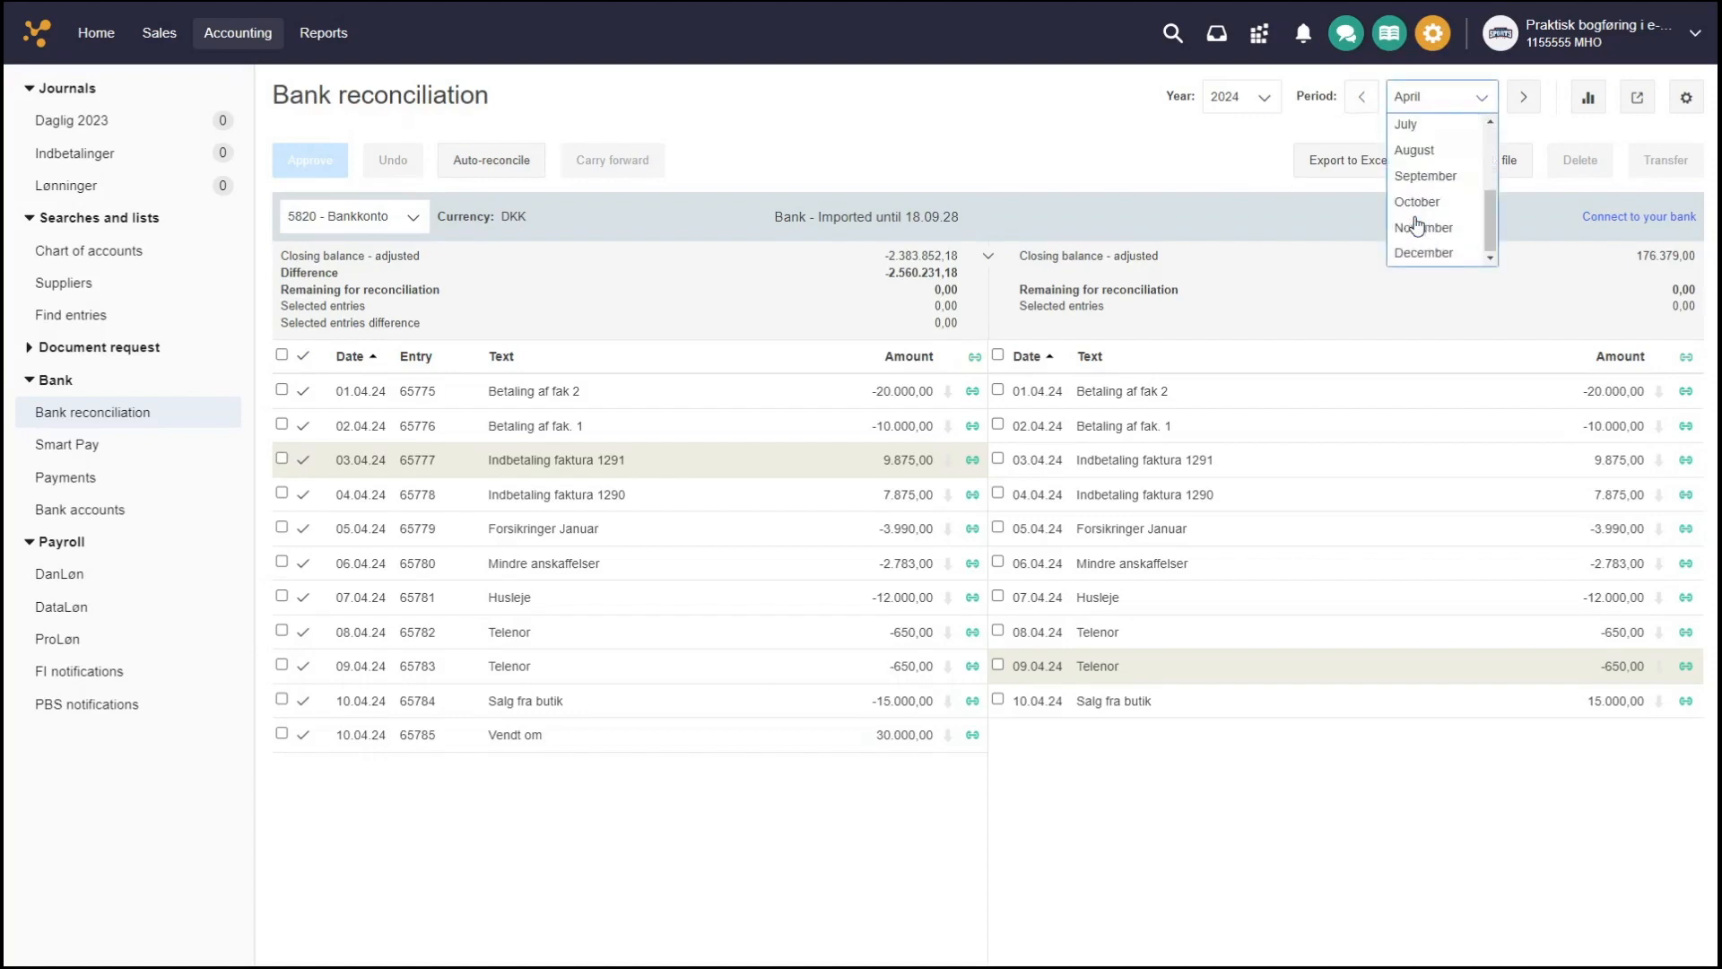
click(1431, 227)
click(1261, 97)
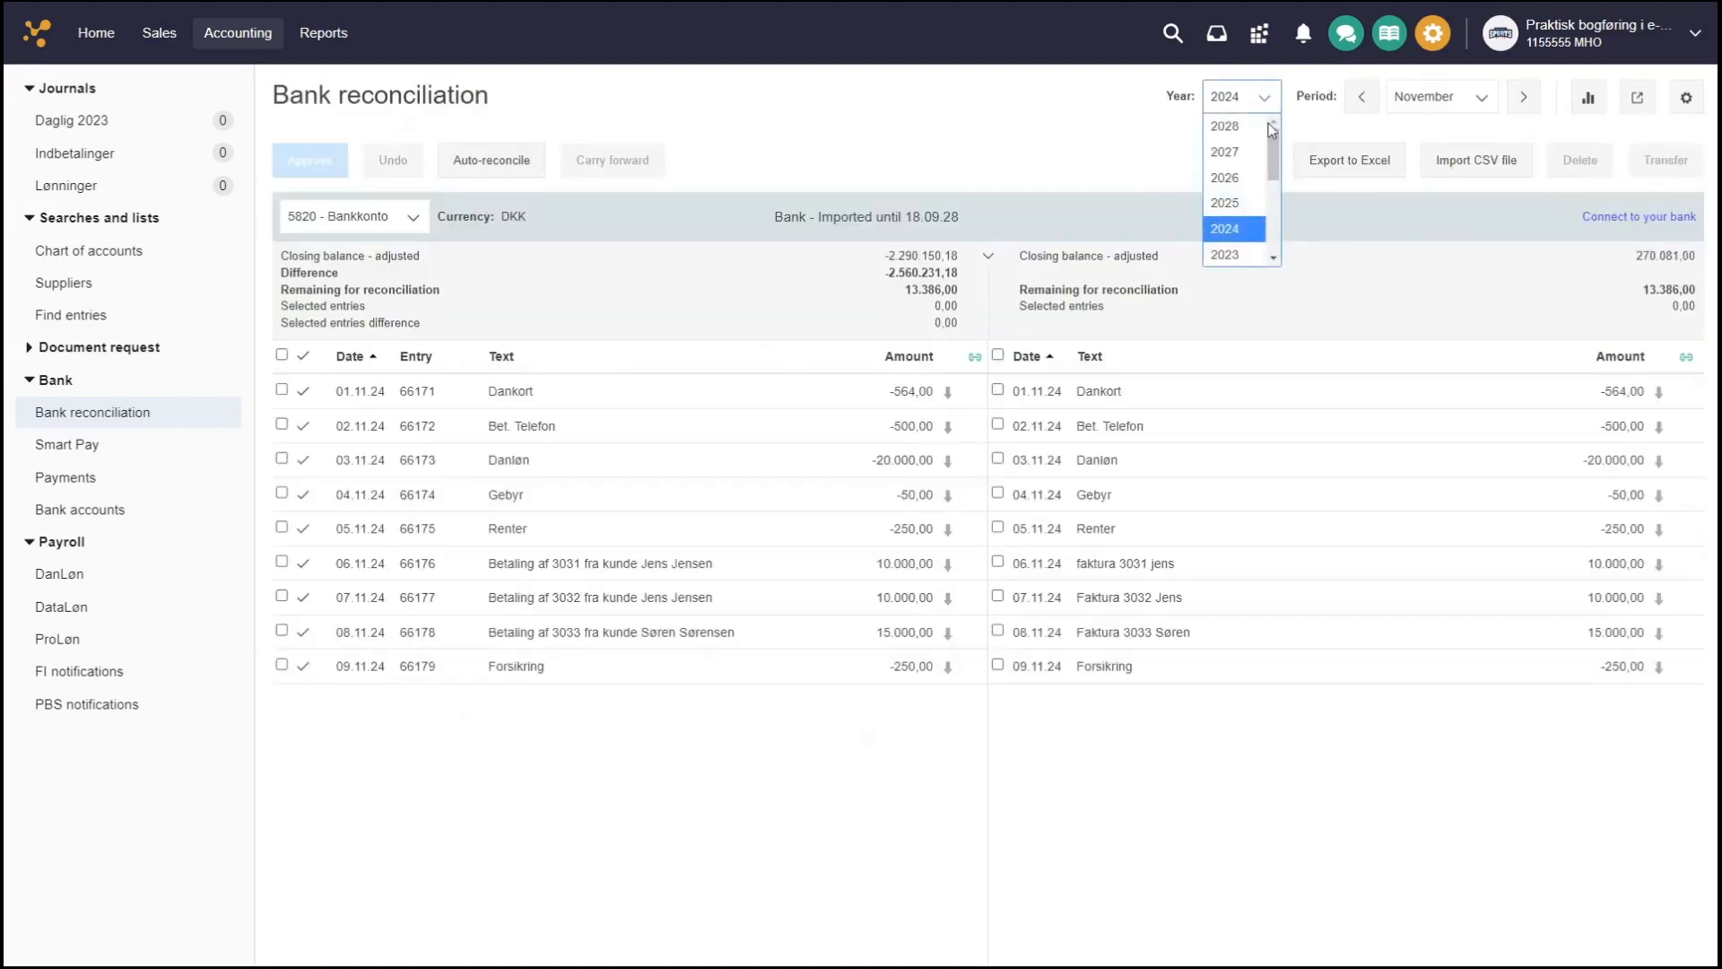
scroll(1245, 224, down, 1)
scroll(1243, 221, up, 1)
click(1248, 154)
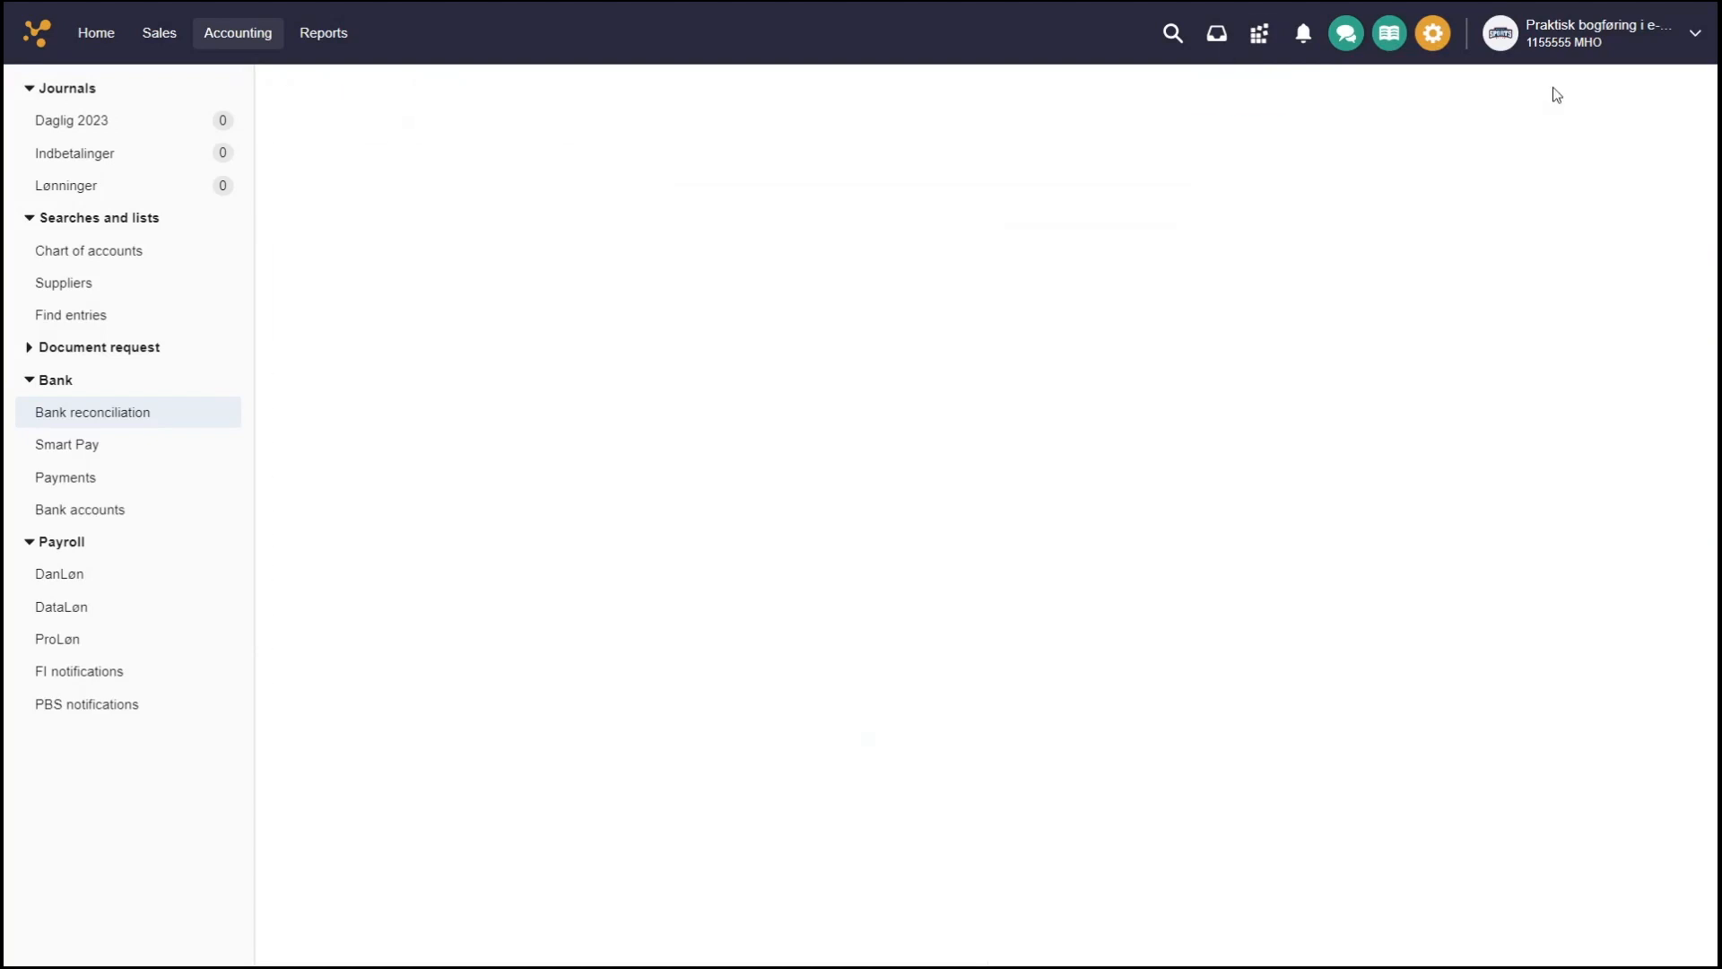
click(1530, 102)
click(1436, 106)
click(1435, 125)
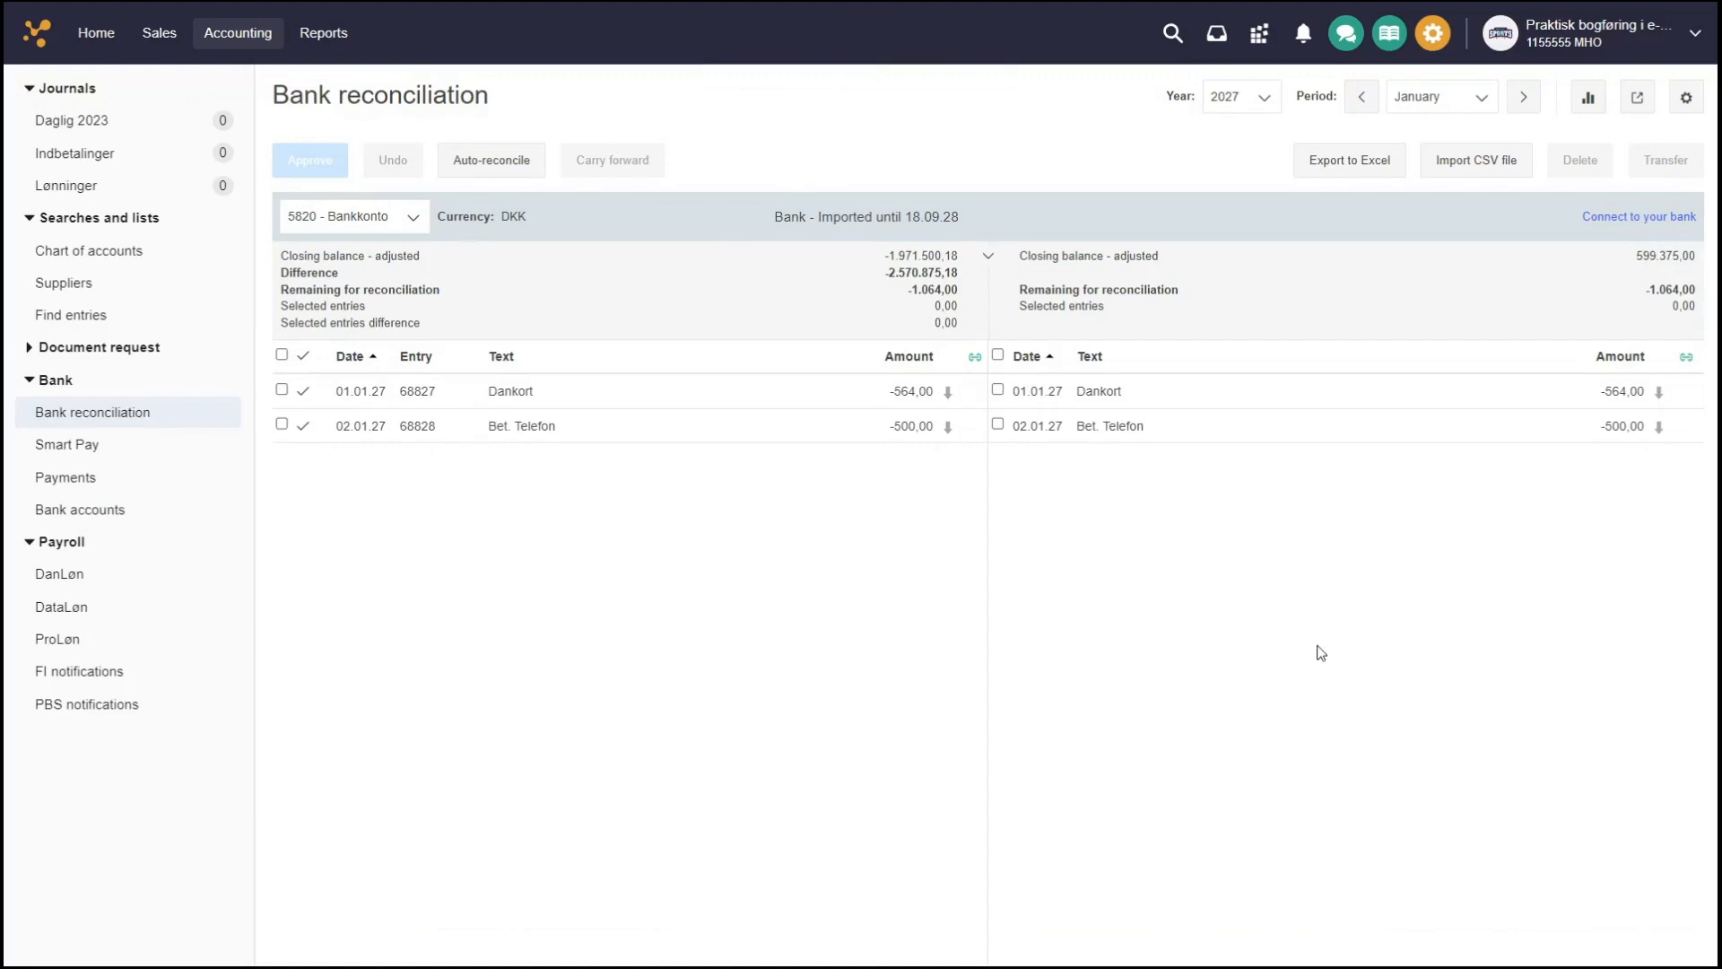
Load the CSV file NY AUTOforslag fil kursus - Autoforslag - autoforslag - autoforslag (21) (54) for import and maximize the import window
click(1489, 164)
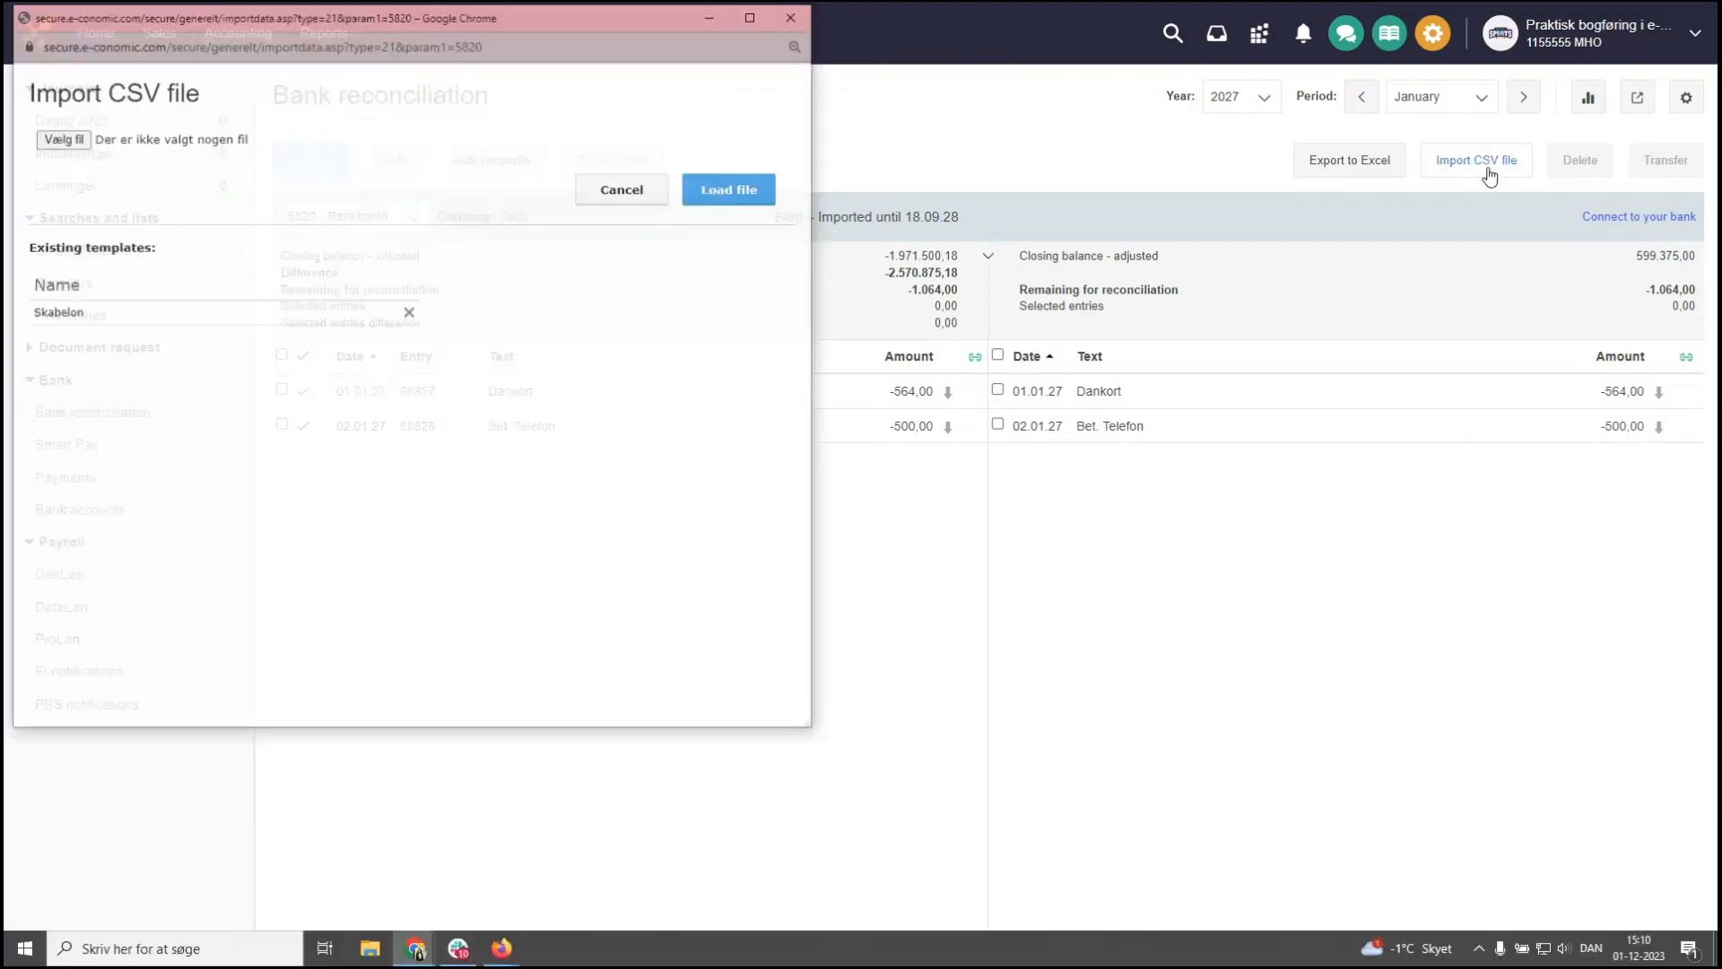
click(61, 138)
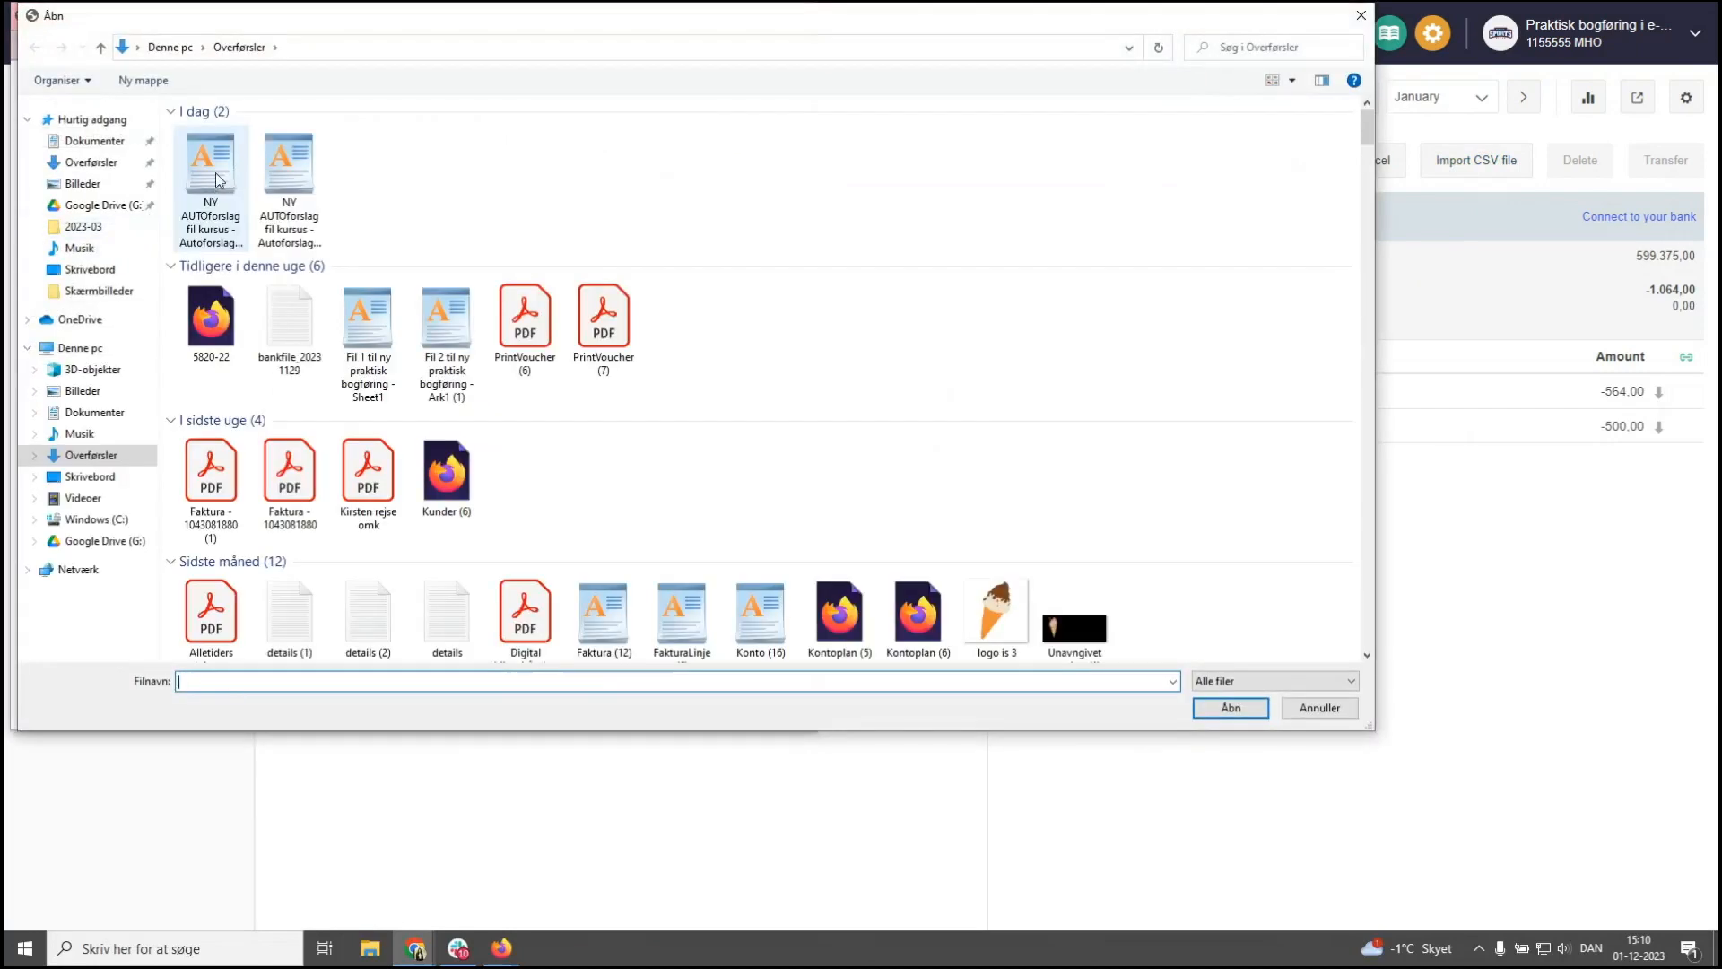
click(242, 185)
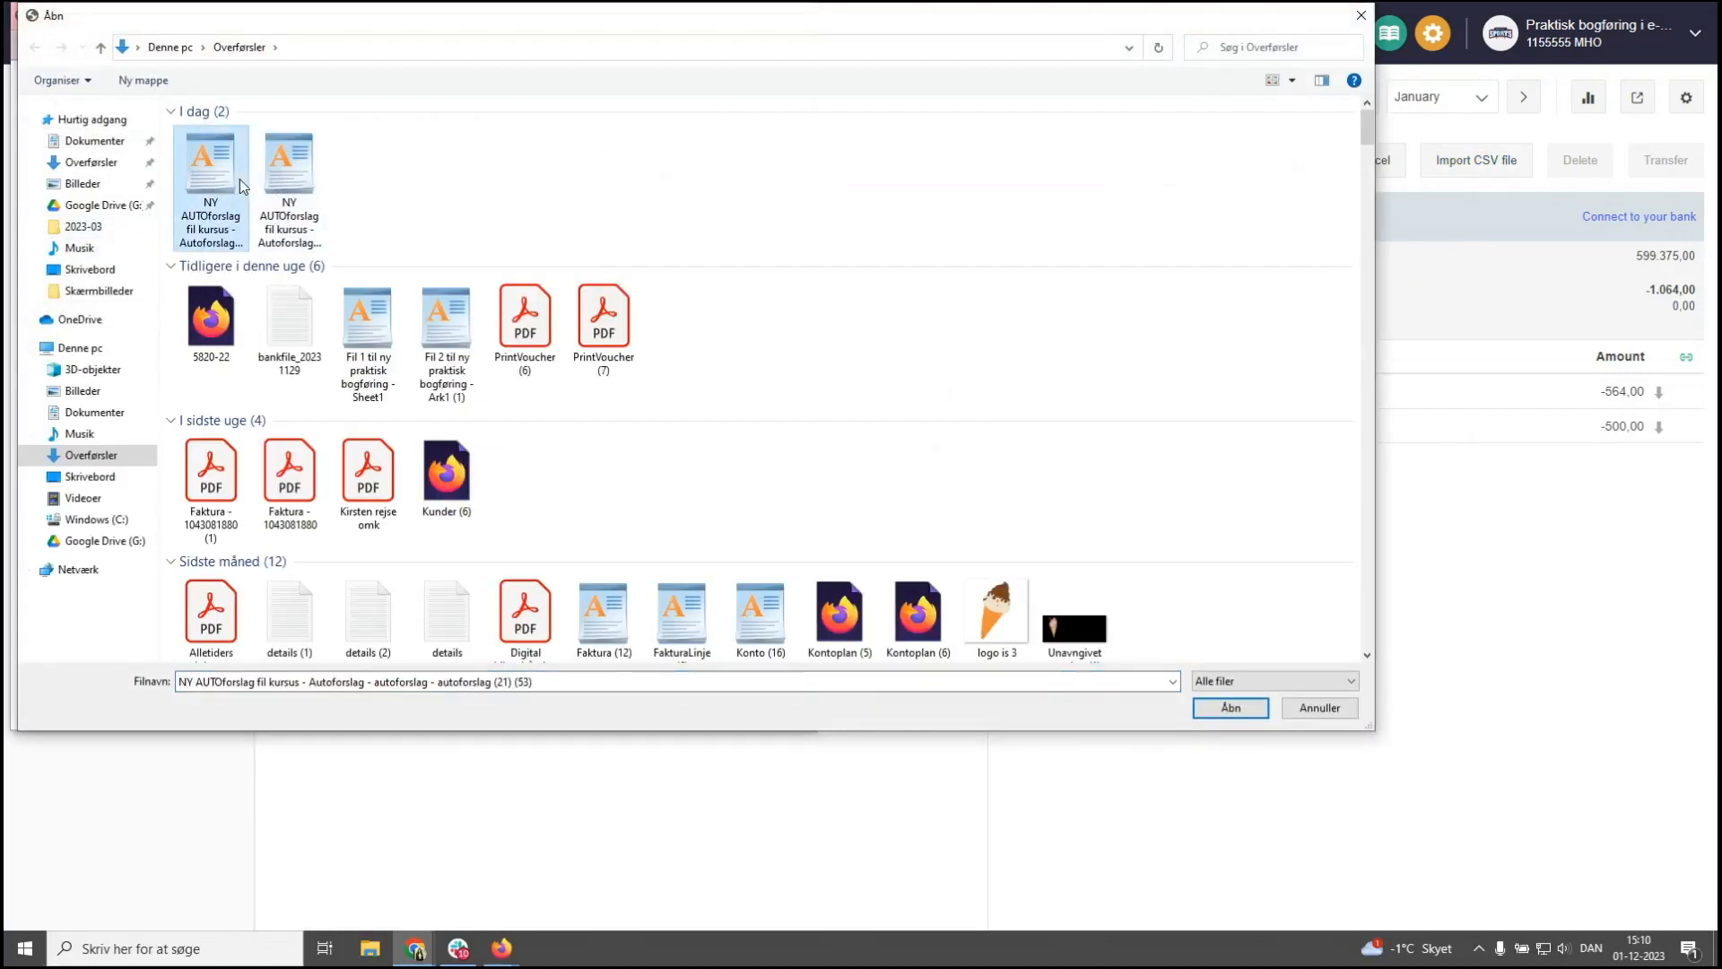
click(289, 184)
click(1218, 712)
click(751, 198)
double_click(761, 9)
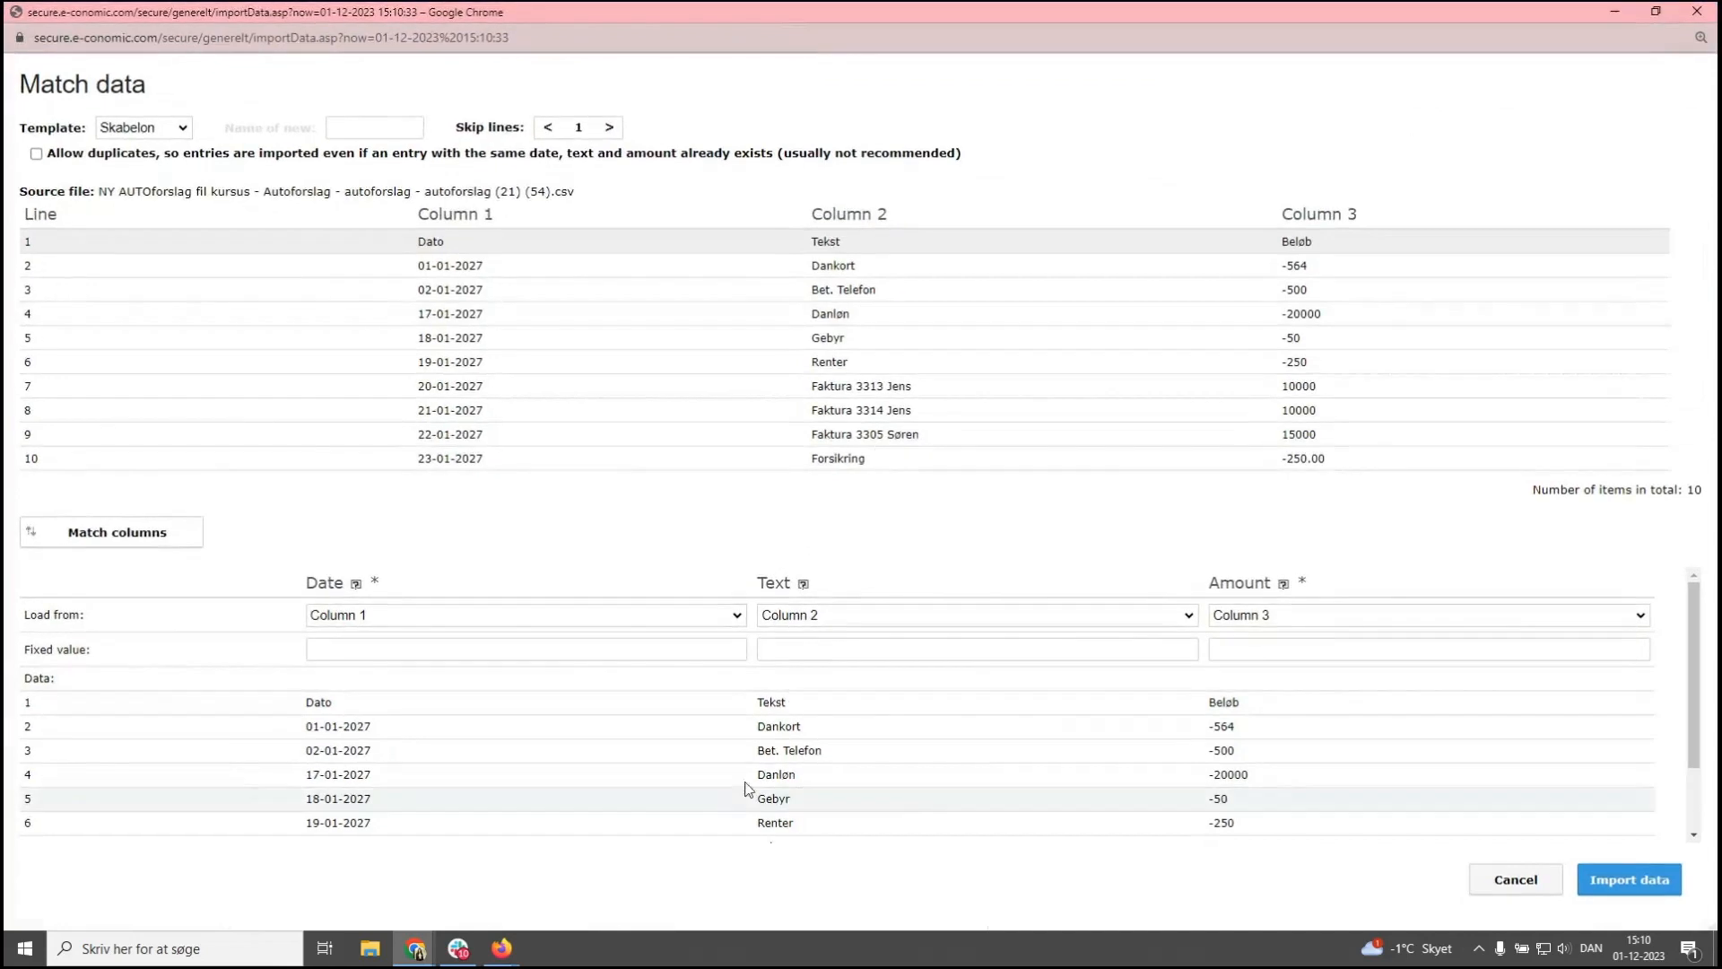
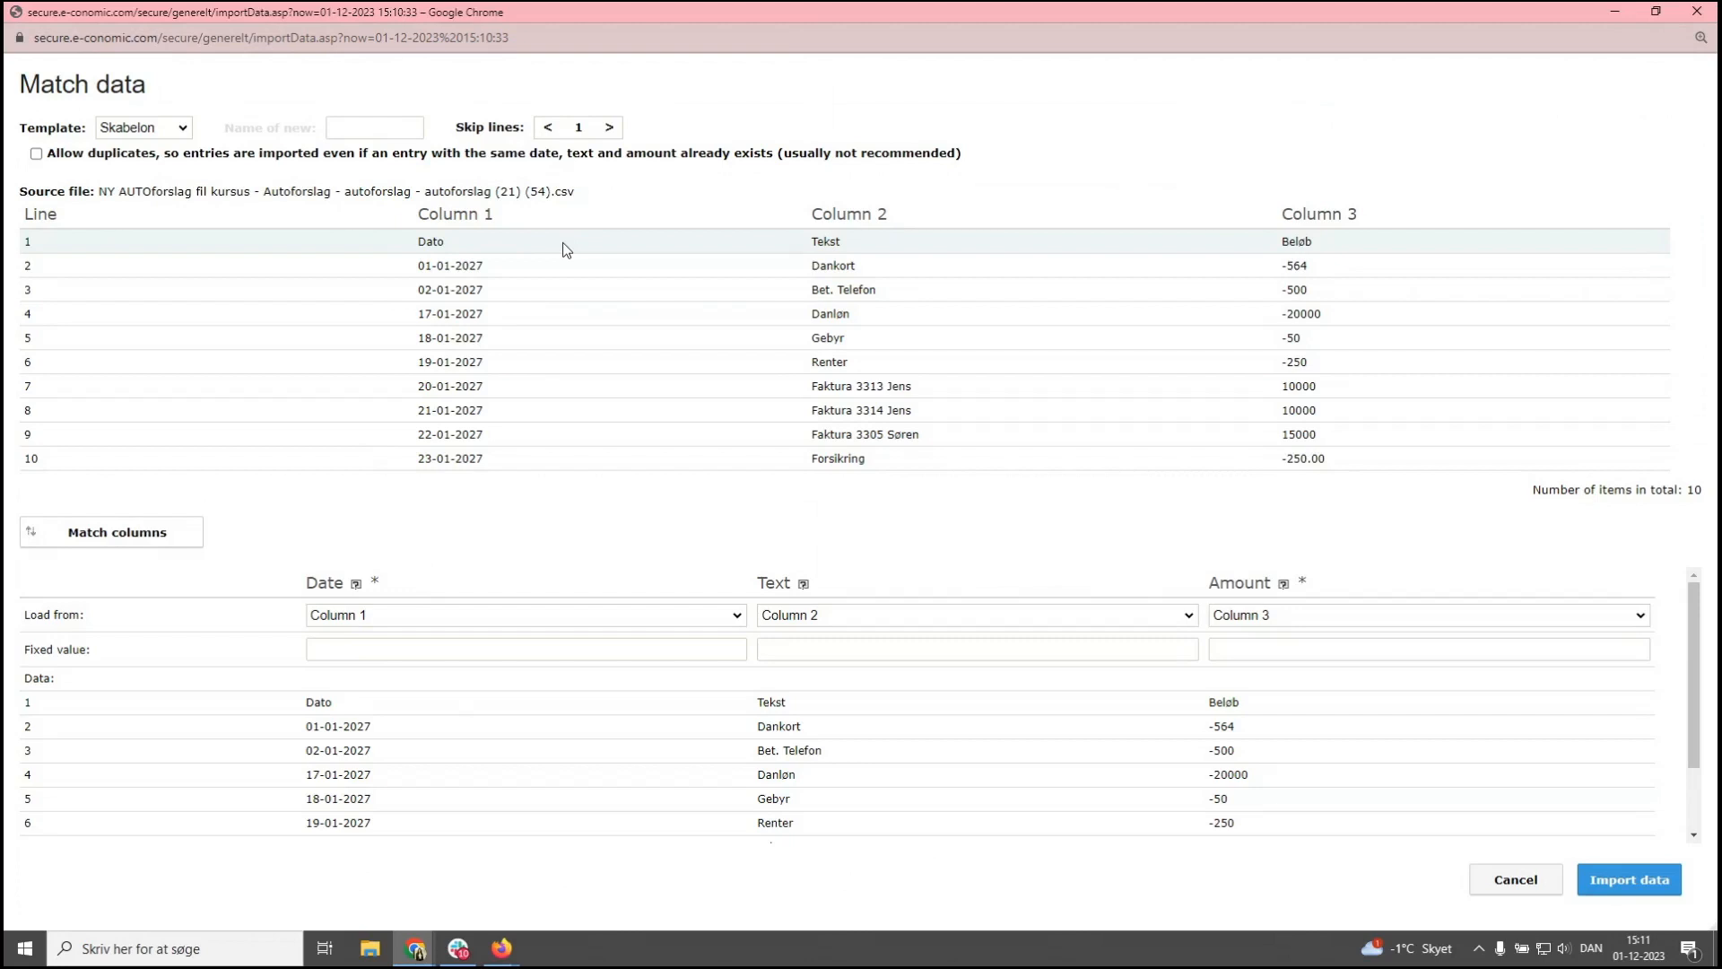
Set the number of lines to skip in the CSV import to 4
click(609, 127)
click(609, 128)
click(609, 127)
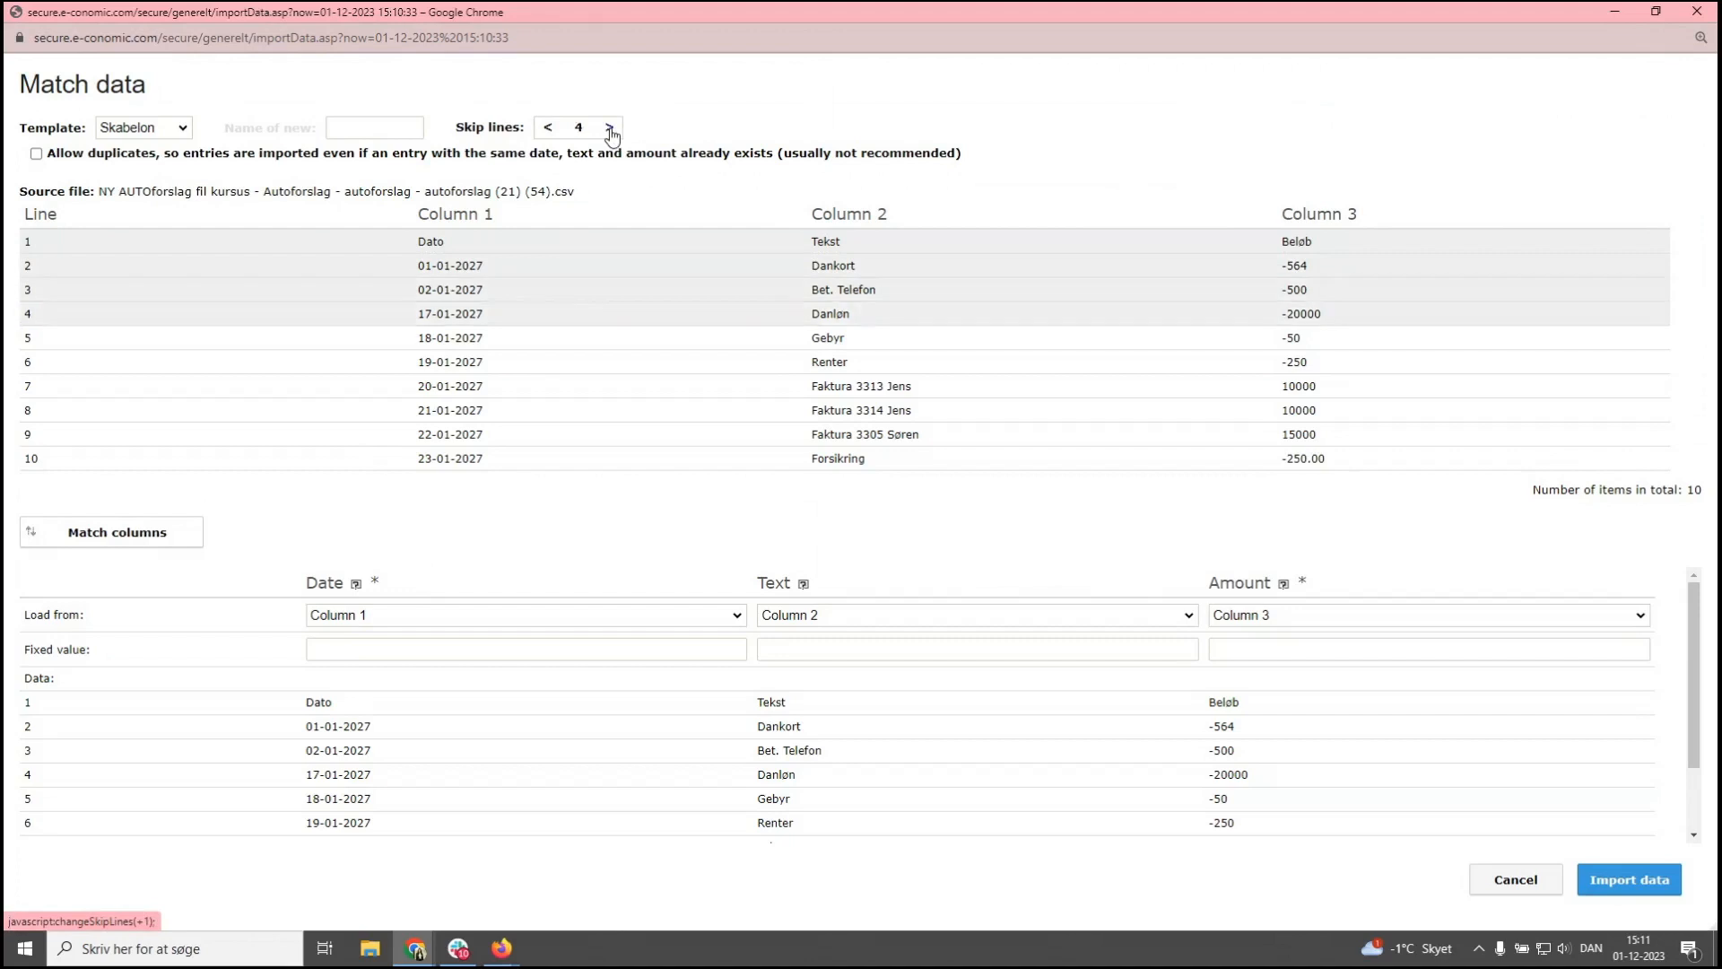
Set the number of lines to skip in the CSV import to 1, so only the header row is left out
click(609, 128)
click(609, 128)
click(609, 128)
click(549, 134)
click(549, 134)
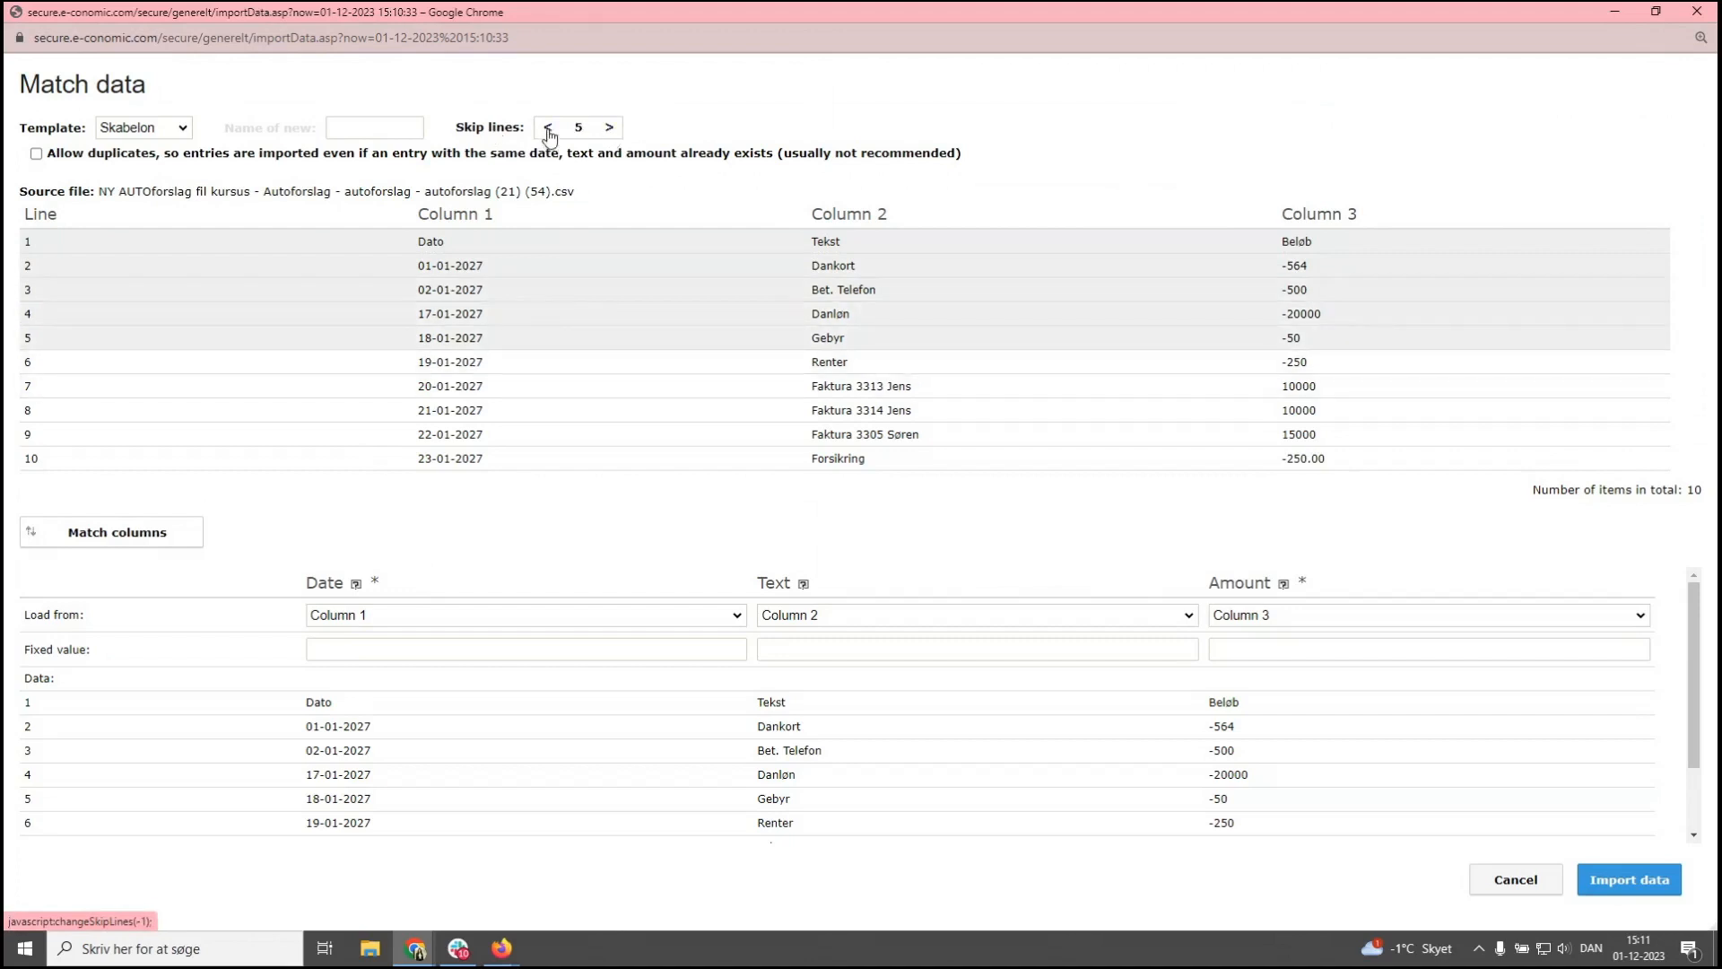
click(549, 133)
click(549, 134)
click(549, 134)
click(549, 134)
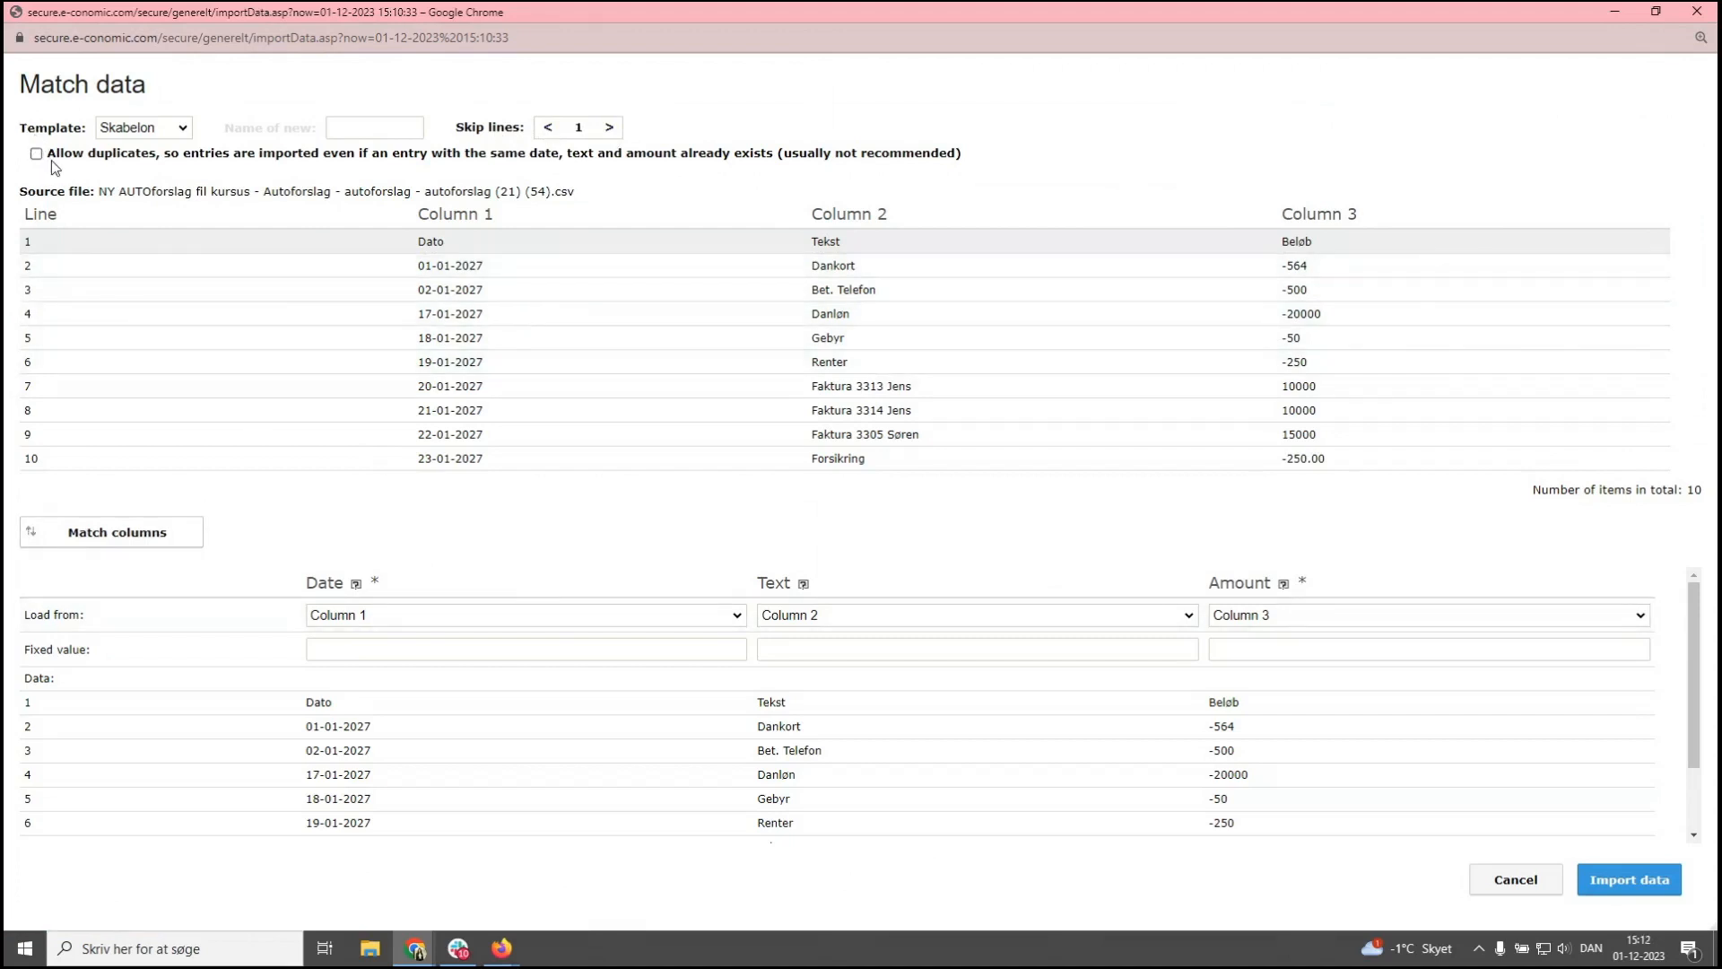
Shrink the import window and move it clear of the reconciliation lists to compare entries for duplicates, and maximize it again
click(1656, 11)
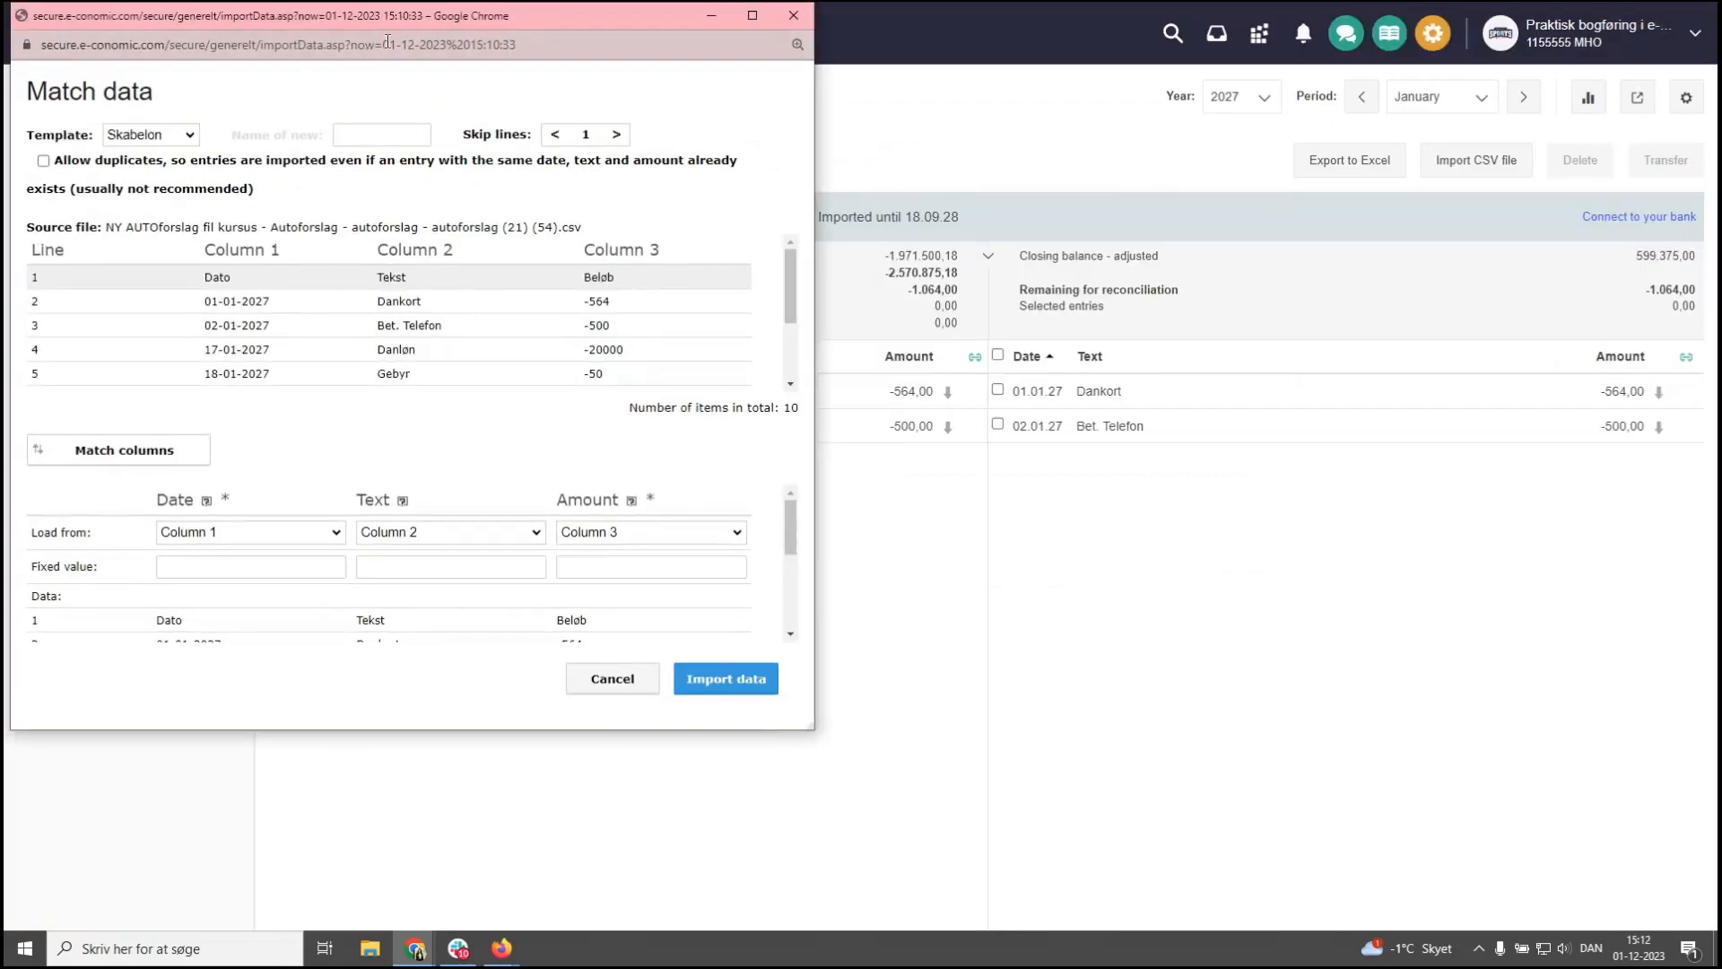
drag(534, 23, 1133, 495)
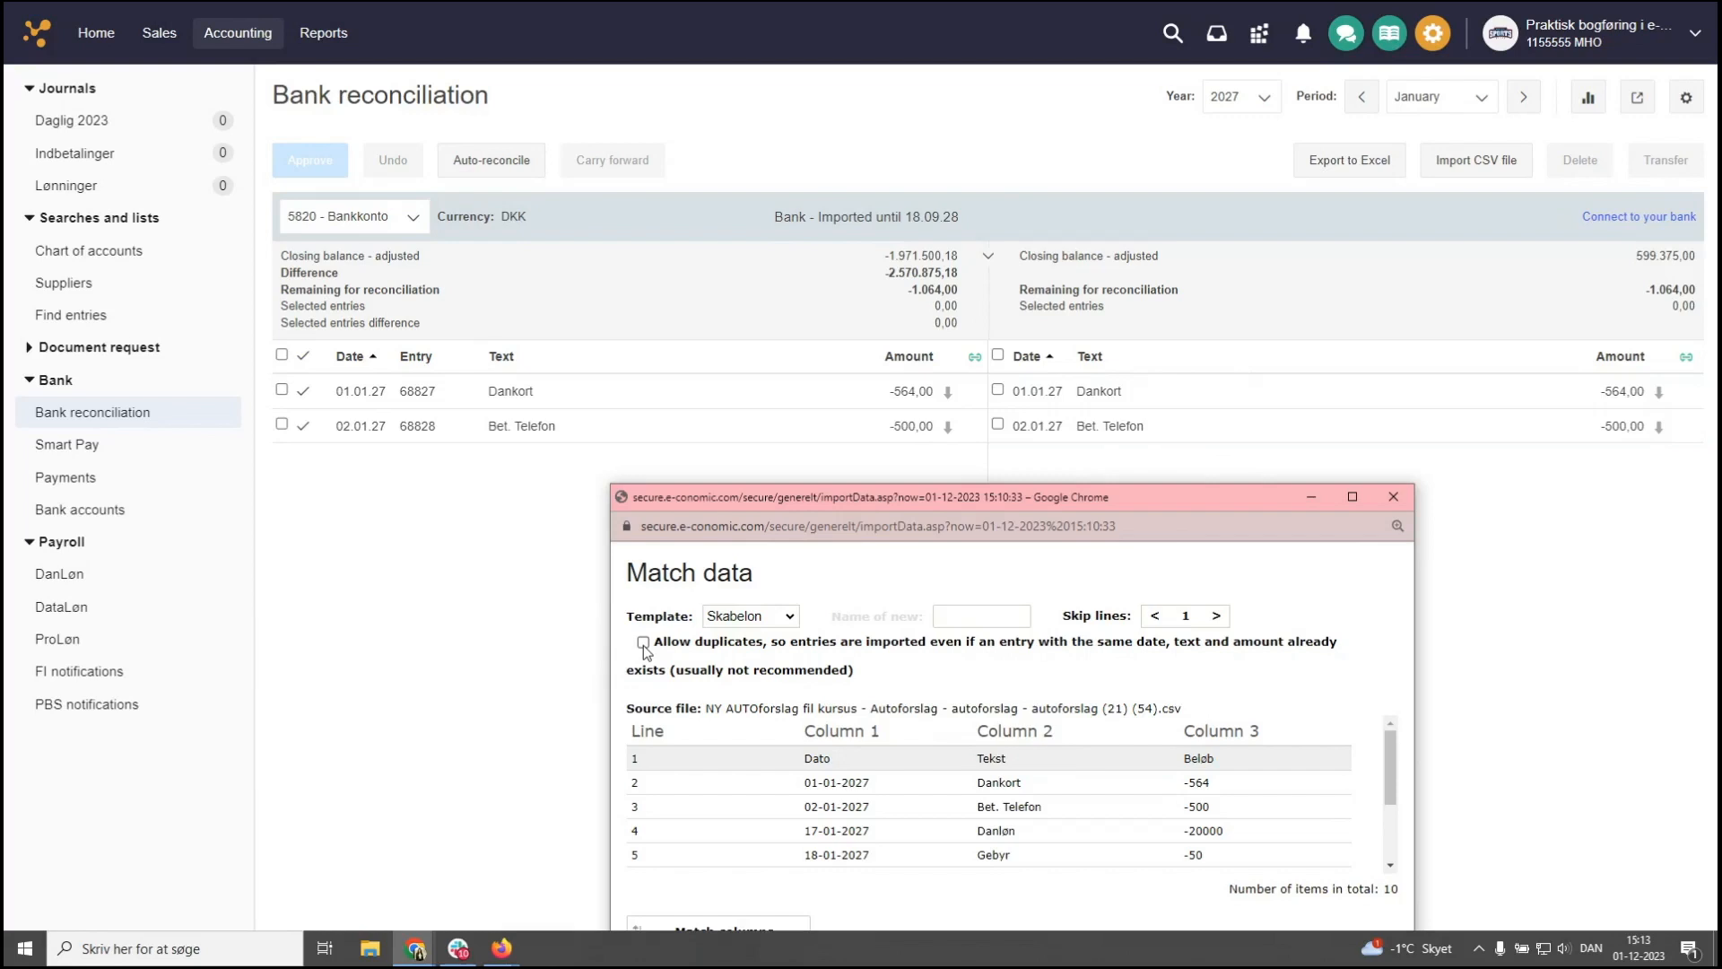
drag(1200, 499, 585, 2)
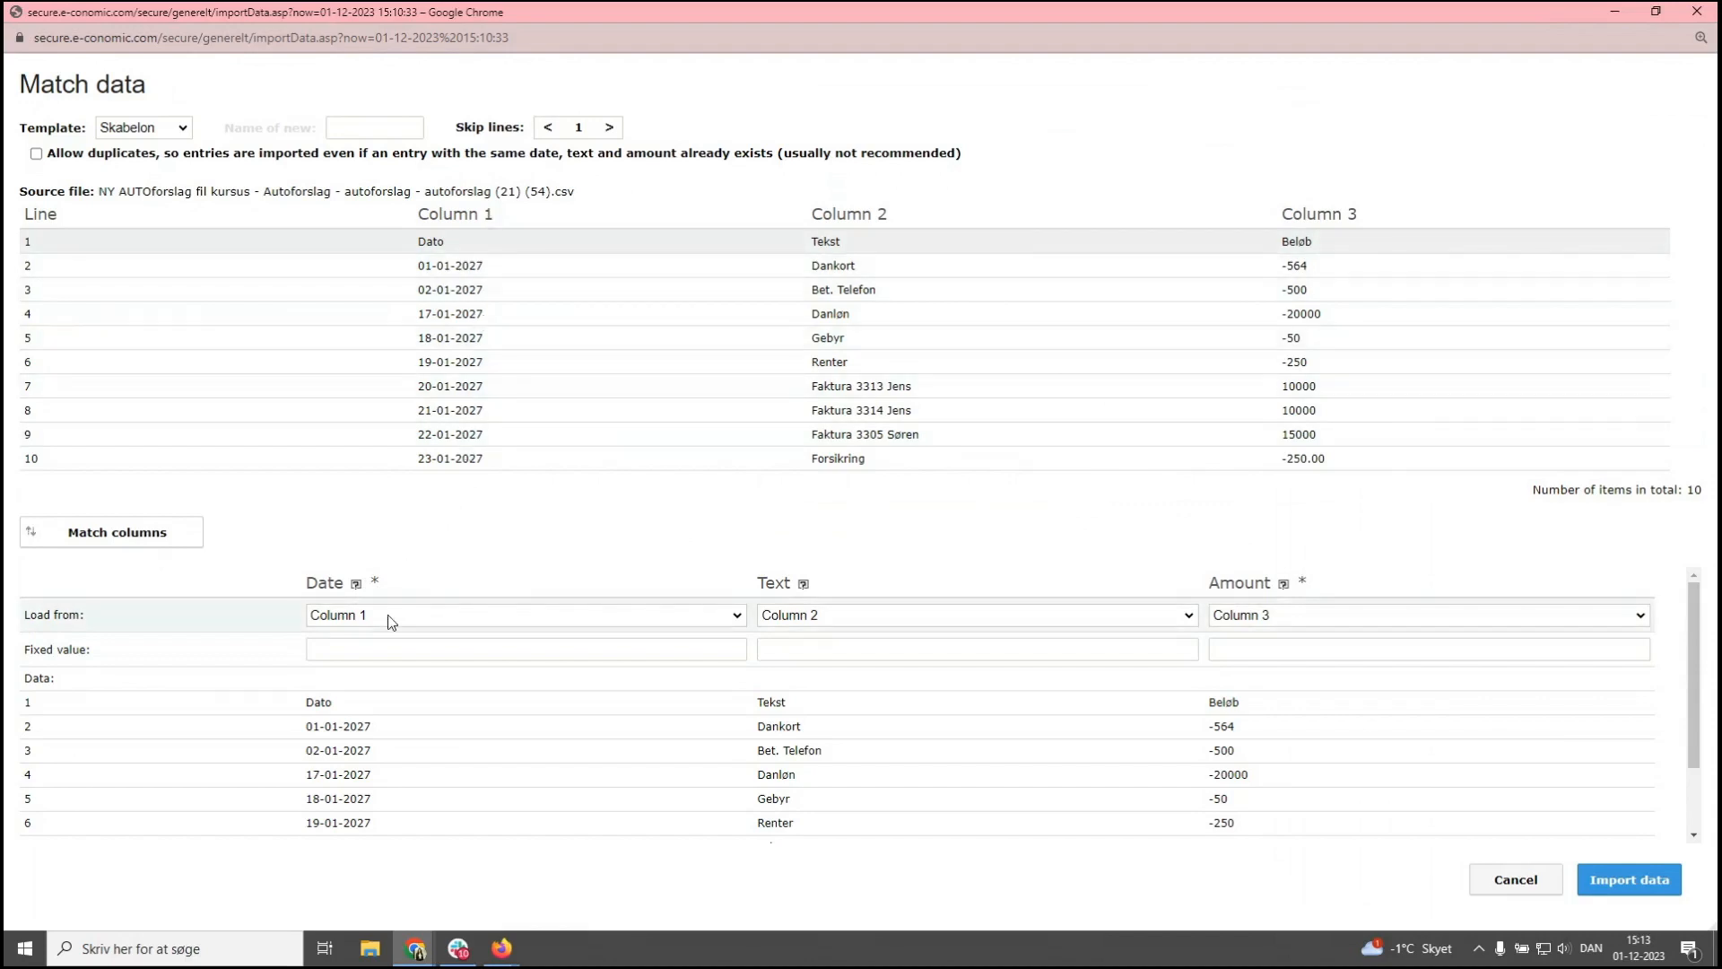
Match the Date field with Column 1 of the CSV file
drag(370, 584, 285, 593)
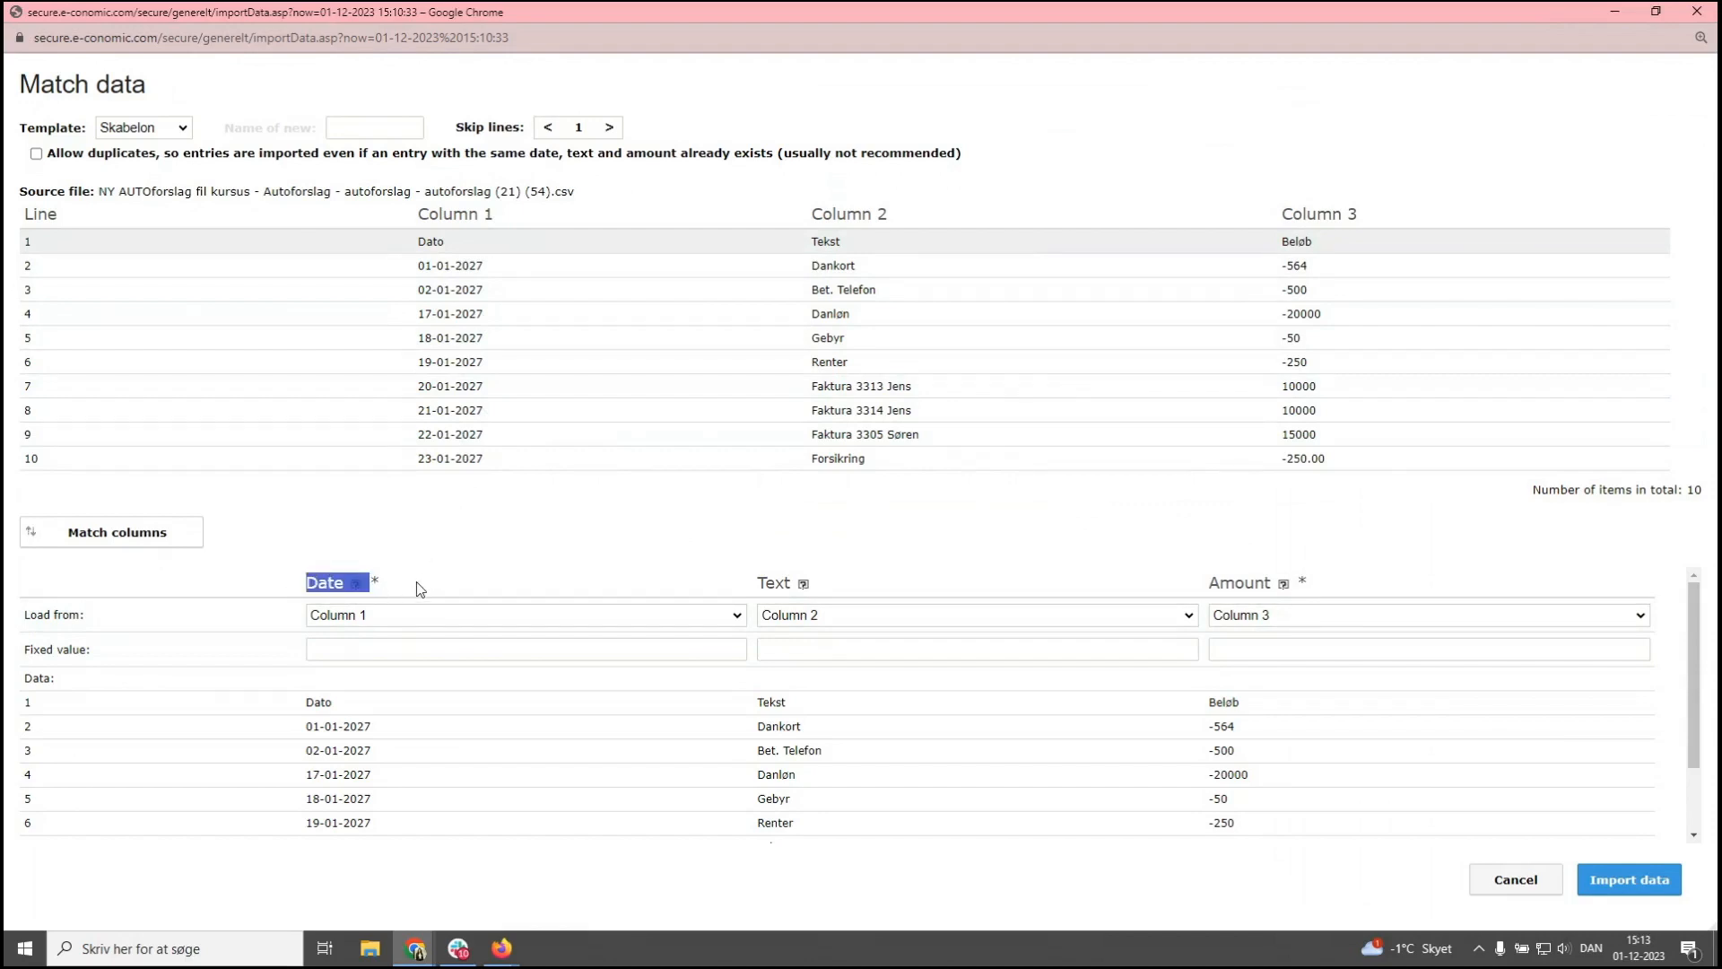
drag(460, 241, 429, 214)
click(507, 220)
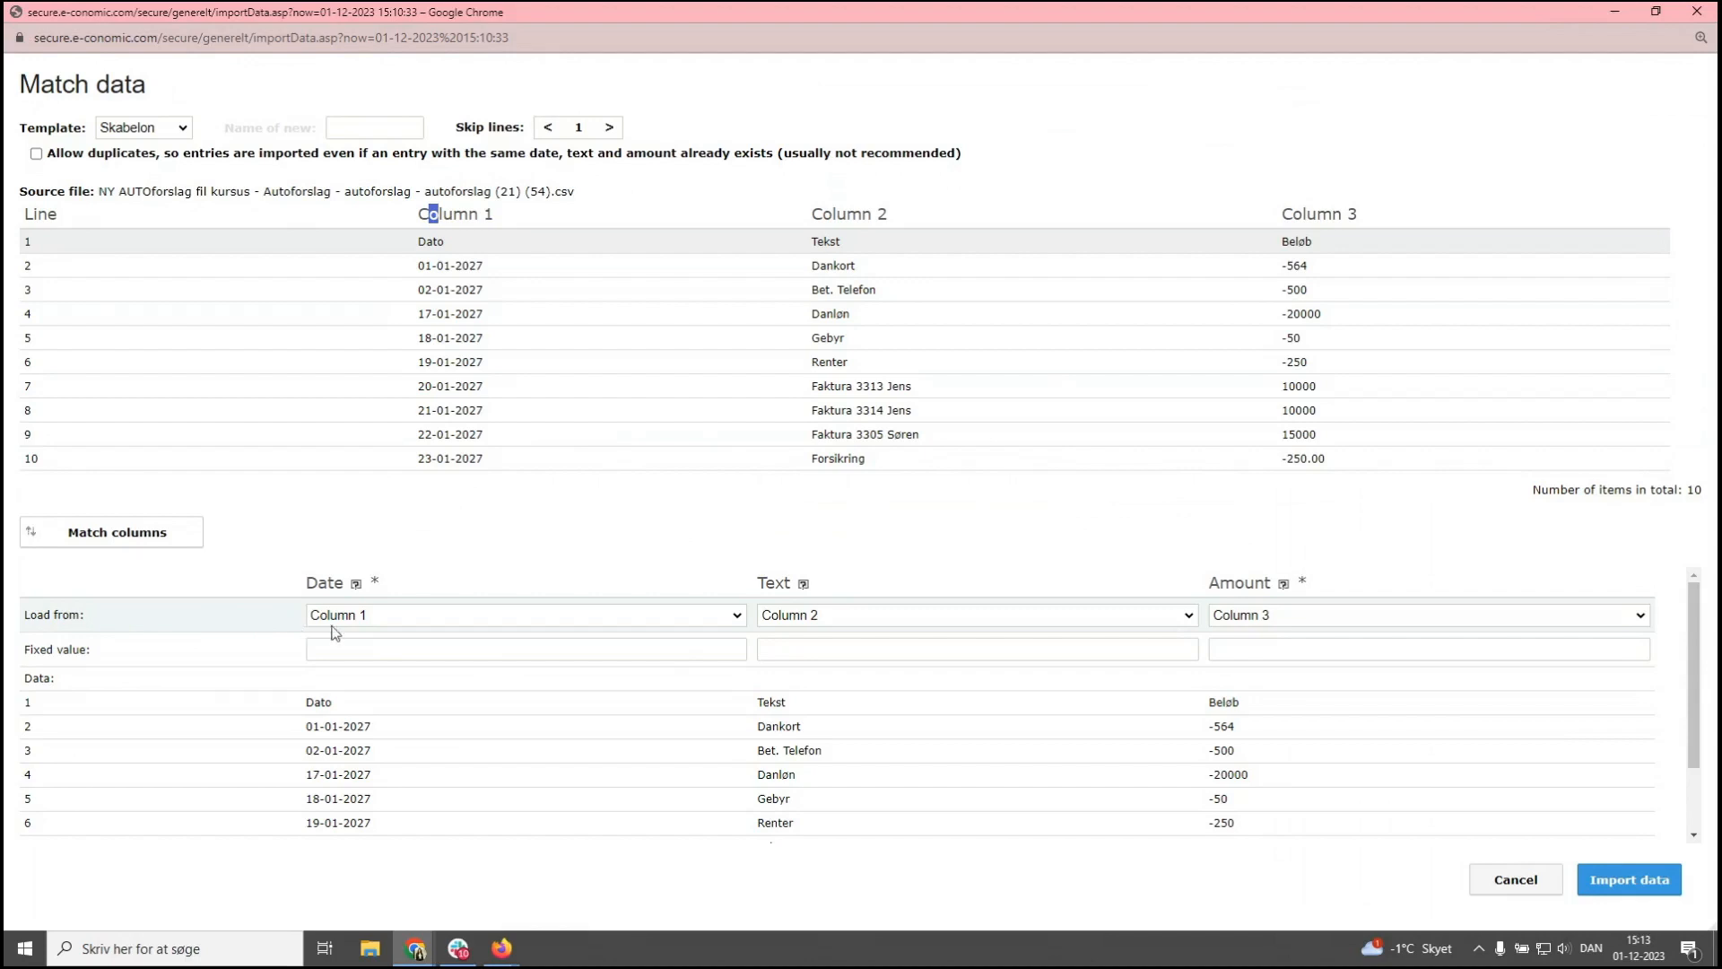
click(398, 619)
click(413, 658)
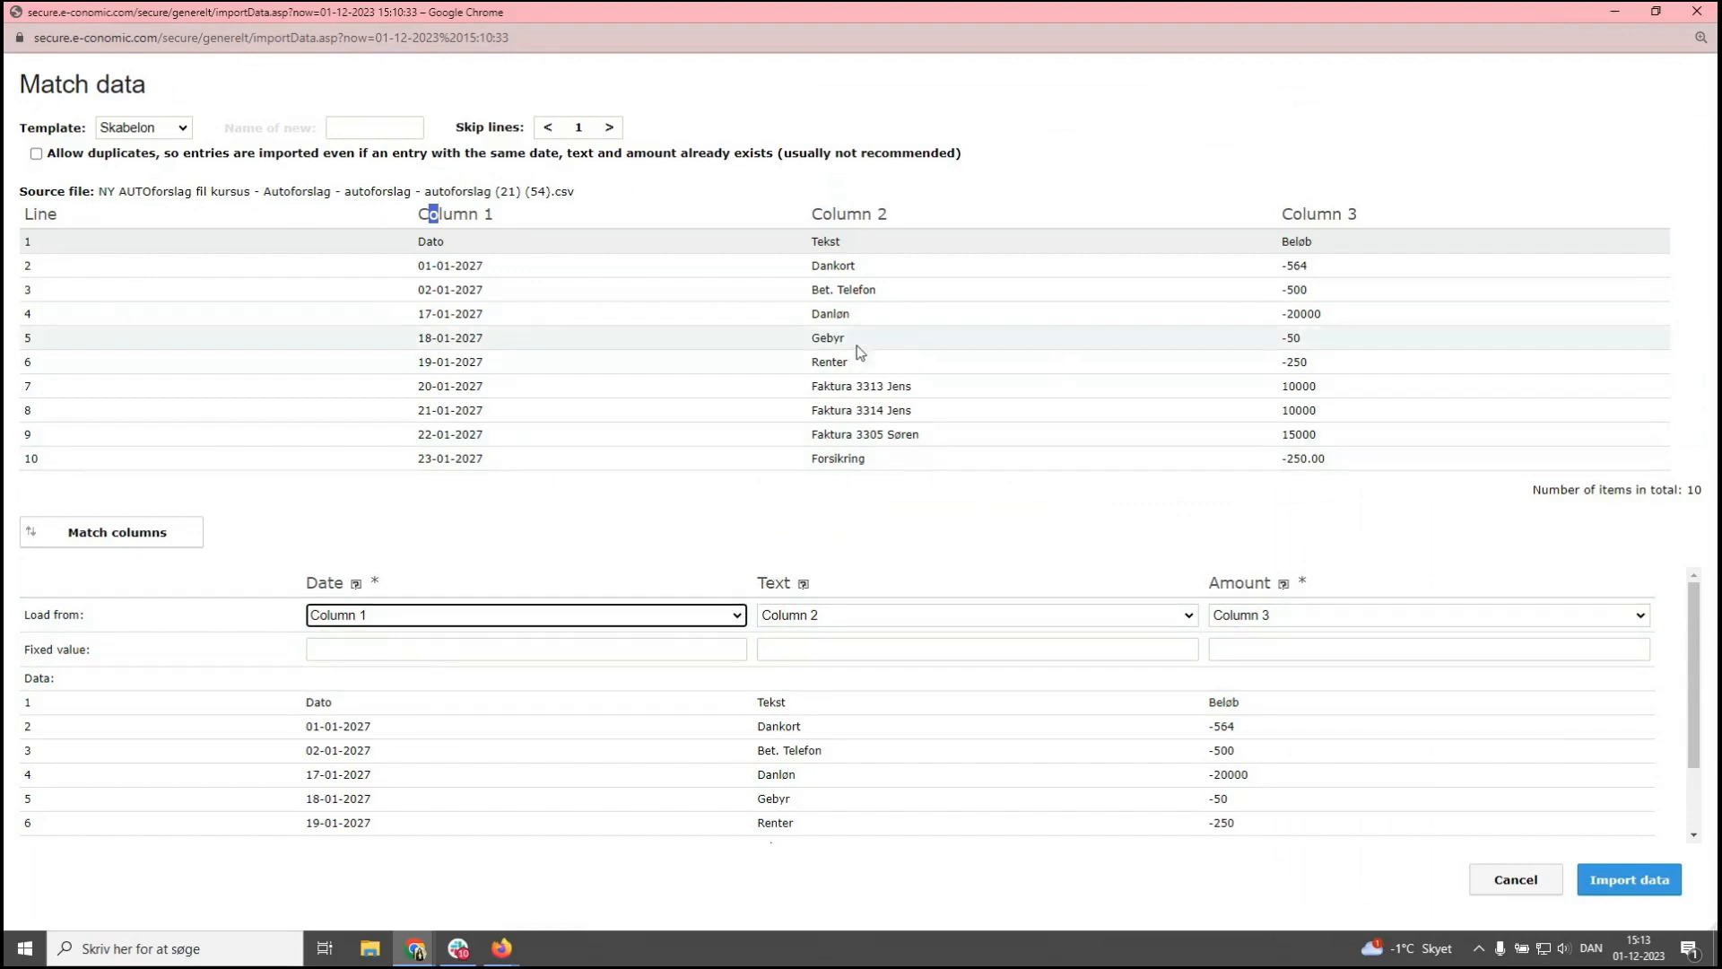
Load the Text field from Column 2 of the CSV file, the column headed Tekst
drag(846, 243, 805, 244)
drag(915, 216, 810, 215)
click(858, 618)
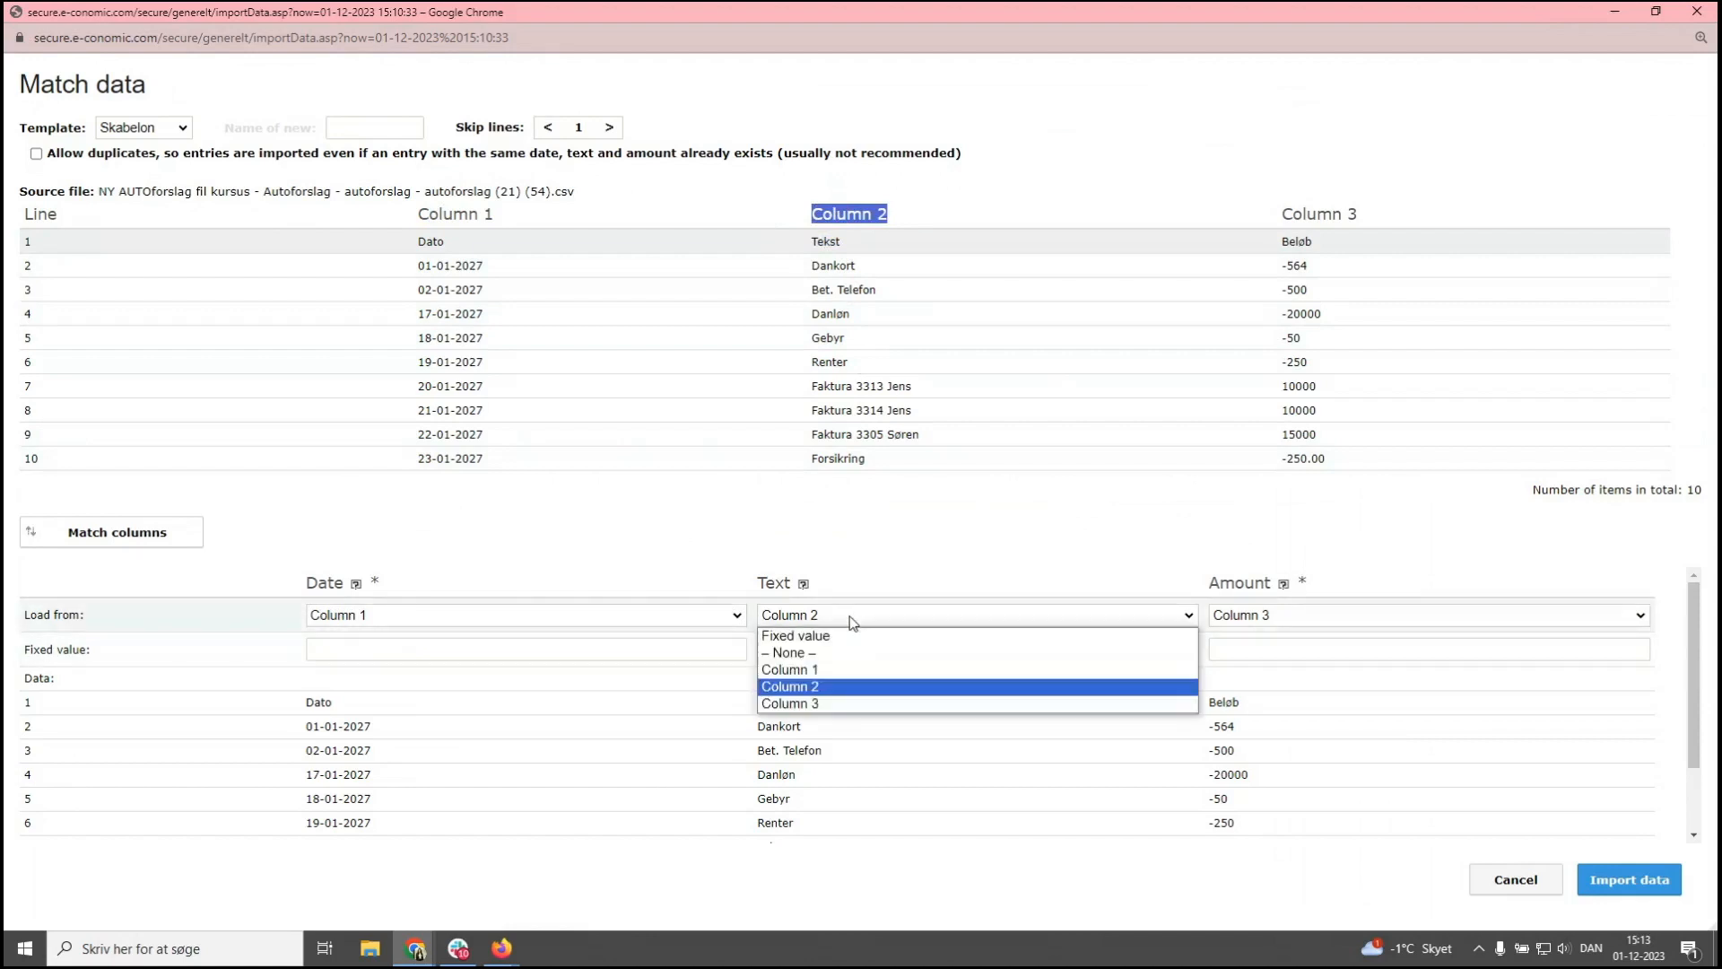
click(852, 688)
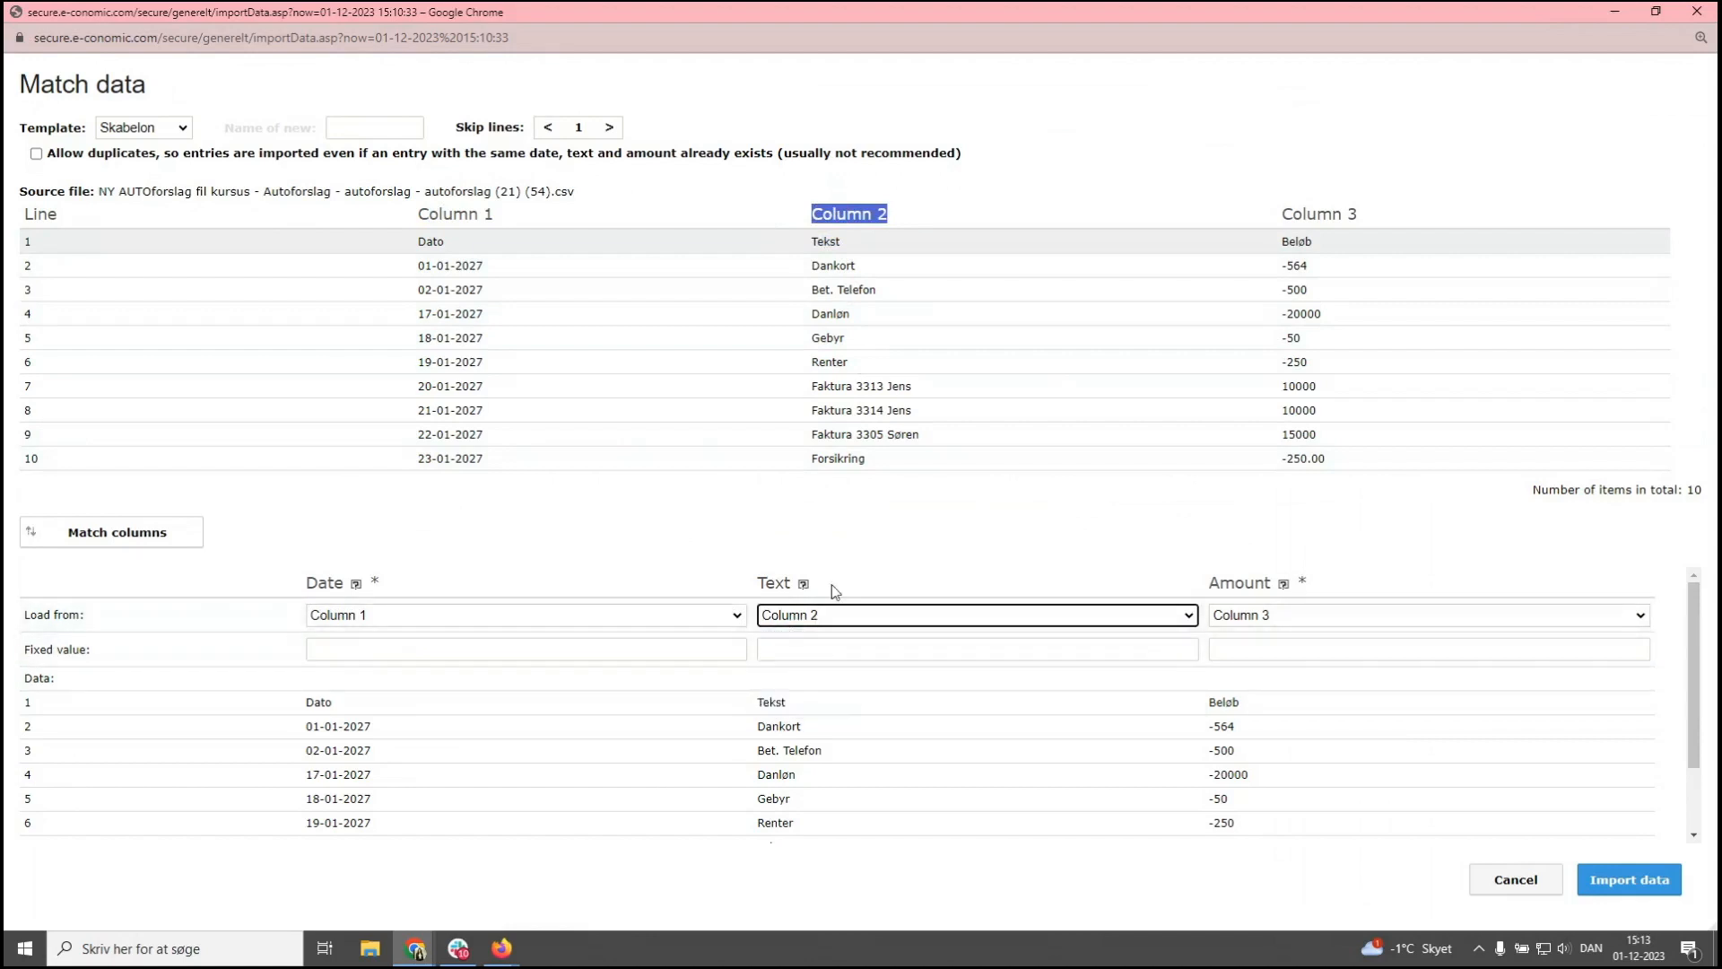
Load the Amount field from Column 3 of the CSV file, the column headed Beløb
drag(1206, 584, 1318, 584)
drag(1329, 258, 1254, 253)
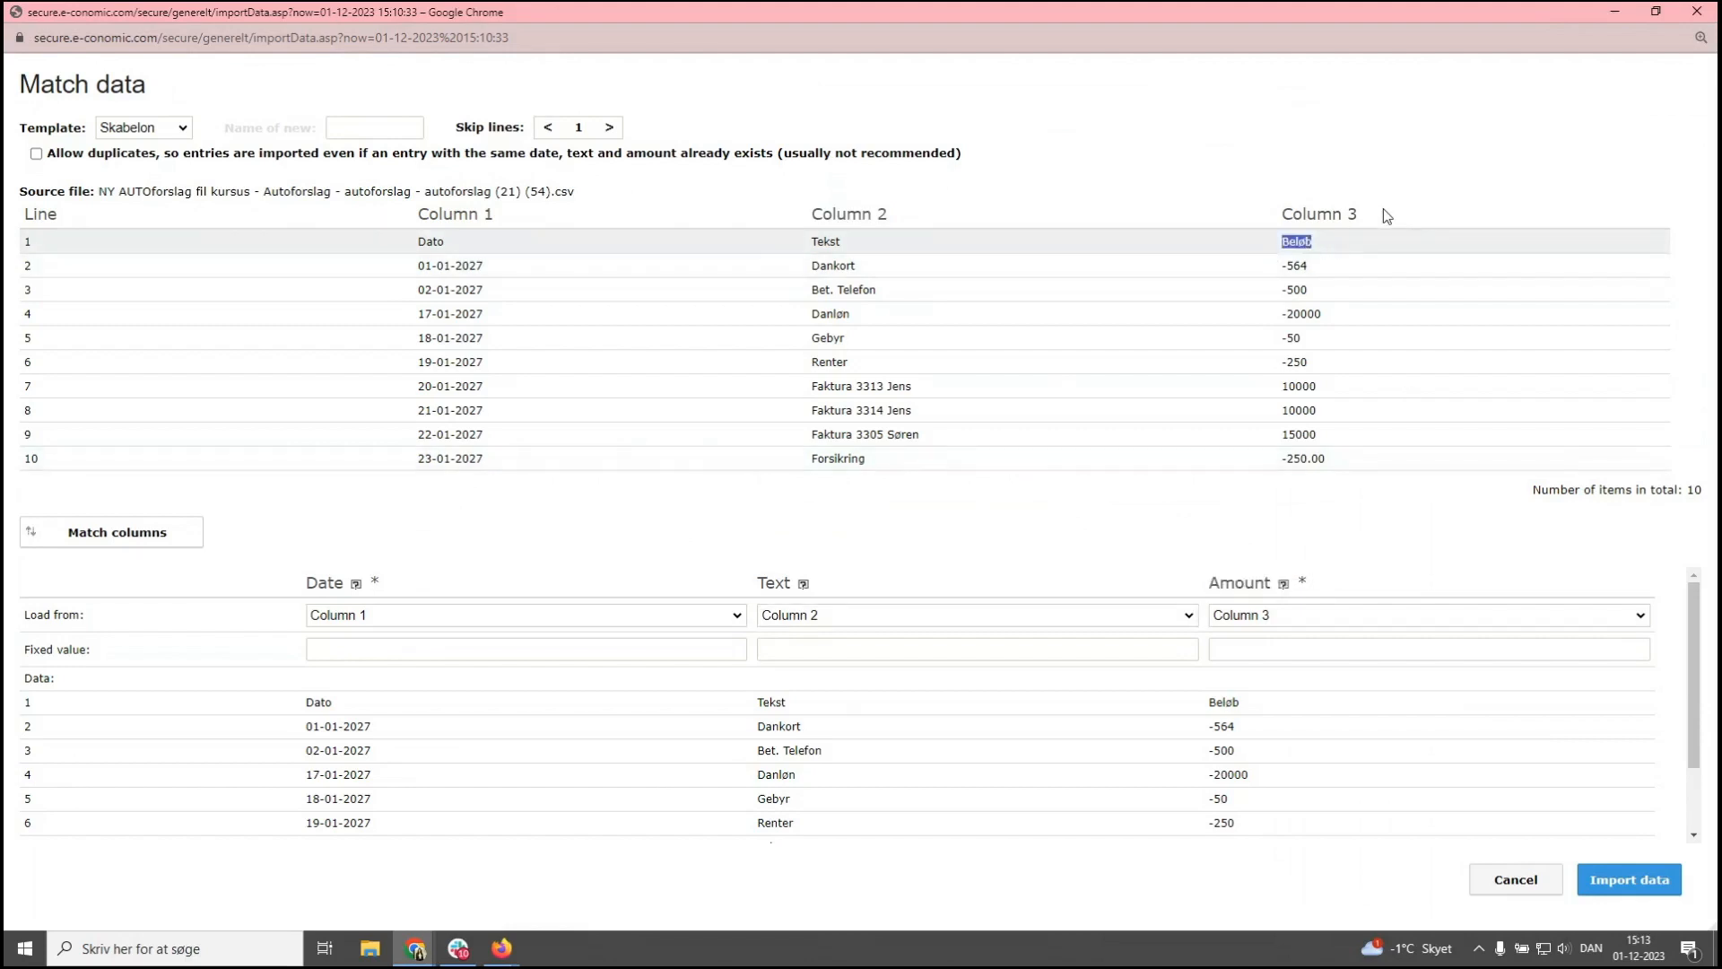
drag(1372, 215, 1269, 217)
click(1242, 619)
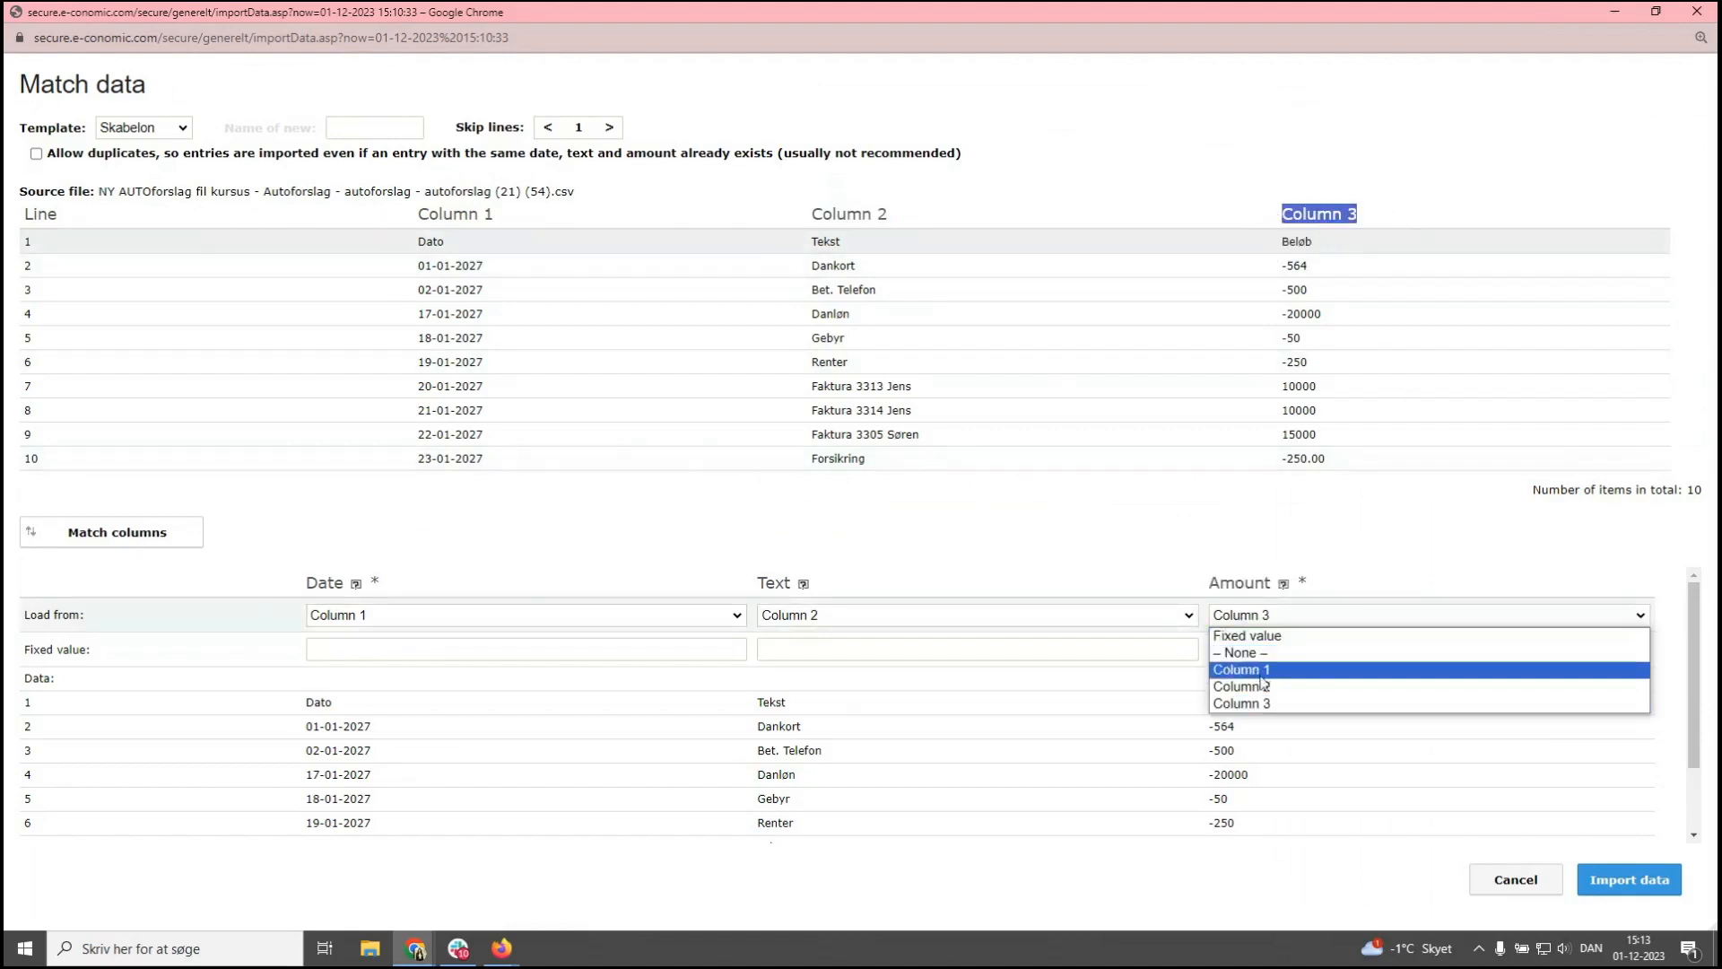
click(1252, 705)
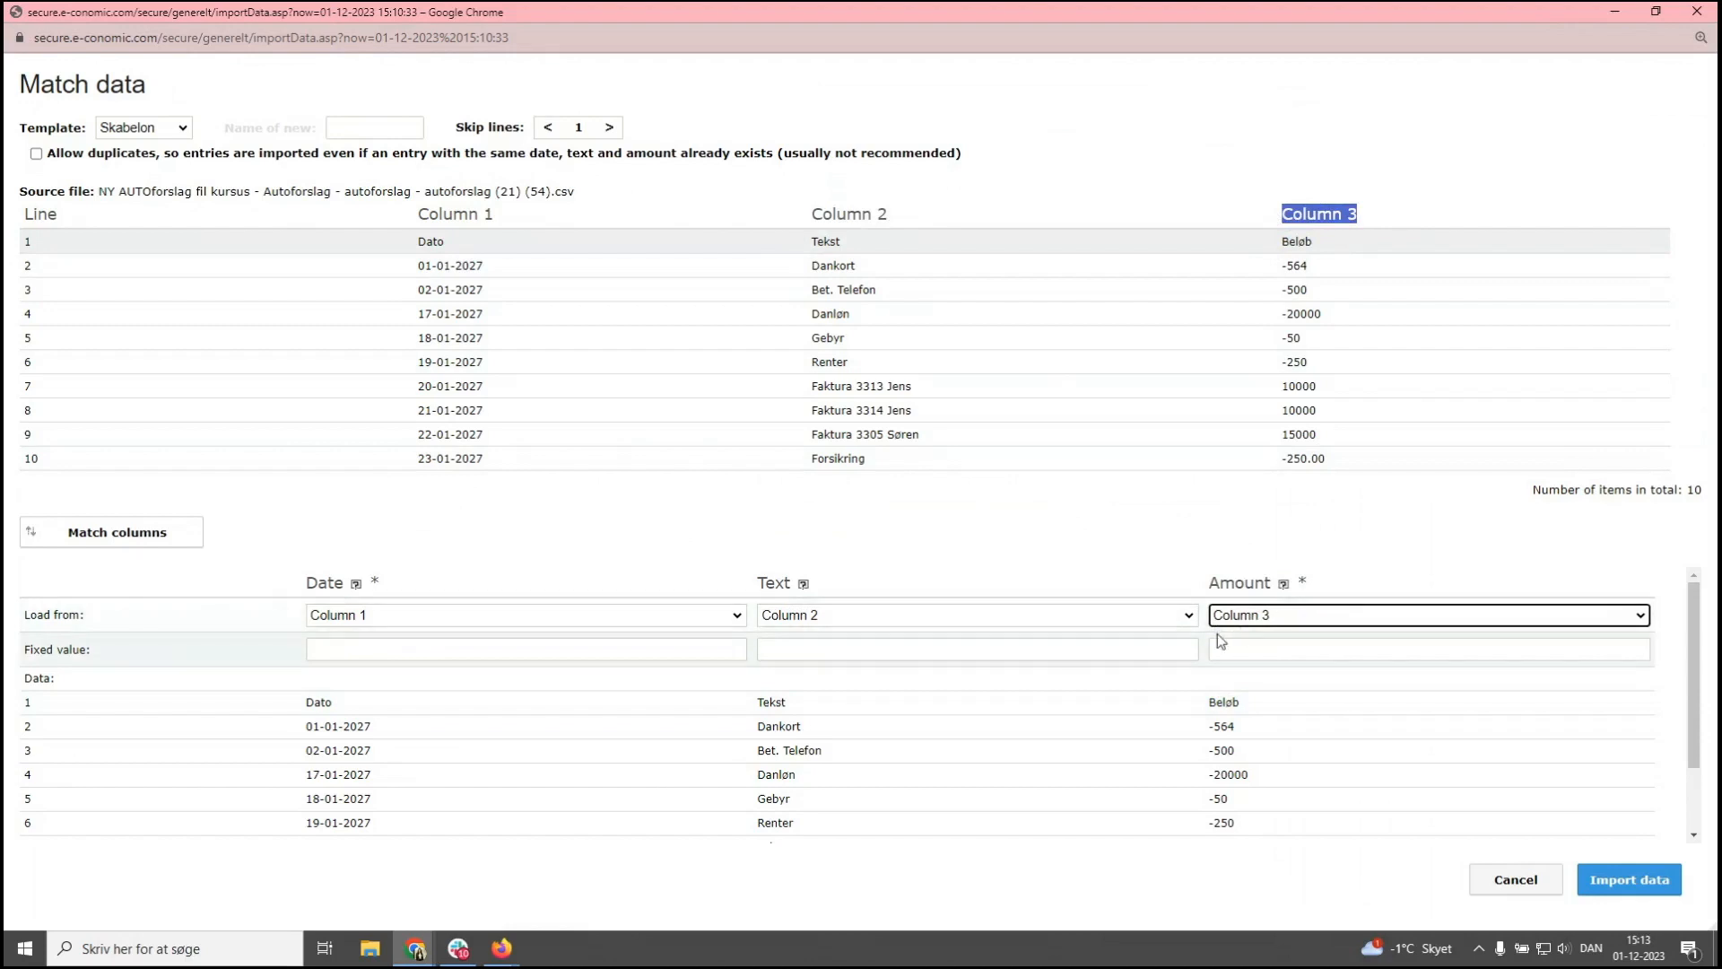
click(1090, 556)
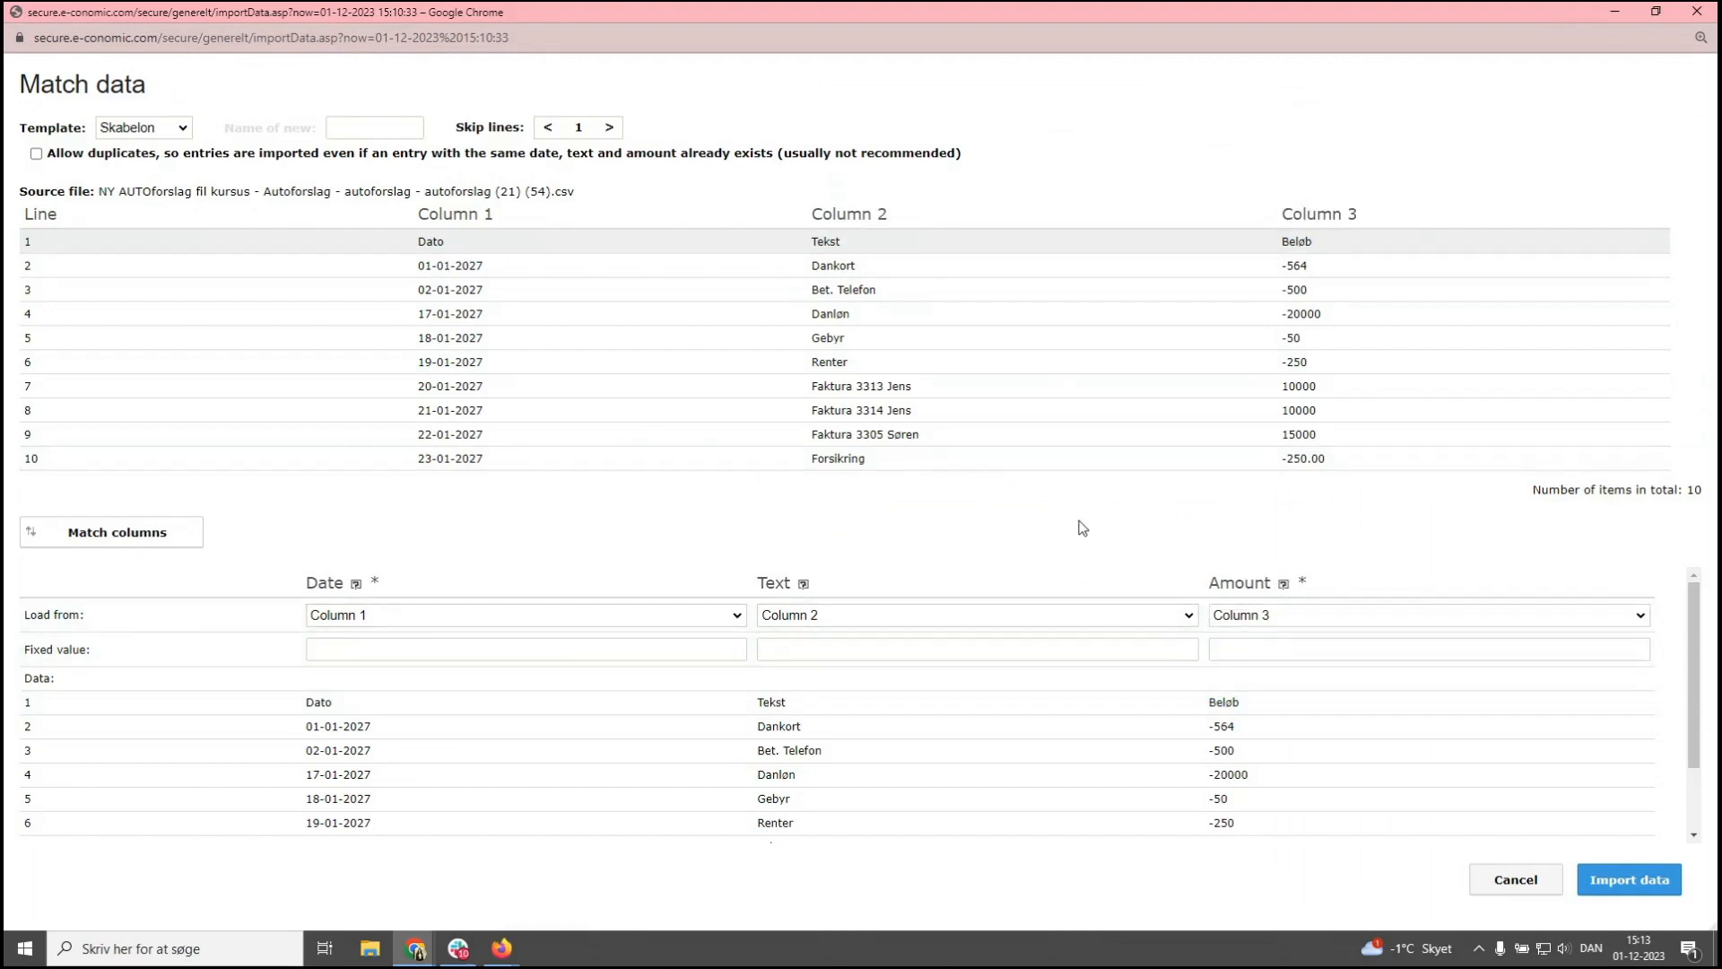
Import the matched bank statement data, close the import result, and auto-reconcile the January 2027 entries
click(1619, 884)
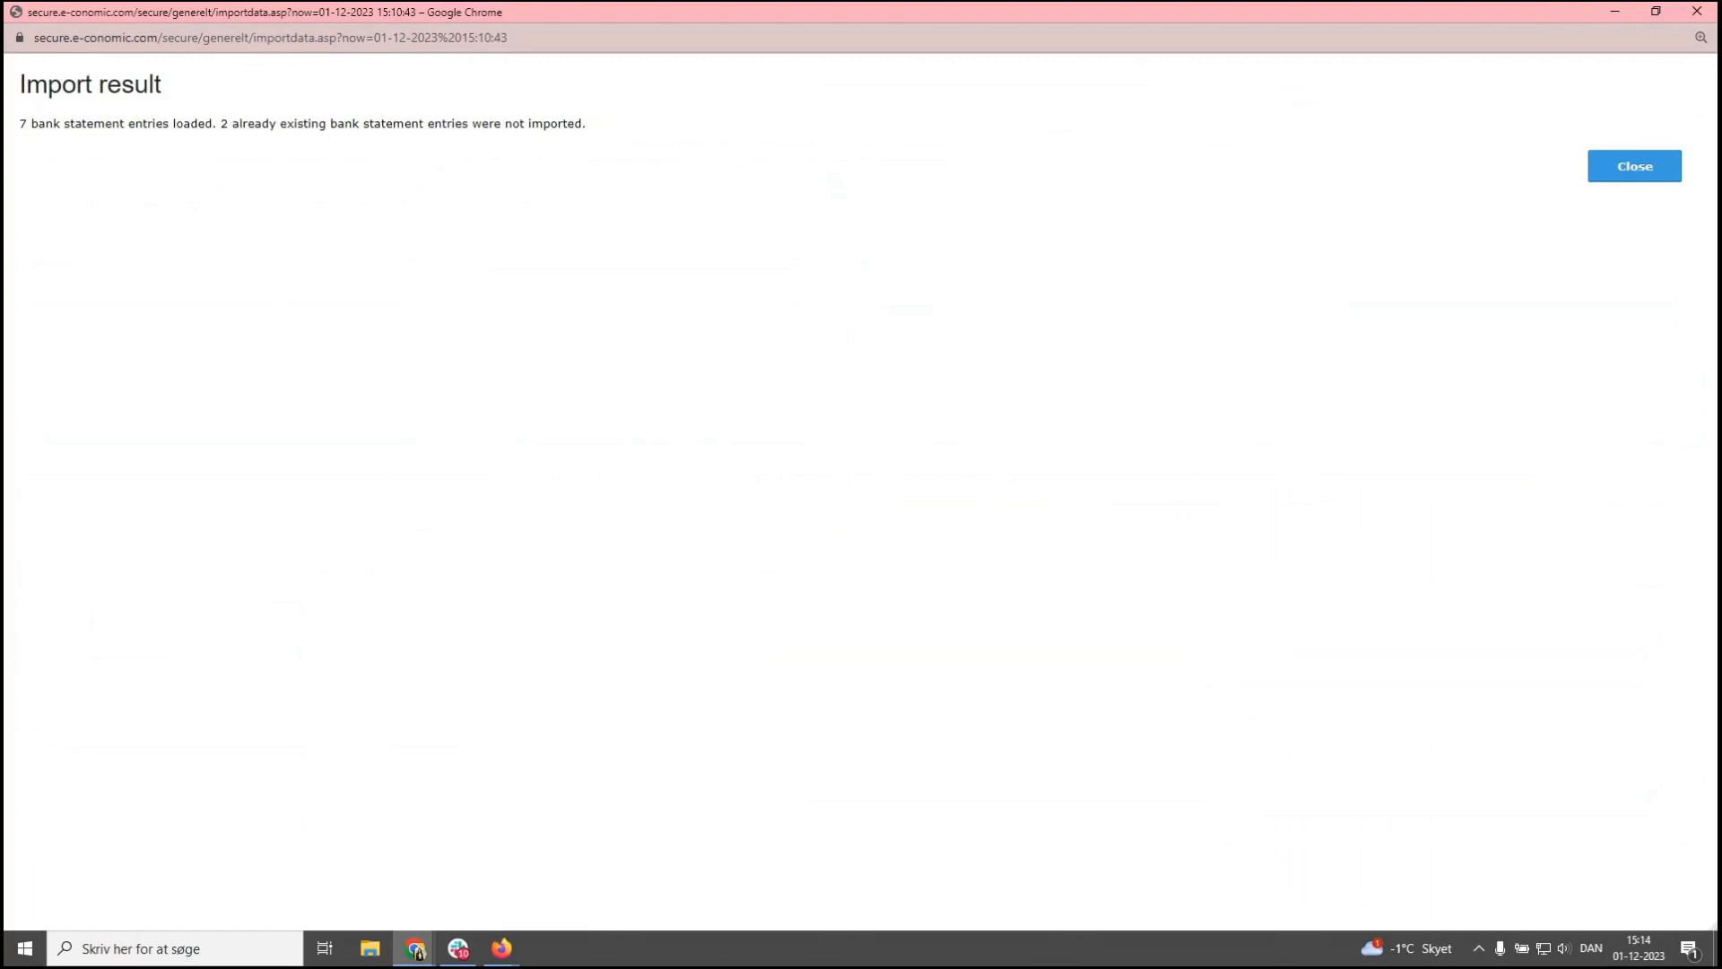
click(1668, 176)
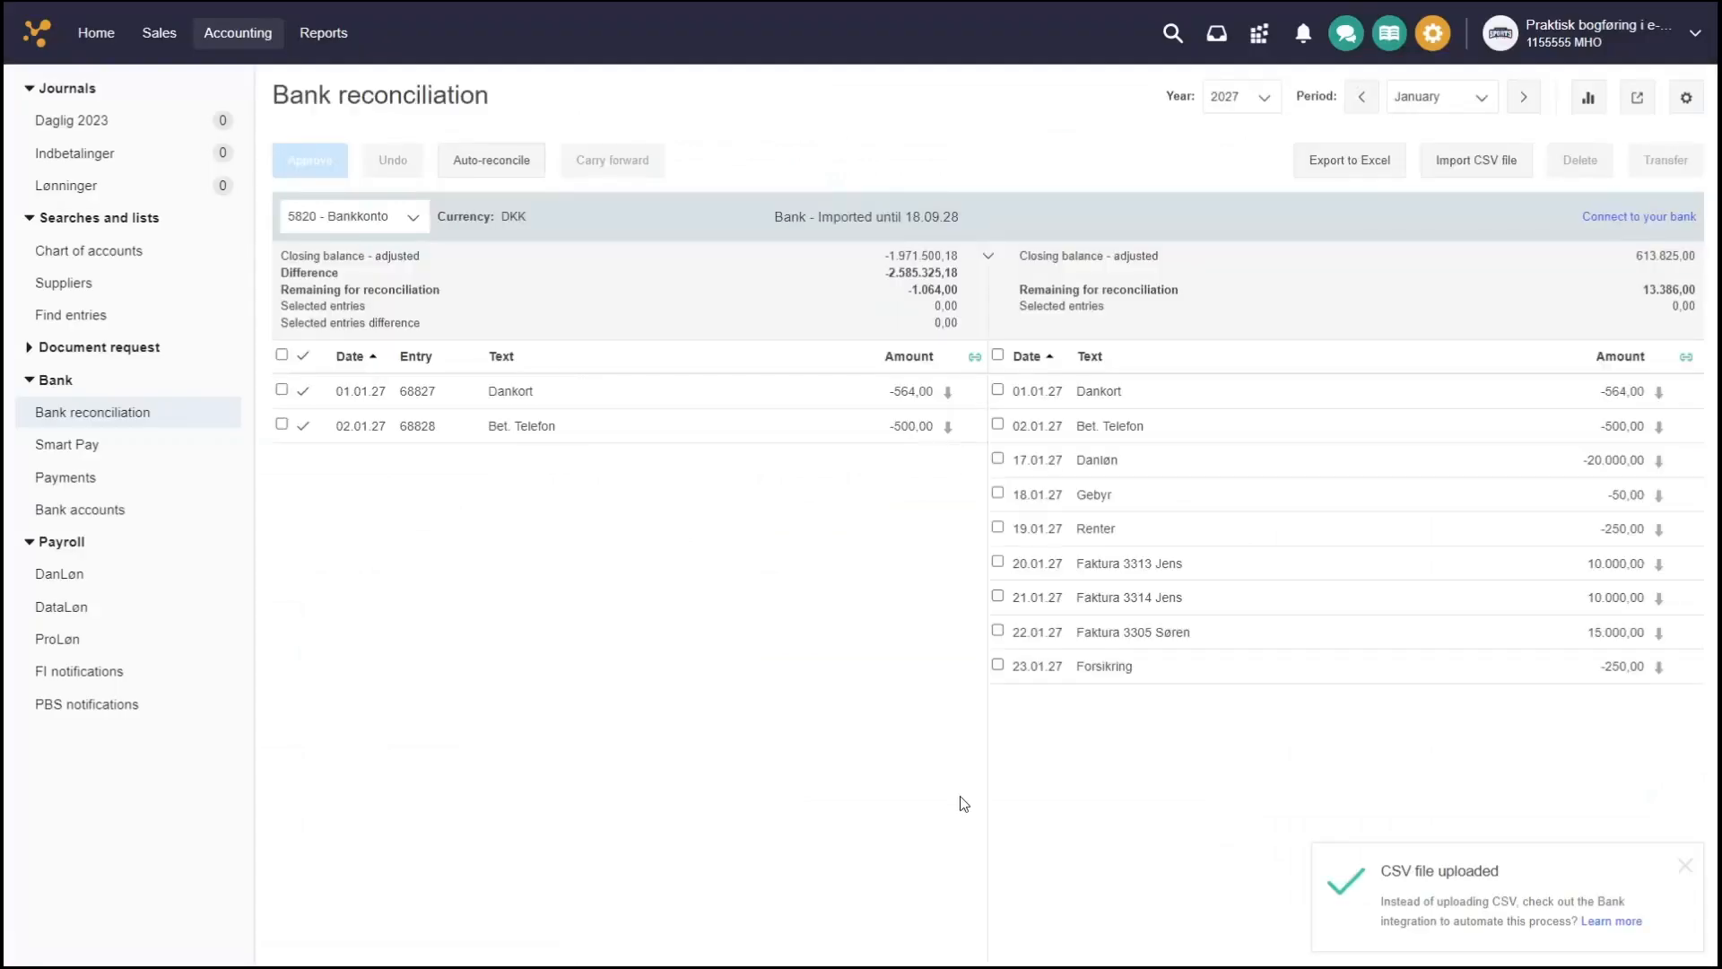
click(1686, 865)
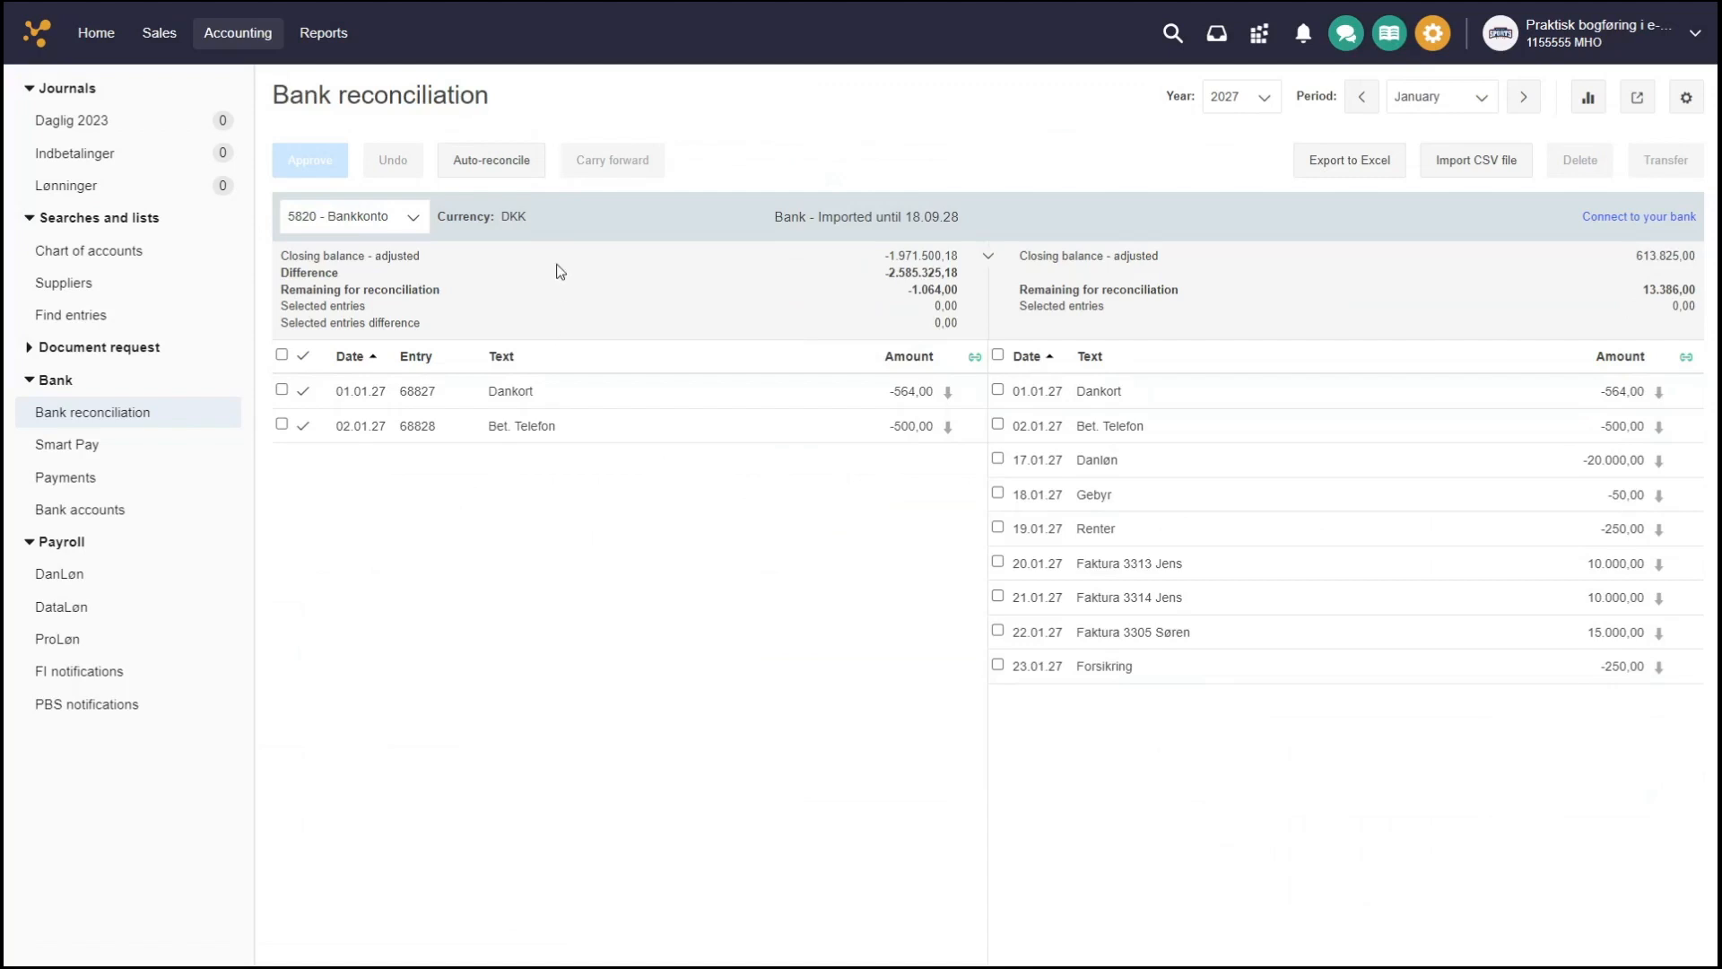
click(499, 170)
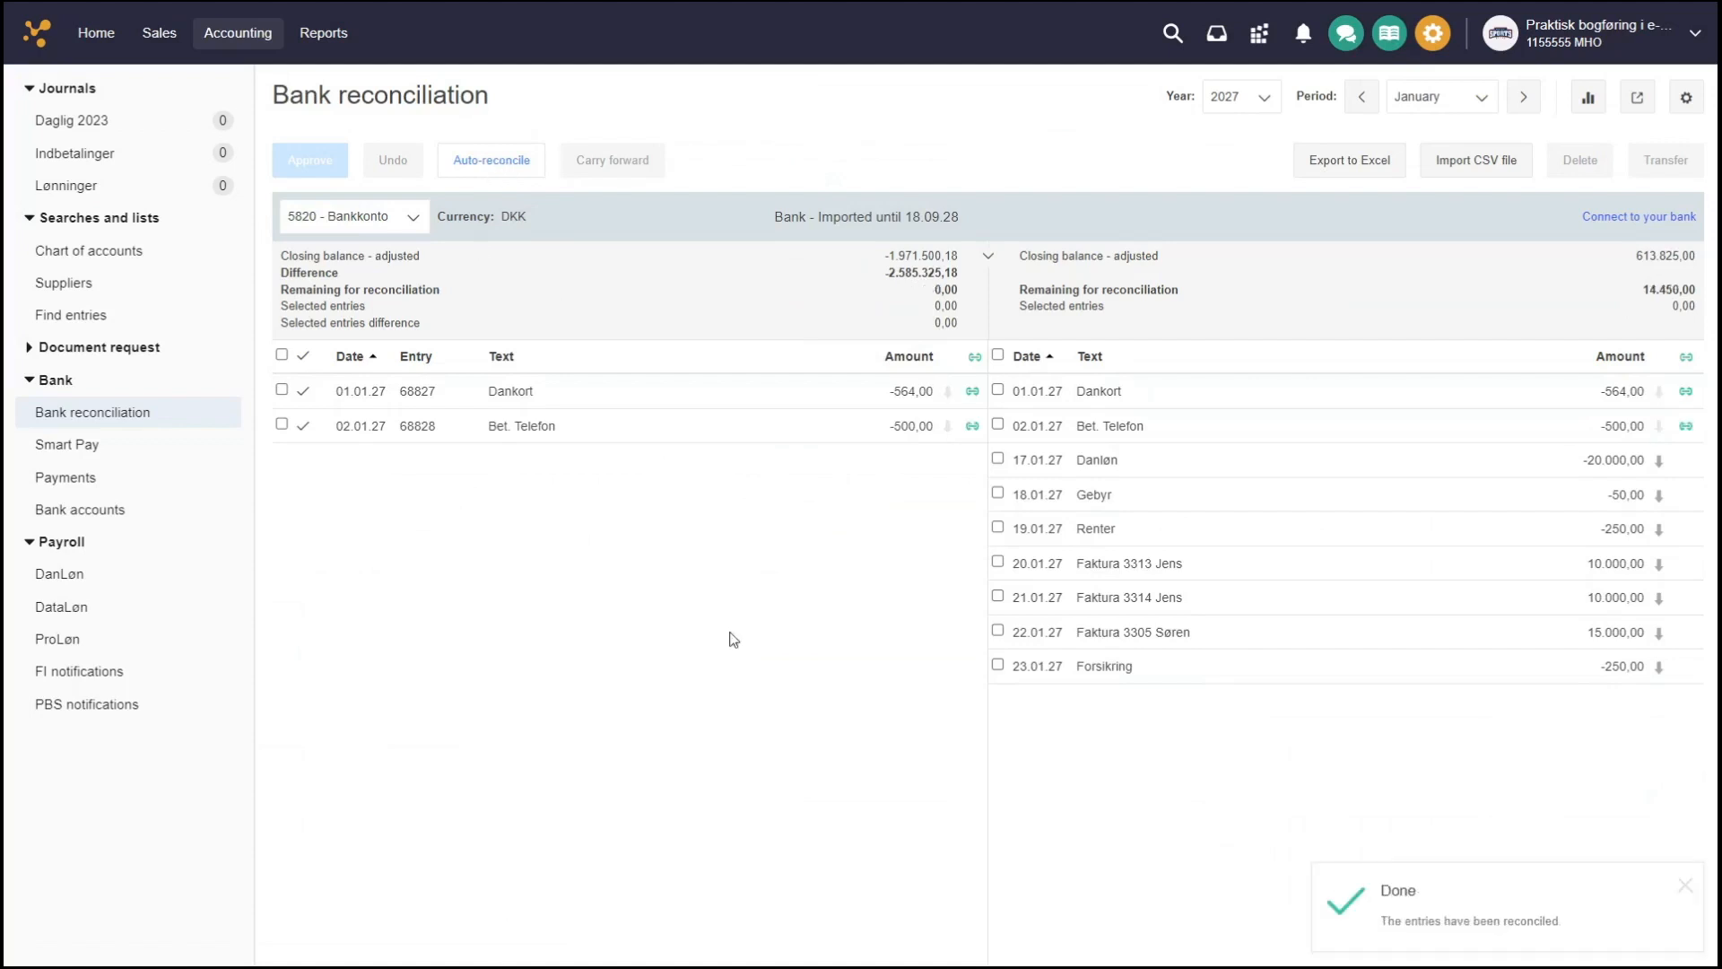
Try to transfer all January 2027 bank statement entries, including the reconciled ones, to the journal, and clear the selection
click(997, 355)
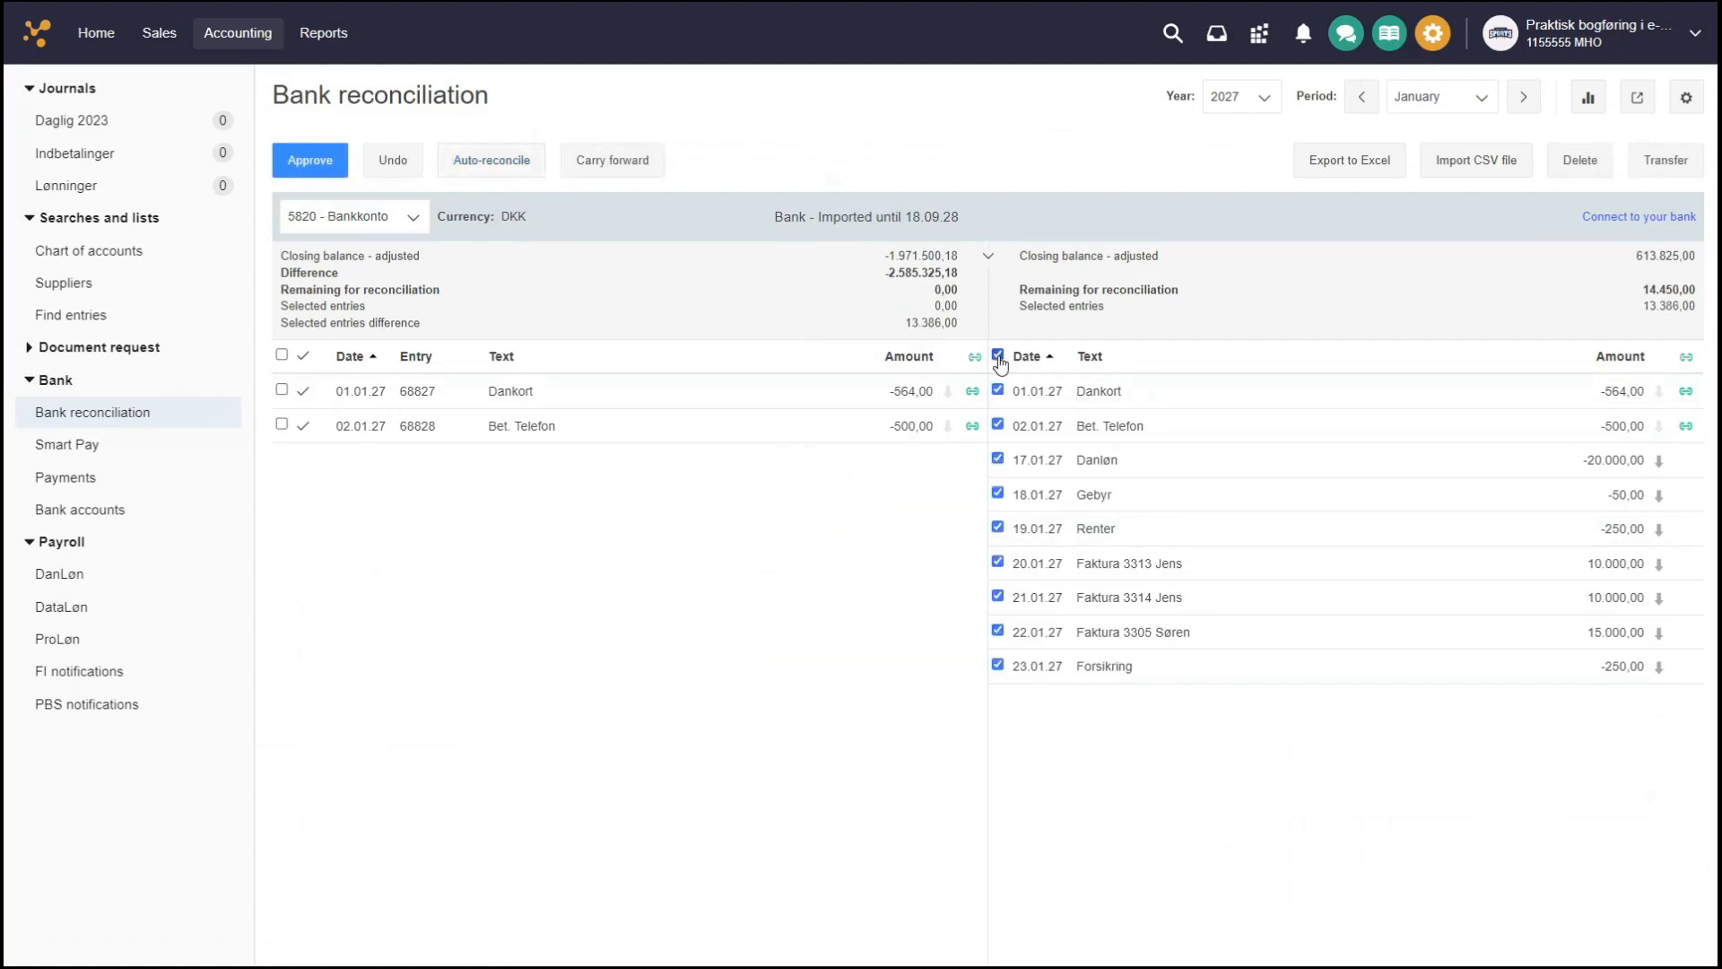
click(1664, 163)
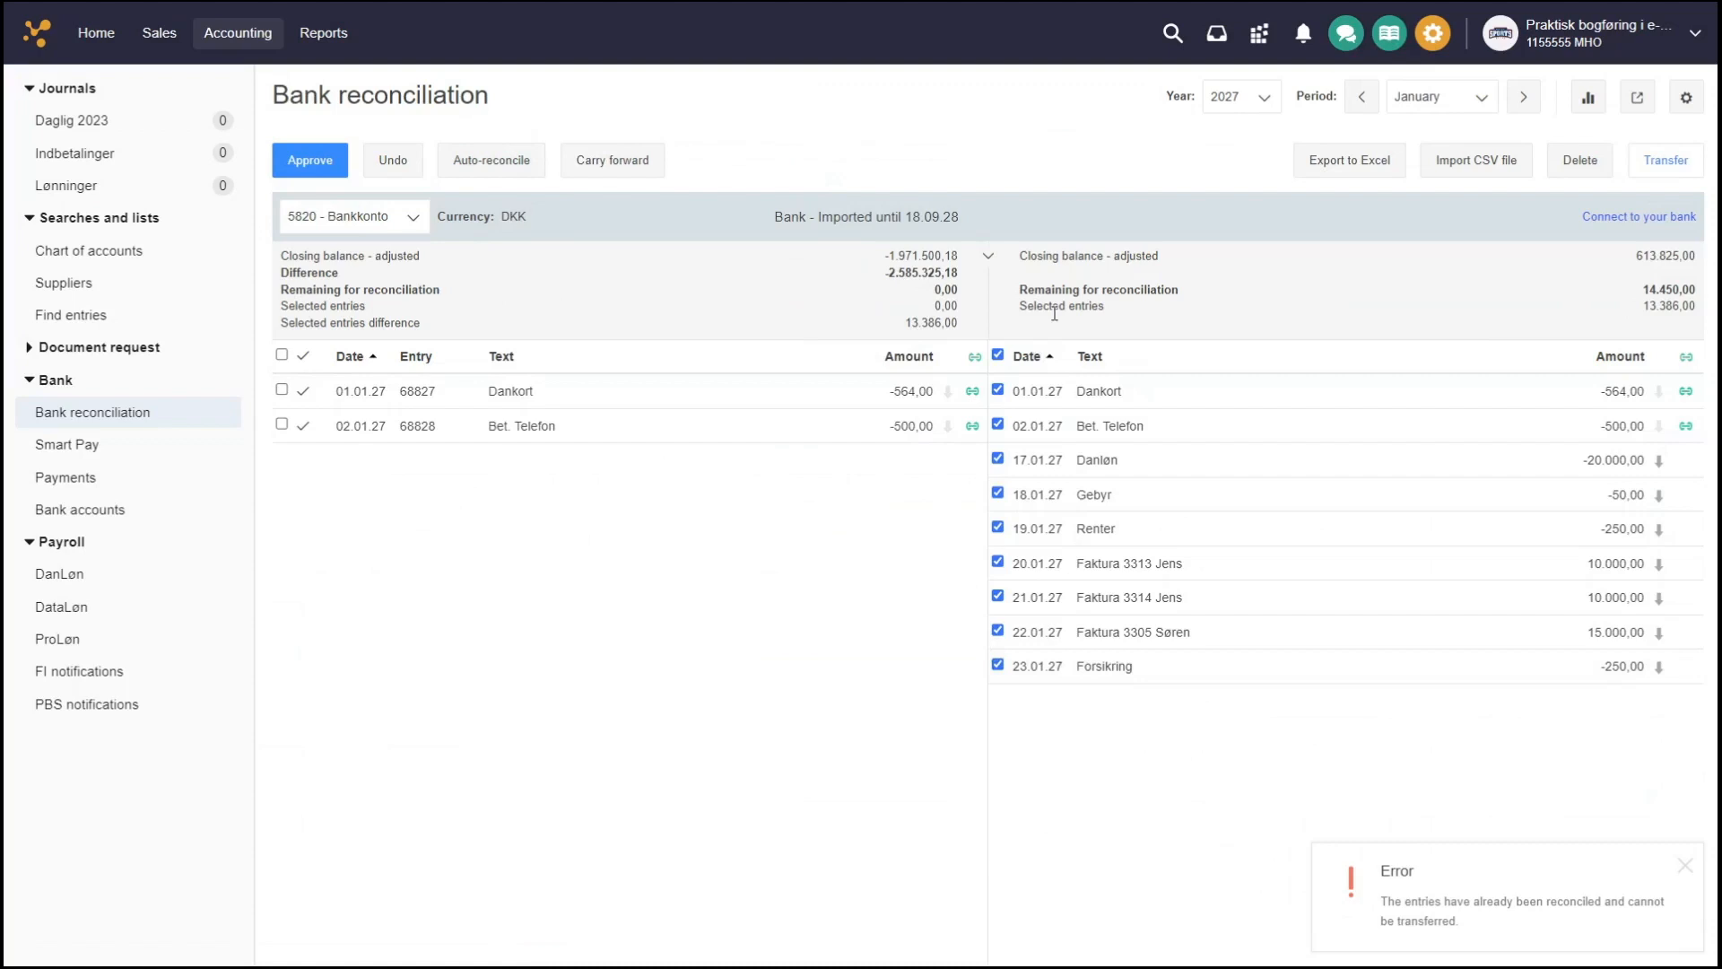
click(998, 355)
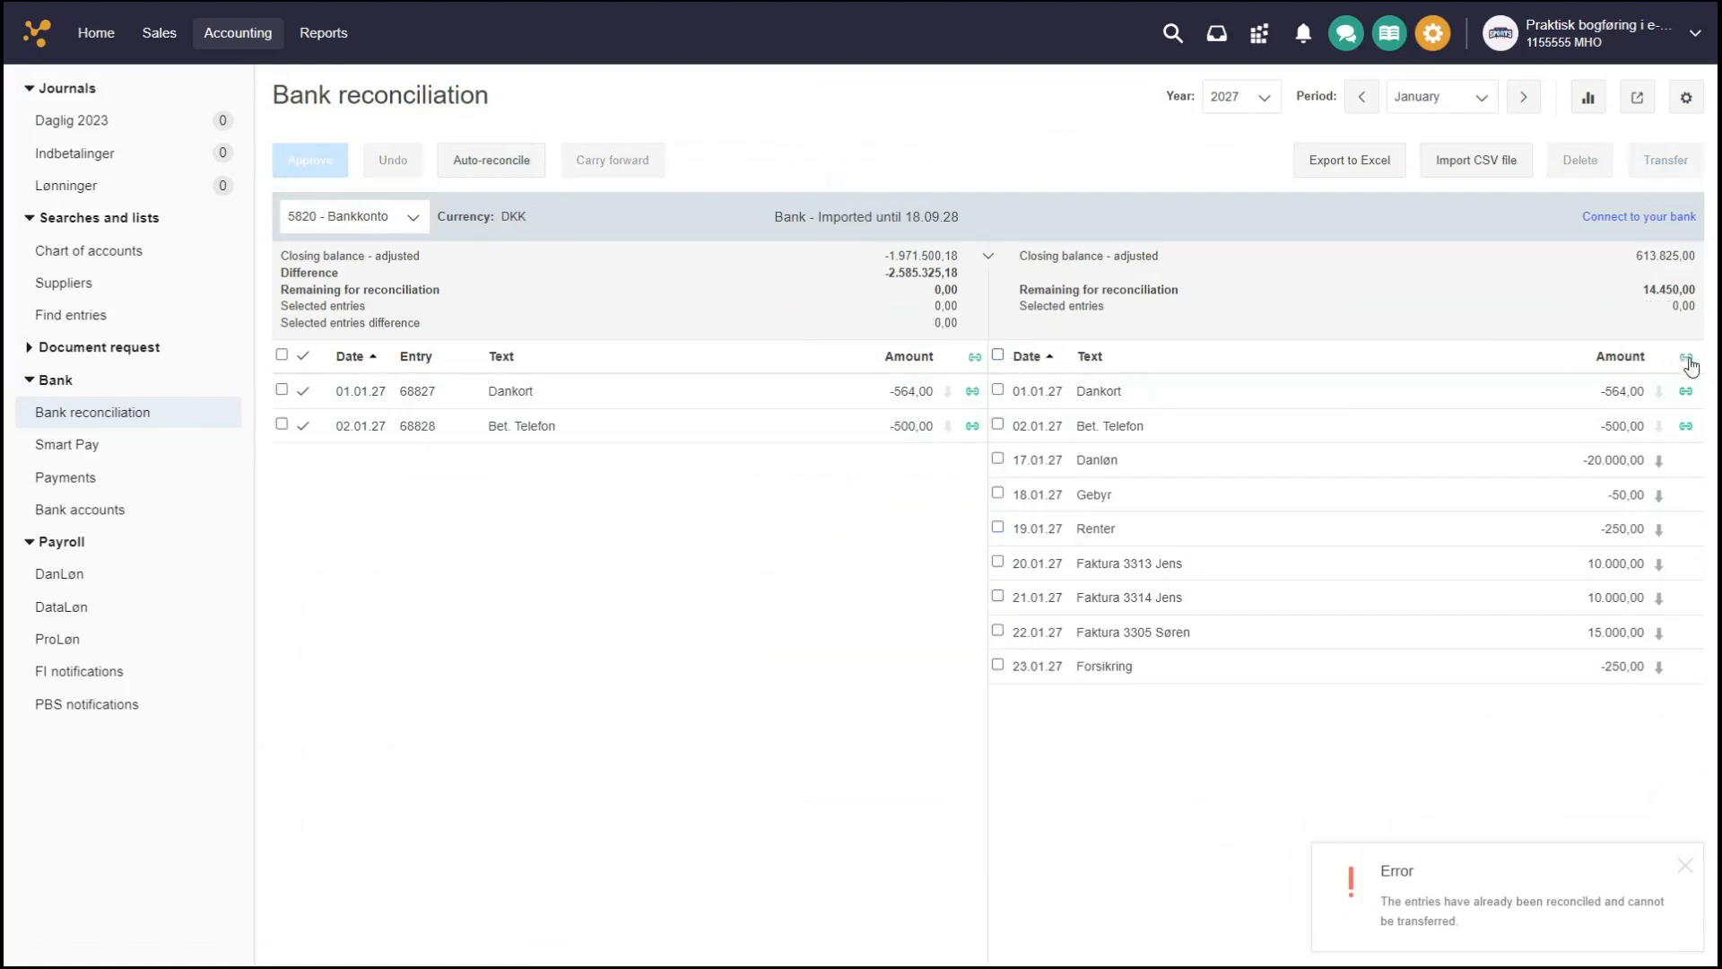
Hide the reconciled entries in both the cash account list and the bank statement list
click(1686, 356)
click(975, 356)
click(1687, 869)
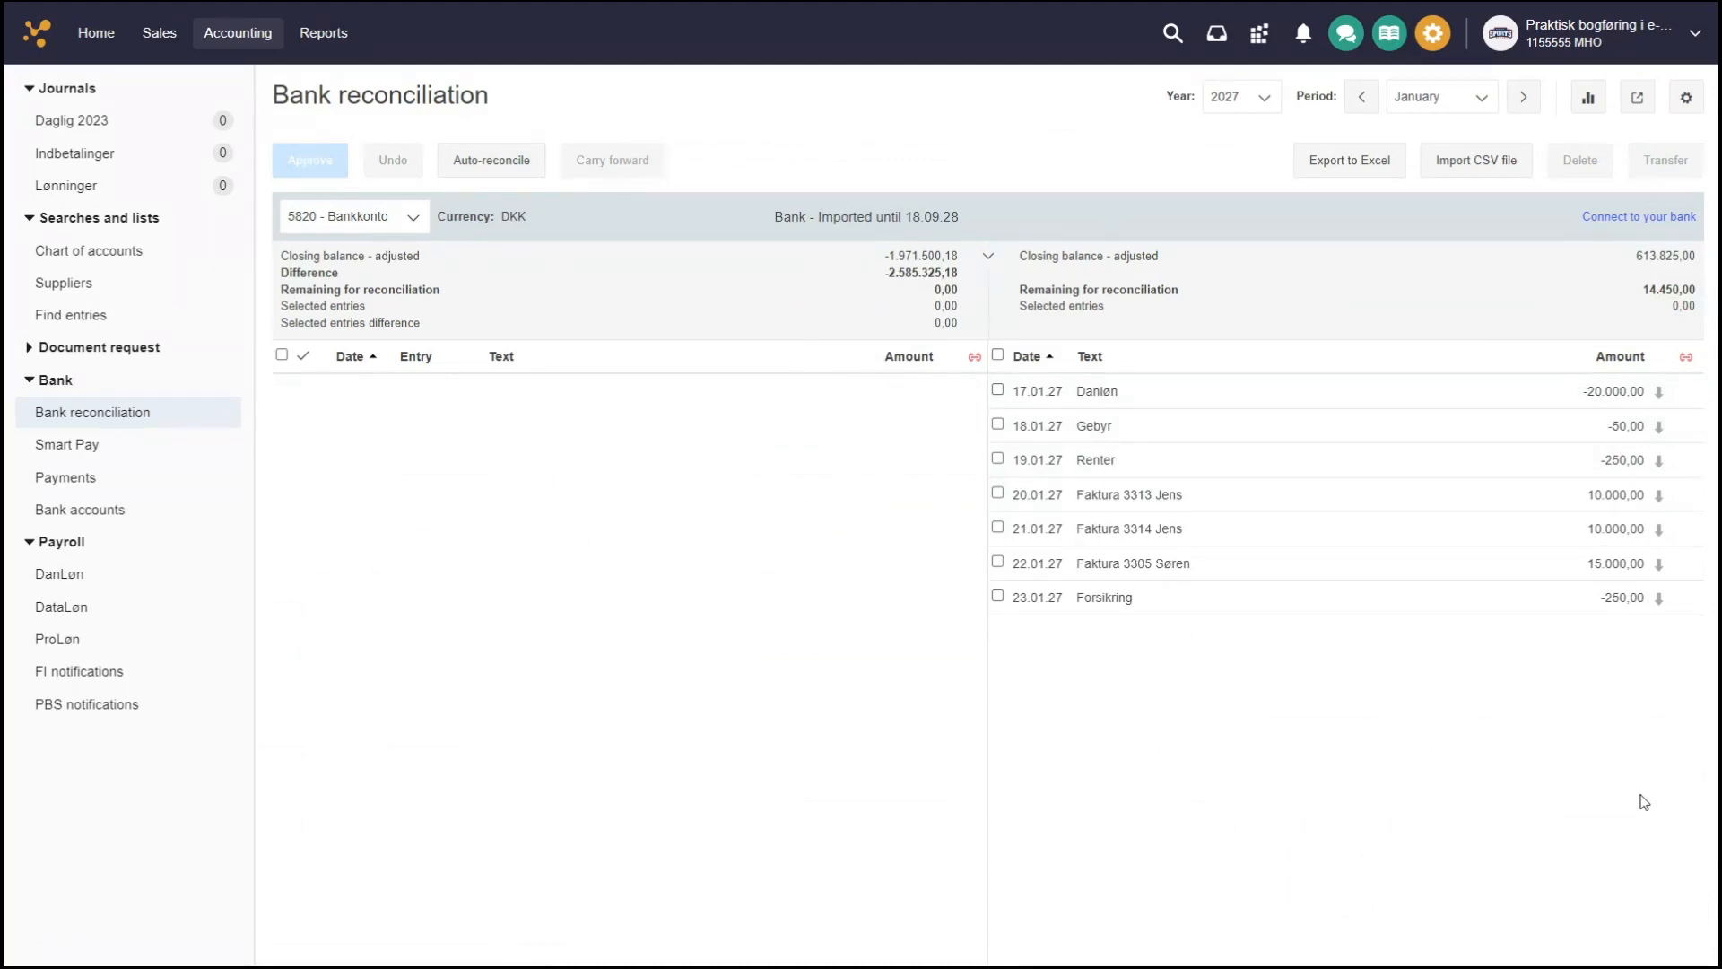
click(998, 356)
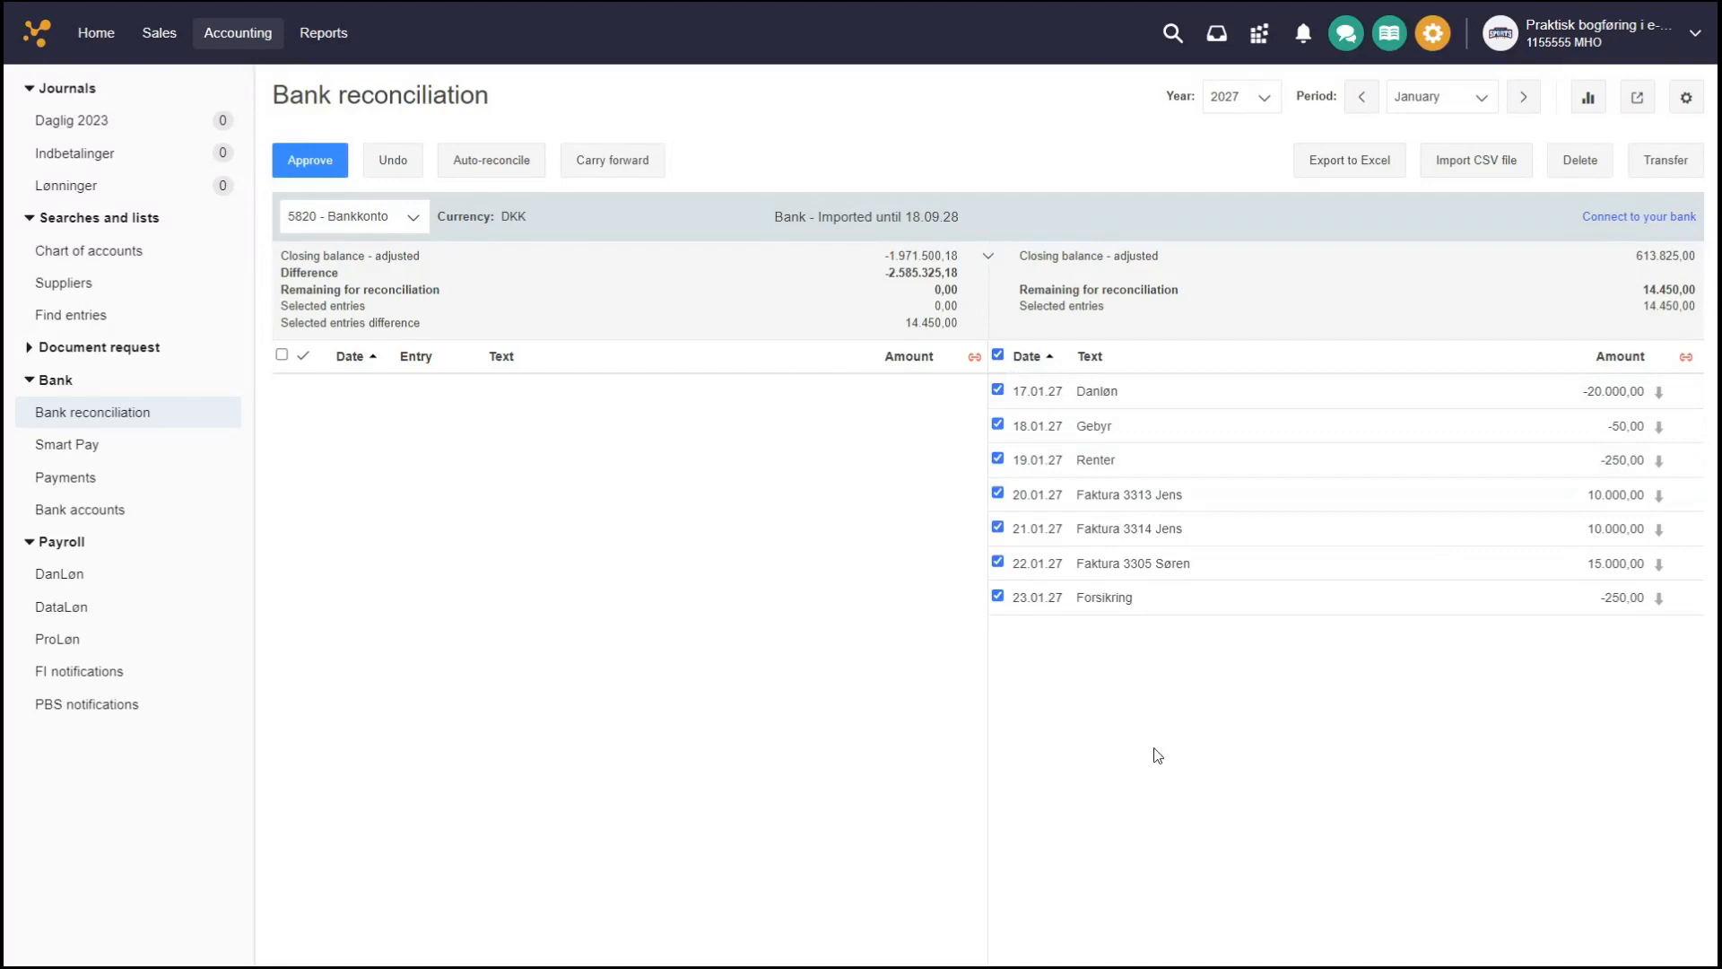
click(1664, 166)
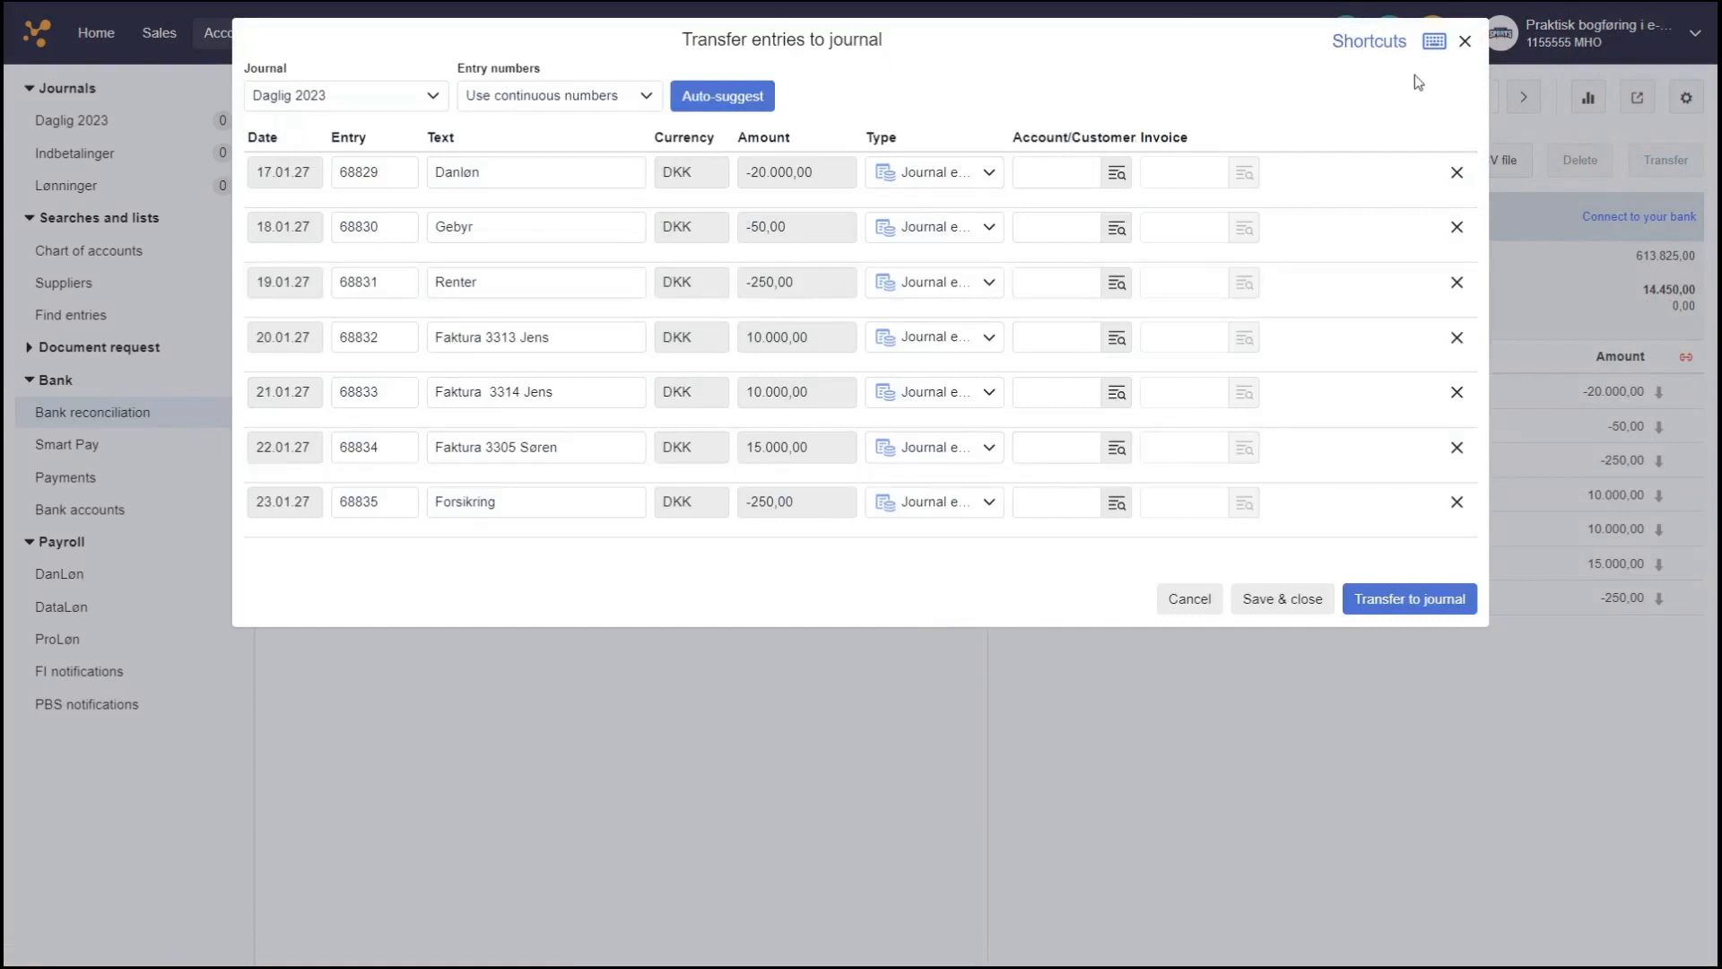
click(1464, 41)
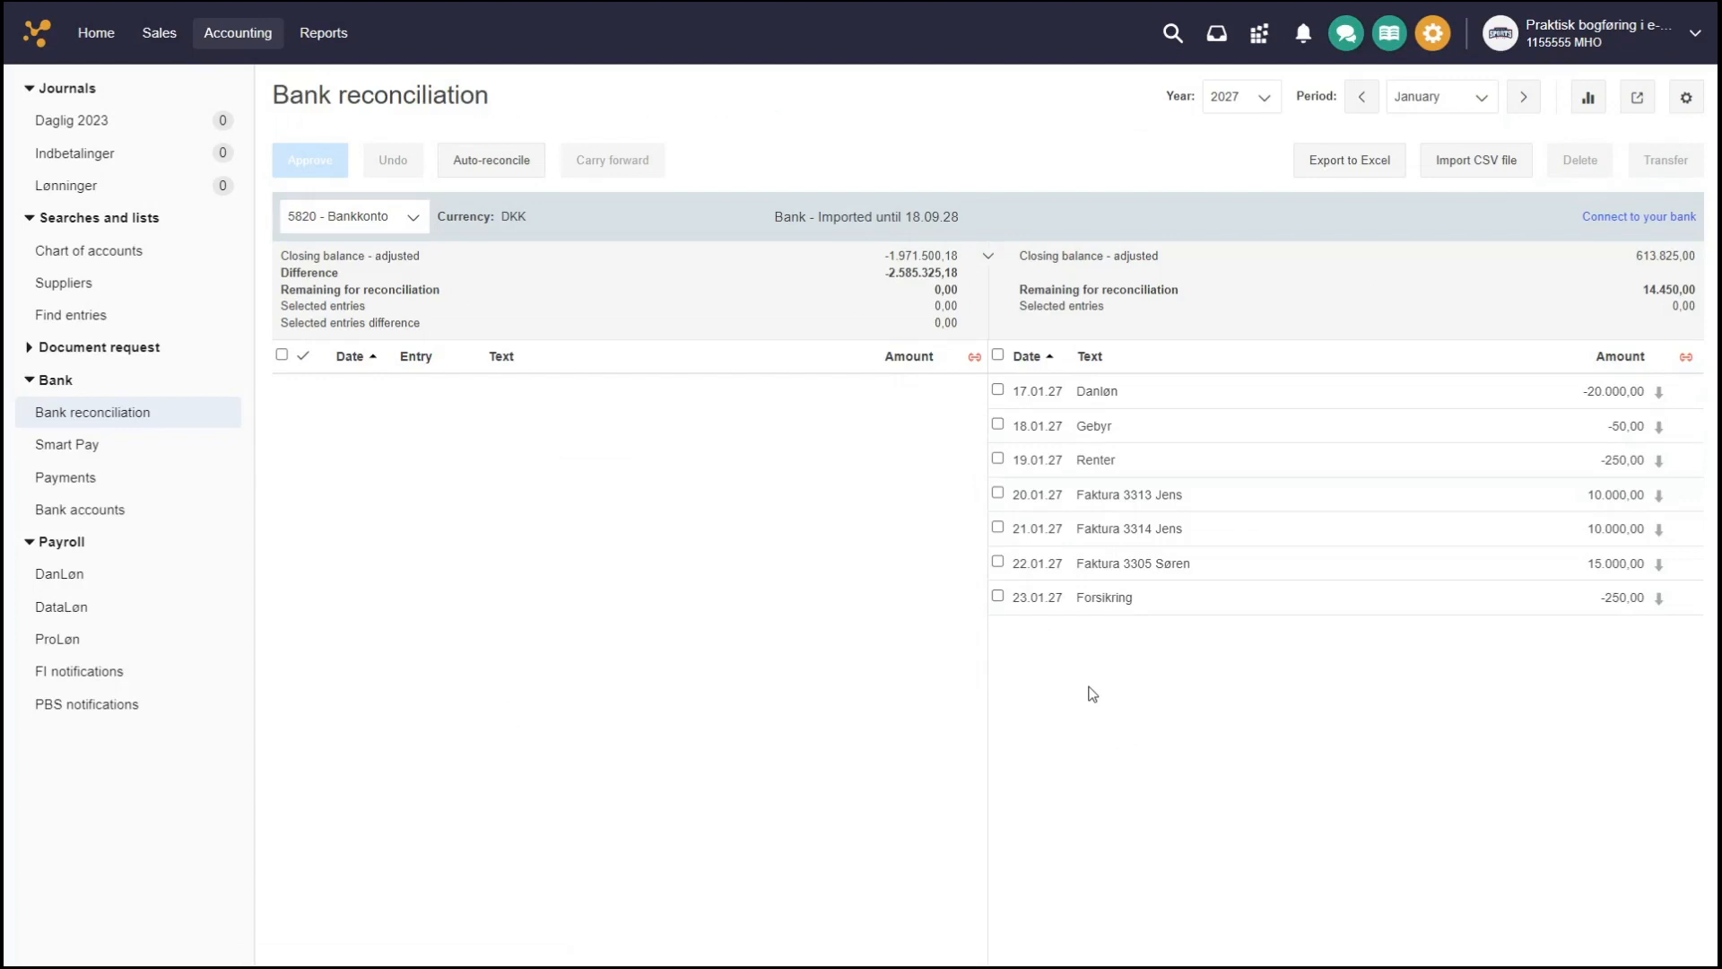
Start transferring all unreconciled bank statement entries to the journal and auto-suggest their types, accounts and invoices
click(998, 355)
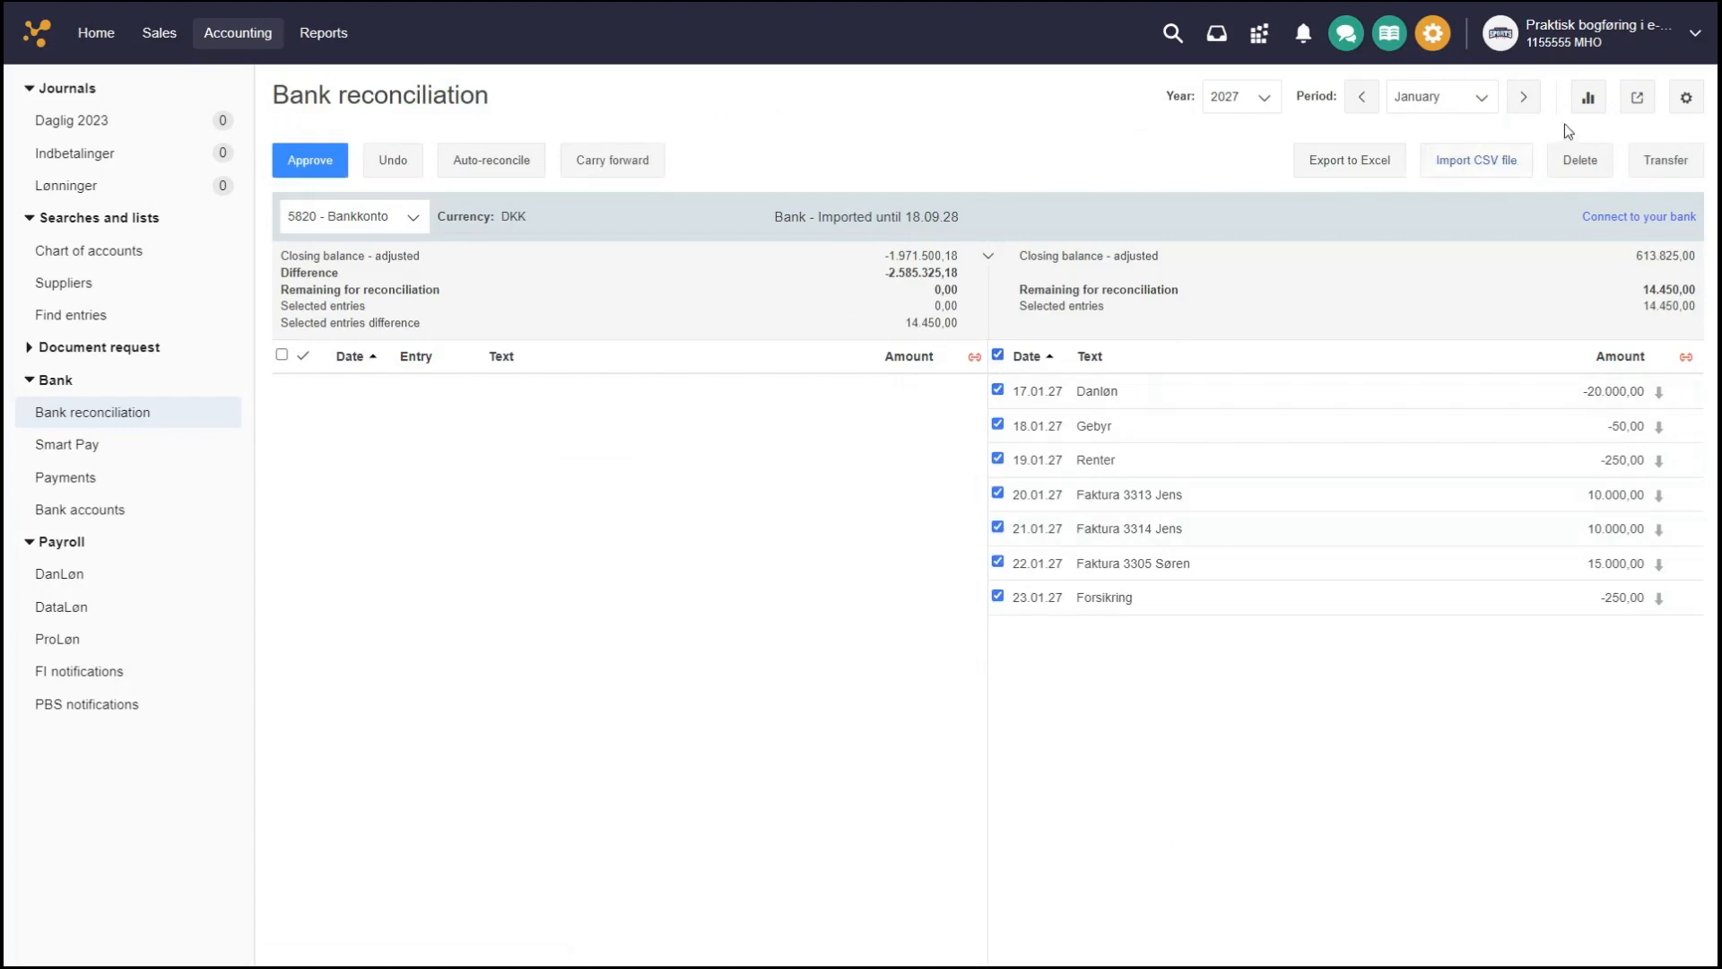
click(1664, 179)
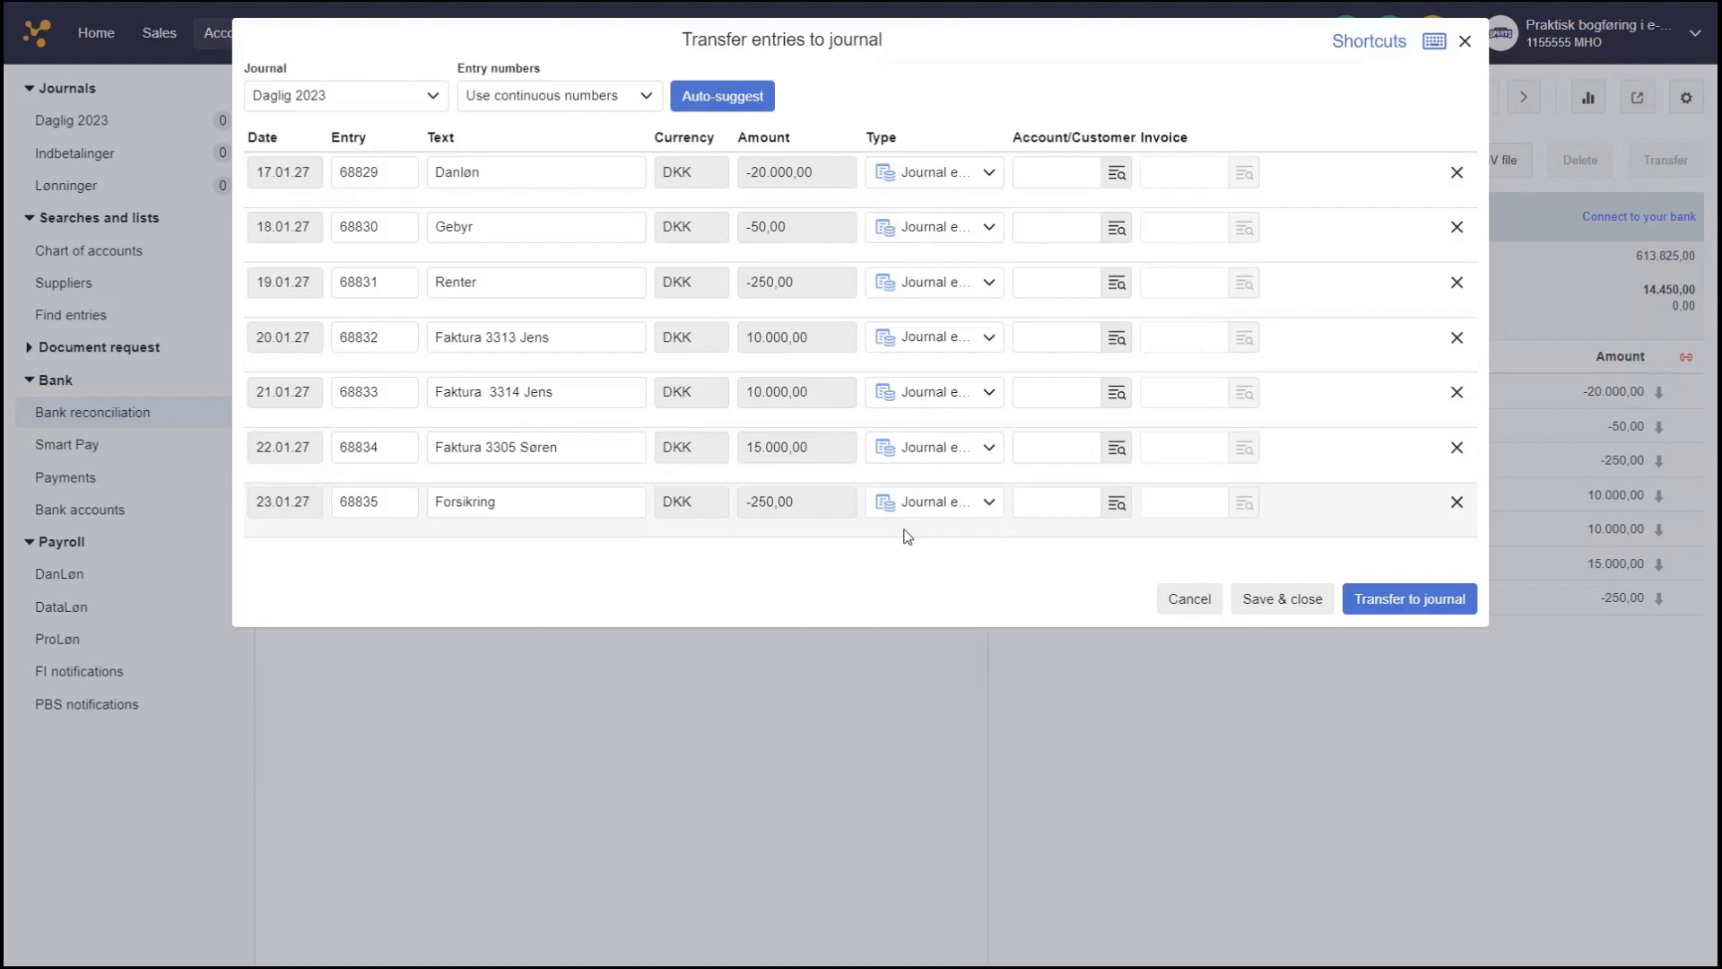
click(949, 172)
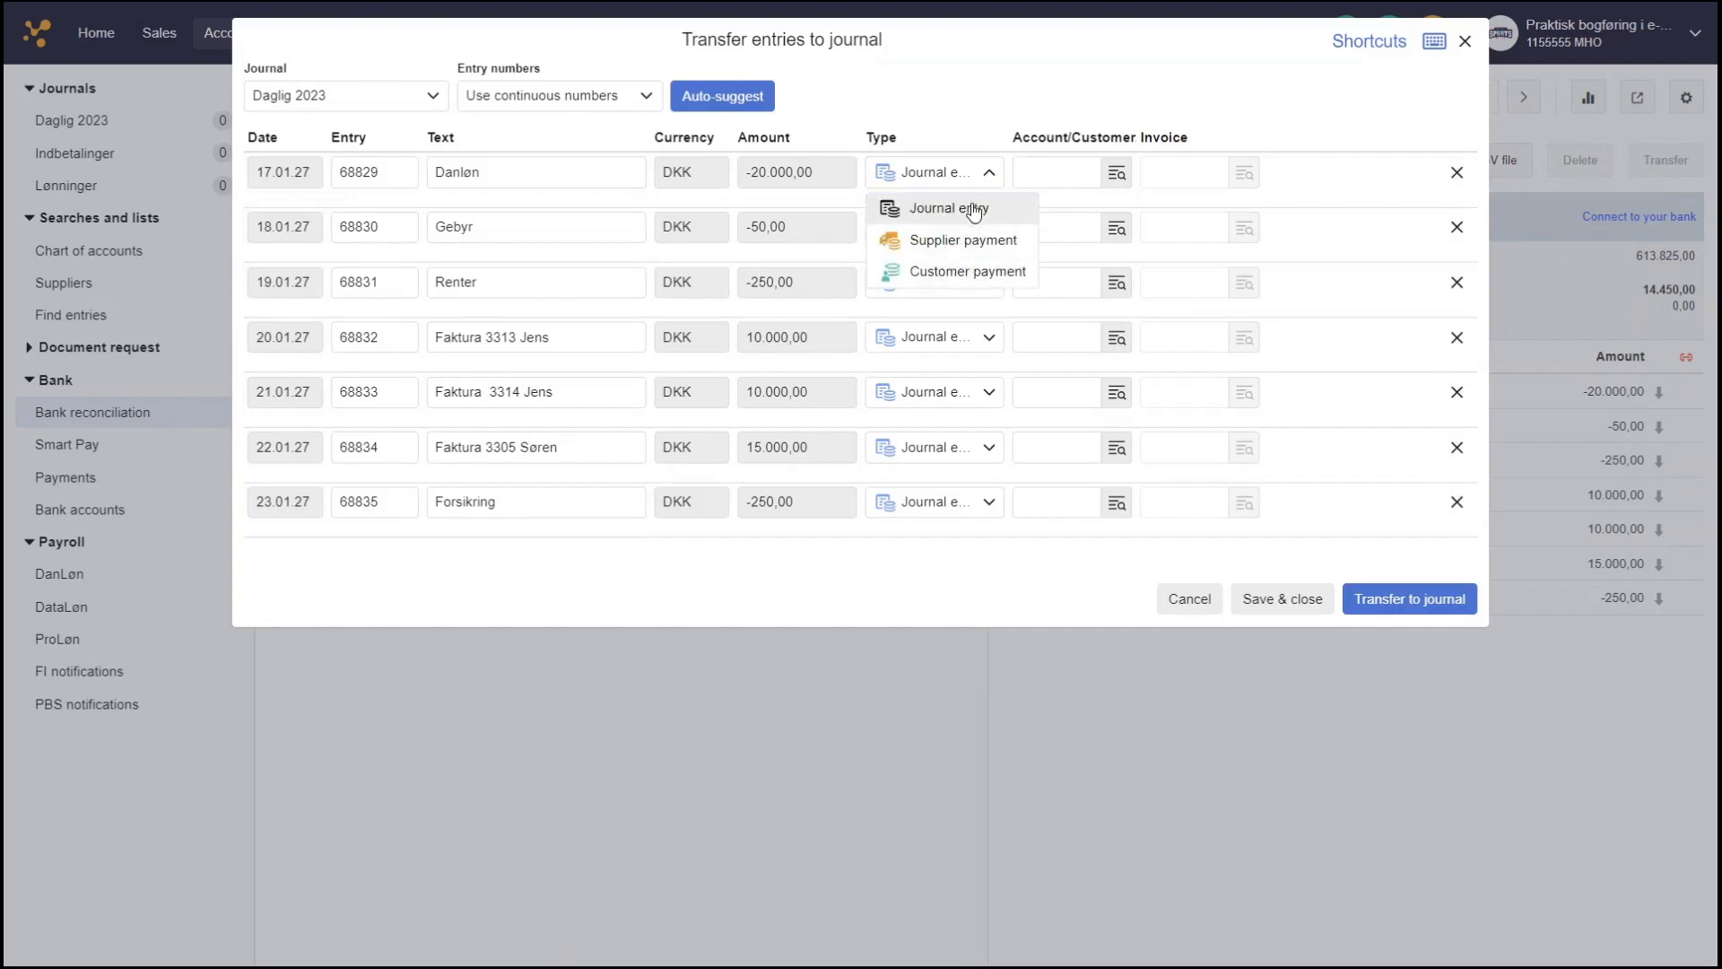
click(999, 103)
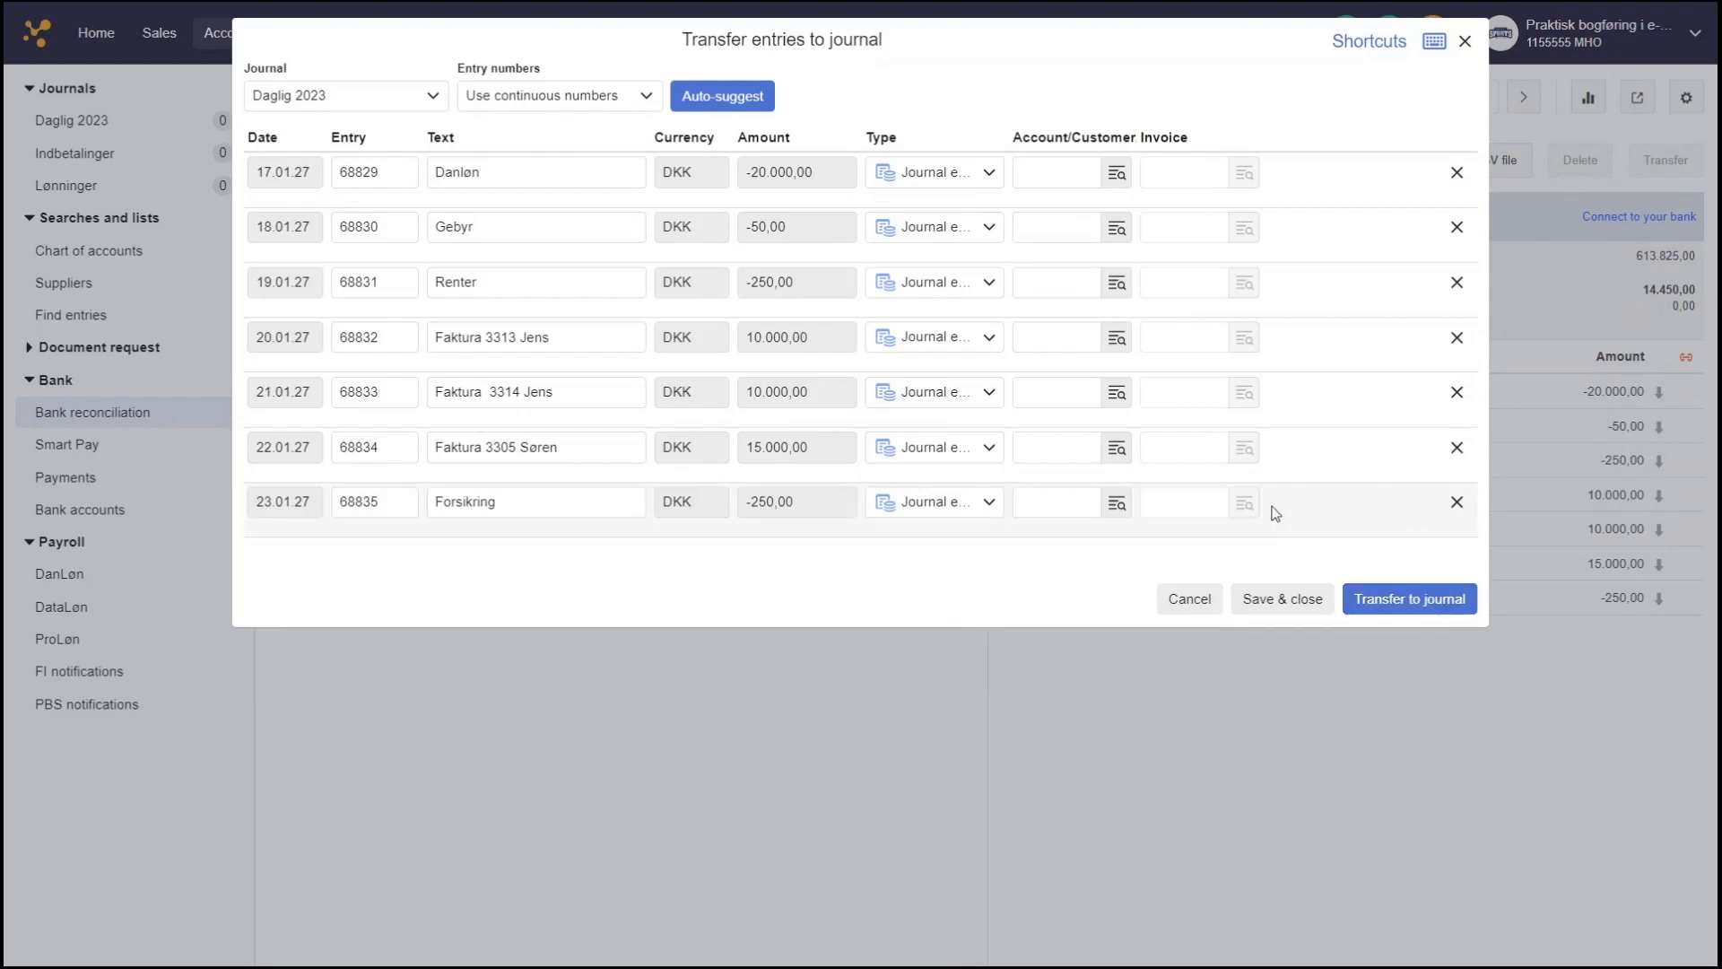
click(748, 105)
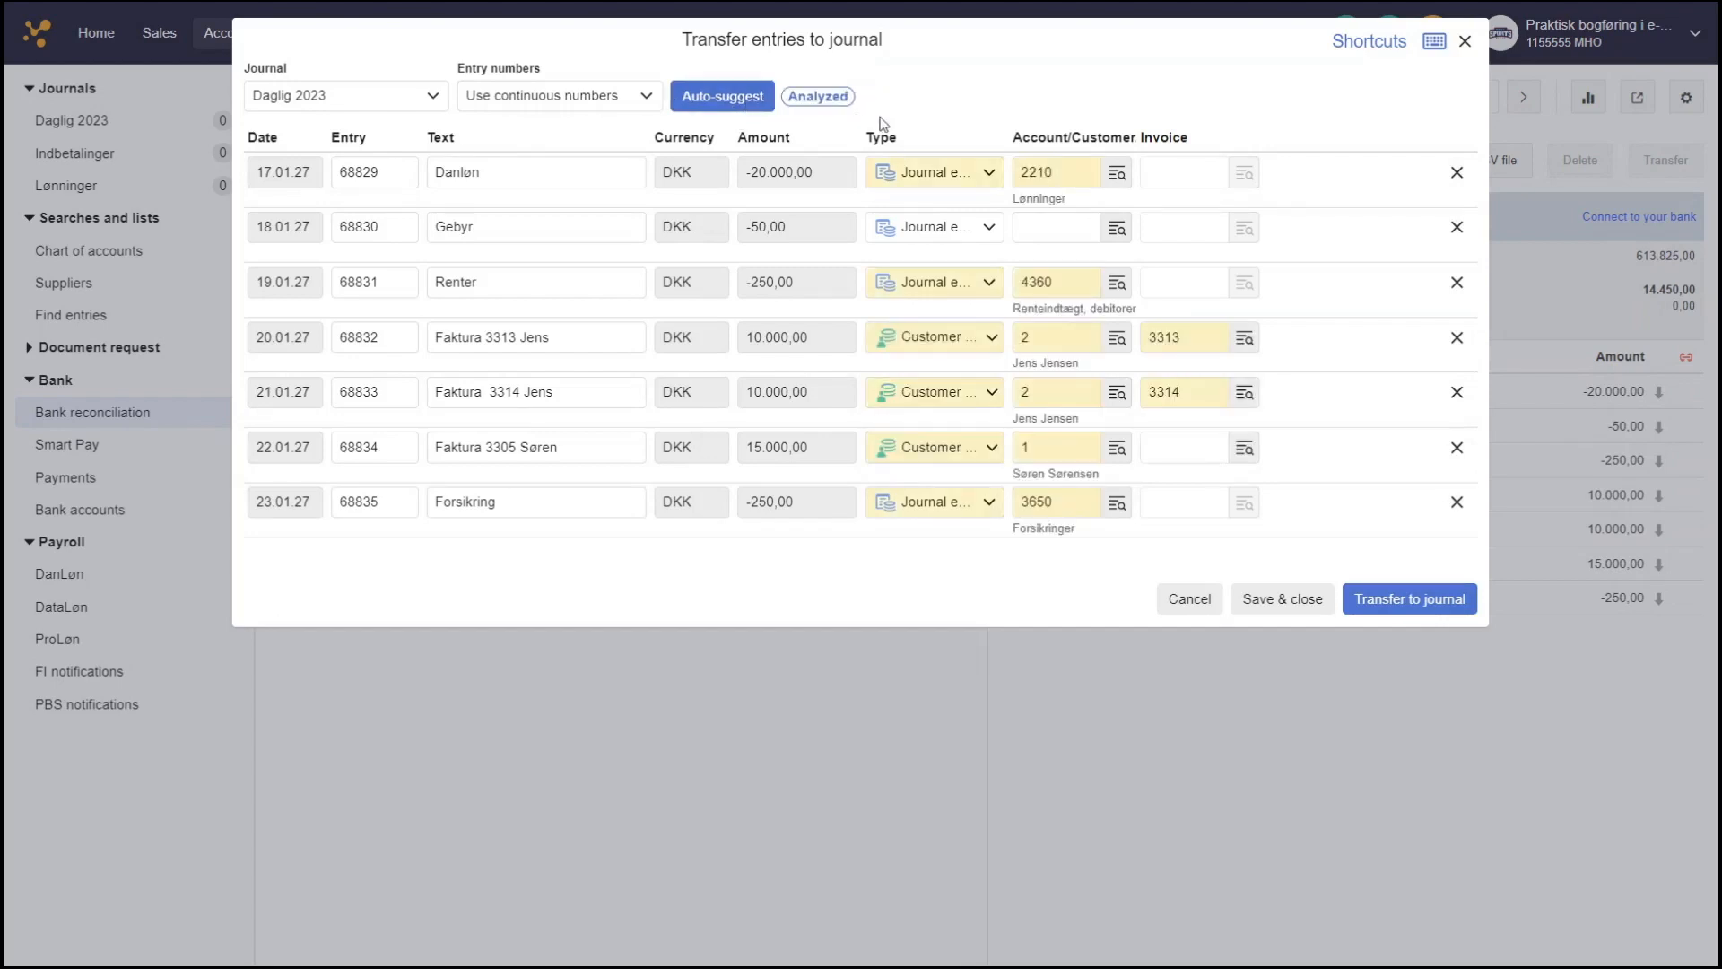
Assign the account Porto og gebyrer (3628) to the Gebyr entry by searching for "gebyr"
click(1056, 228)
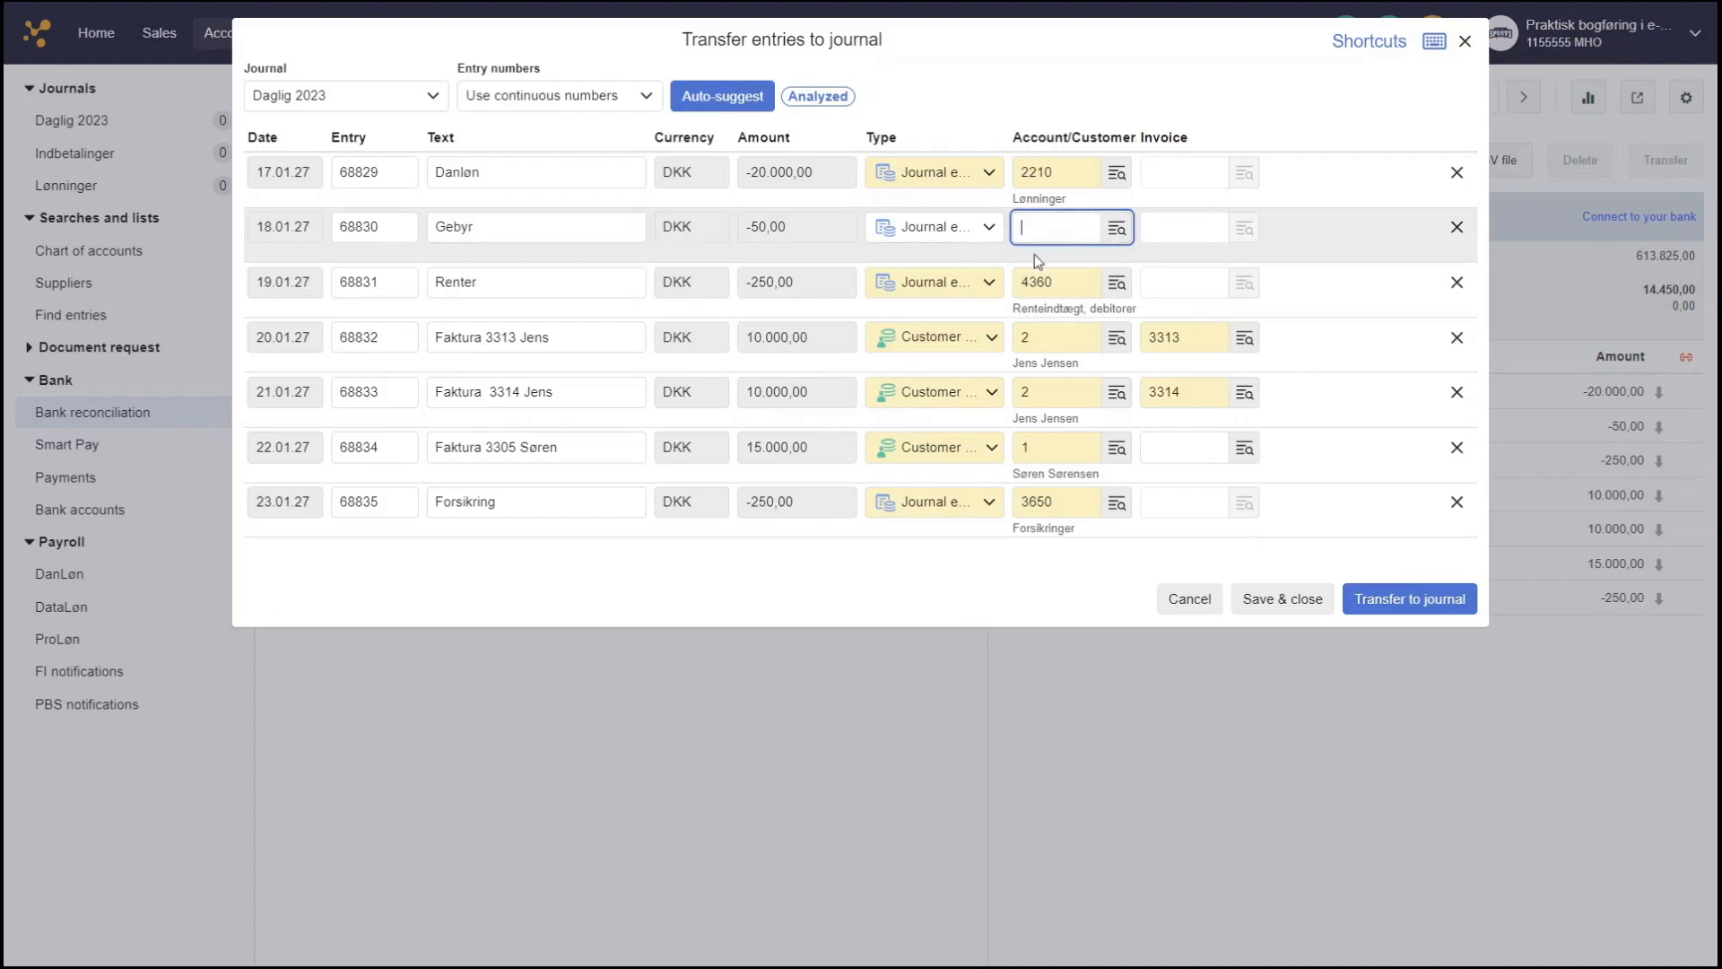
text(gebyr)
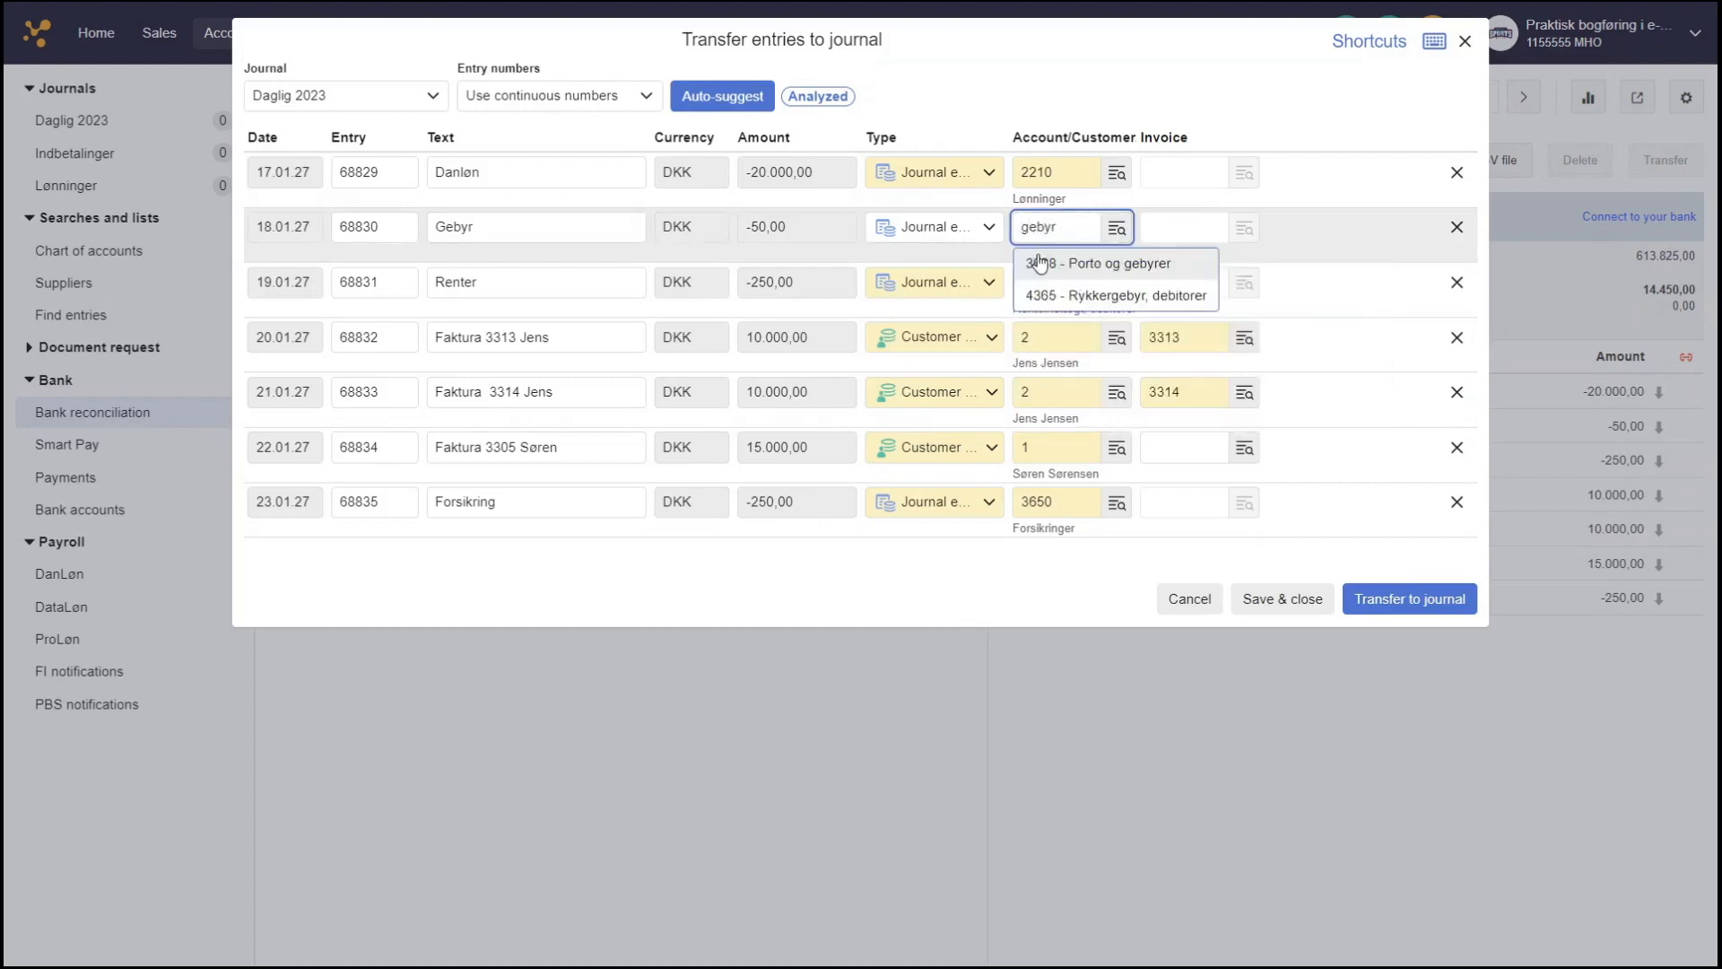
click(1100, 267)
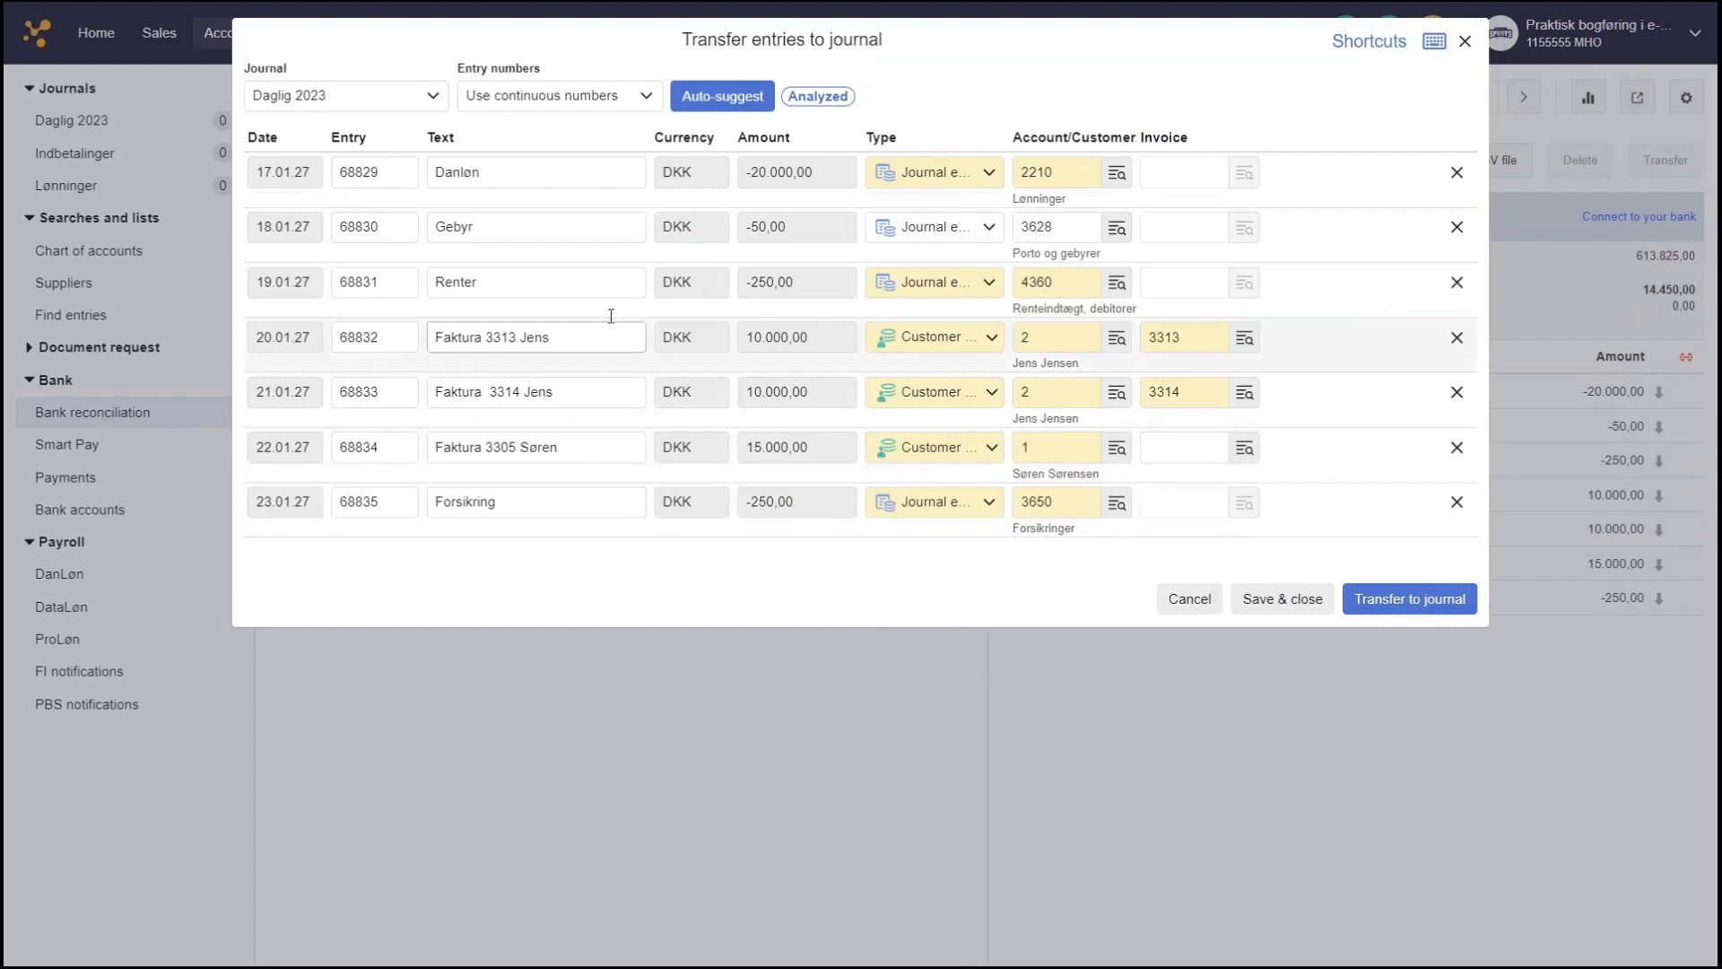
Review the journal choices and the entry numbering options for the transfer, keeping Daglig 2023 and continuous numbers
click(343, 100)
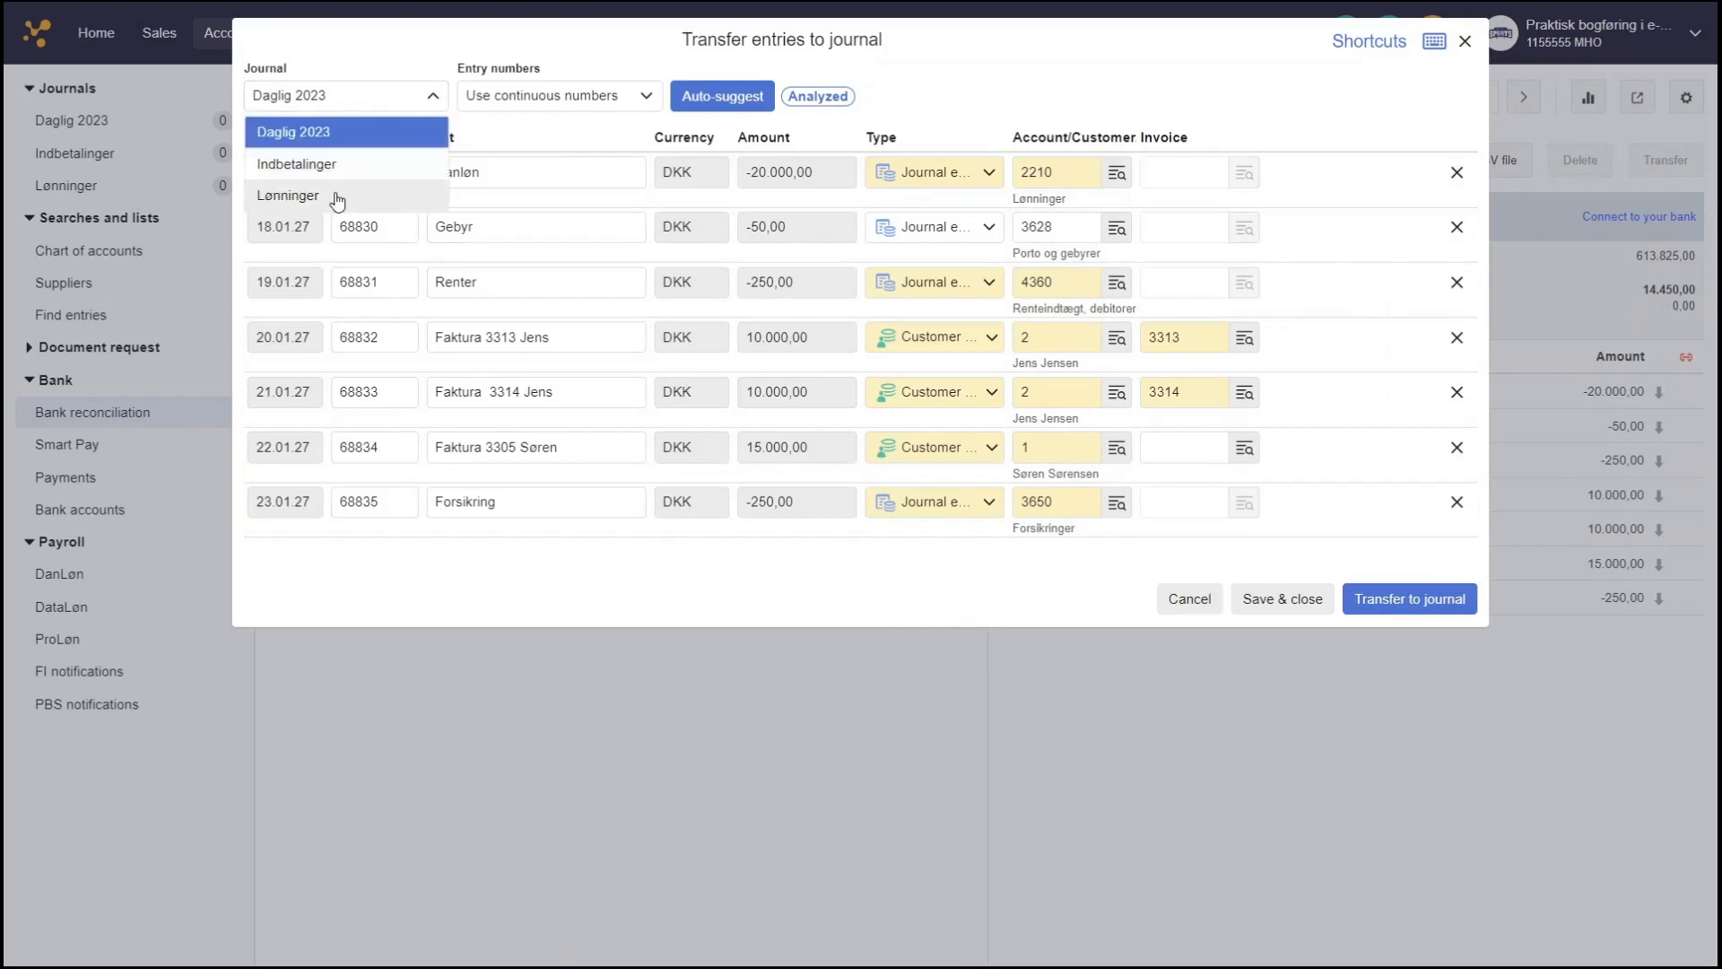
click(577, 97)
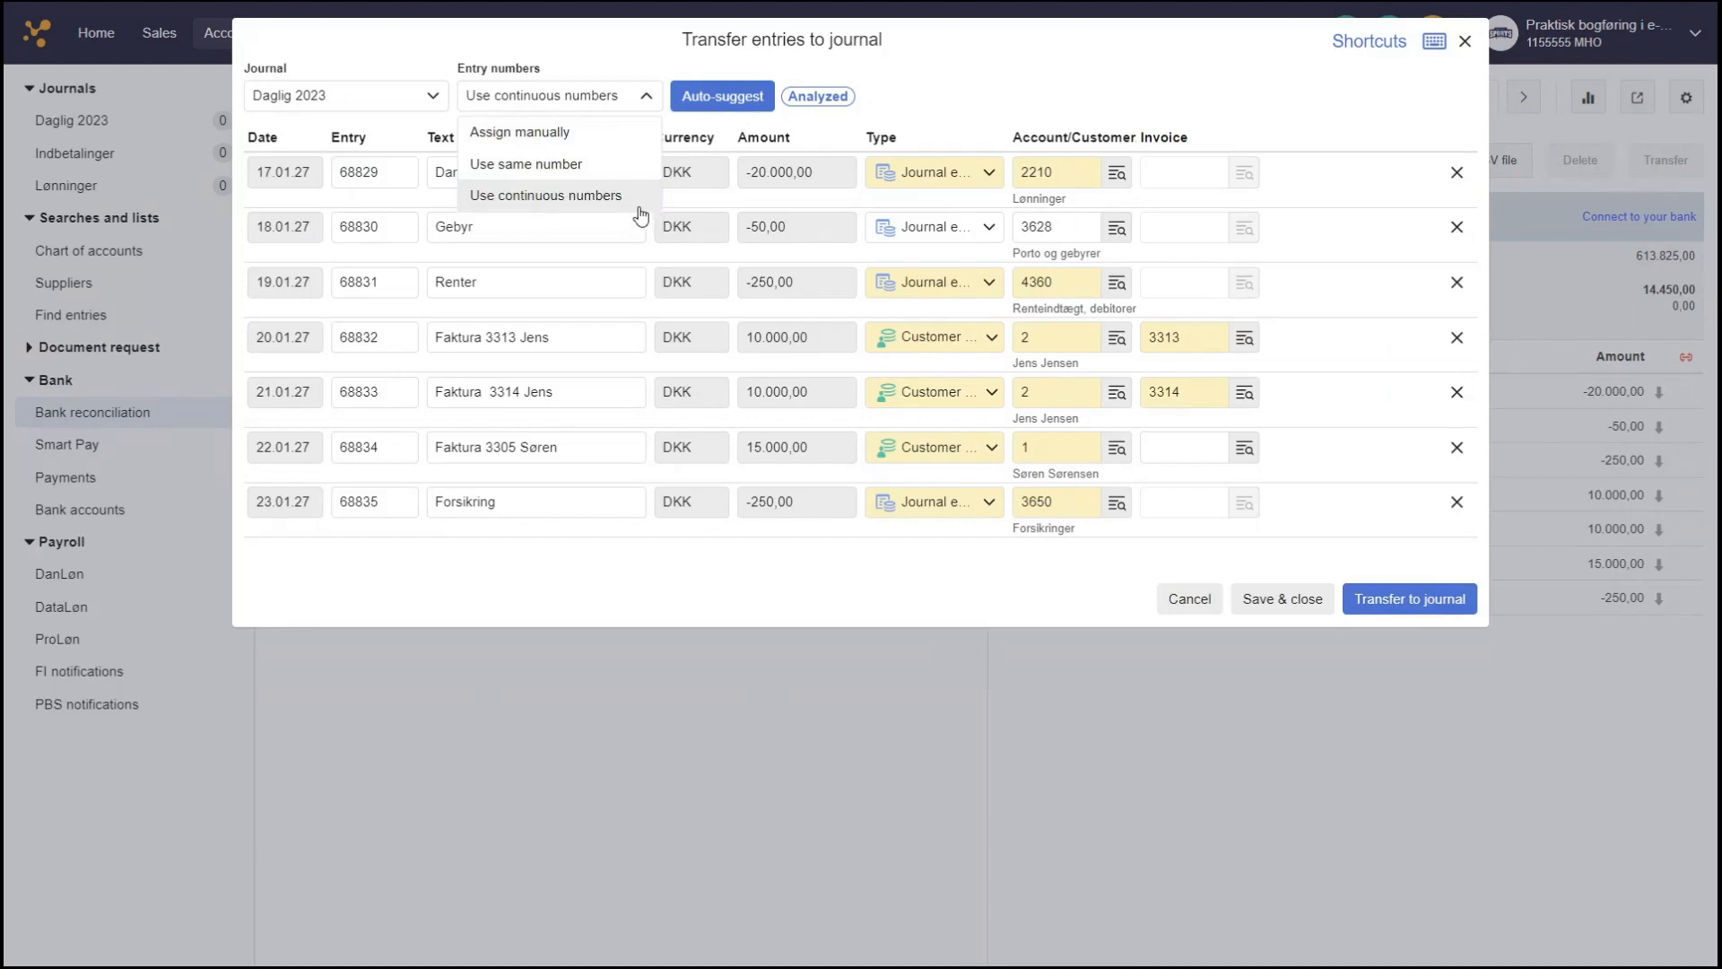
click(993, 104)
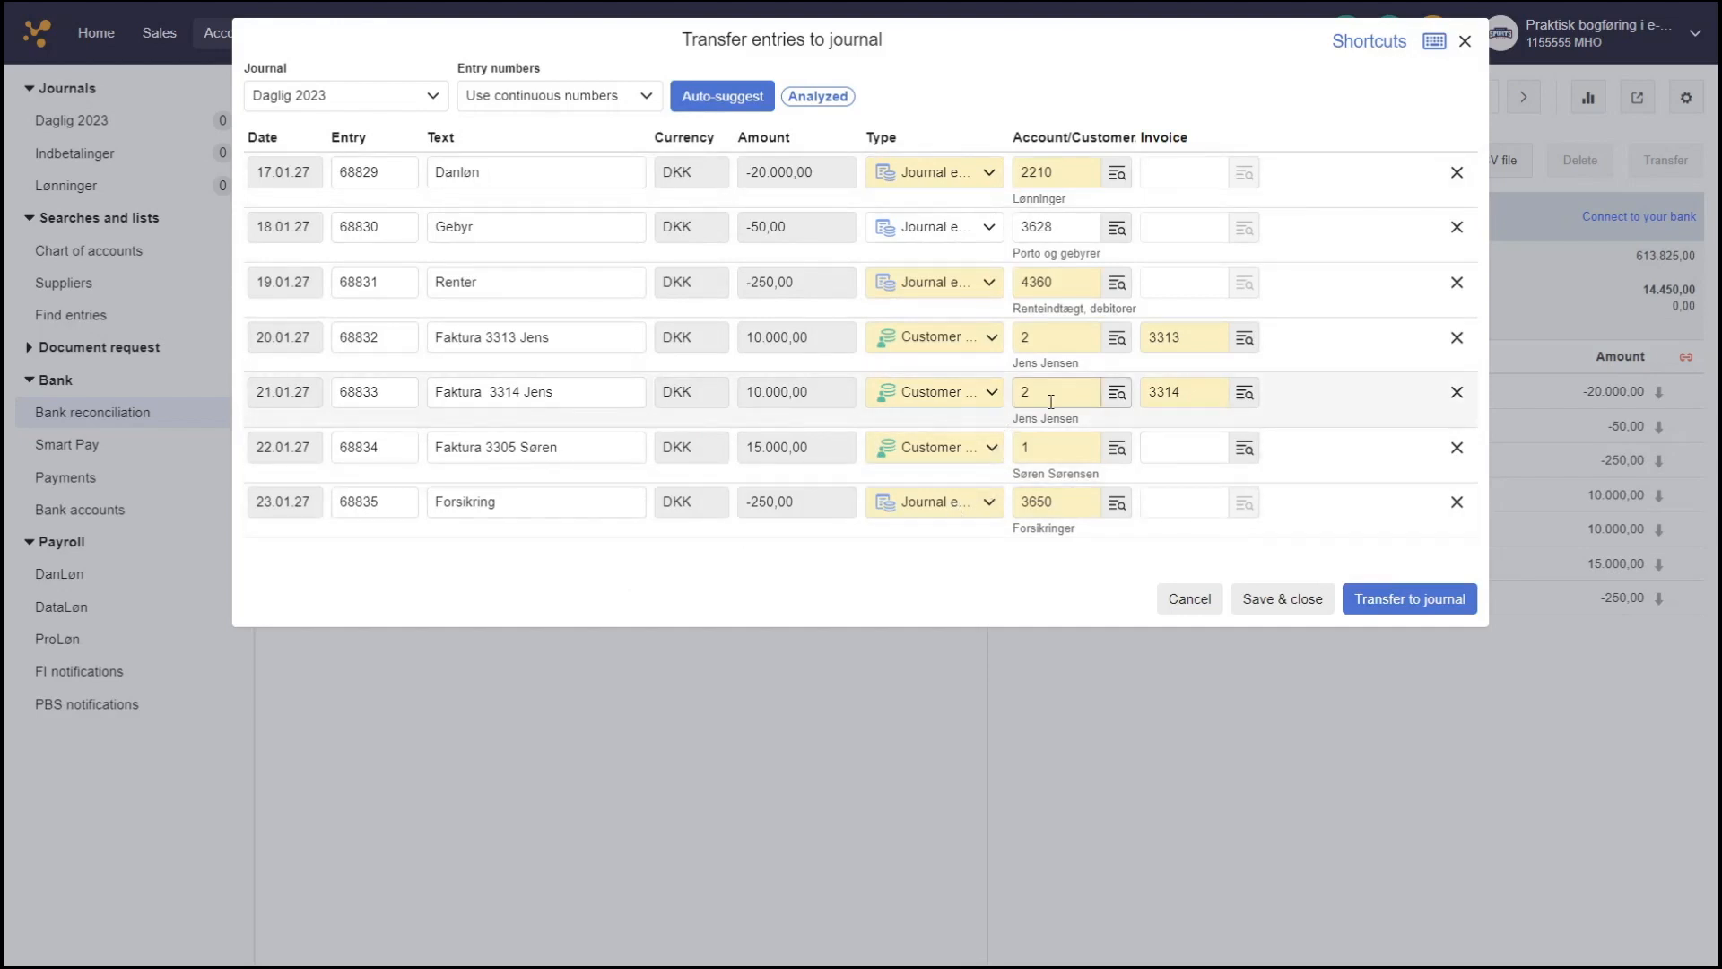
Compare the invoice number and customer name in the text of the 20.01.27 entry with its suggested customer and invoice
click(525, 338)
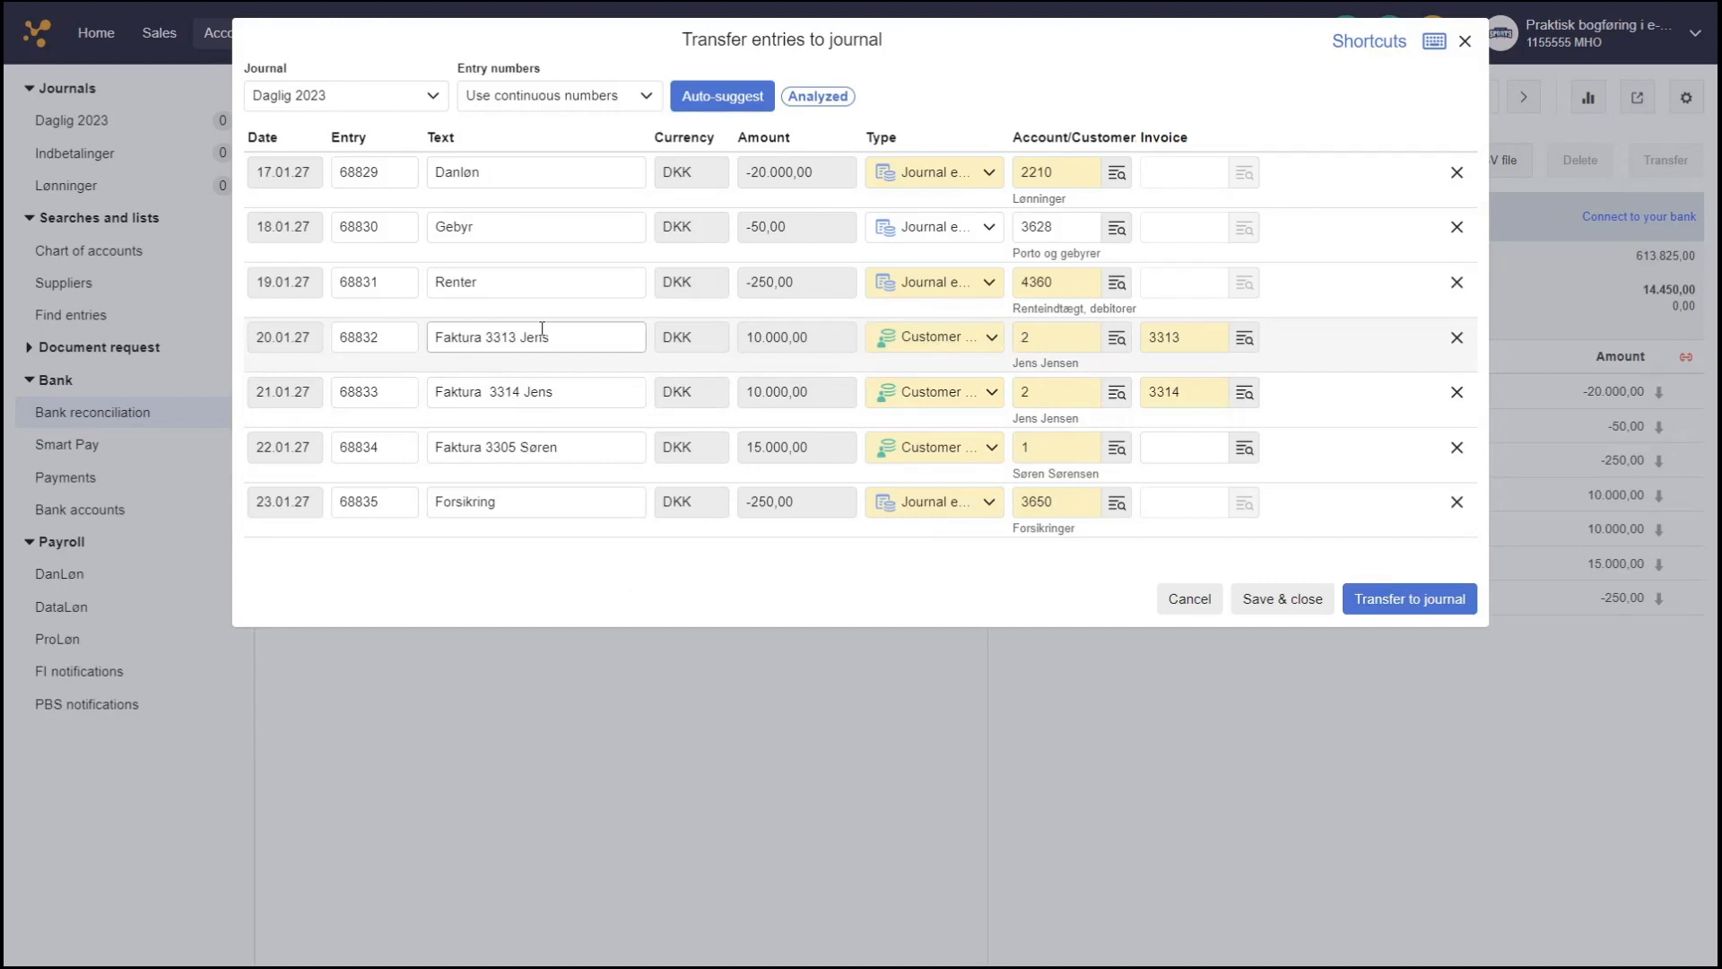
drag(518, 341, 489, 338)
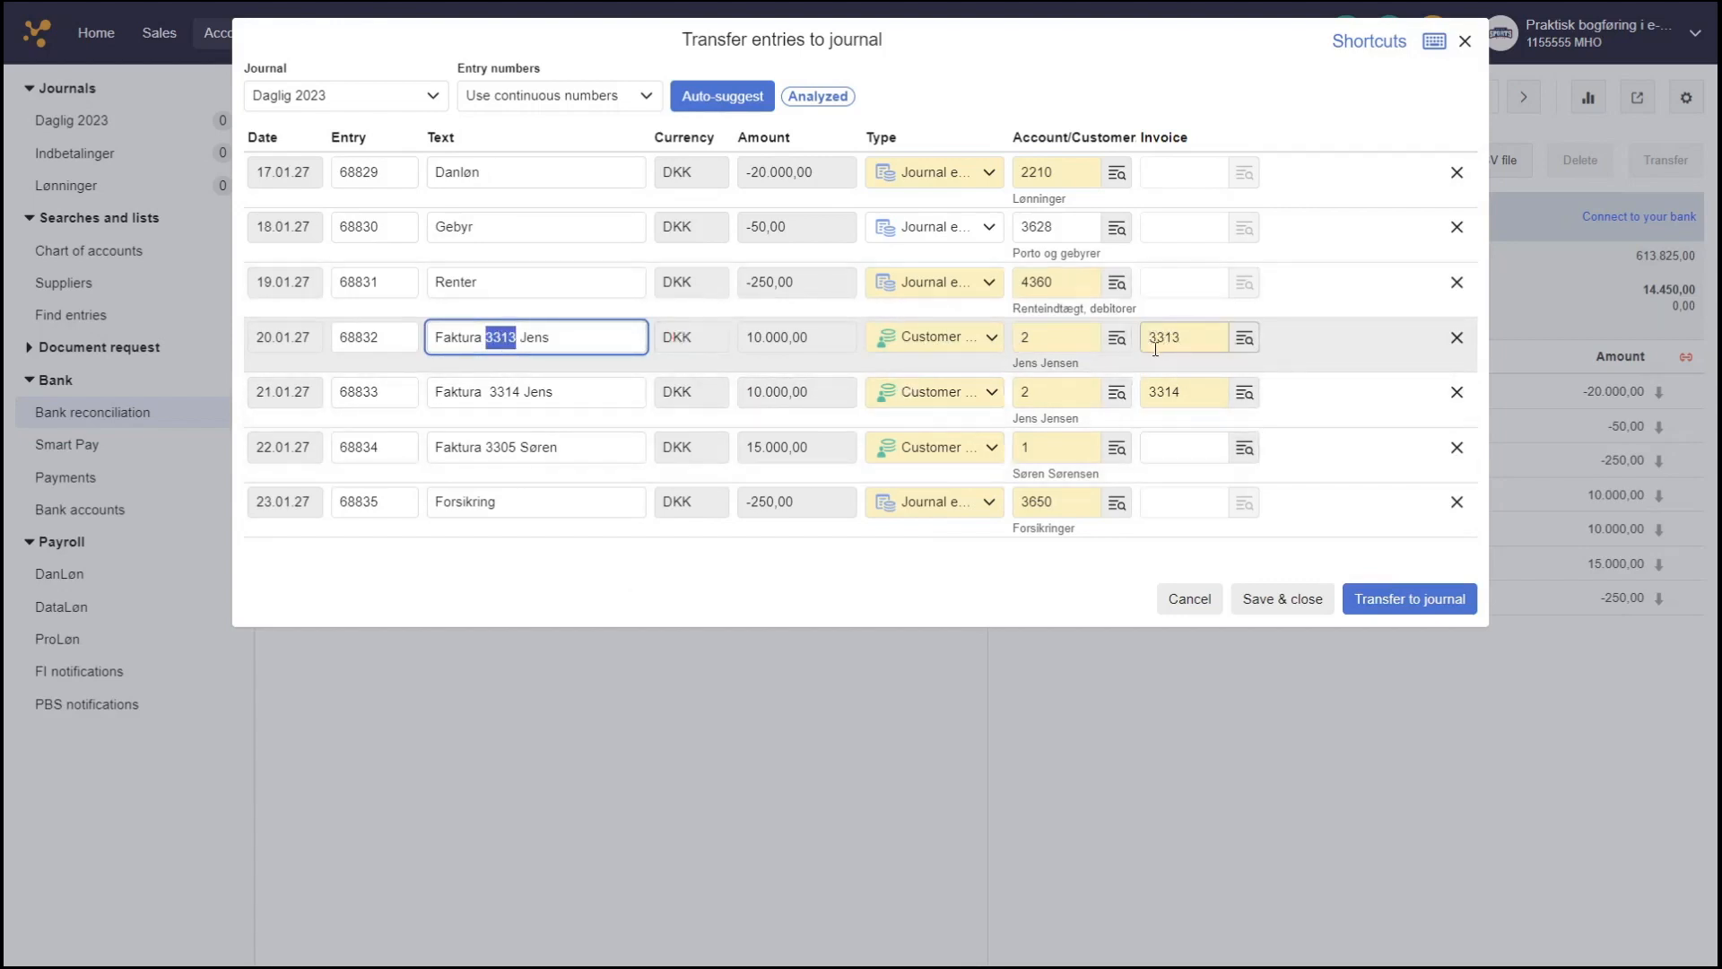
double_click(547, 338)
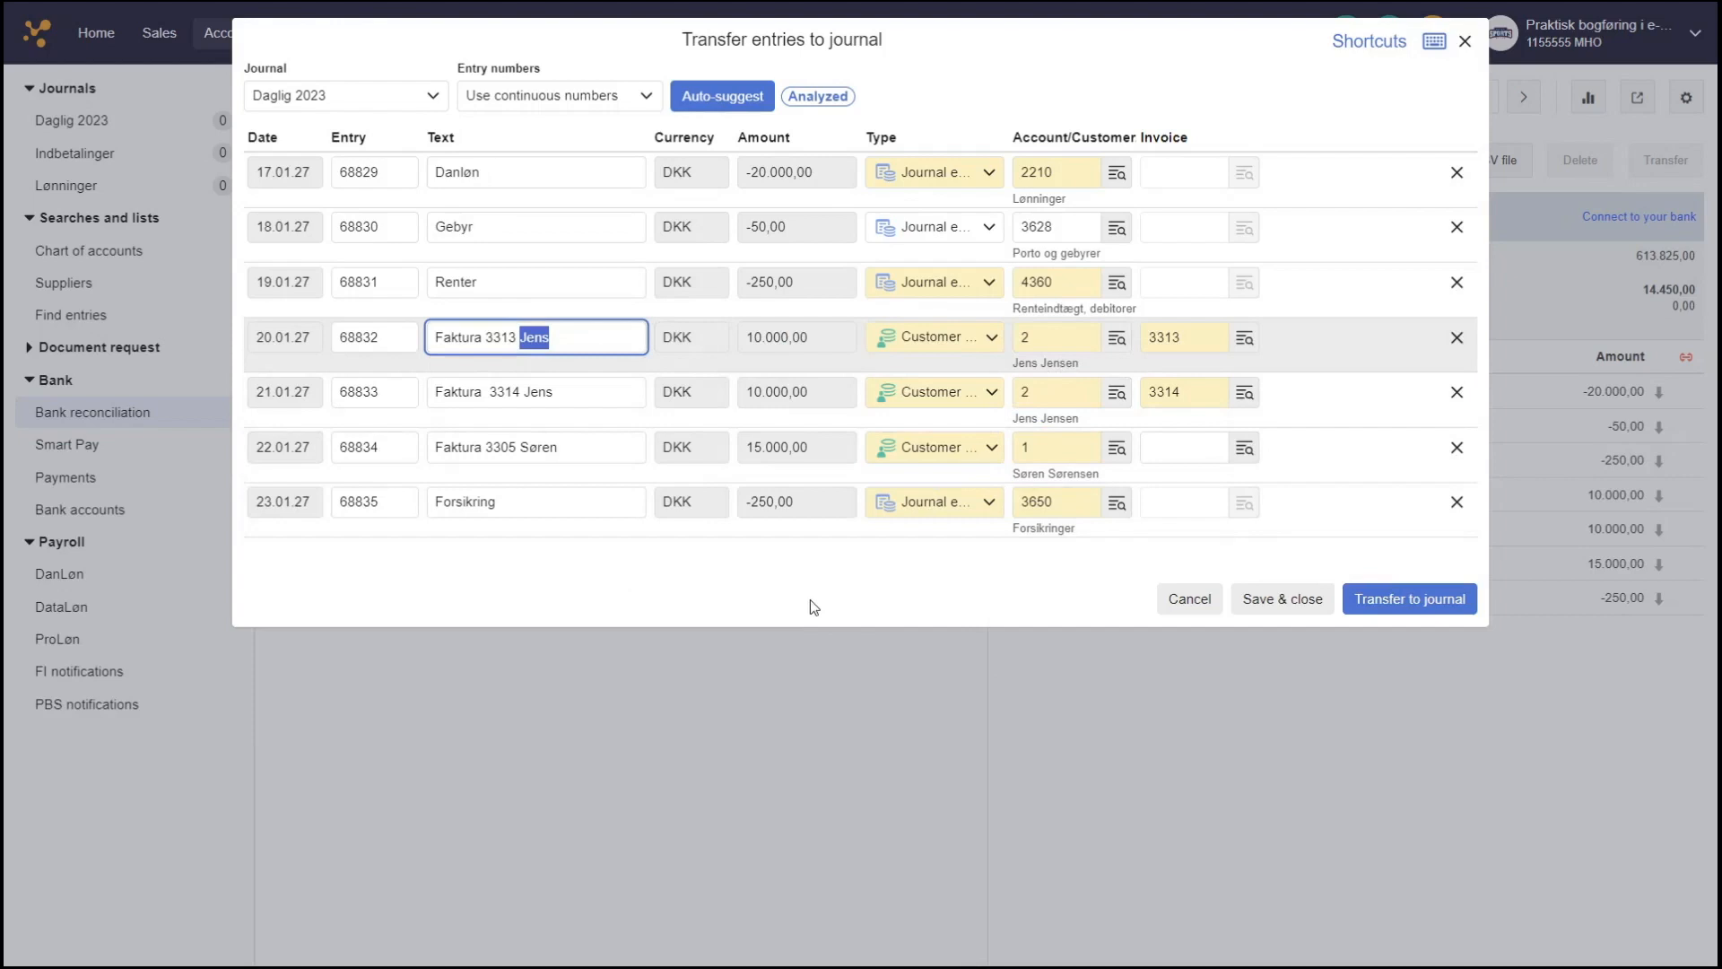
click(943, 597)
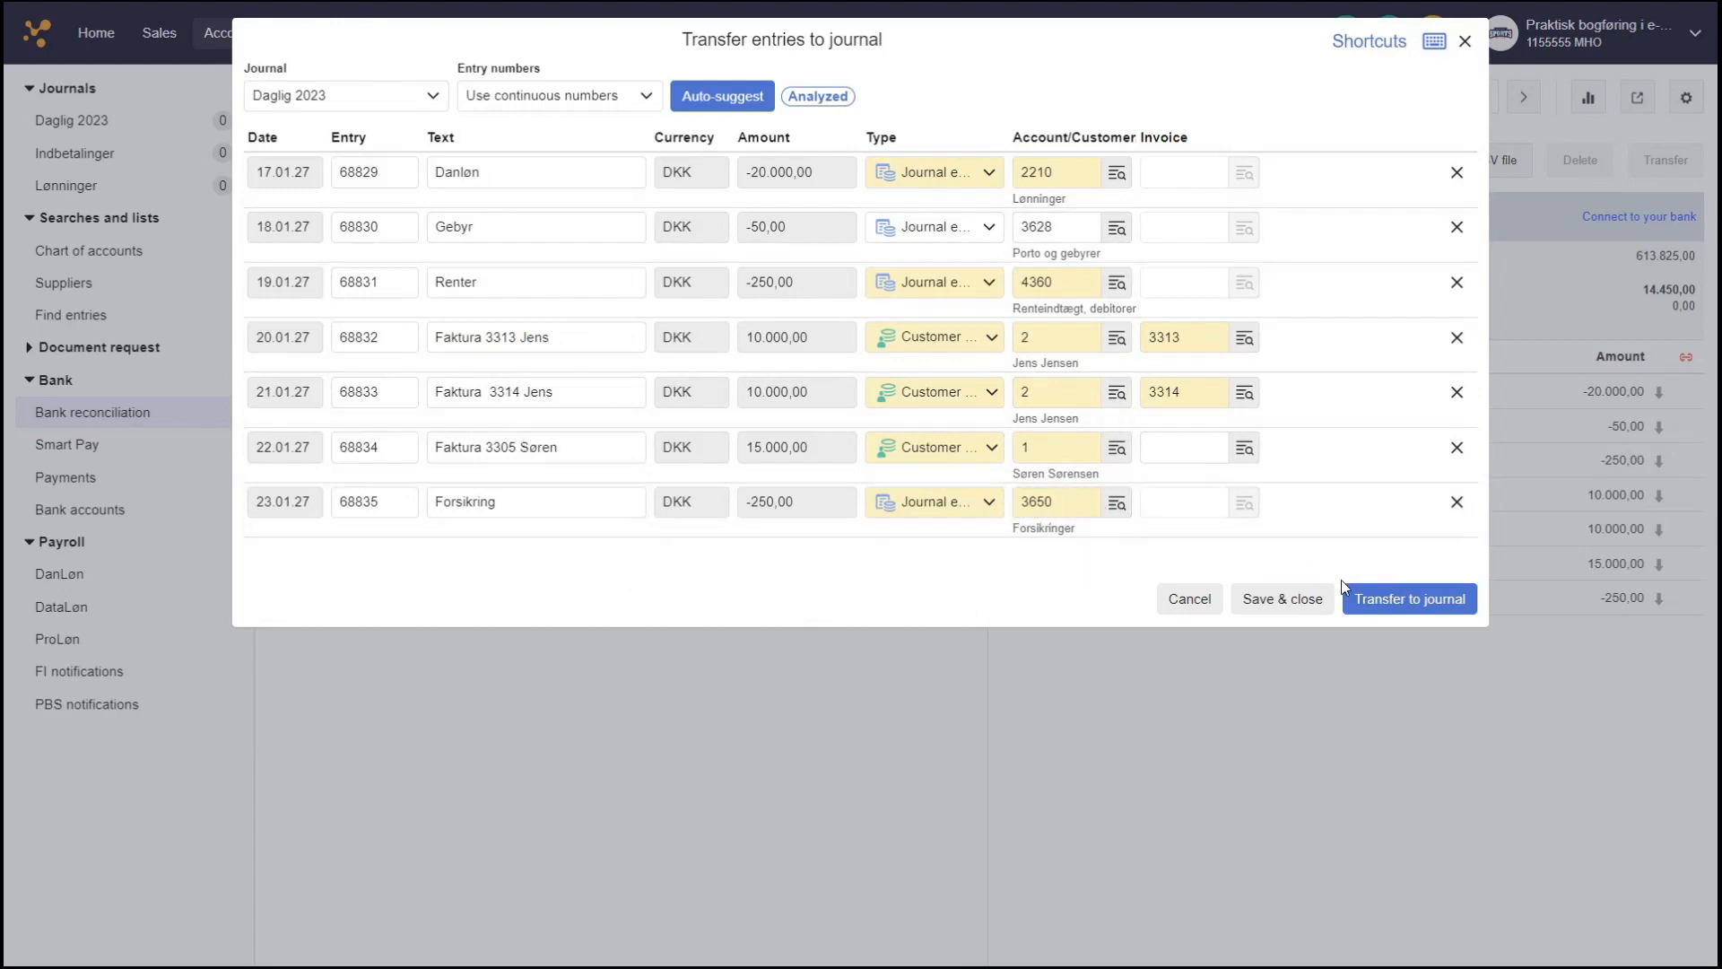
Transfer the entries to the Daglig 2023 journal, then view them among the reconciled entries in both lists and in that journal
click(1387, 601)
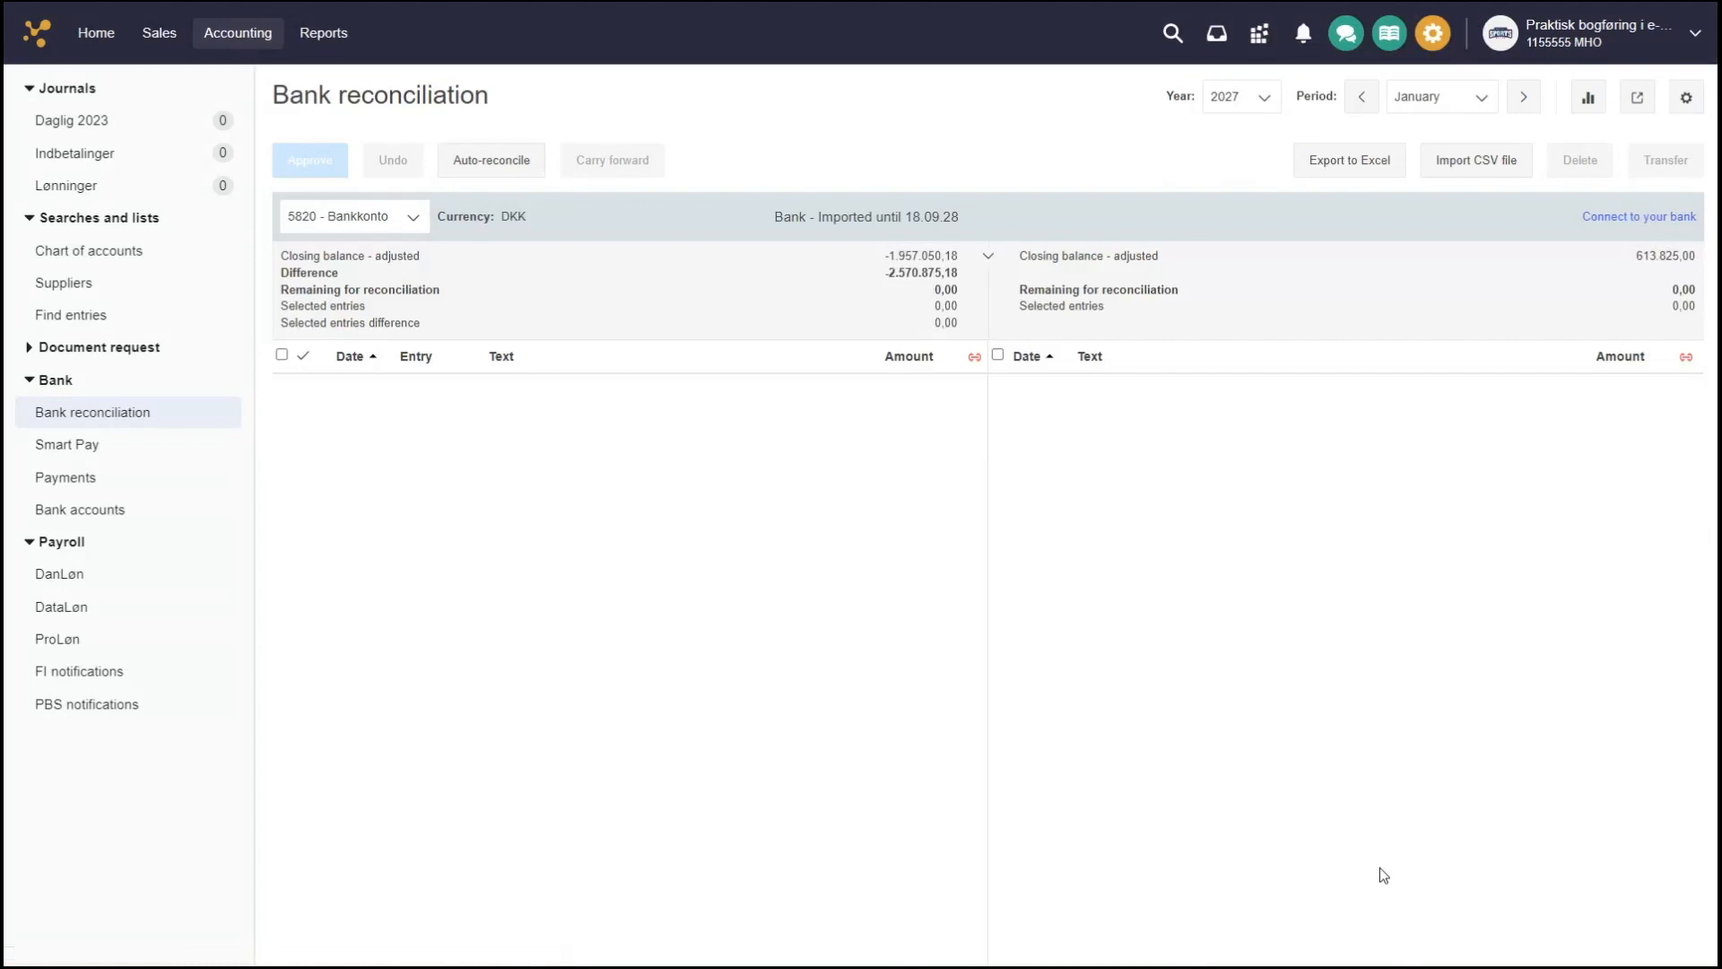
click(975, 357)
click(1687, 357)
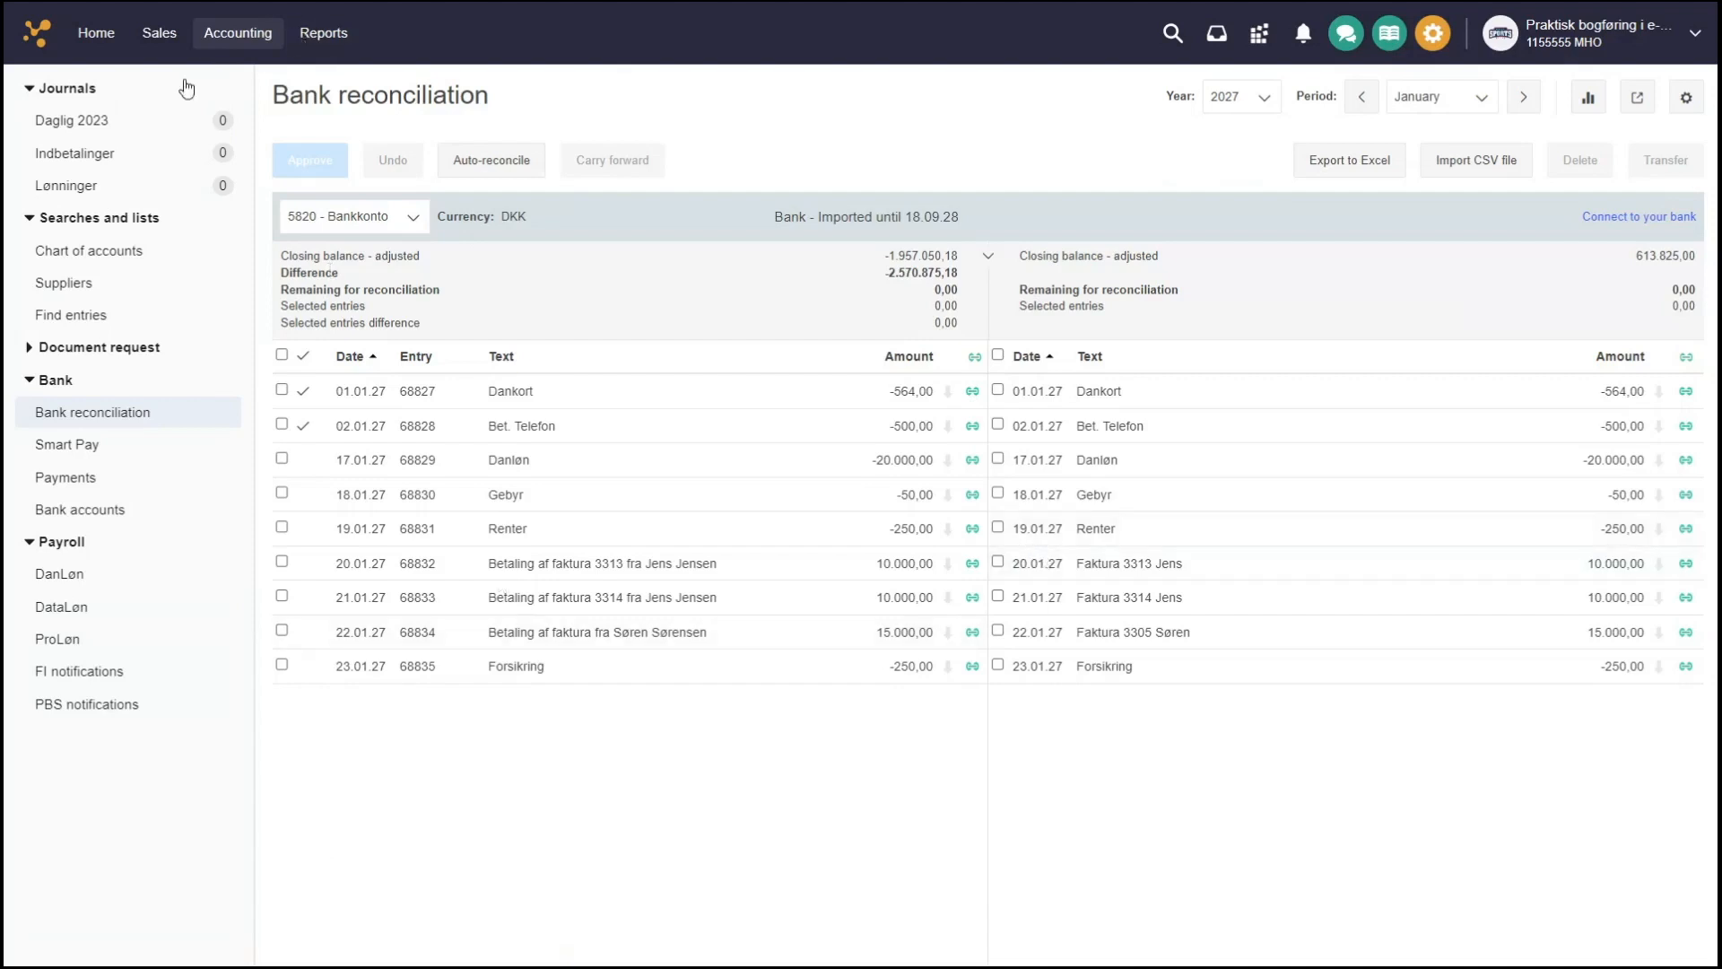
click(168, 131)
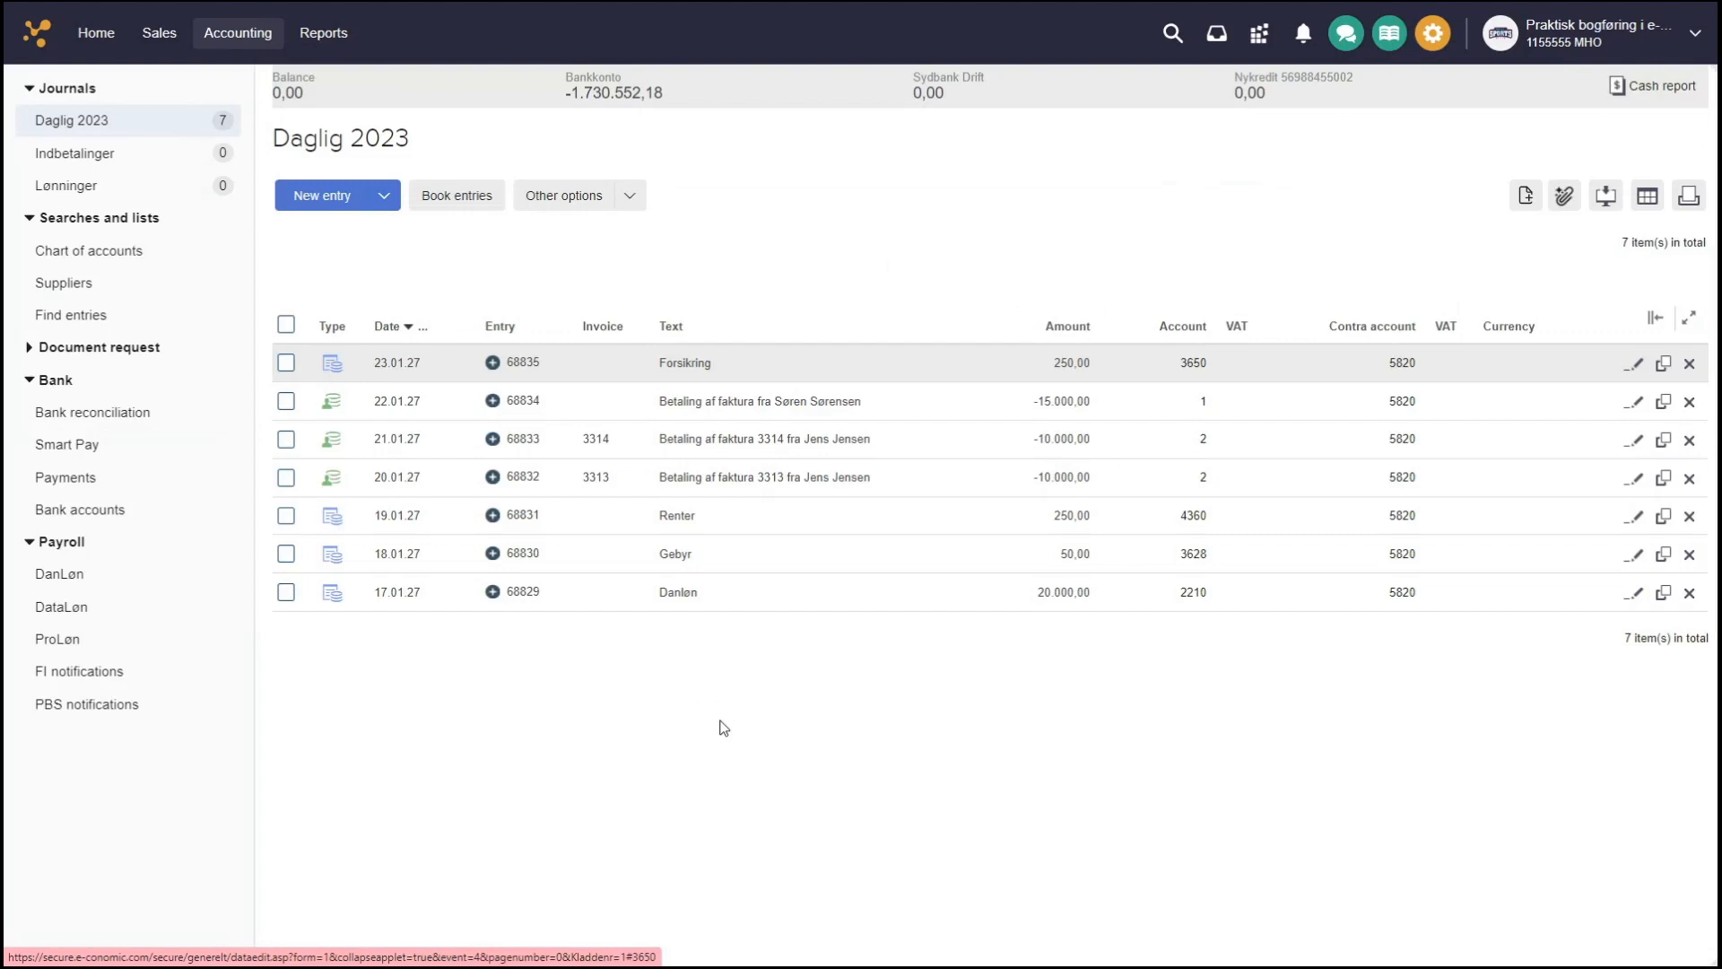
Start the bank integration setup from the company settings and continue through Aiia's data-sharing consent to the bank selection
click(1432, 43)
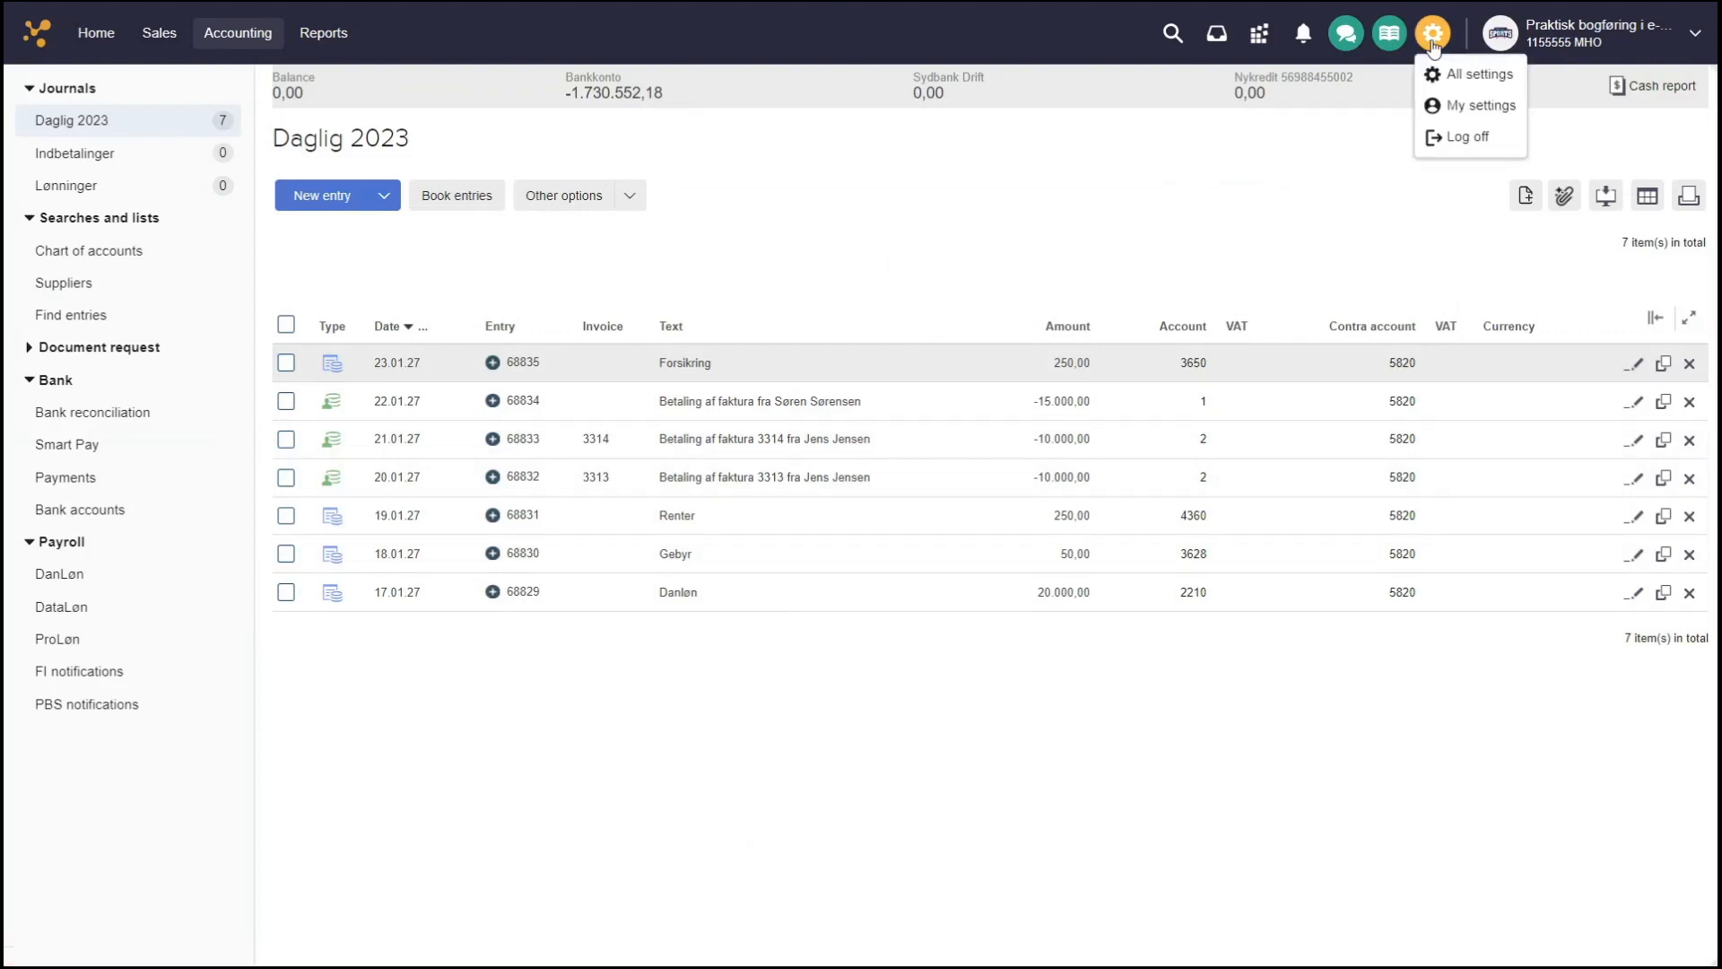
click(1461, 90)
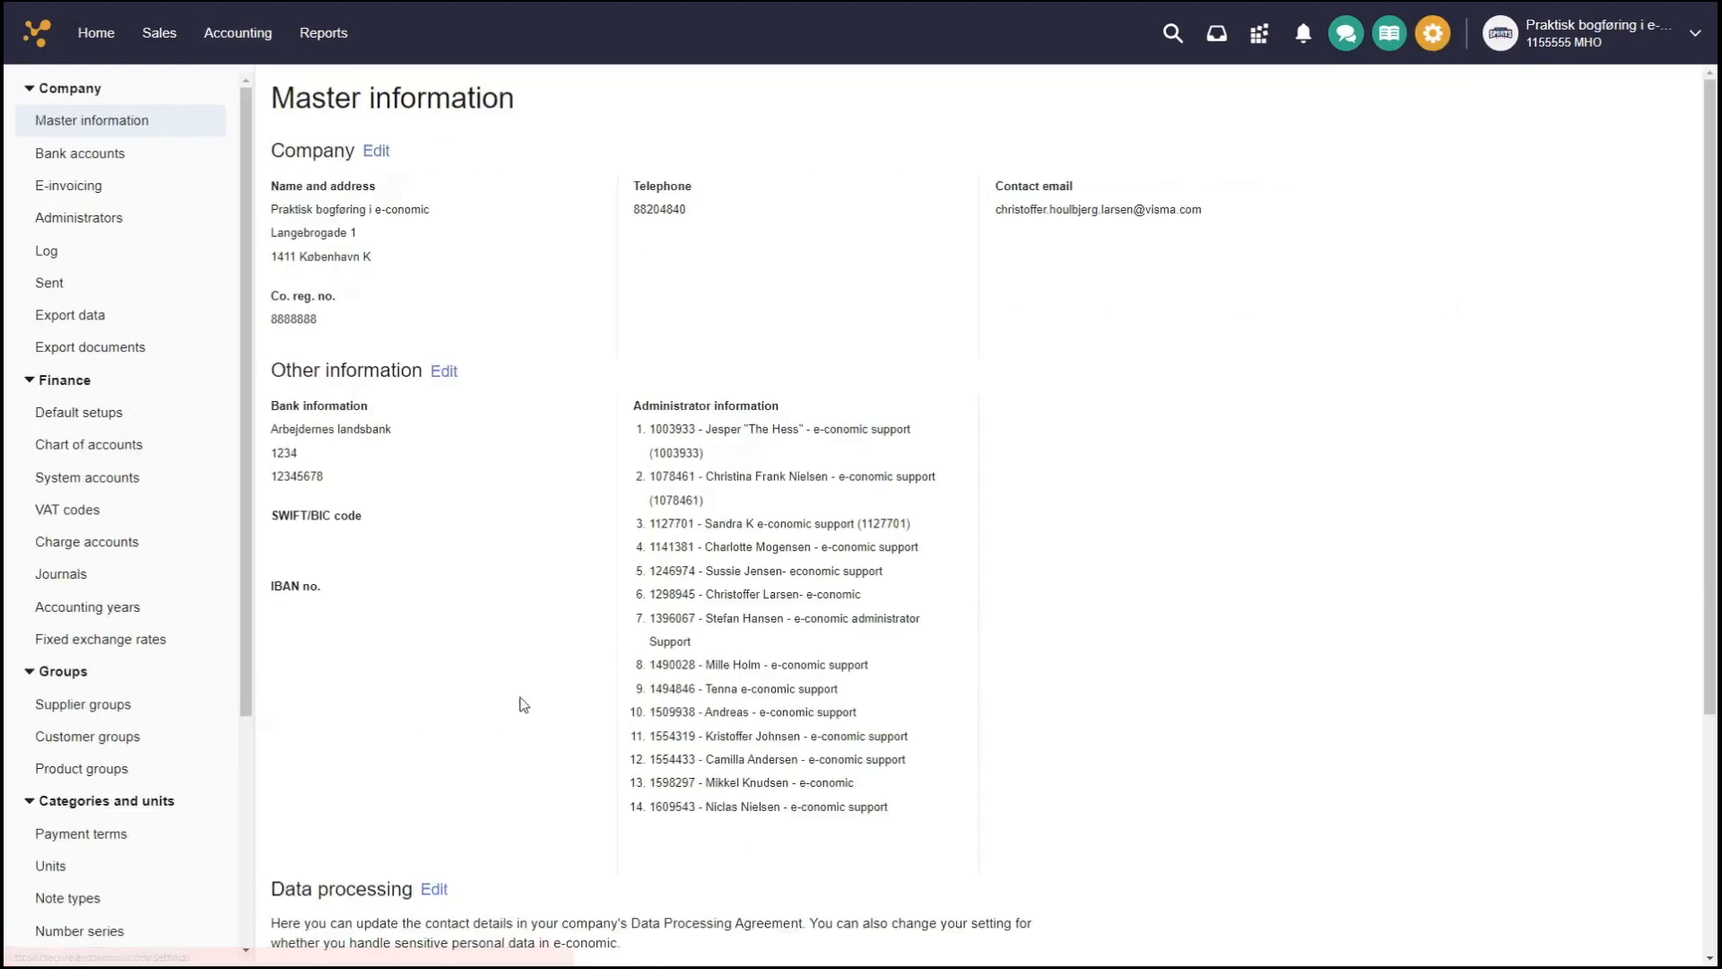
scroll(137, 589, down, 3)
scroll(136, 588, down, 1)
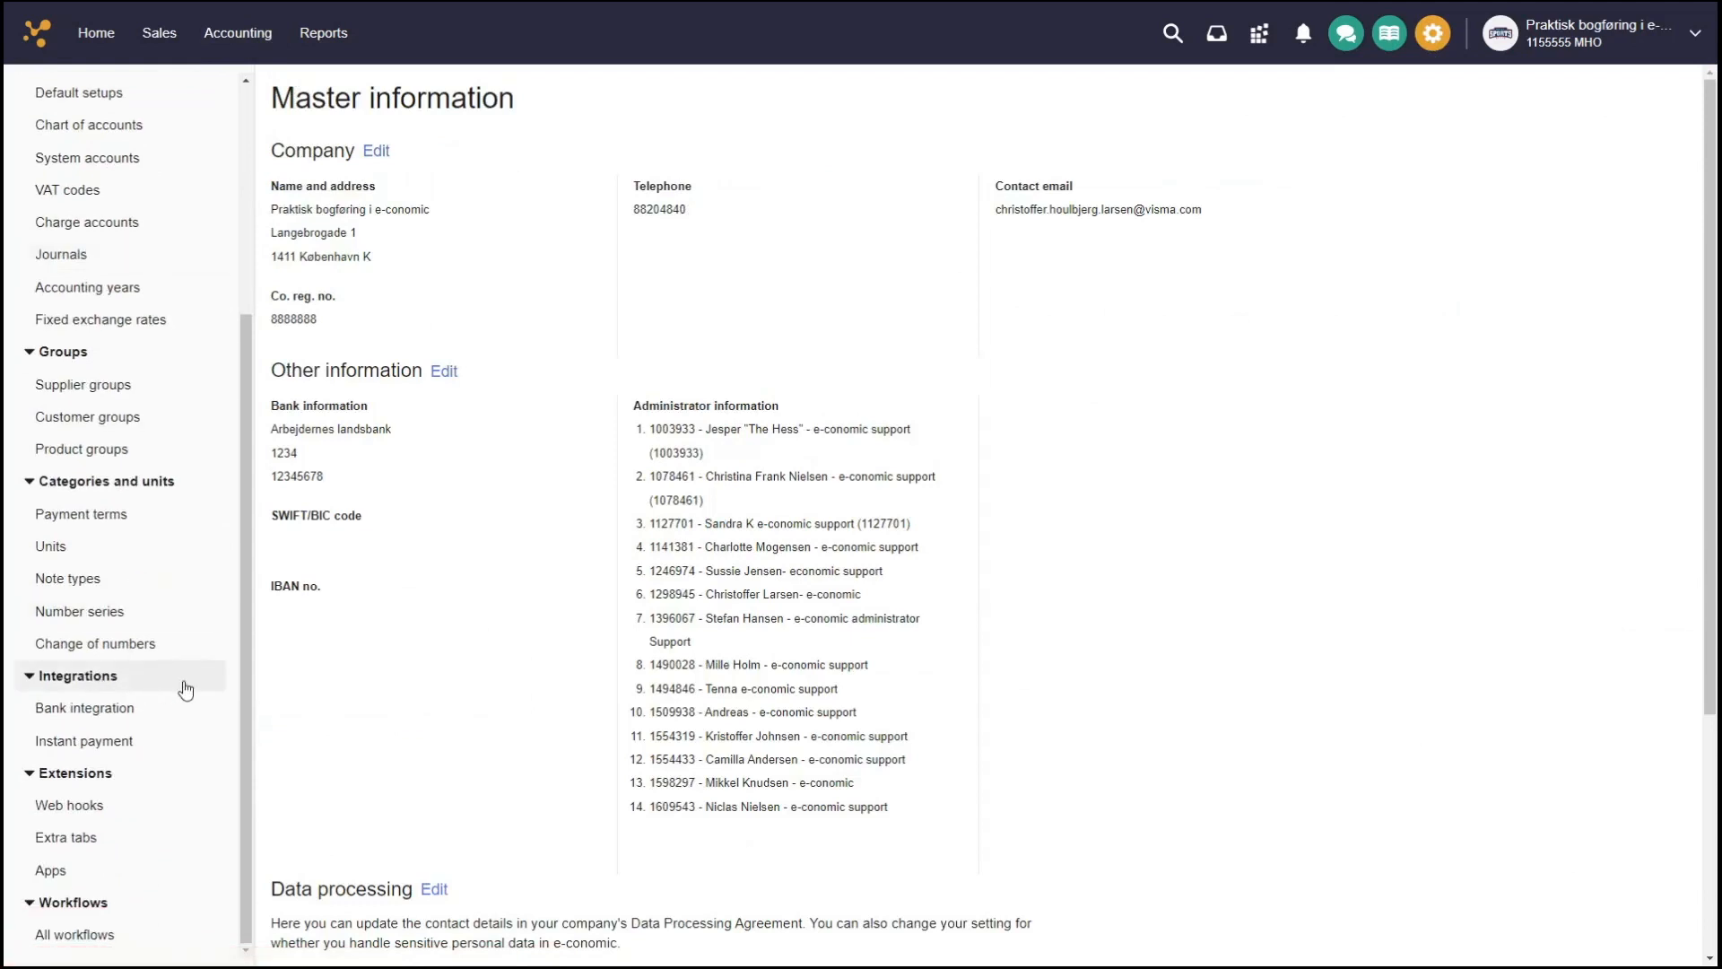
click(148, 714)
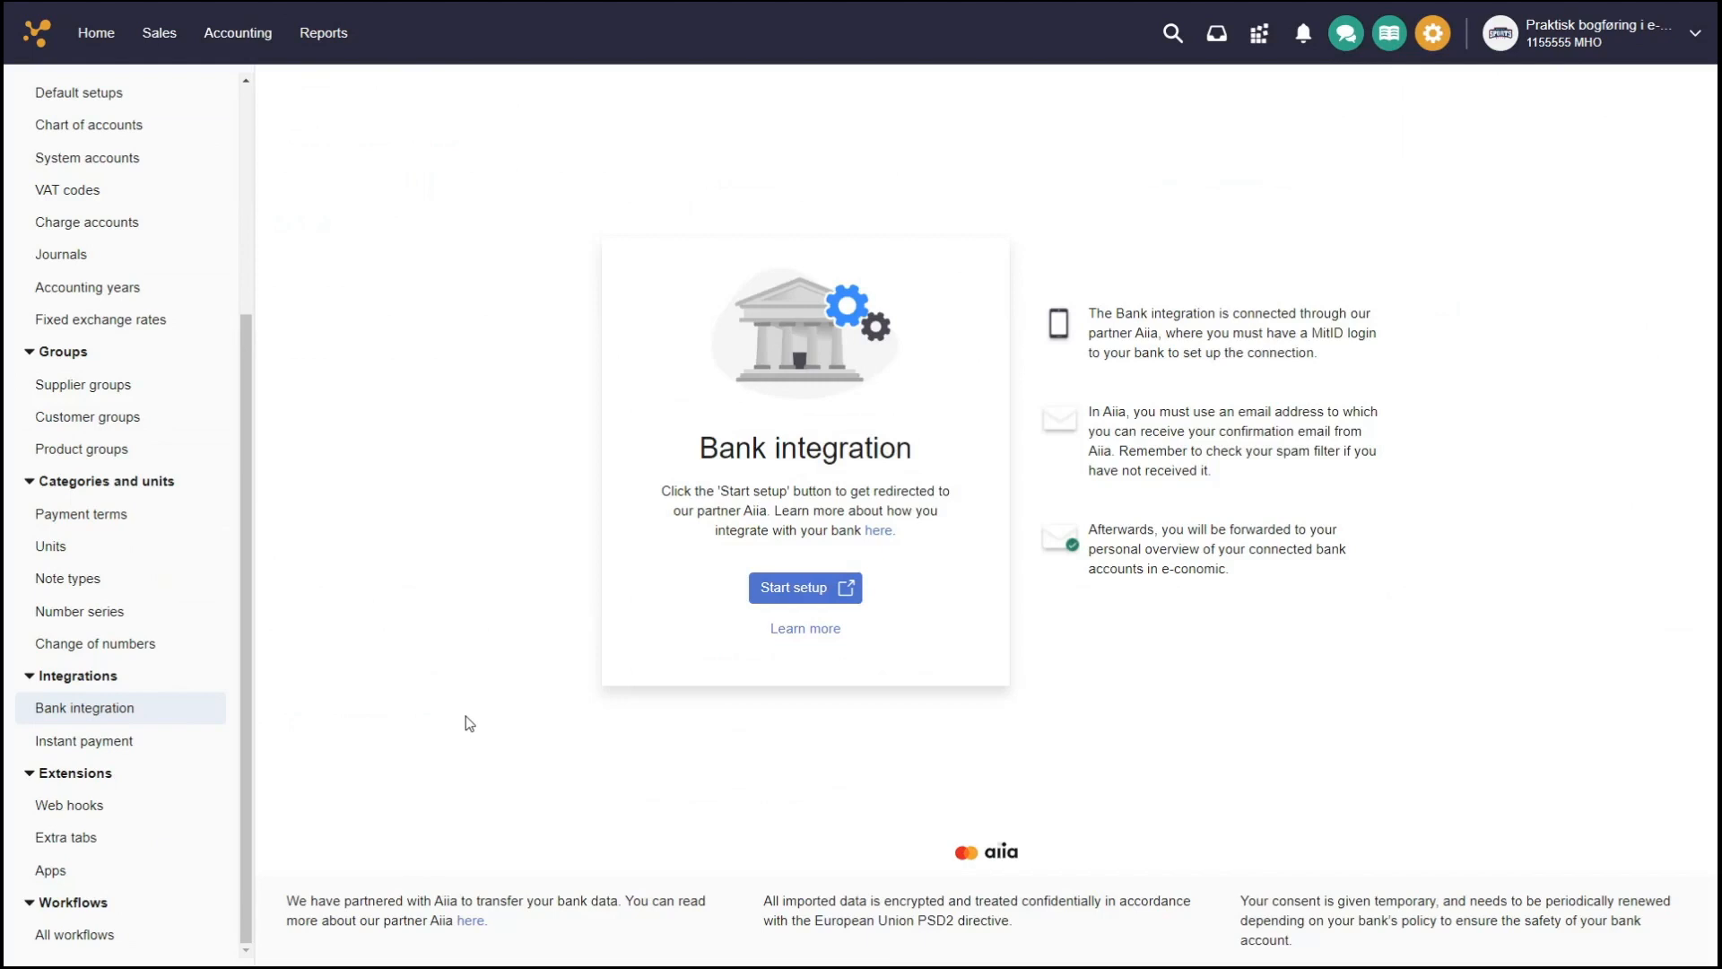
click(795, 586)
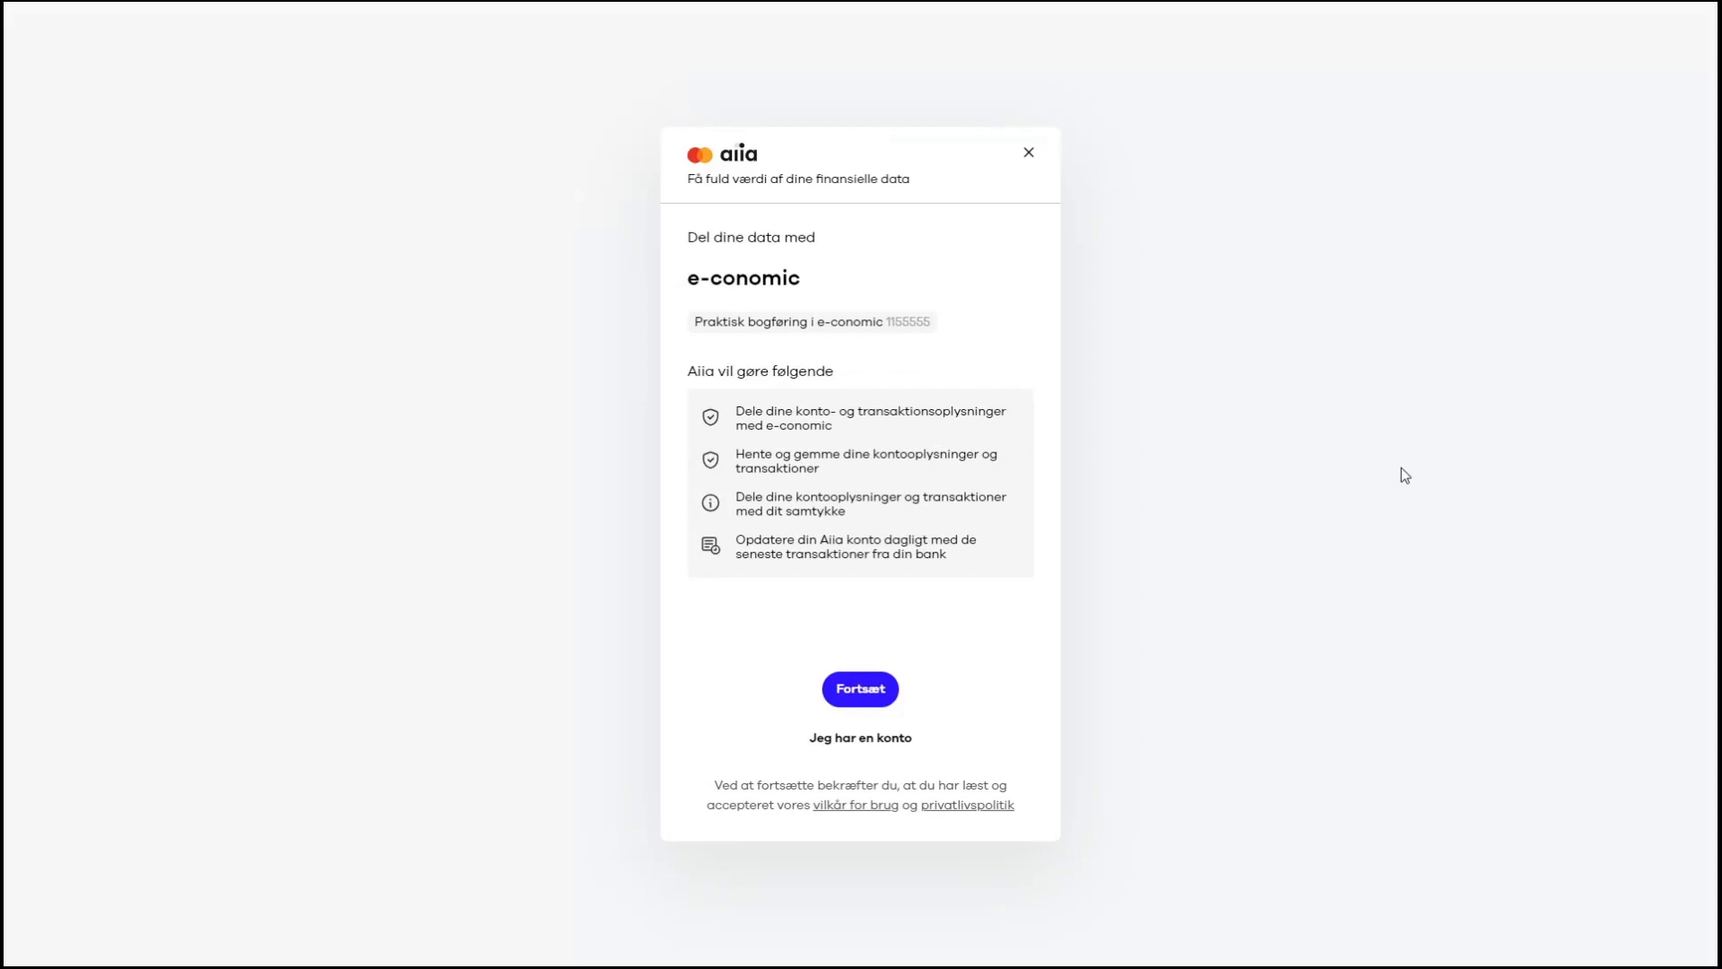
click(856, 695)
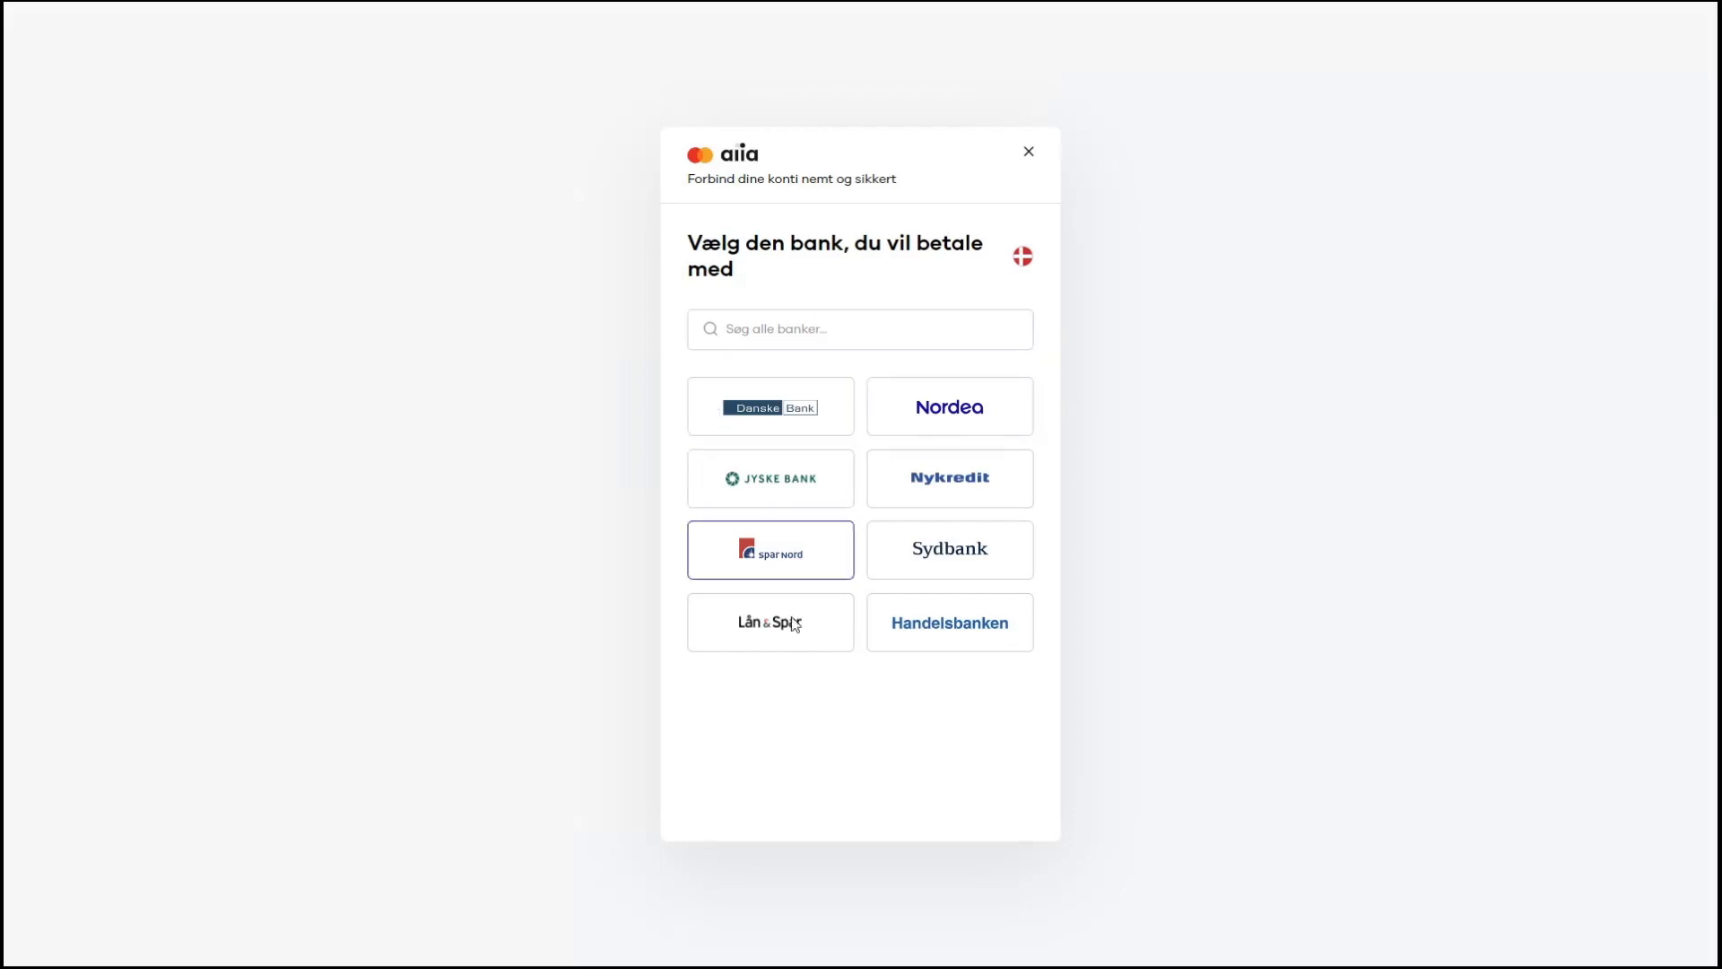
Try the bank search, then choose Danske Bank with the Netbank Erhverv login method
click(912, 326)
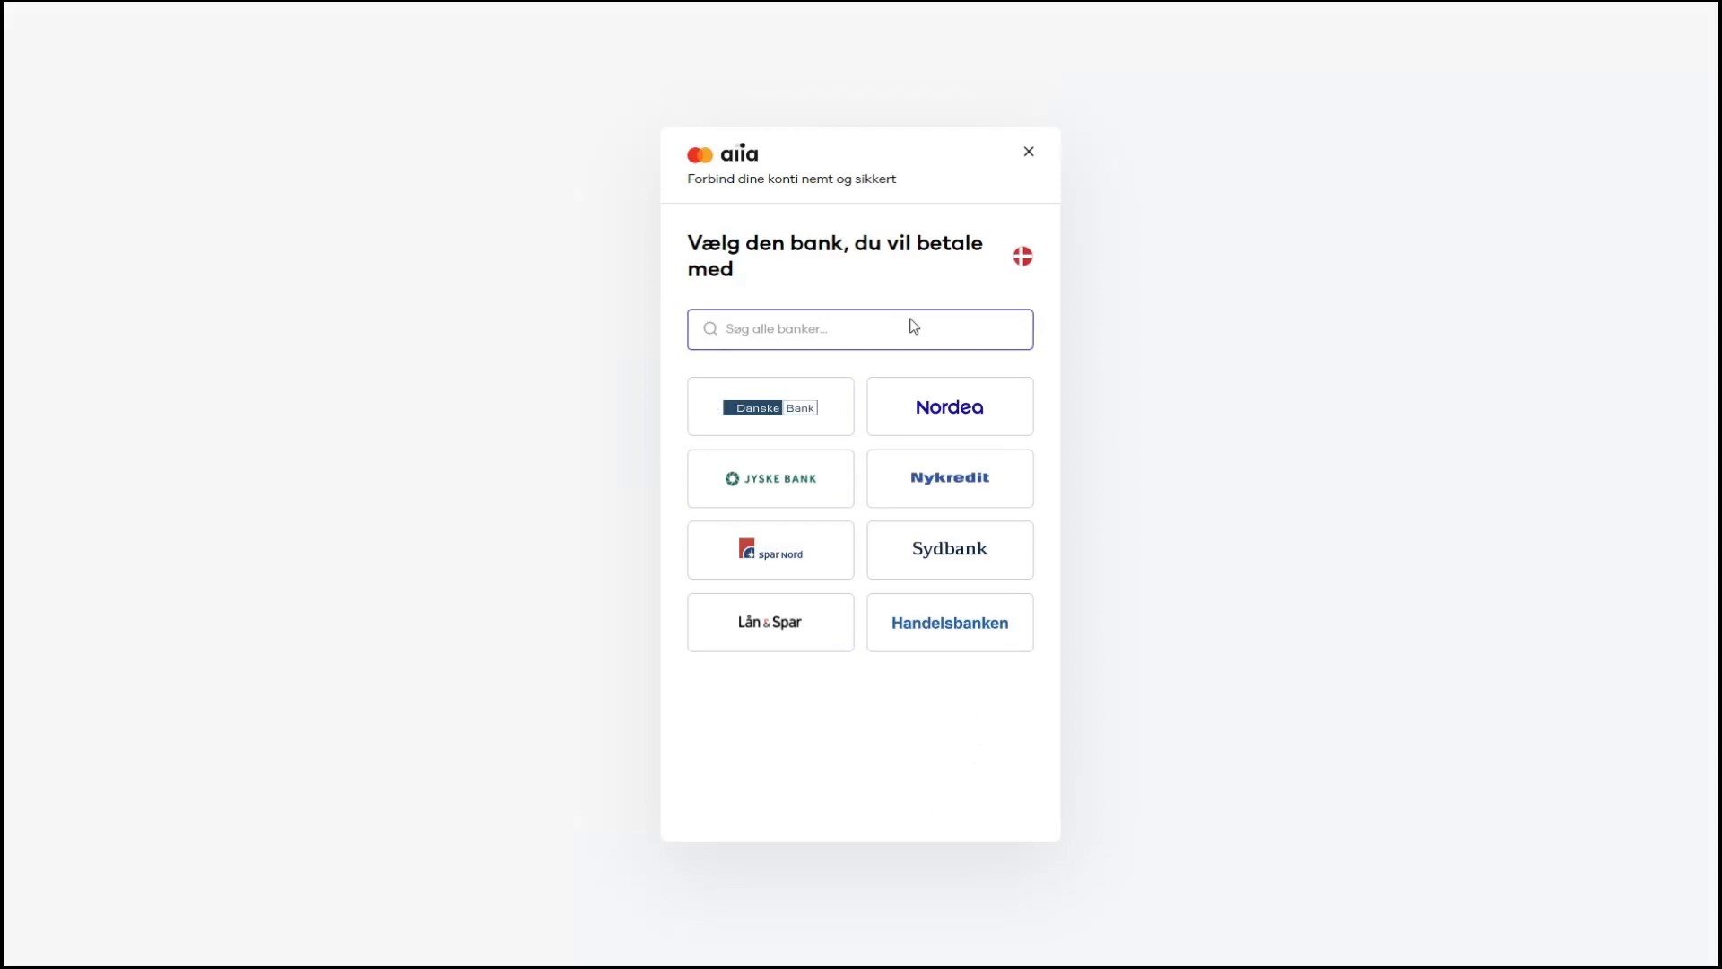
text(lun)
key(BackSpace)
key(BackSpace)
click(817, 405)
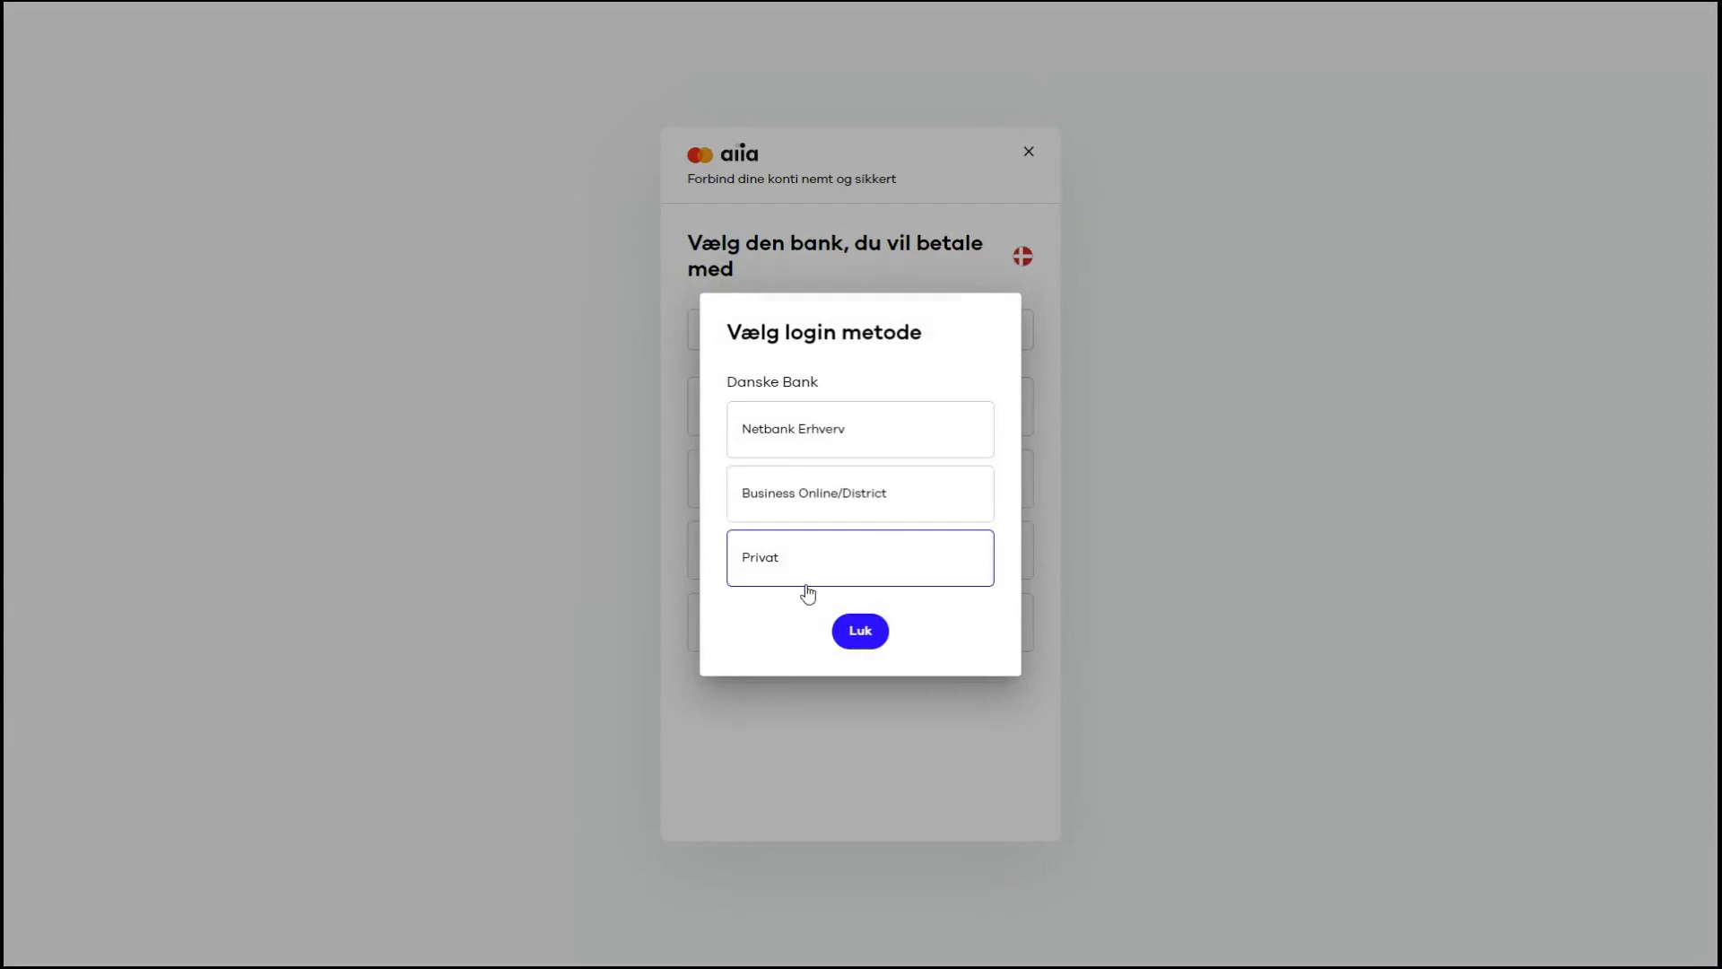
click(807, 439)
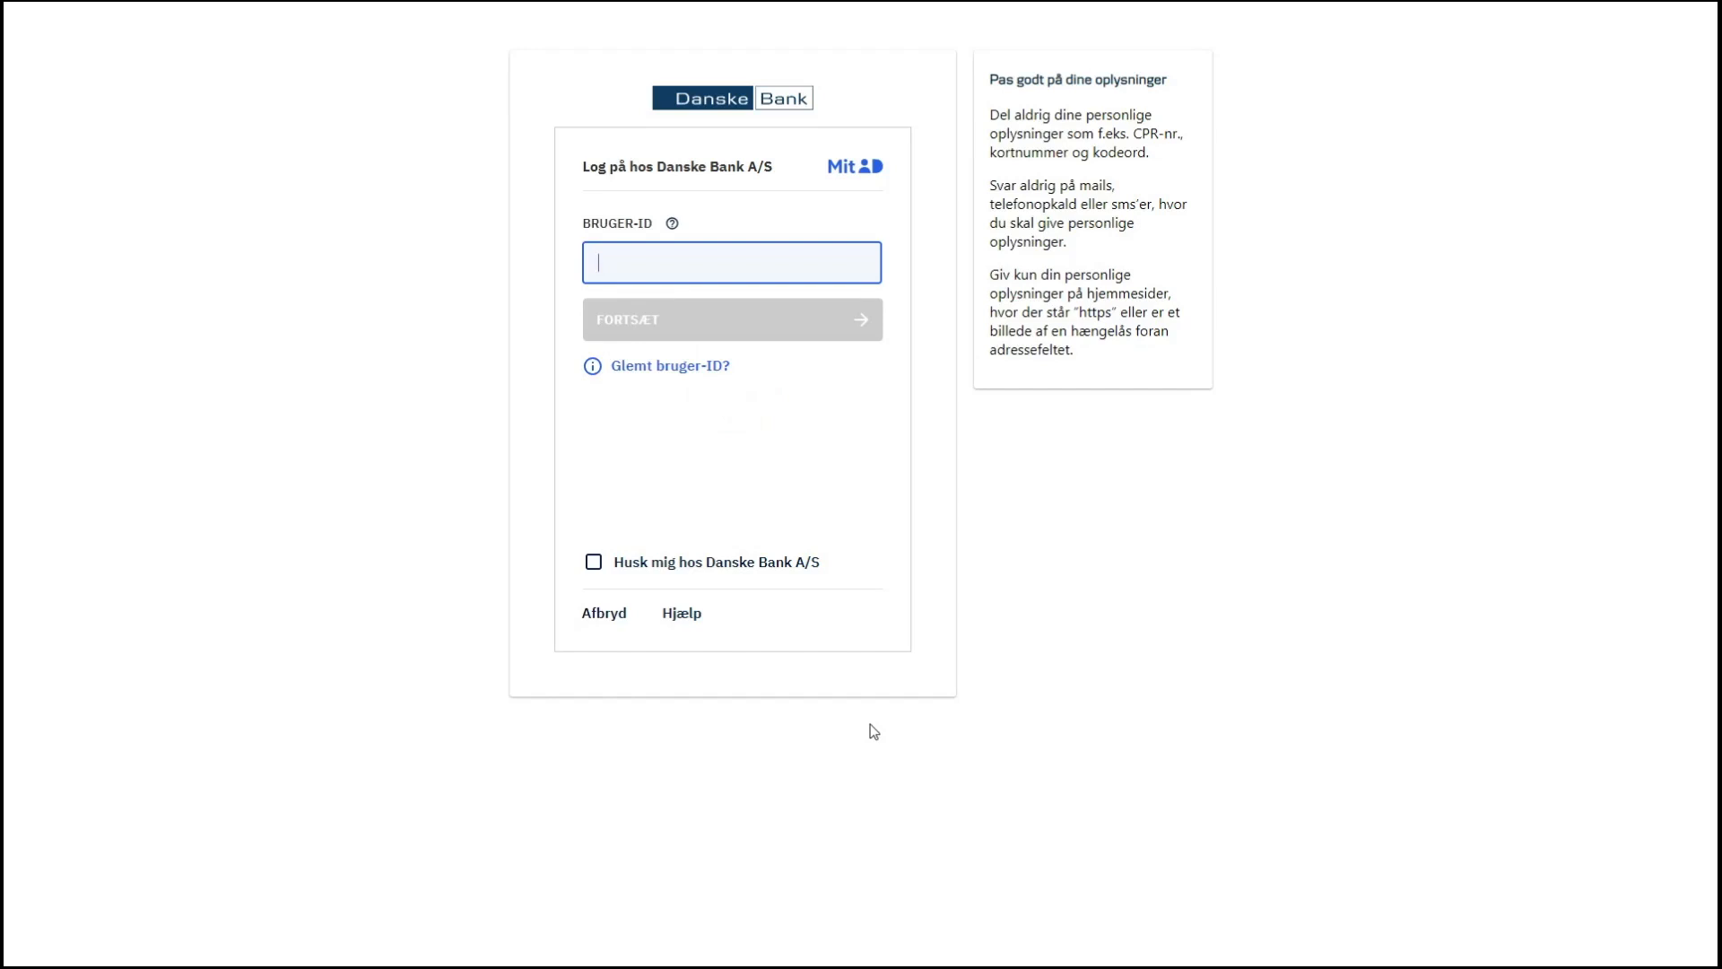
Open e-copedia in a separate browser tab and search it for "bankafstemning opsætning"
click(1295, 487)
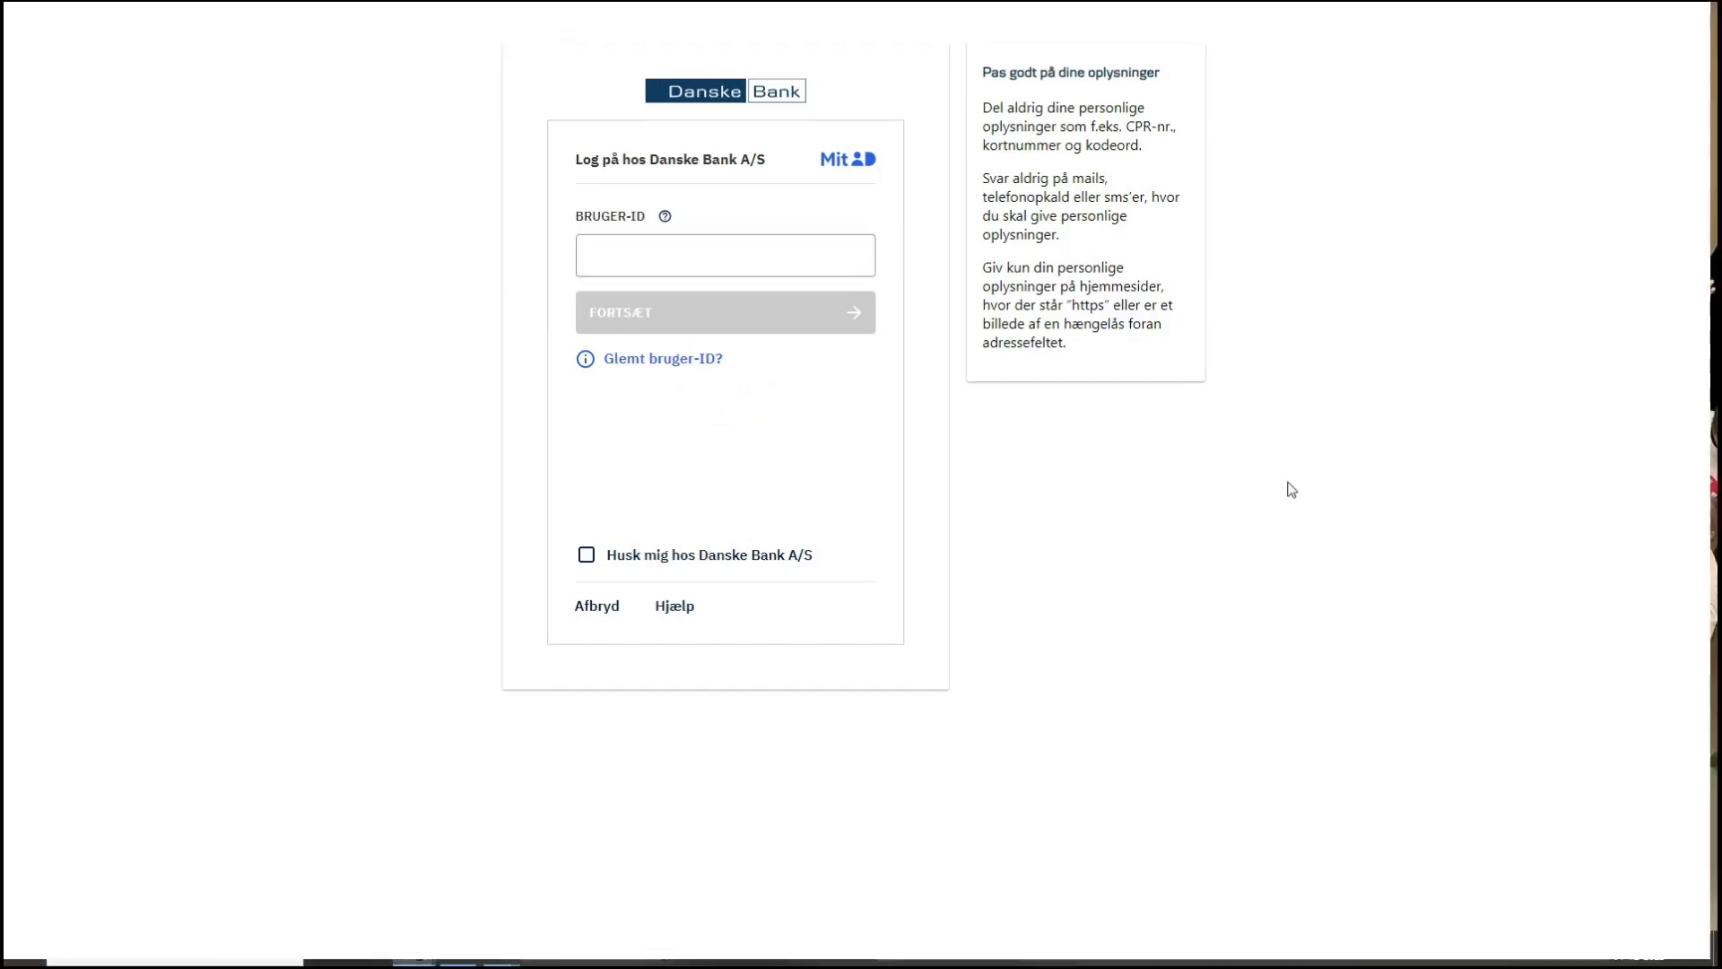
click(456, 17)
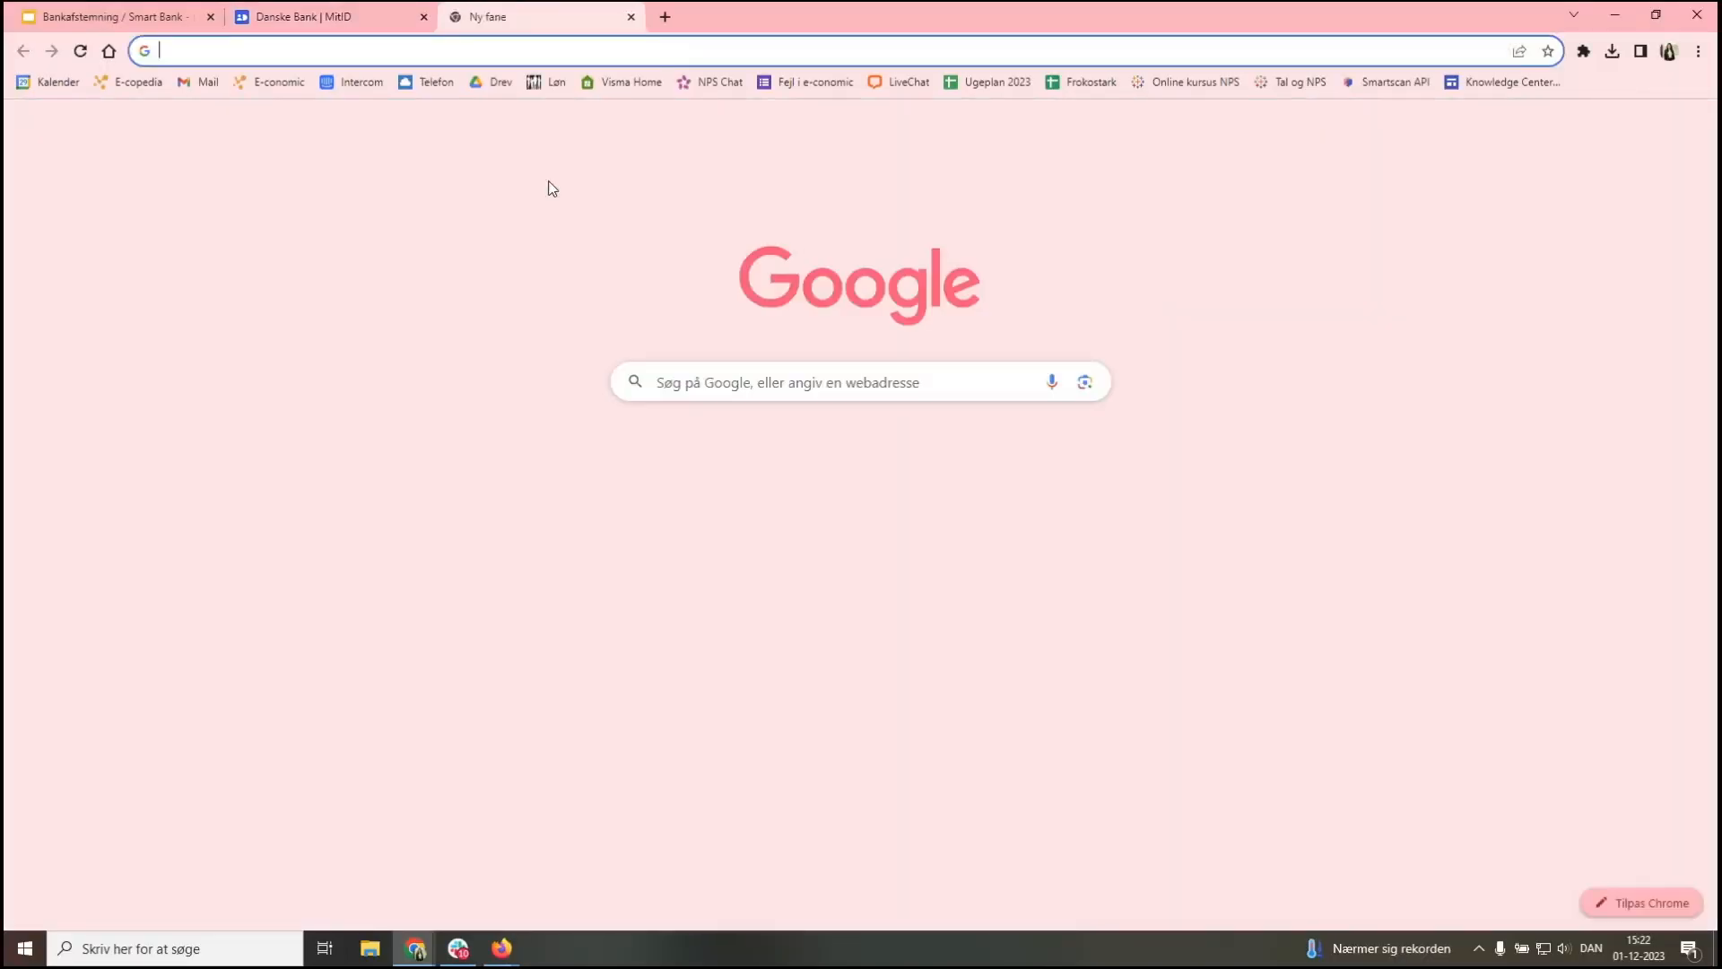
click(148, 82)
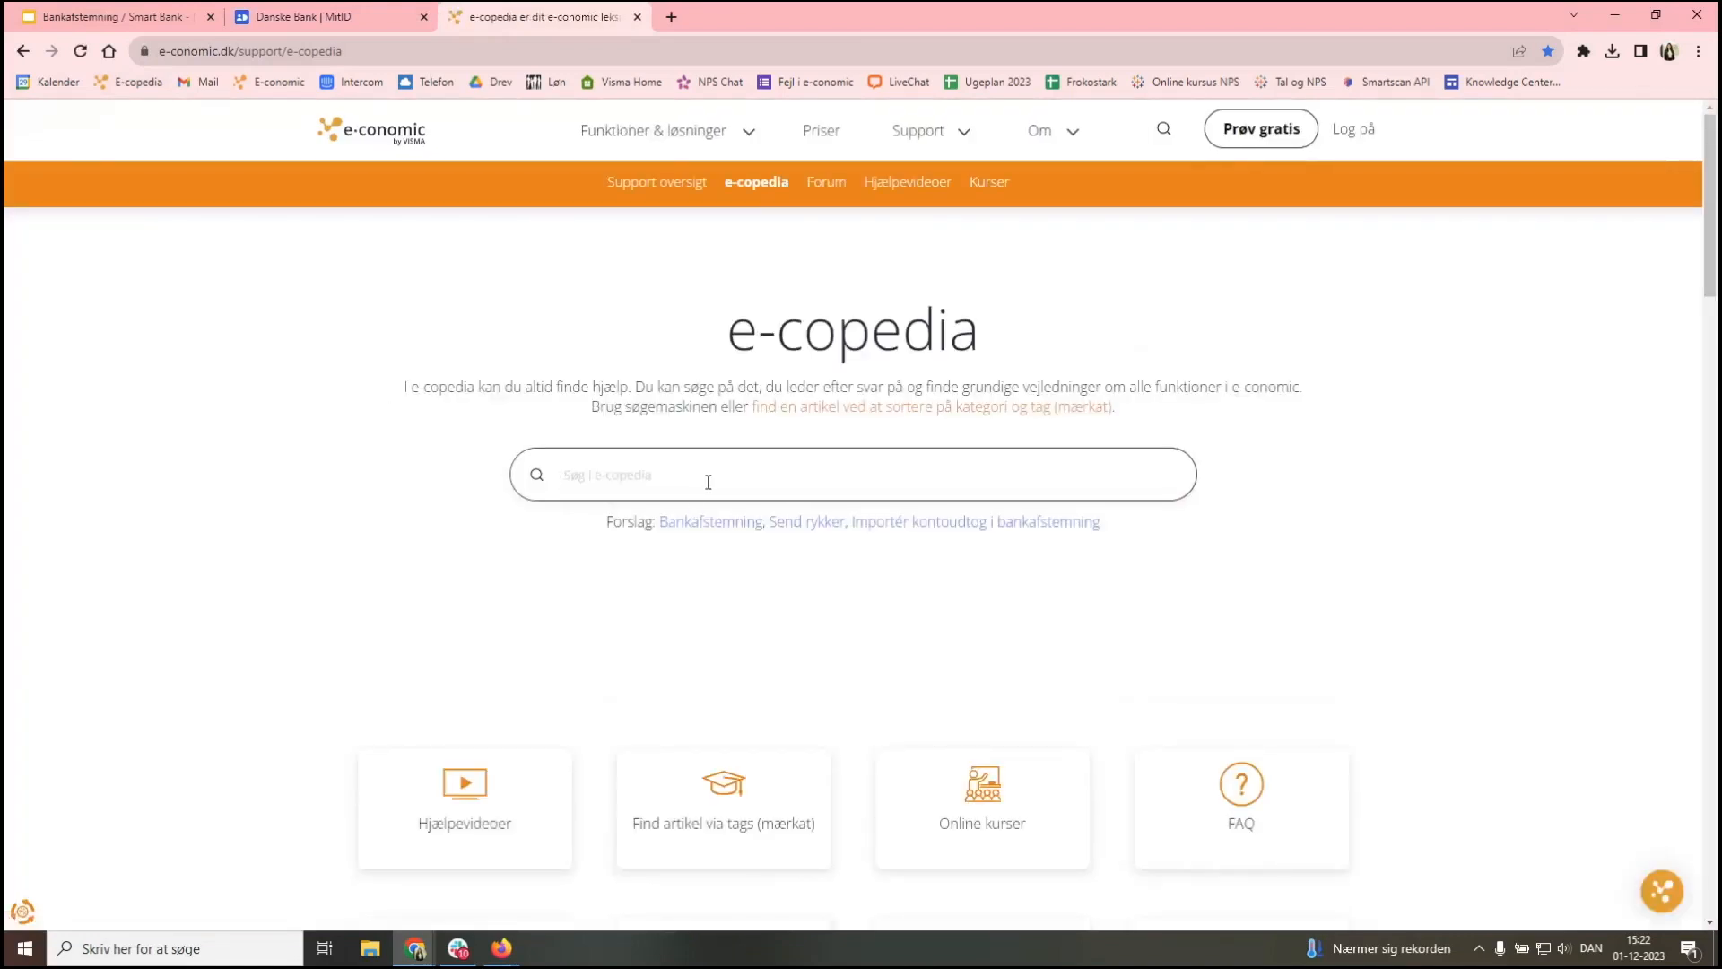
text(b)
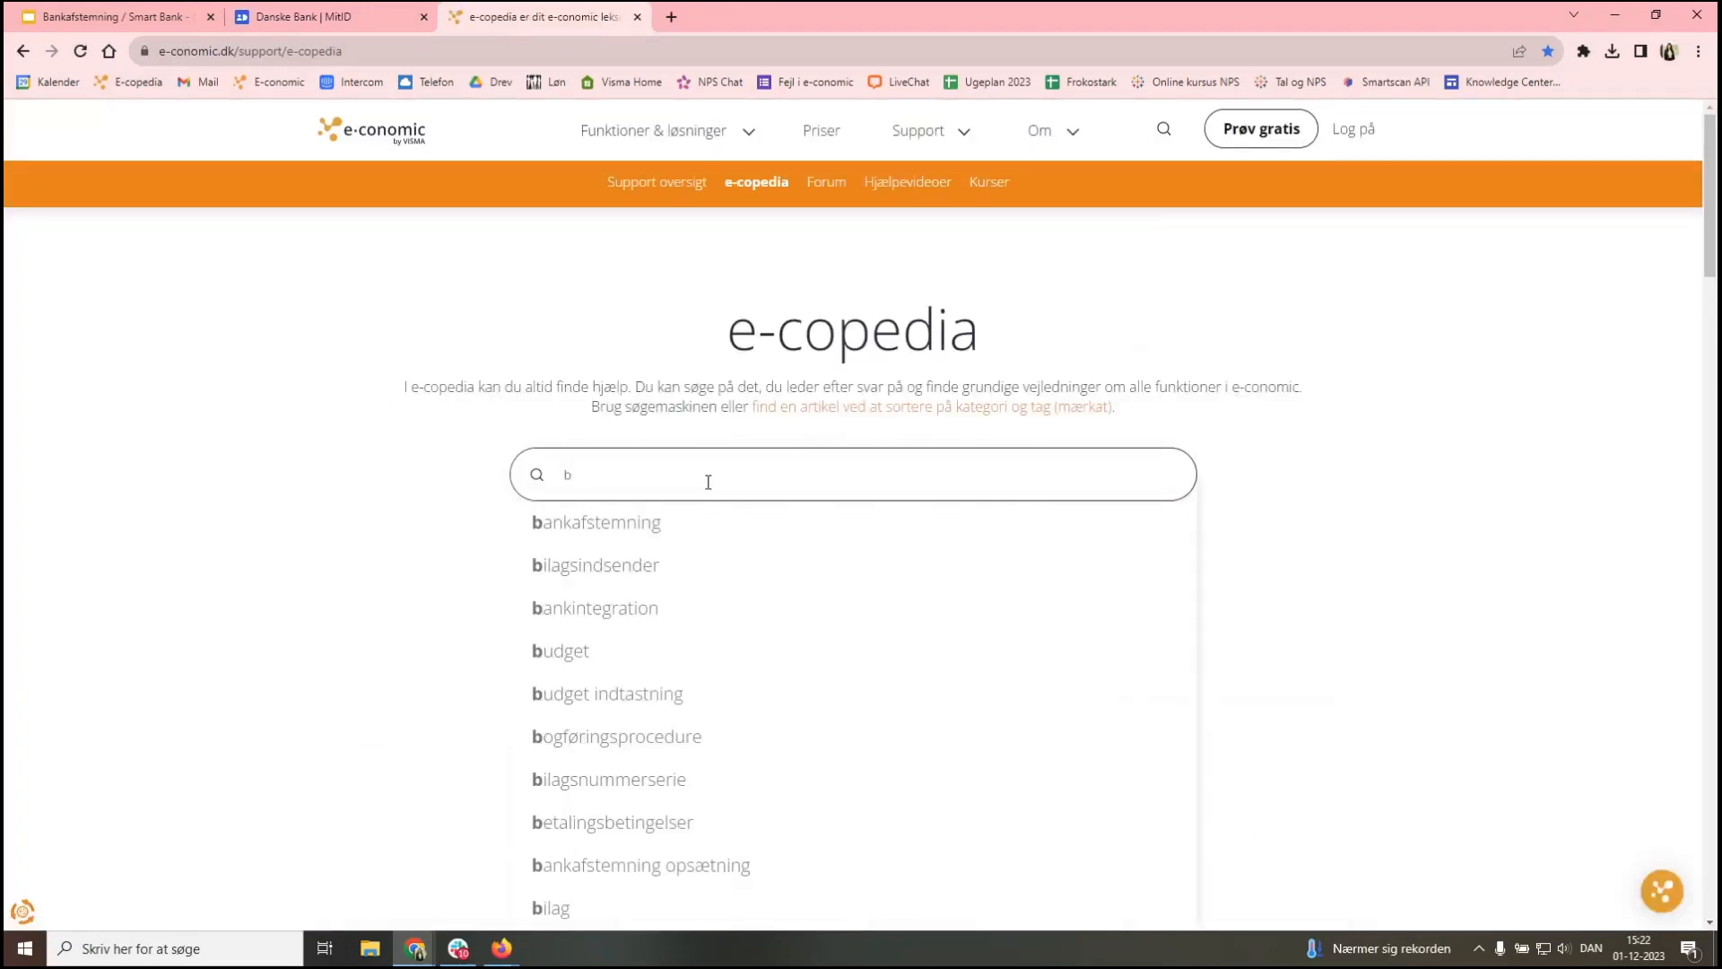
text(ank)
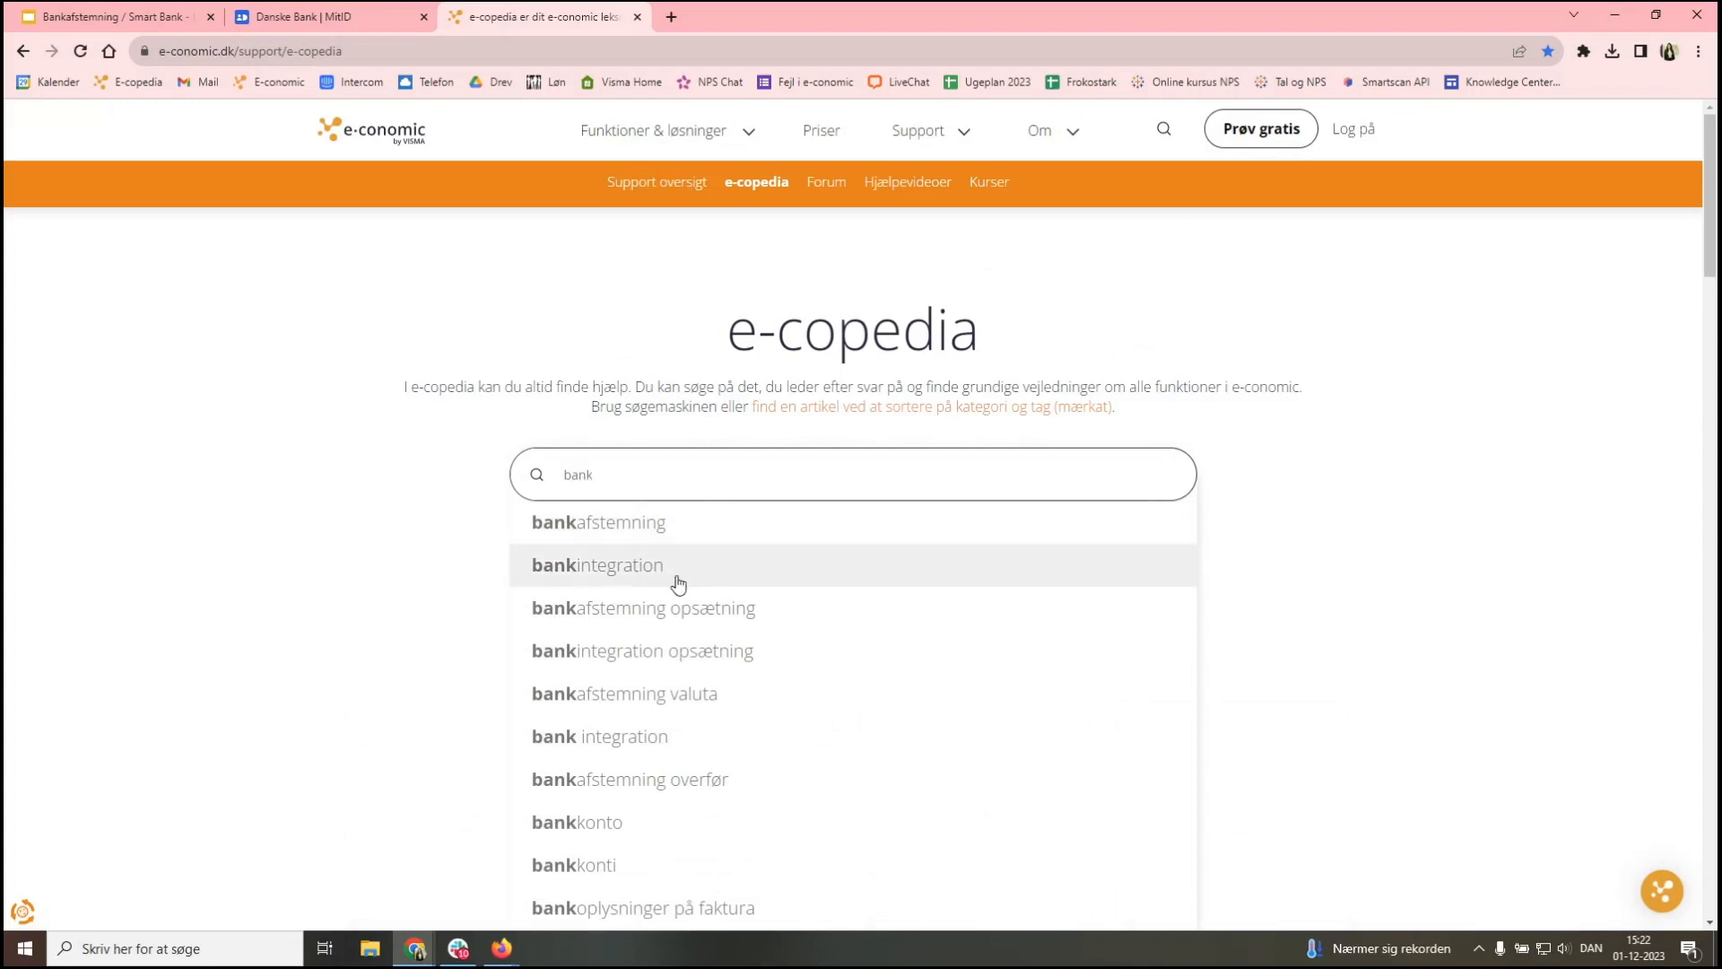
click(706, 609)
Search e-copedia for bank integration articles and open the guide "Kom godt i gang med bankintegration via Aiia"
drag(724, 278, 596, 279)
text(int)
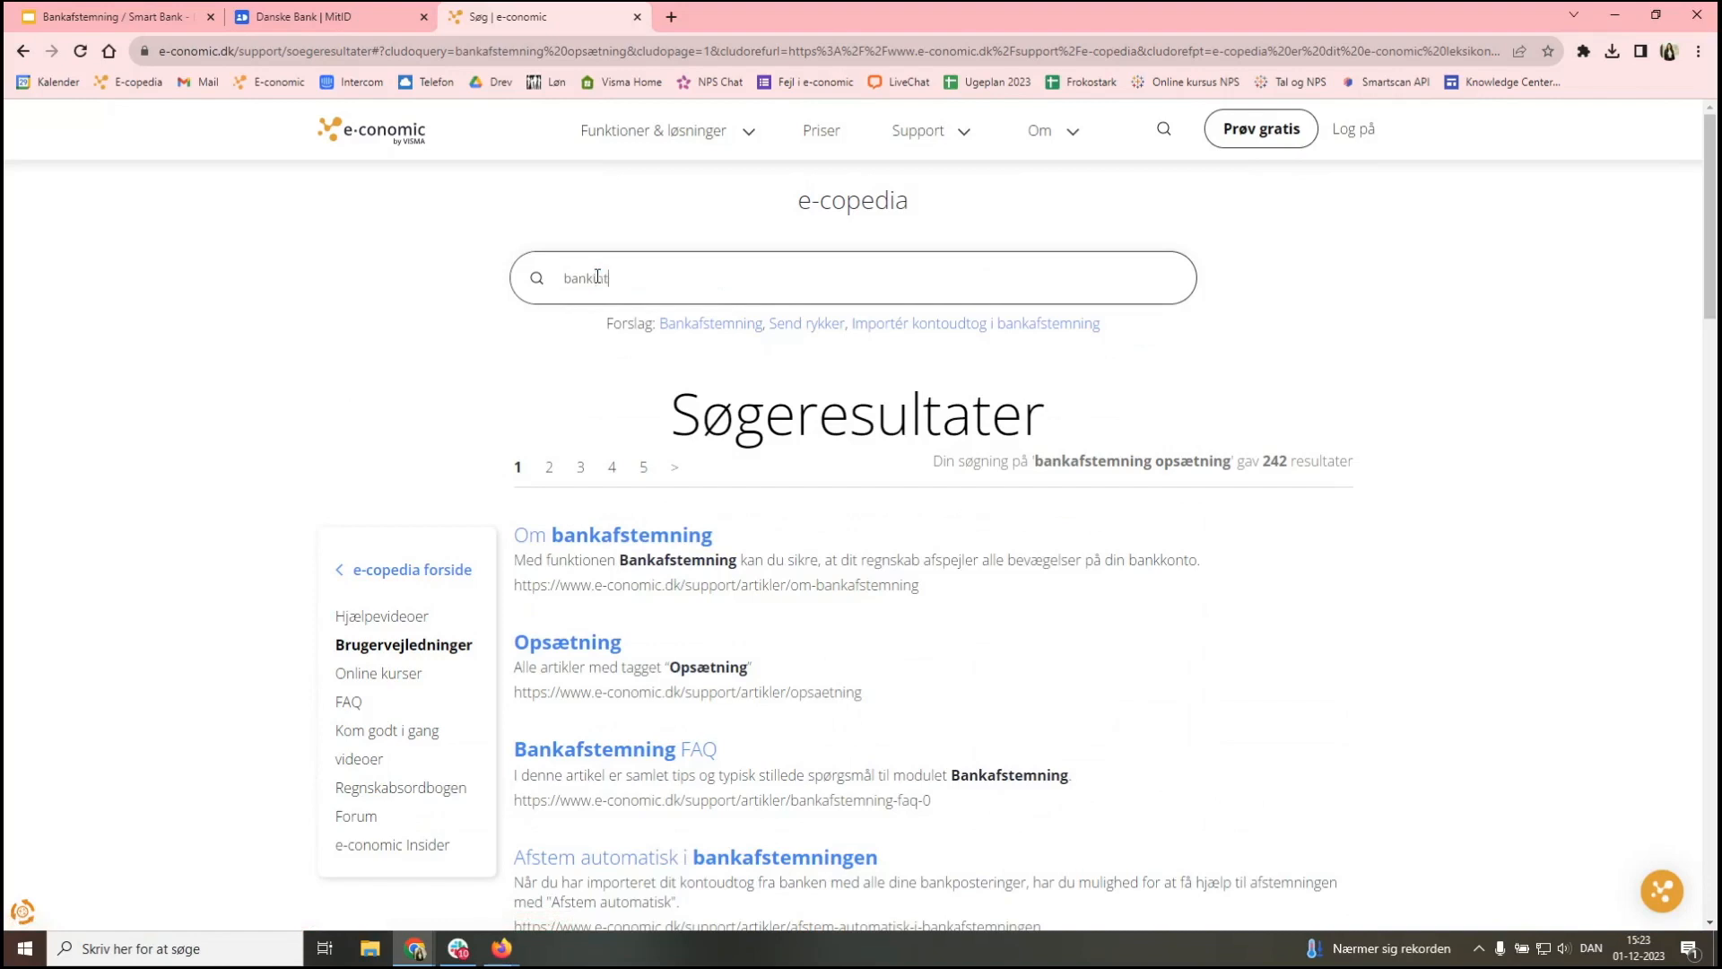
text(egration)
key(Return)
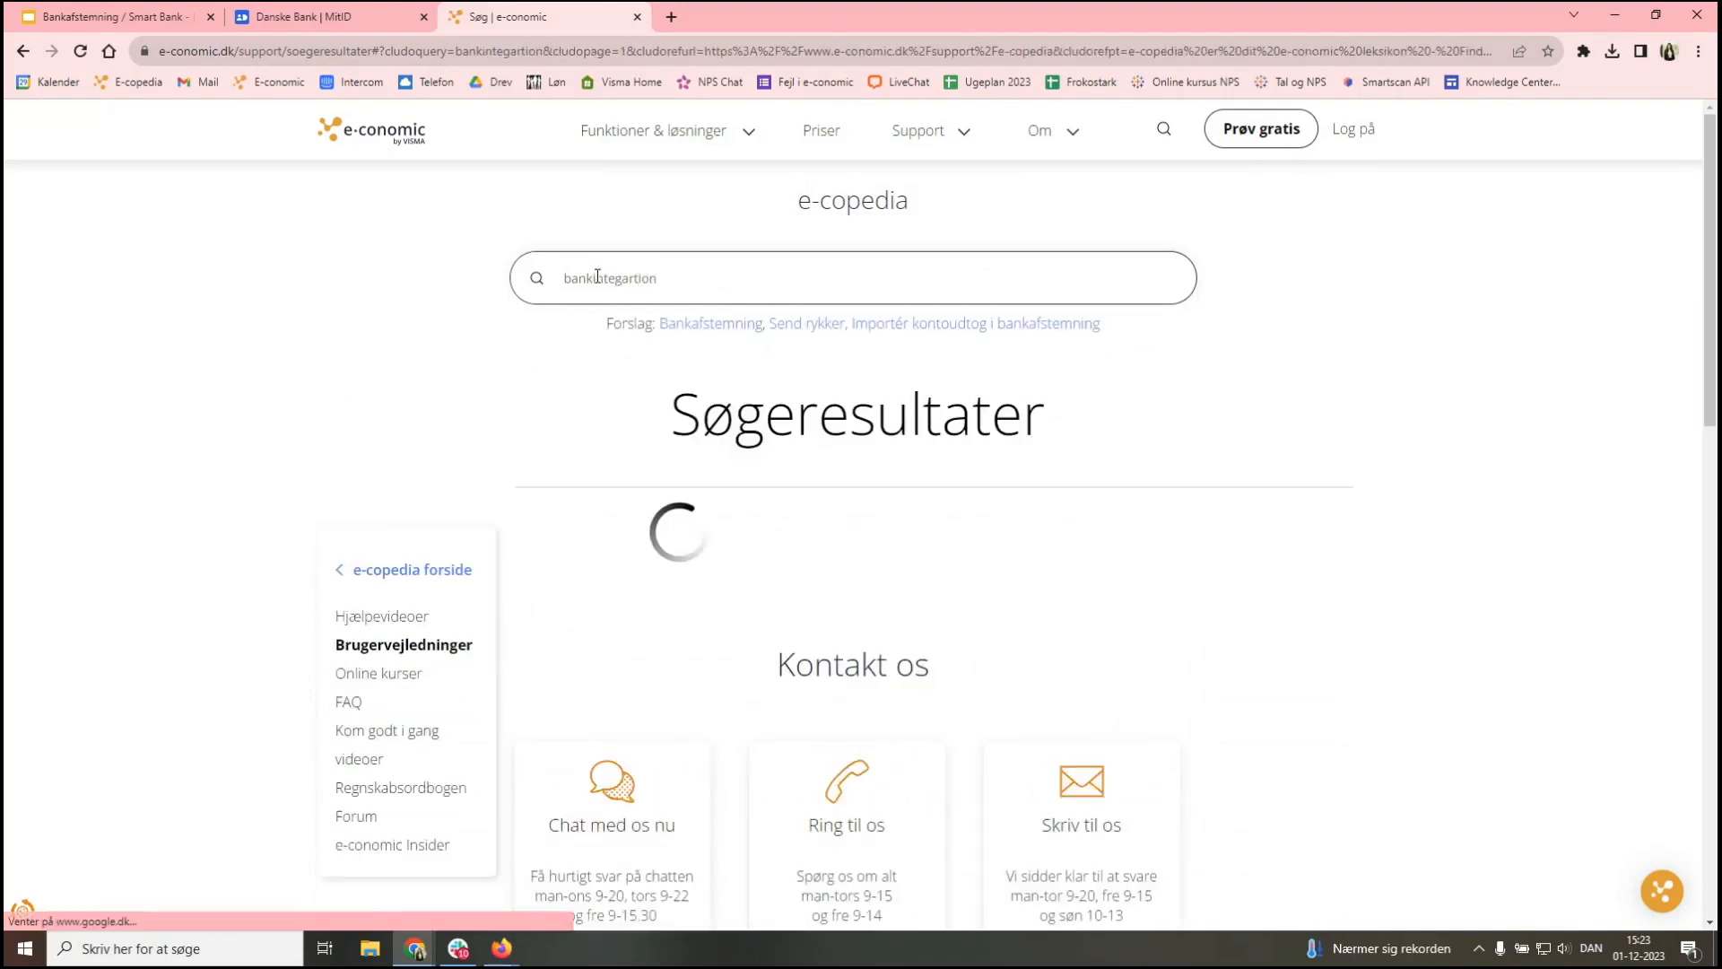
scroll(694, 534, down, 2)
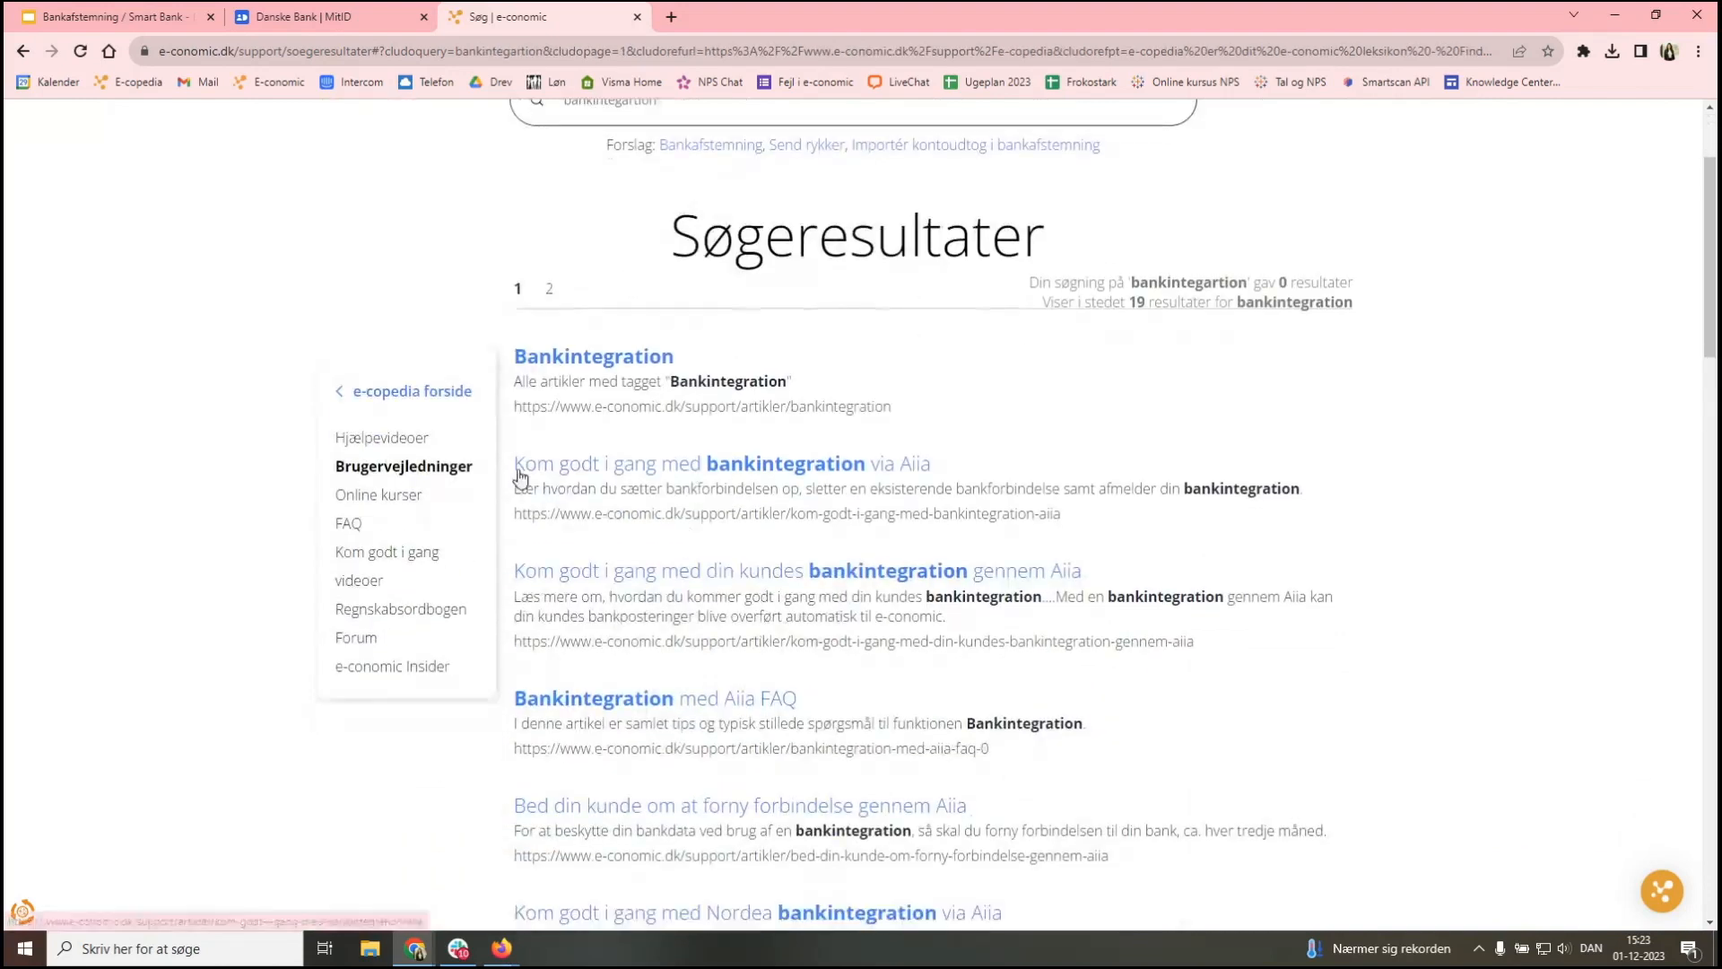
click(823, 475)
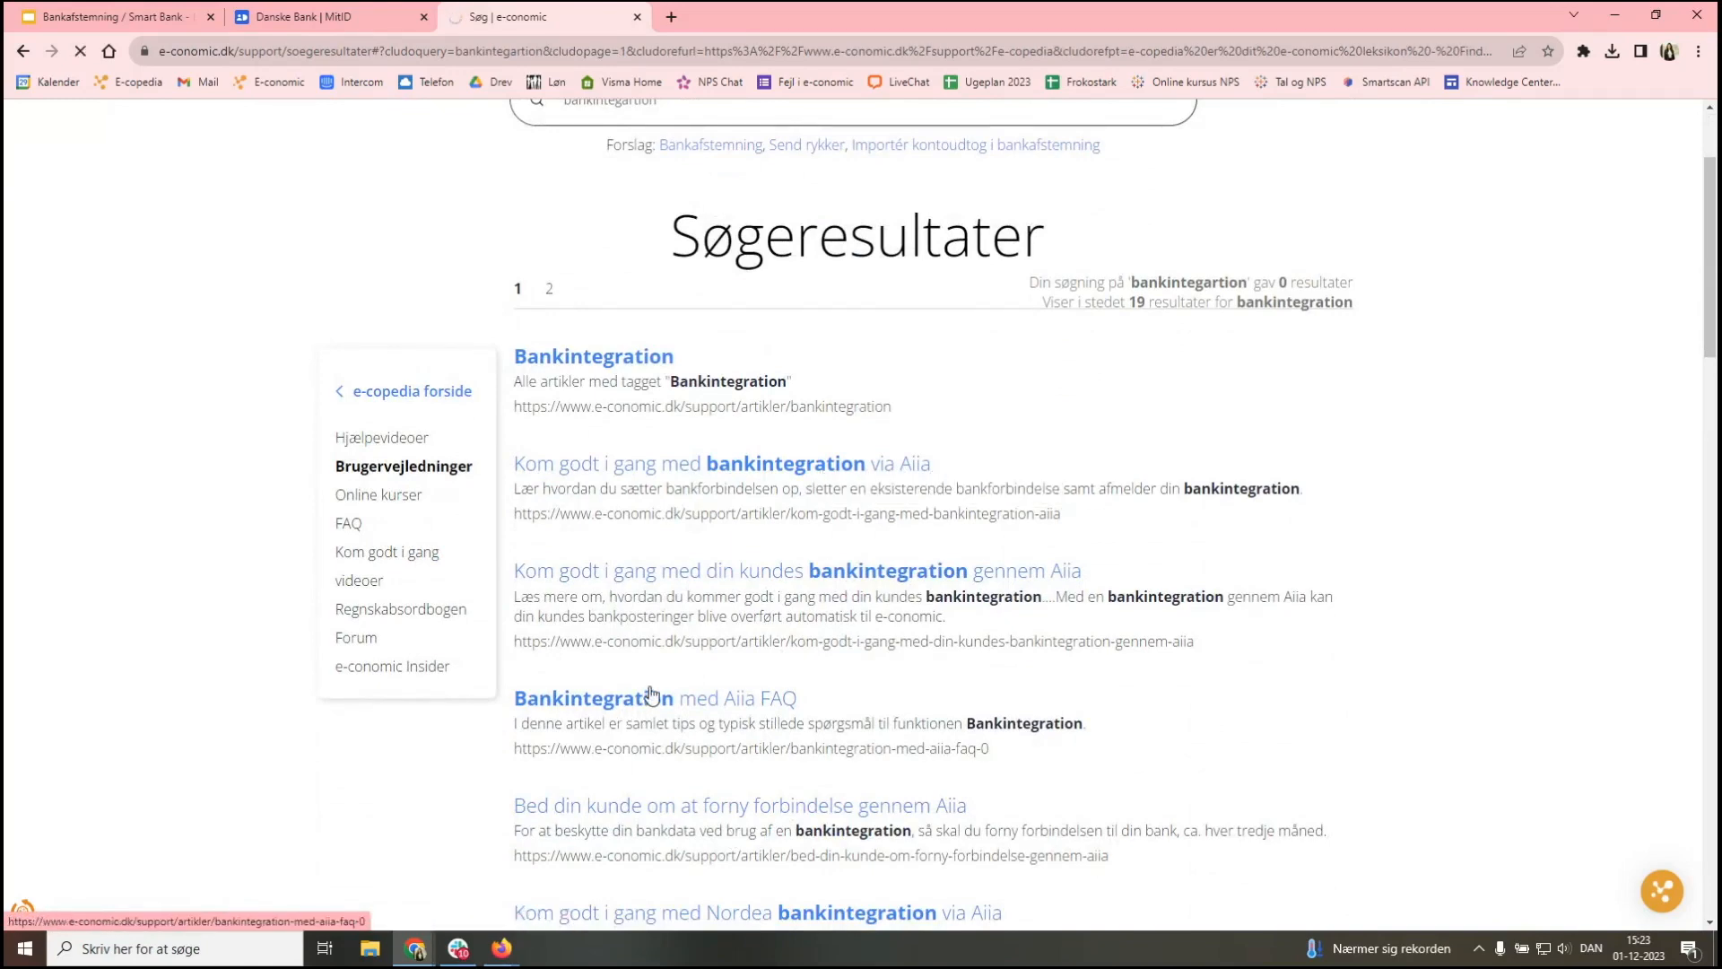
Look through the Aiia guide's sections on setting up, deleting and changing the e-mail address of a bank connection
scroll(723, 694, down, 15)
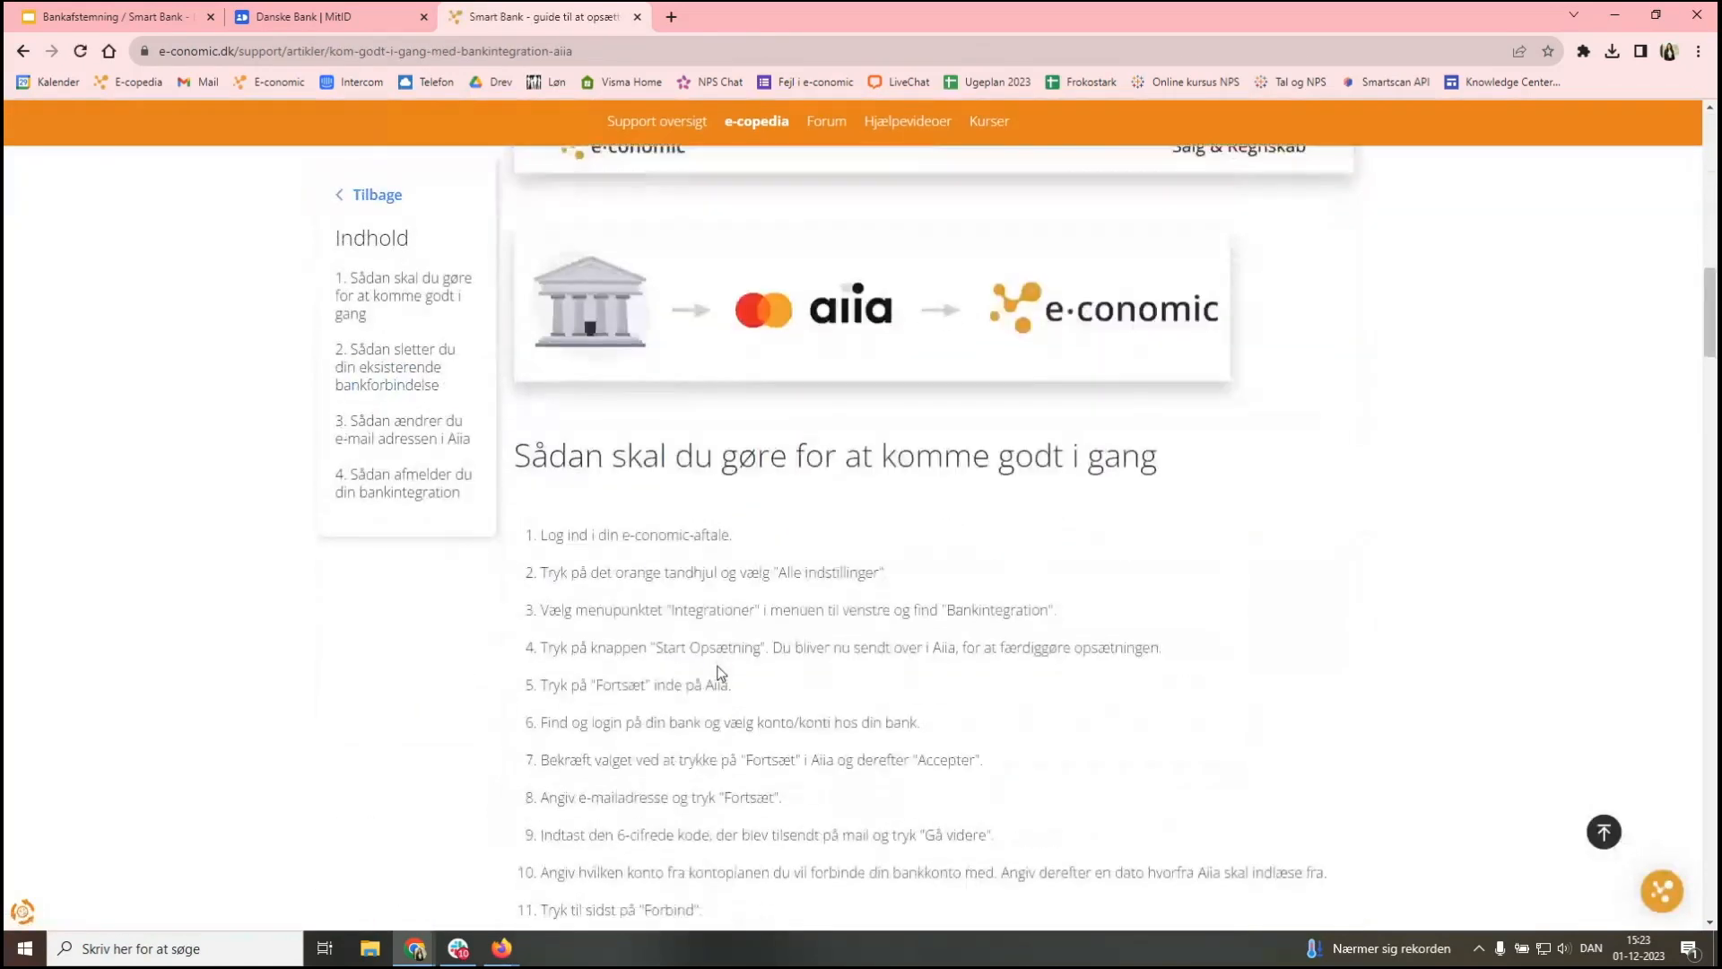
scroll(720, 673, down, 20)
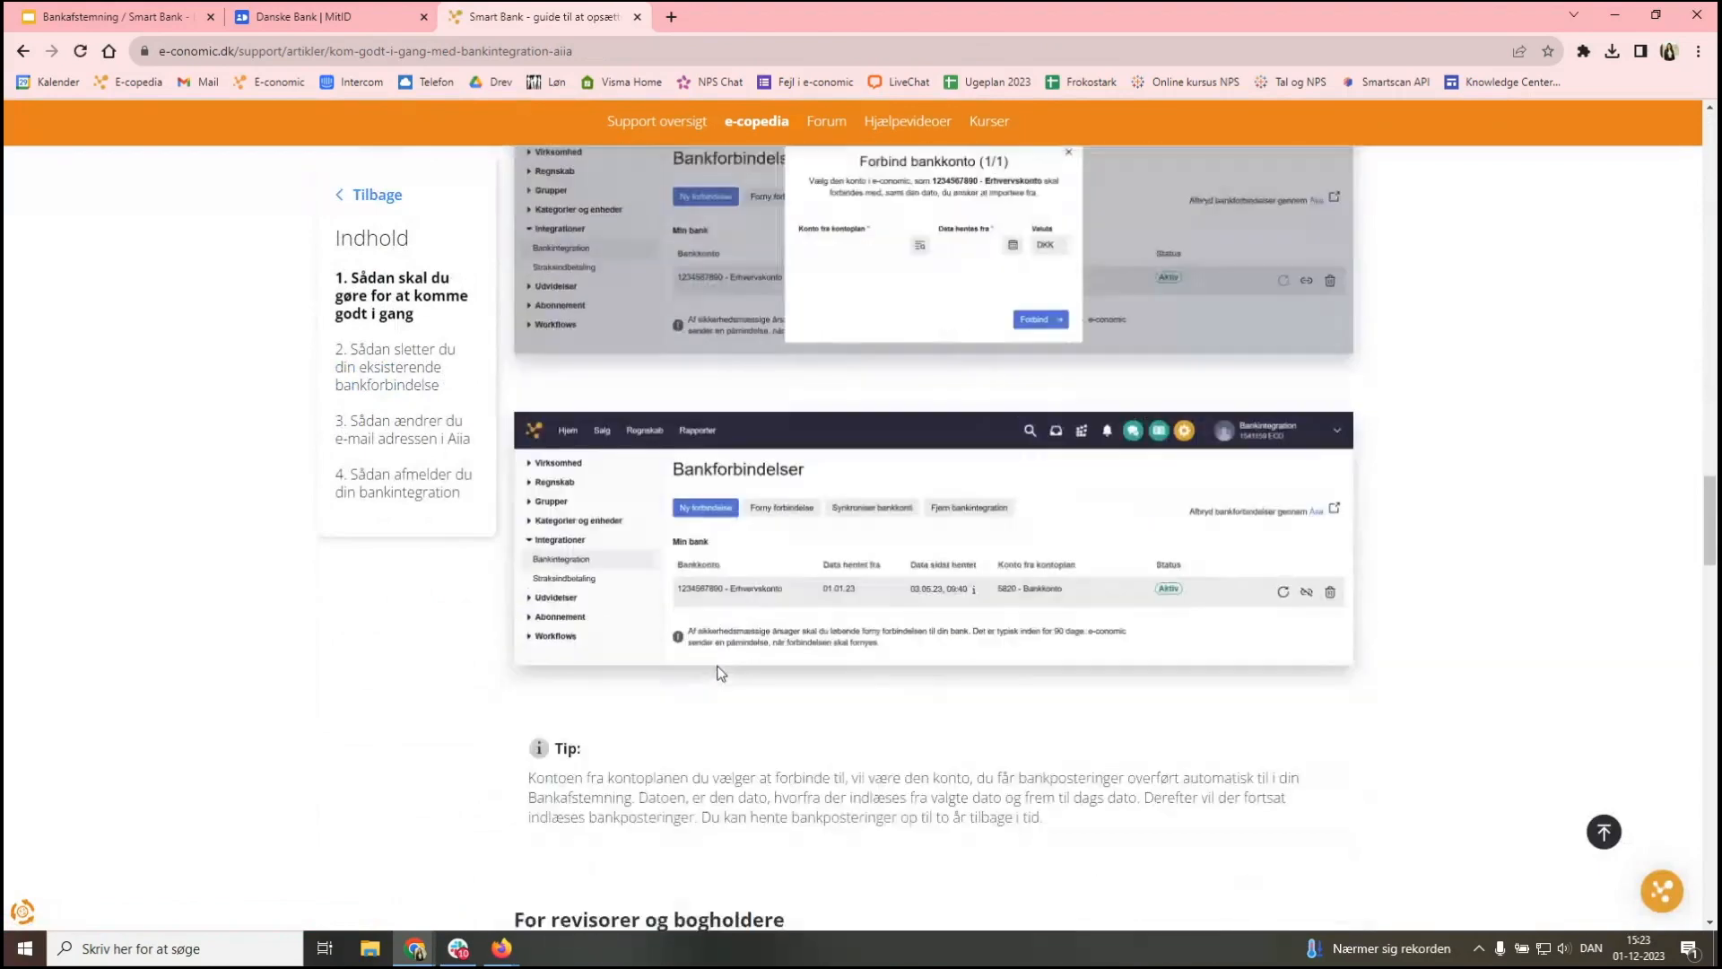
scroll(718, 665, down, 3)
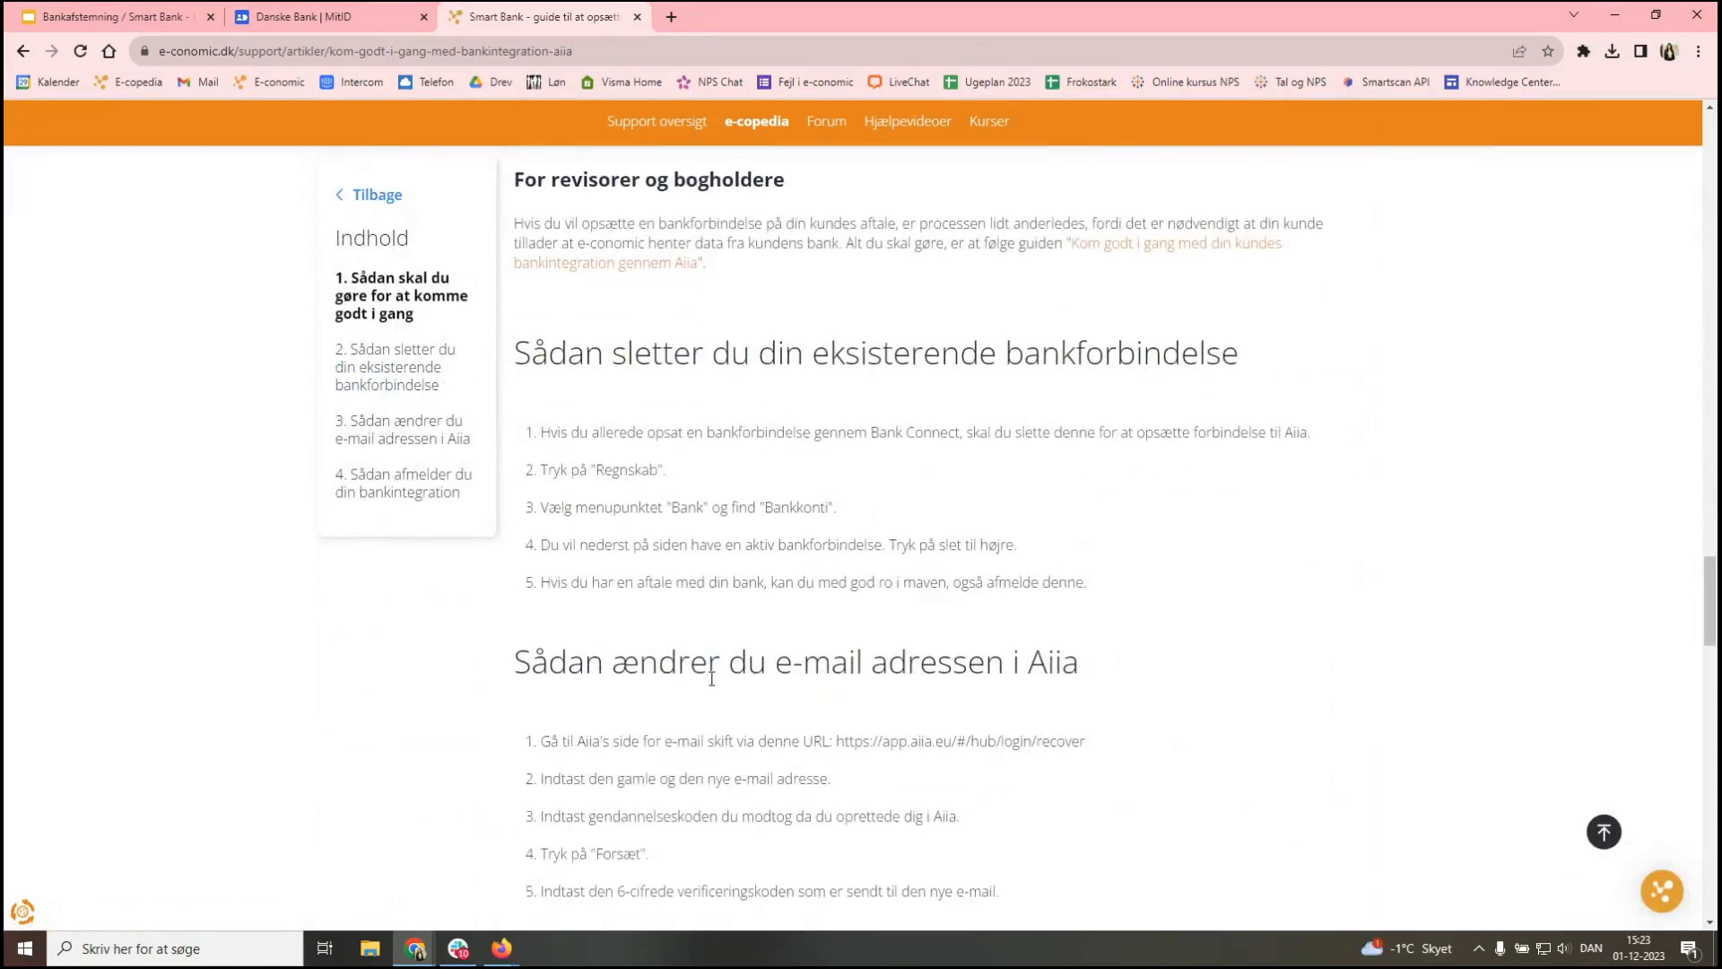
scroll(711, 679, up, 20)
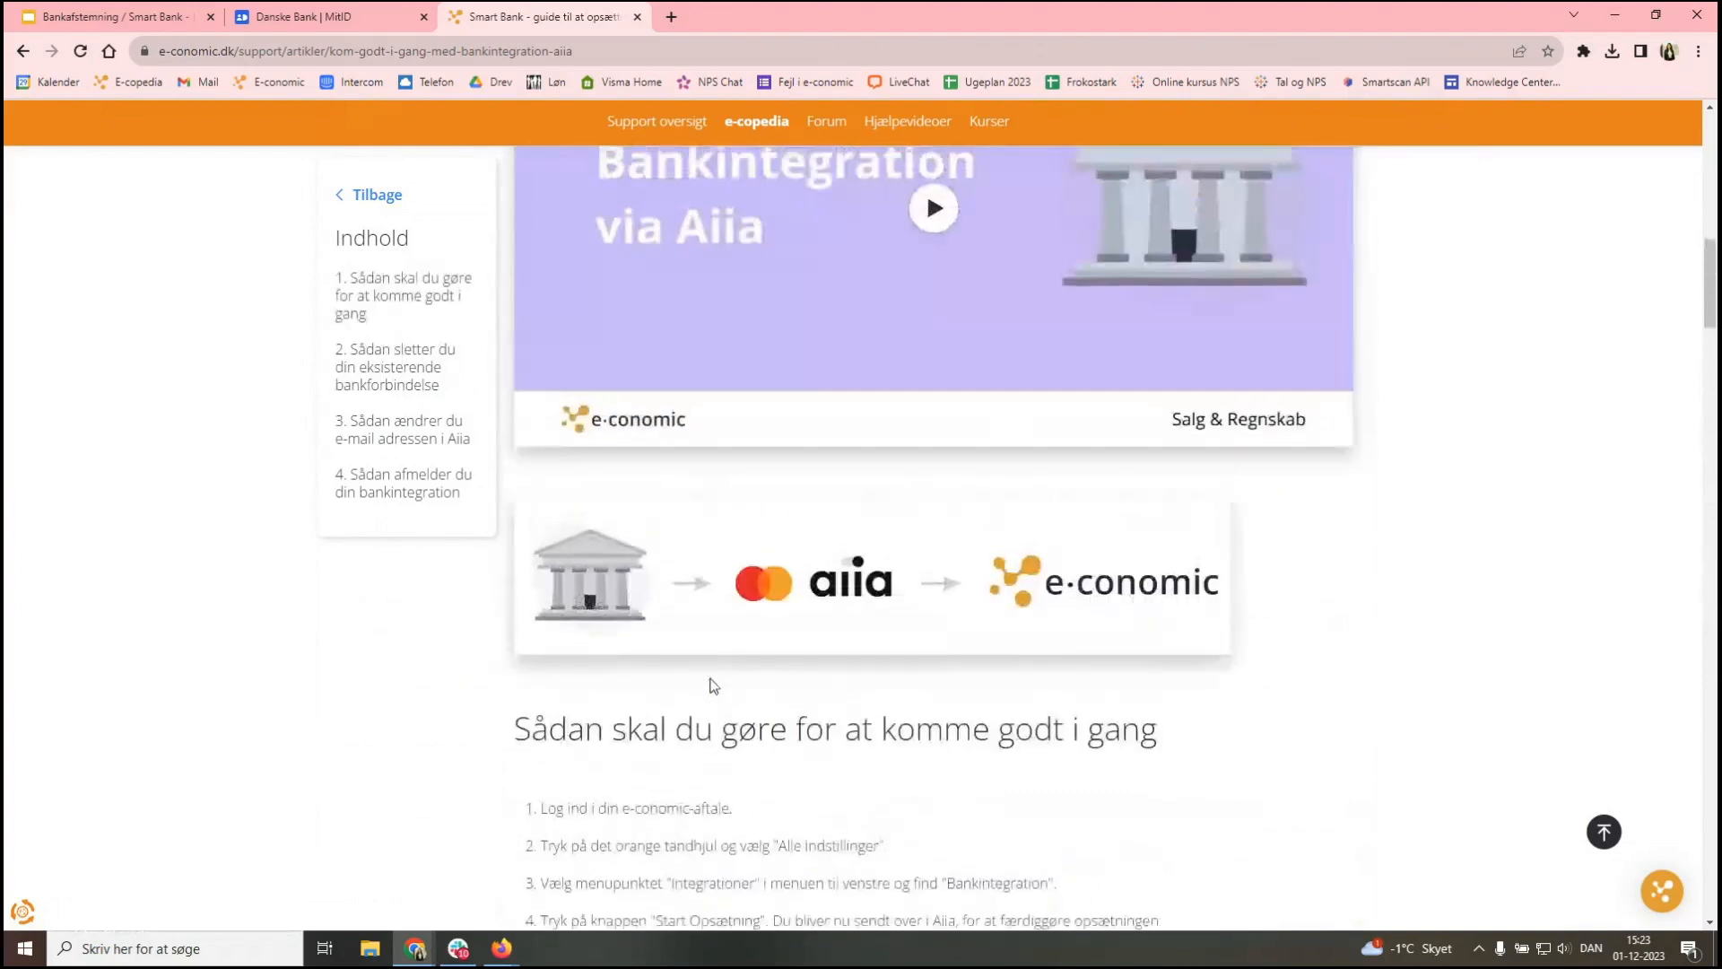
scroll(713, 686, up, 5)
scroll(708, 689, down, 2)
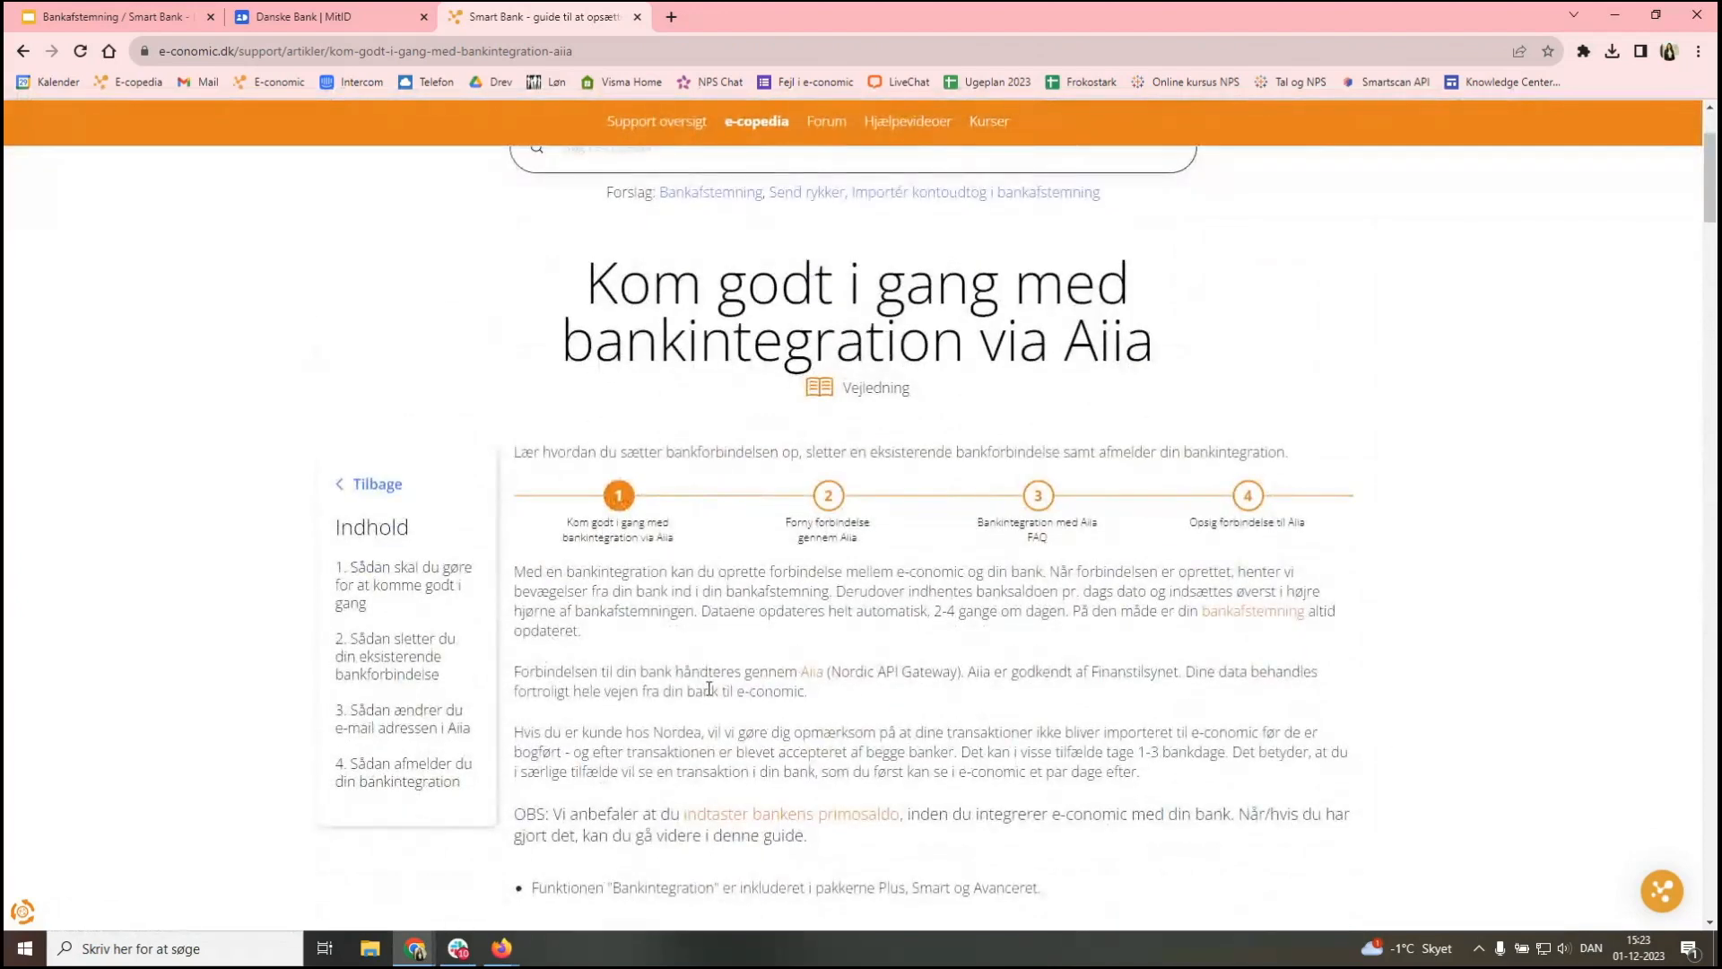
scroll(710, 688, up, 1)
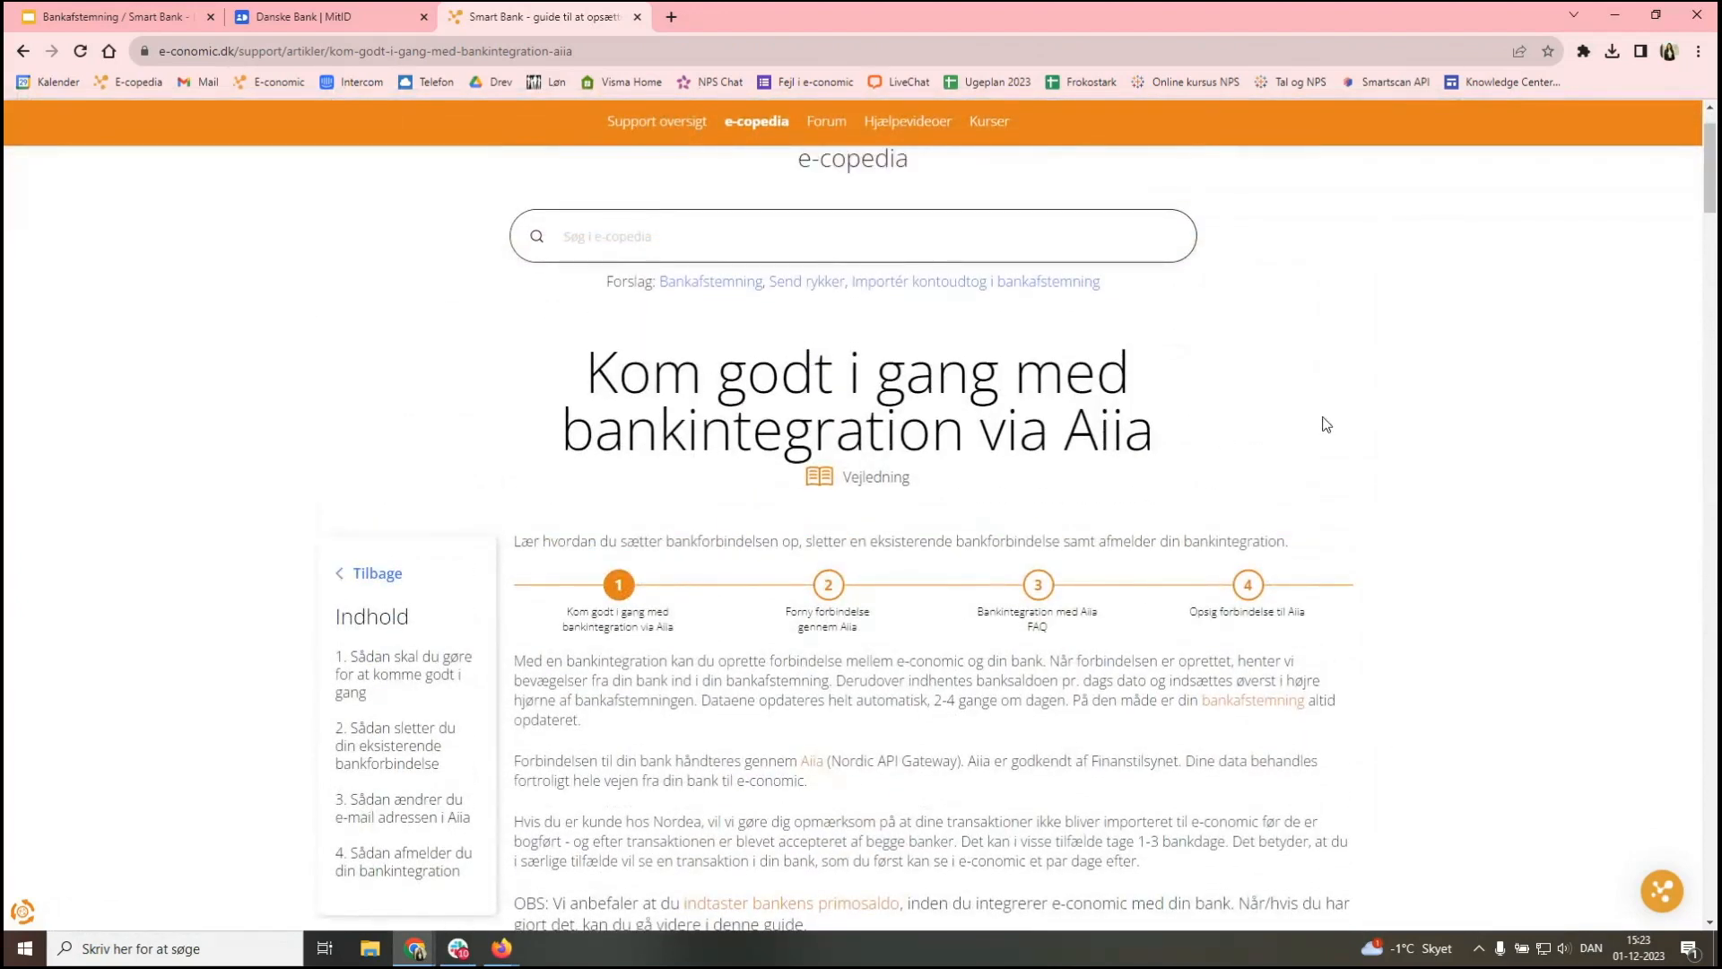
Translate the Aiia bank integration guide into English and review its getting-started instructions and setup illustrations
right_click(1411, 386)
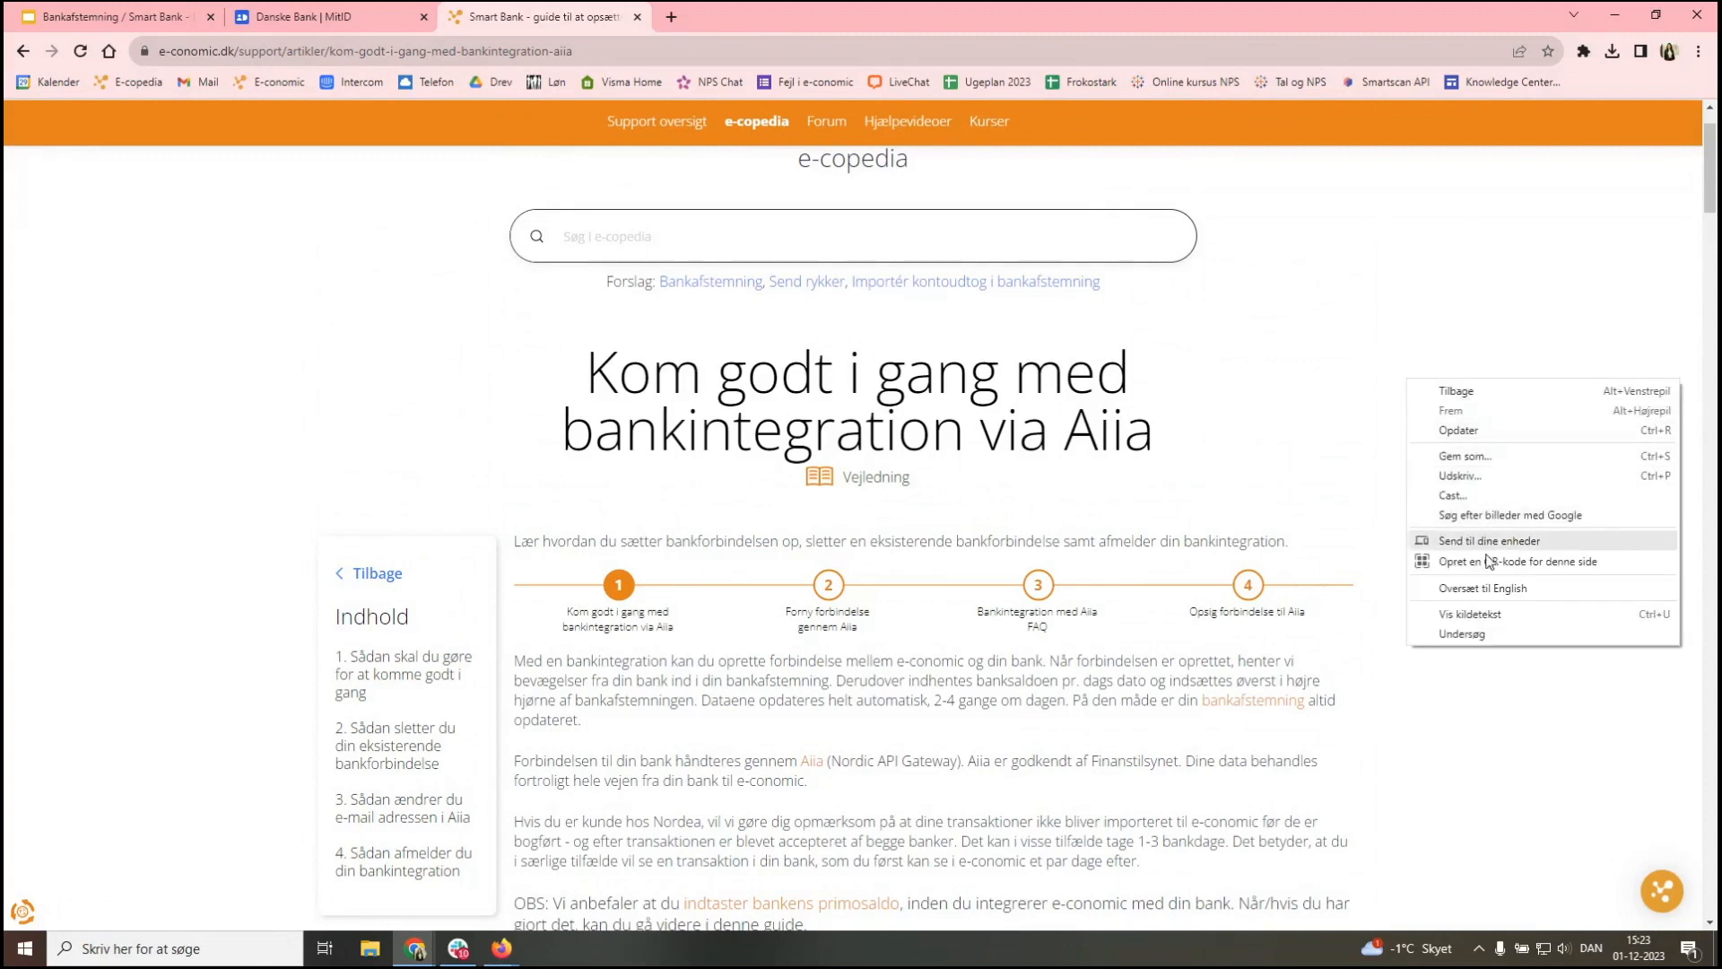
click(1537, 596)
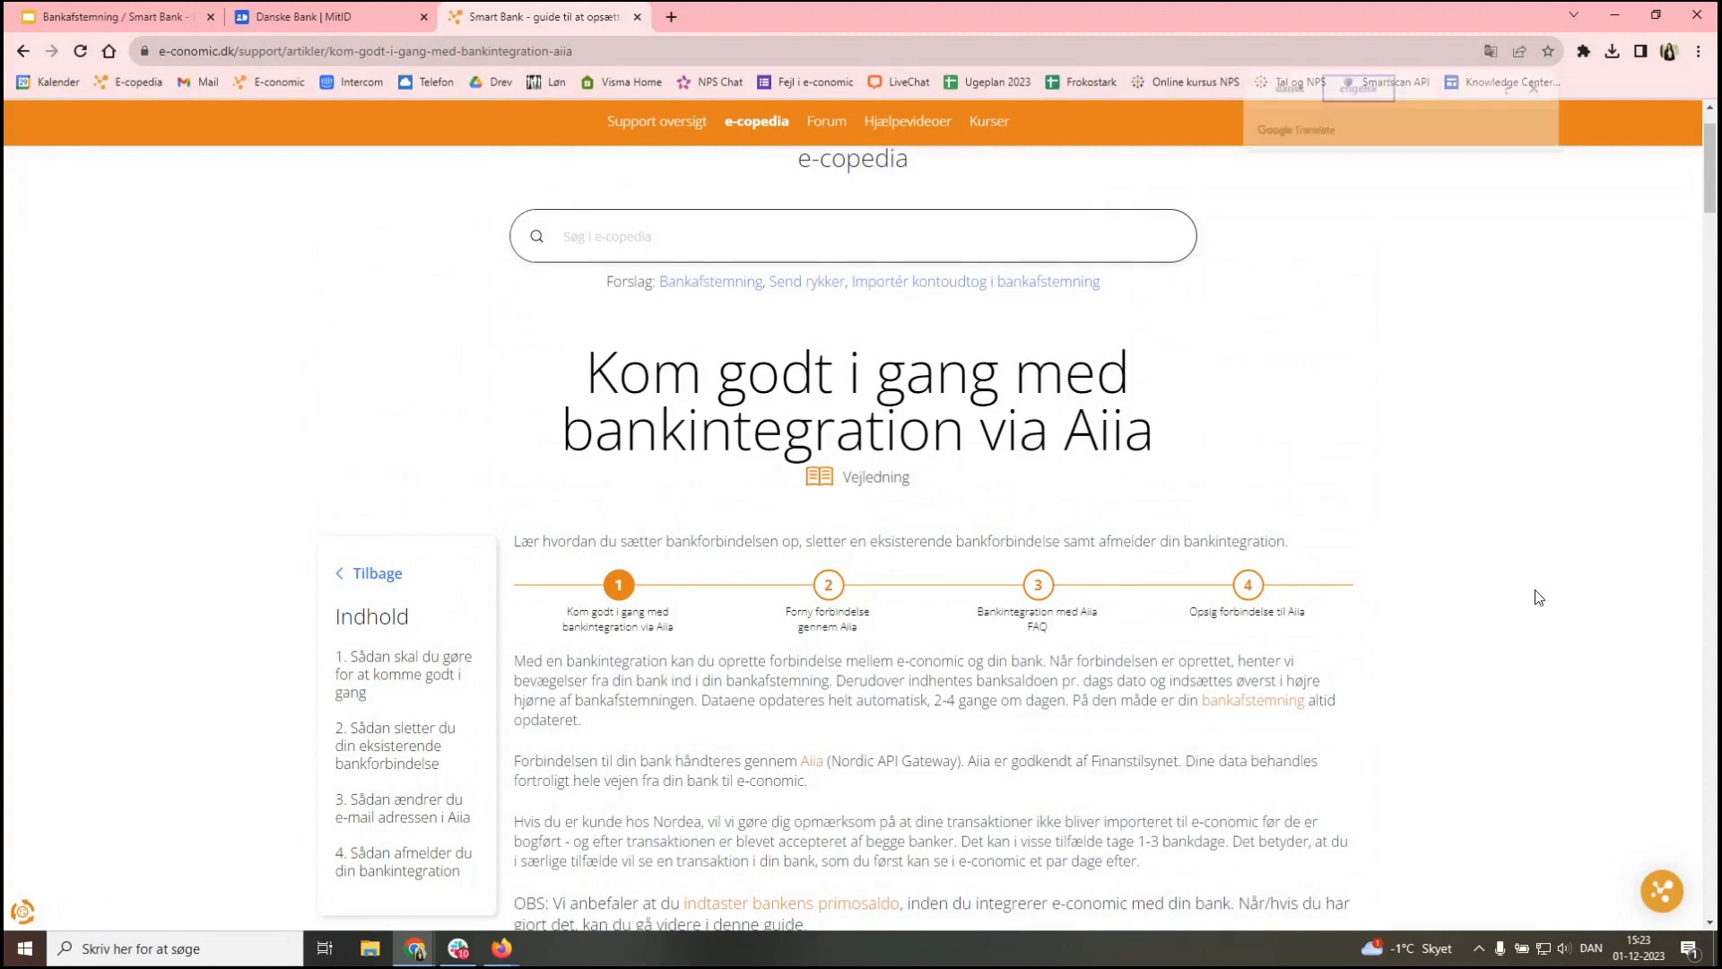
scroll(944, 601, down, 4)
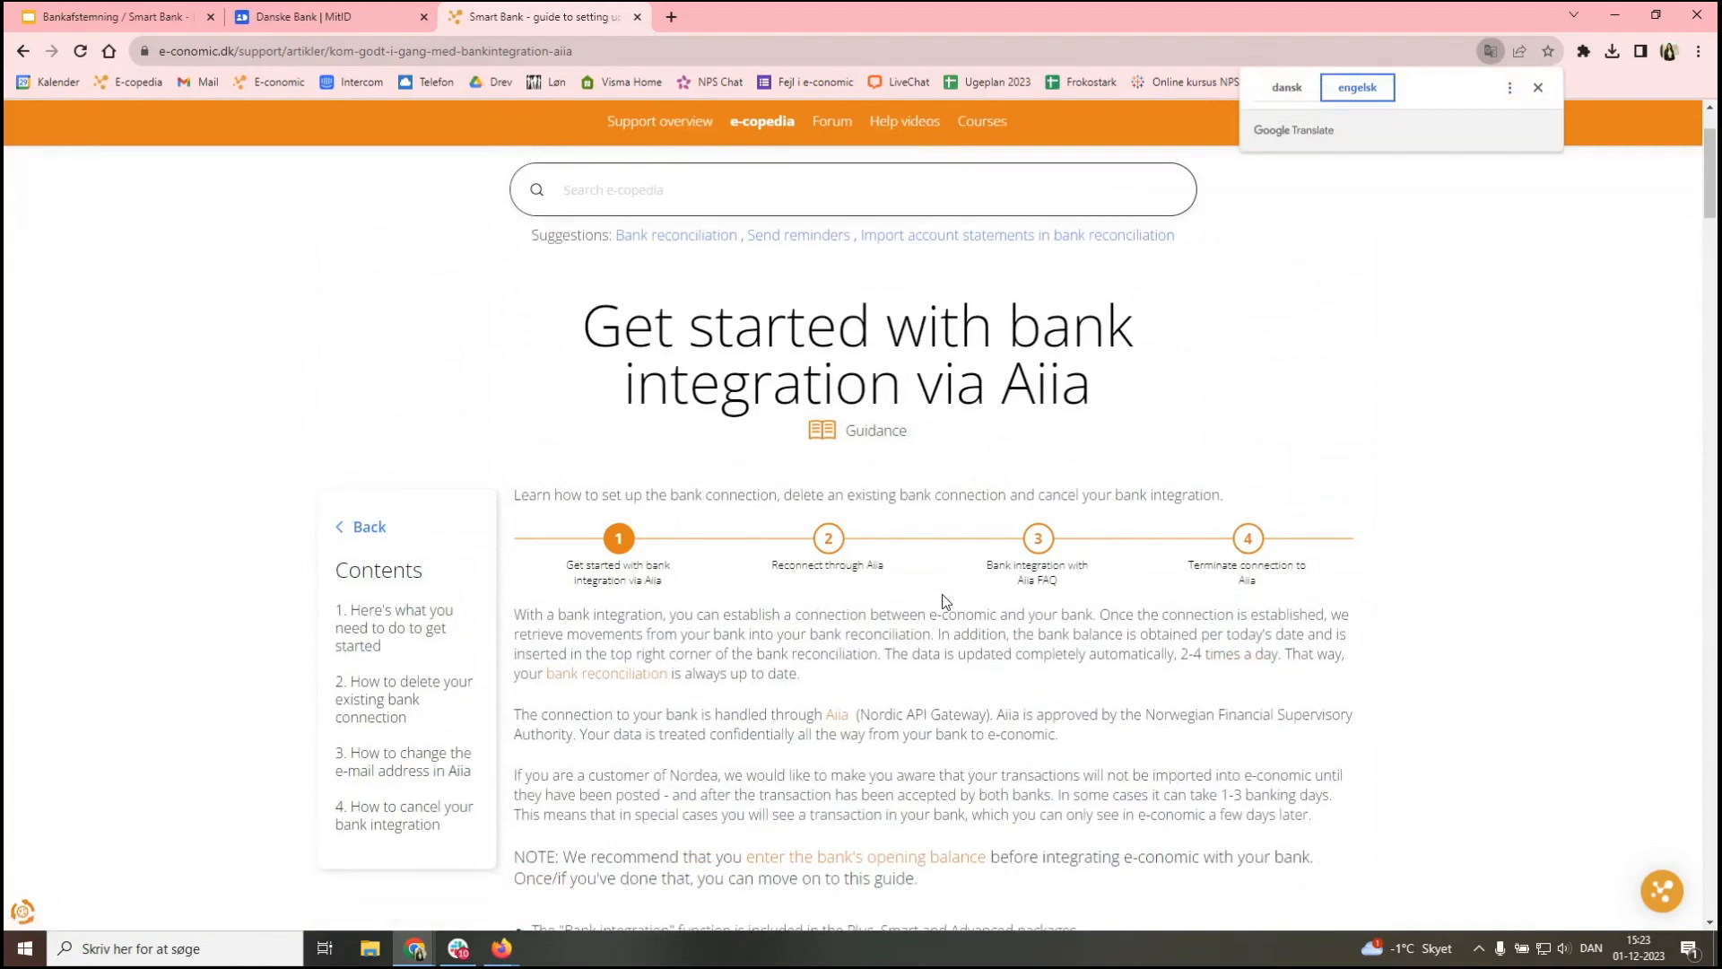
scroll(945, 601, down, 3)
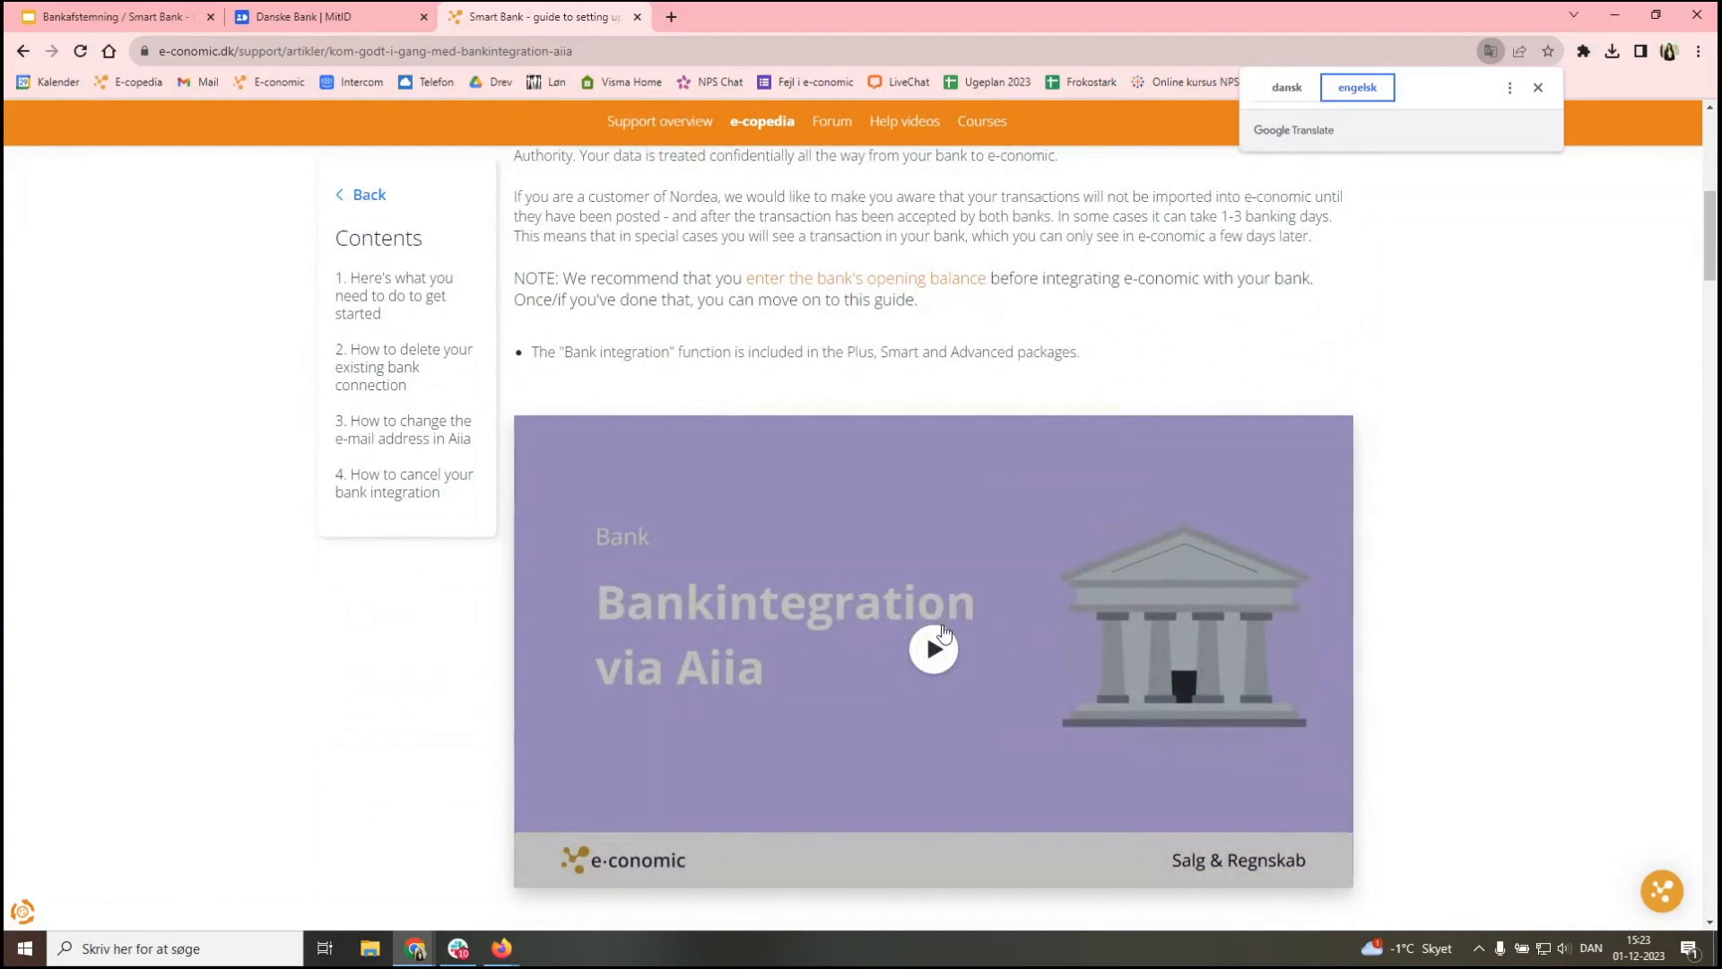
scroll(944, 631, down, 11)
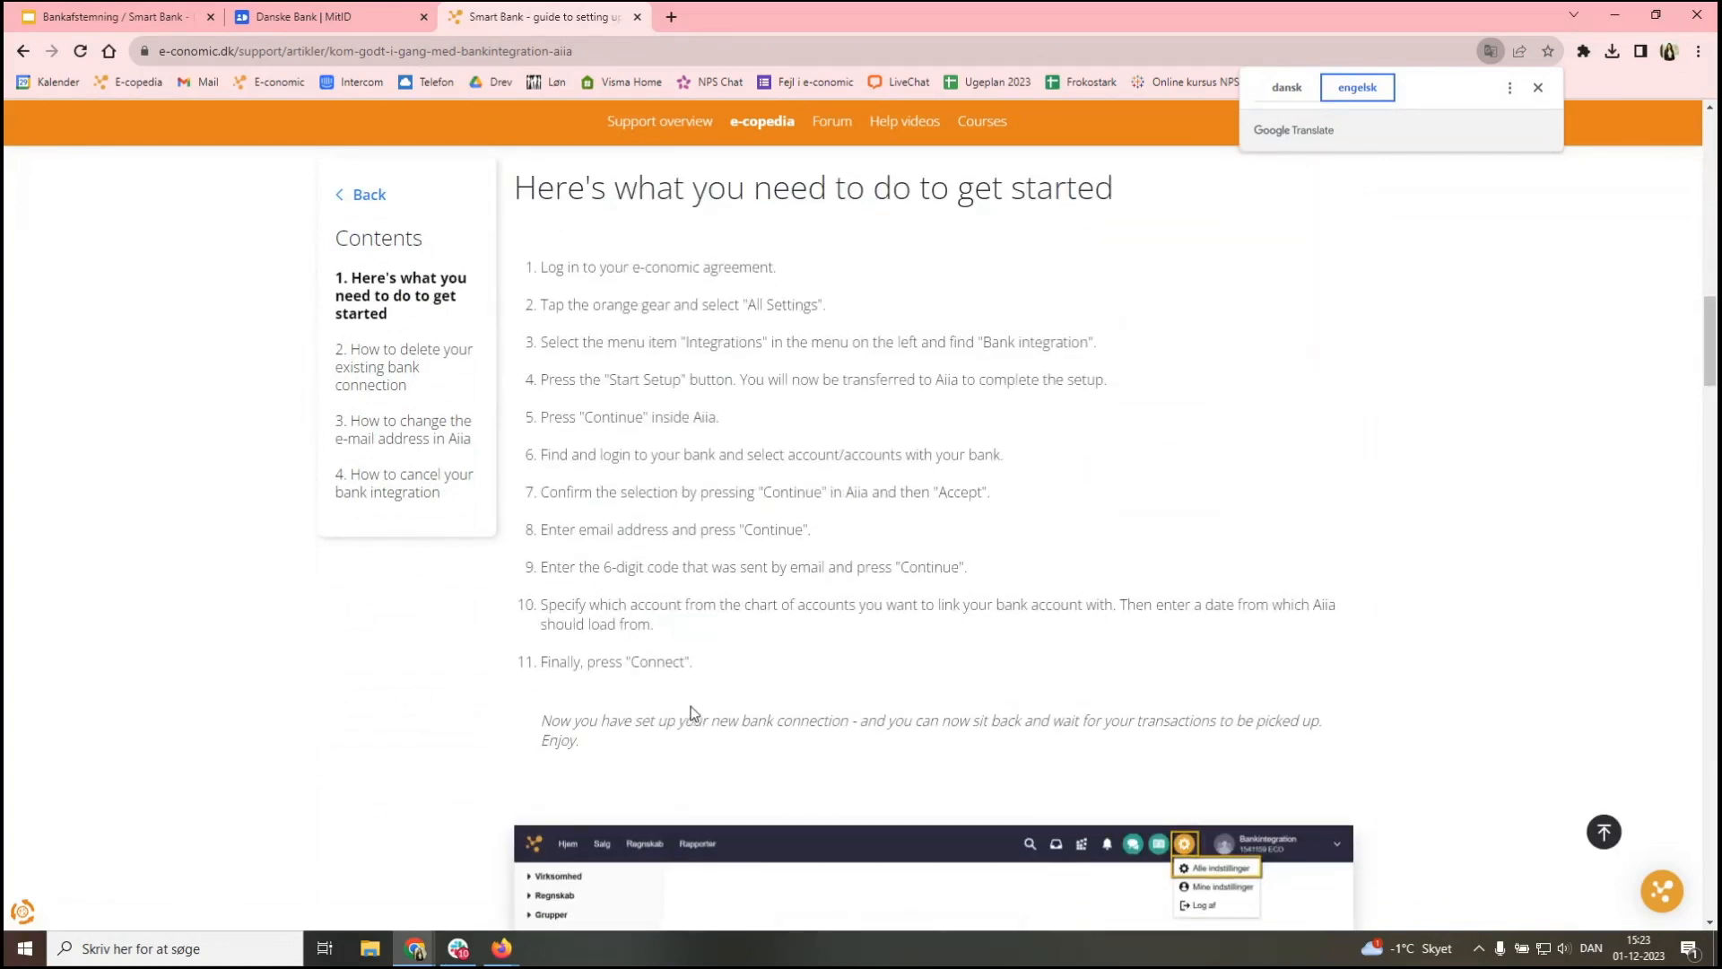
scroll(703, 707, down, 10)
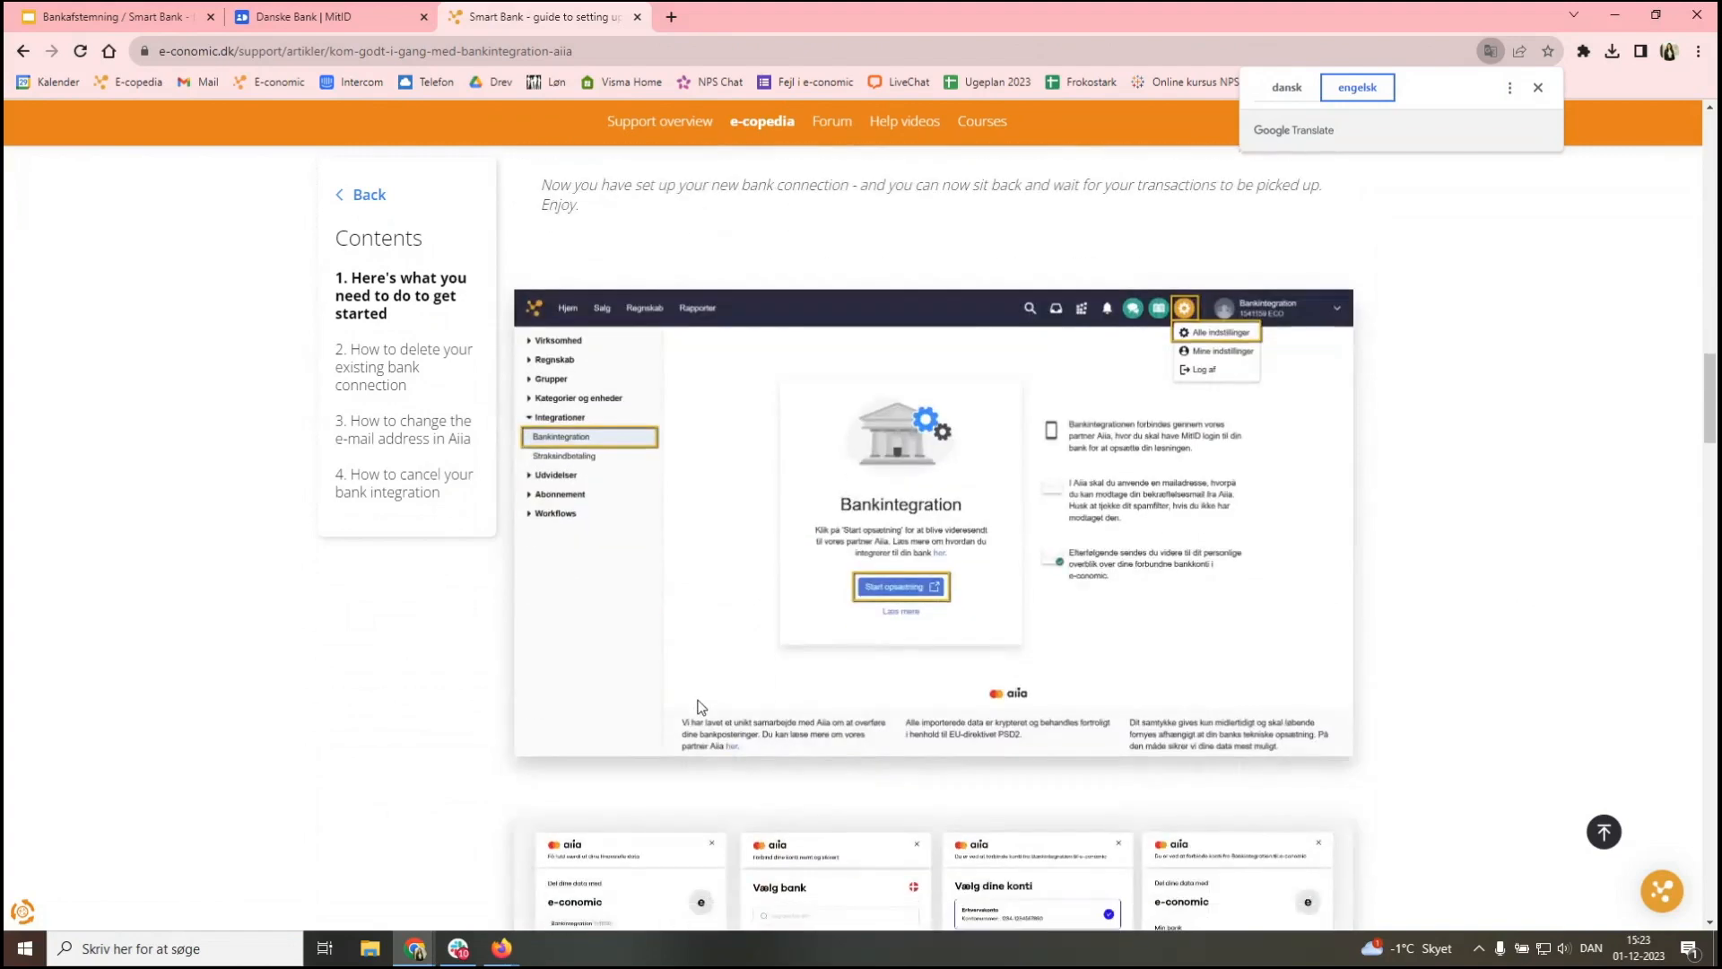
scroll(701, 708, down, 5)
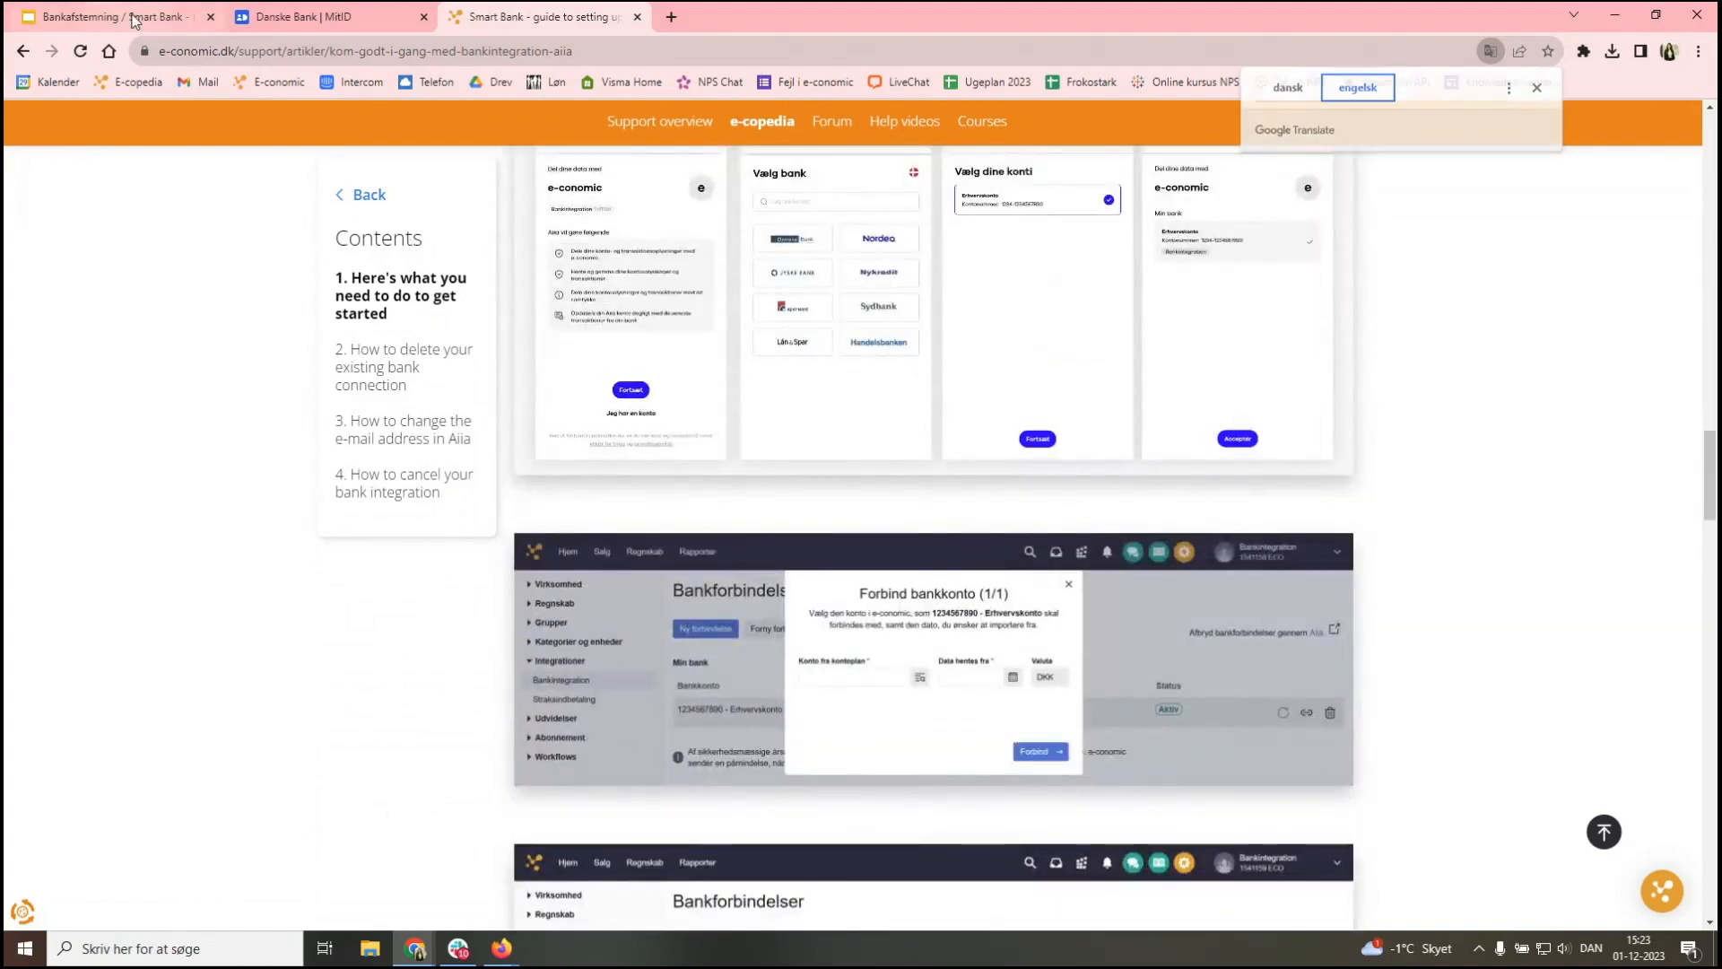
Switch to the "Bankafstemning / Smart Bank" presentation in Google Slides and start its full-screen slideshow
click(117, 16)
click(1524, 123)
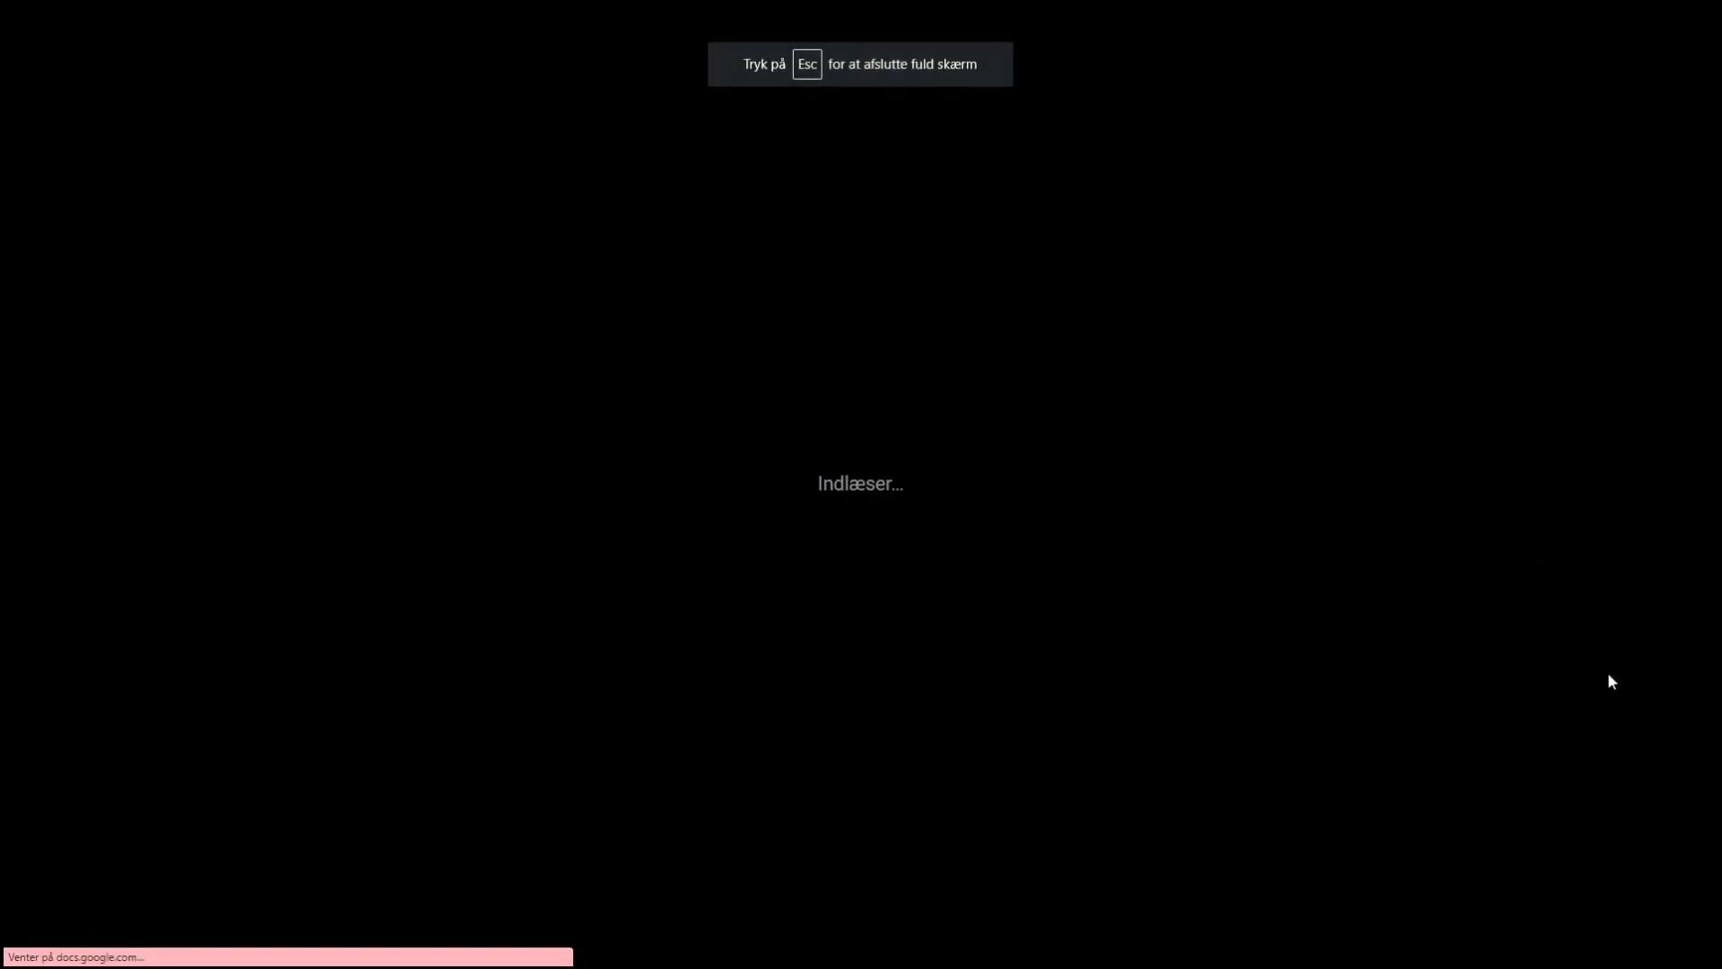